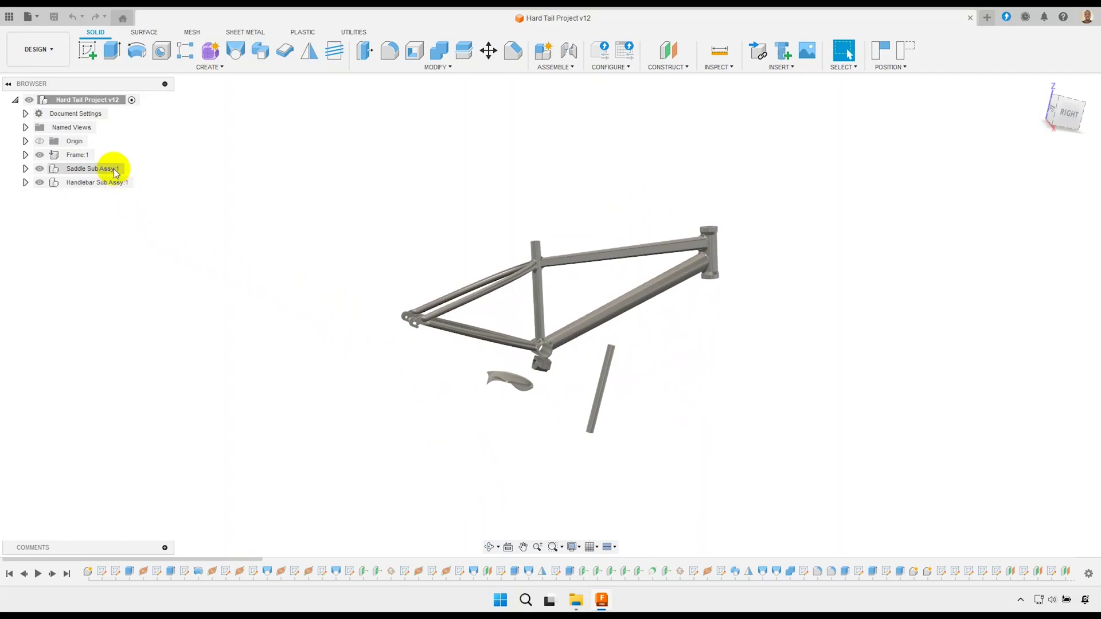
- Activate Handlebar Sub Assy:1 and create a new component in it named 'Handlebar'
click(138, 183)
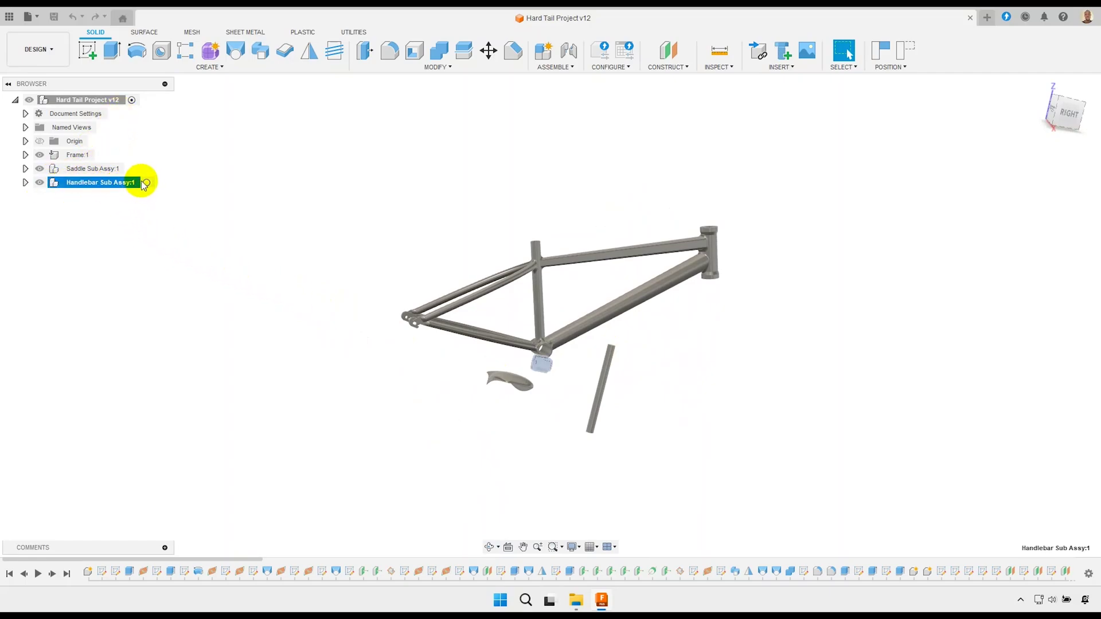
click(146, 182)
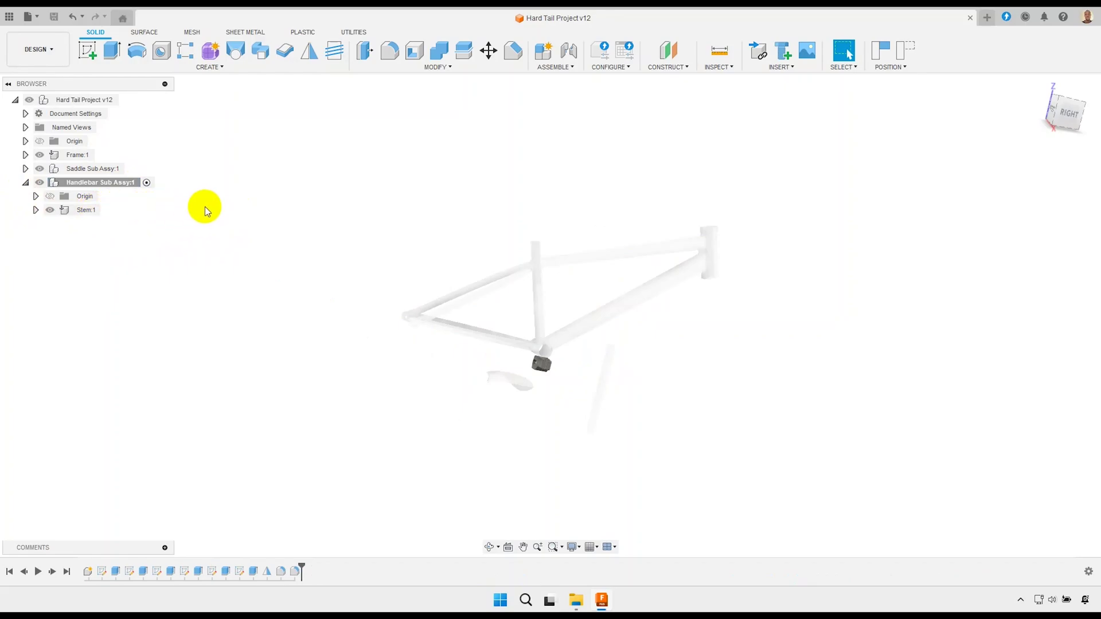
click(543, 50)
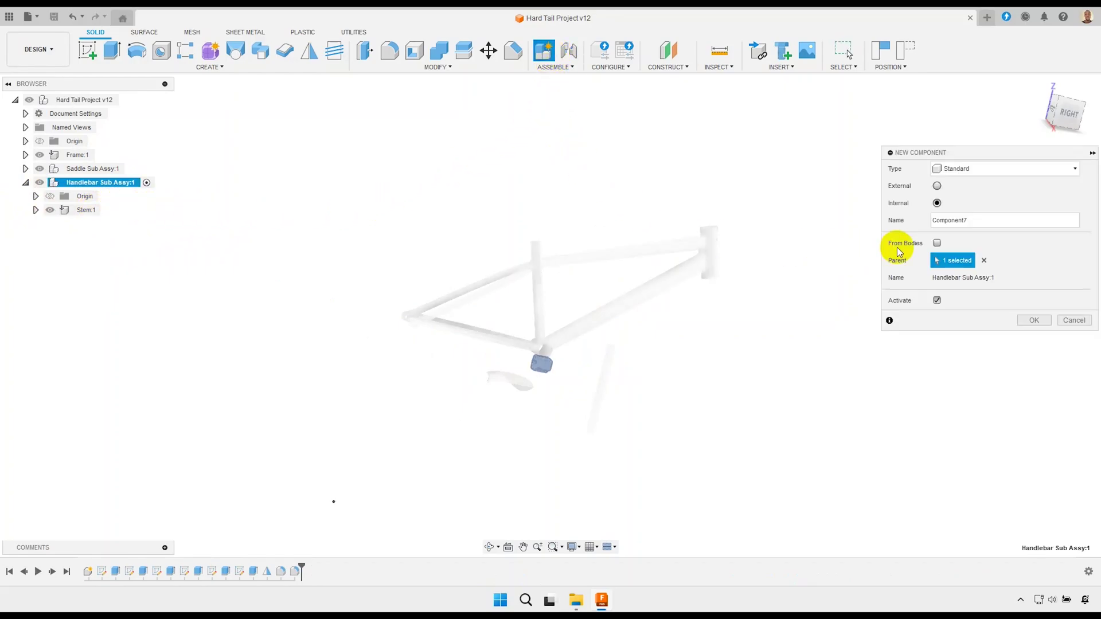
double_click(965, 220)
text(Ha)
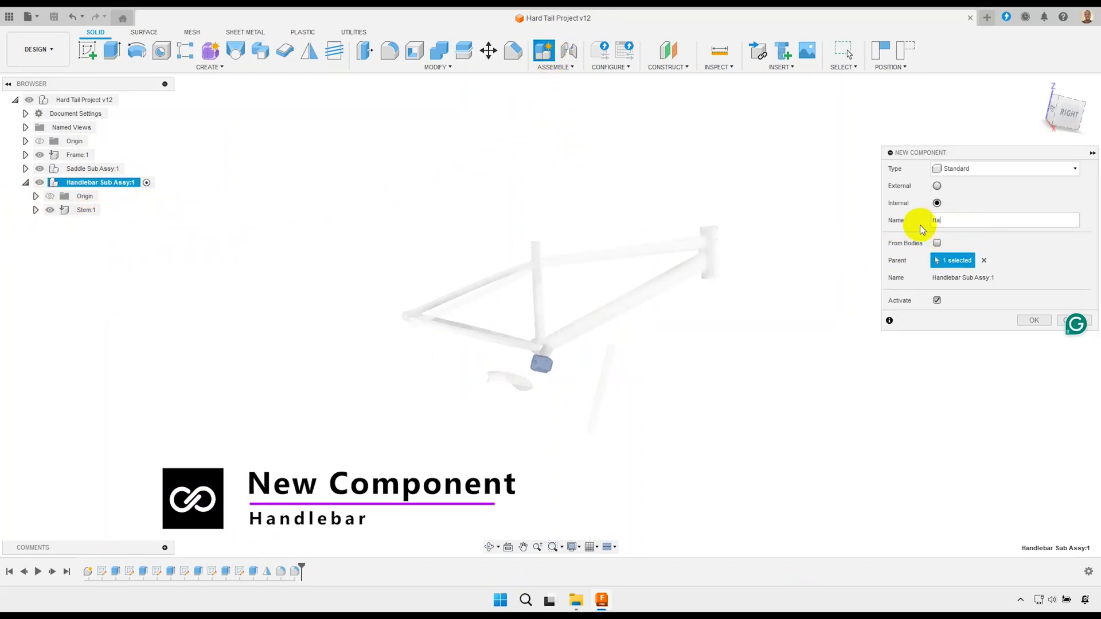
text(ndlebar)
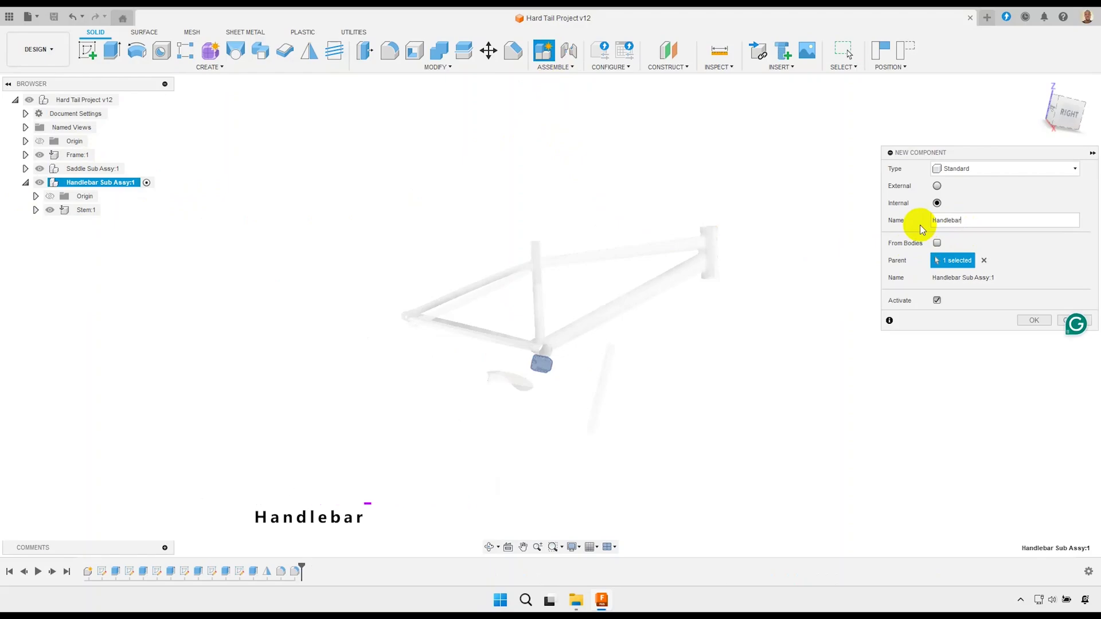
click(1032, 320)
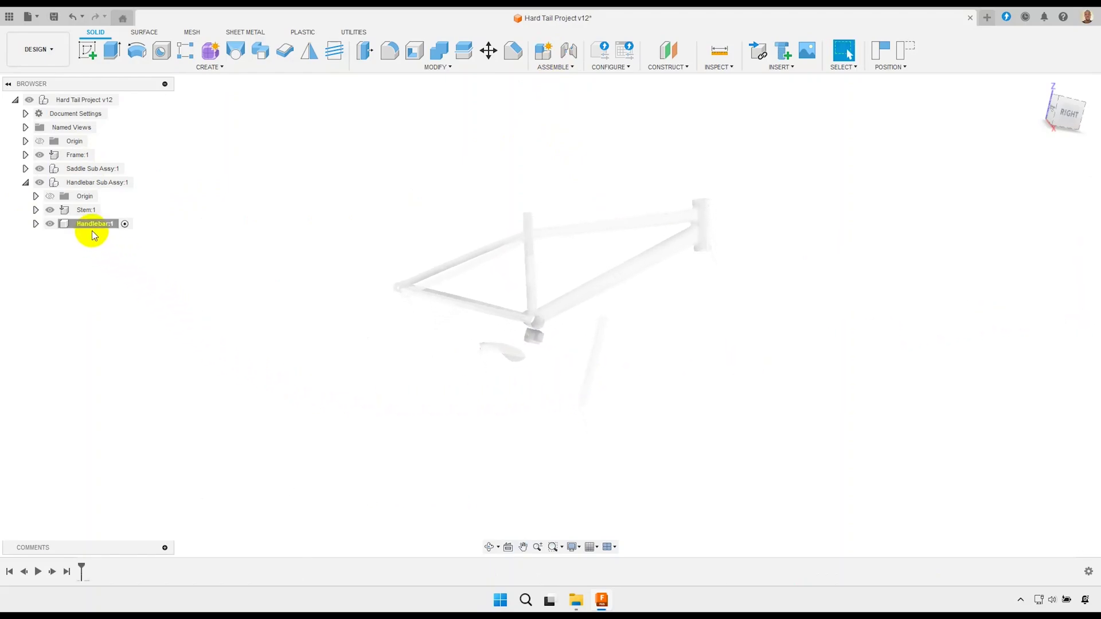
- Isolate the Handlebar component and start a new sketch on its XY plane
right_click(93, 235)
click(135, 561)
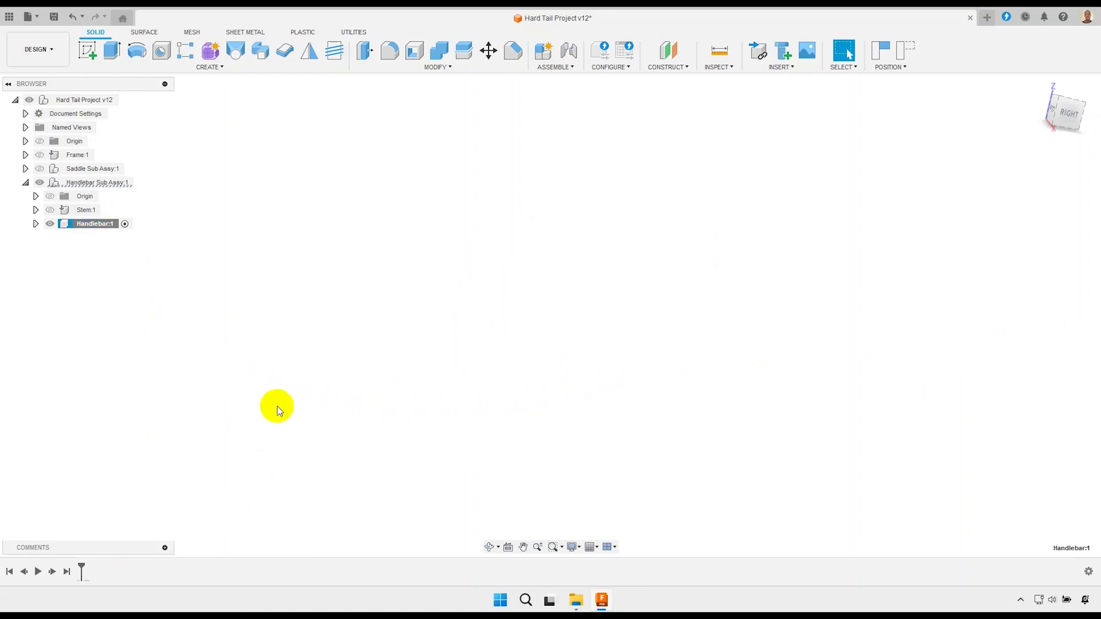
click(87, 50)
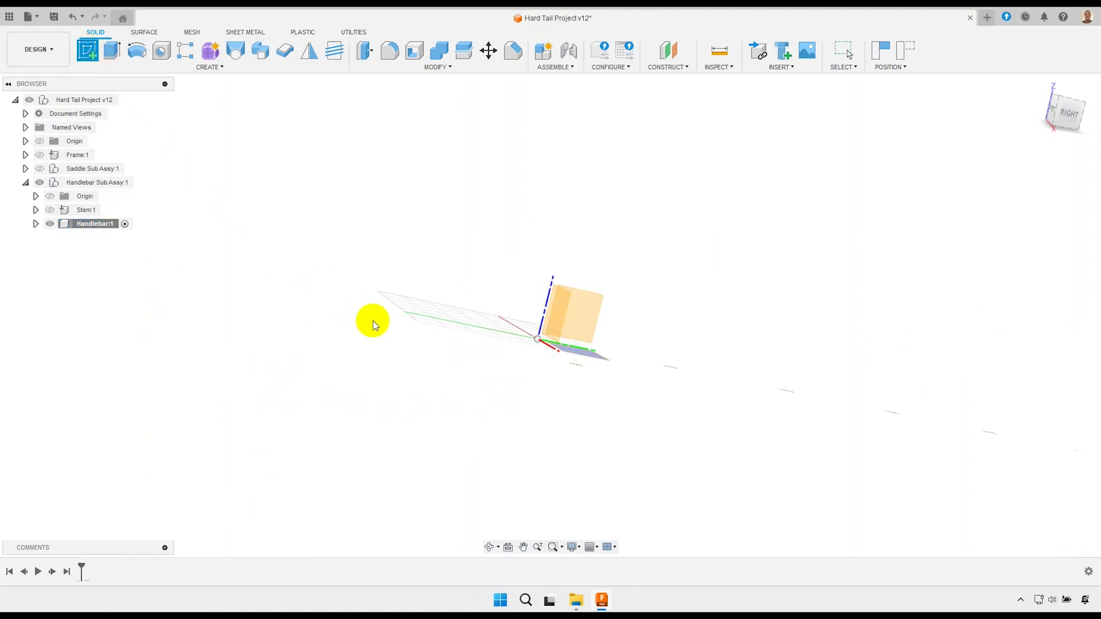
shift+middle_drag(597, 332, 566, 363)
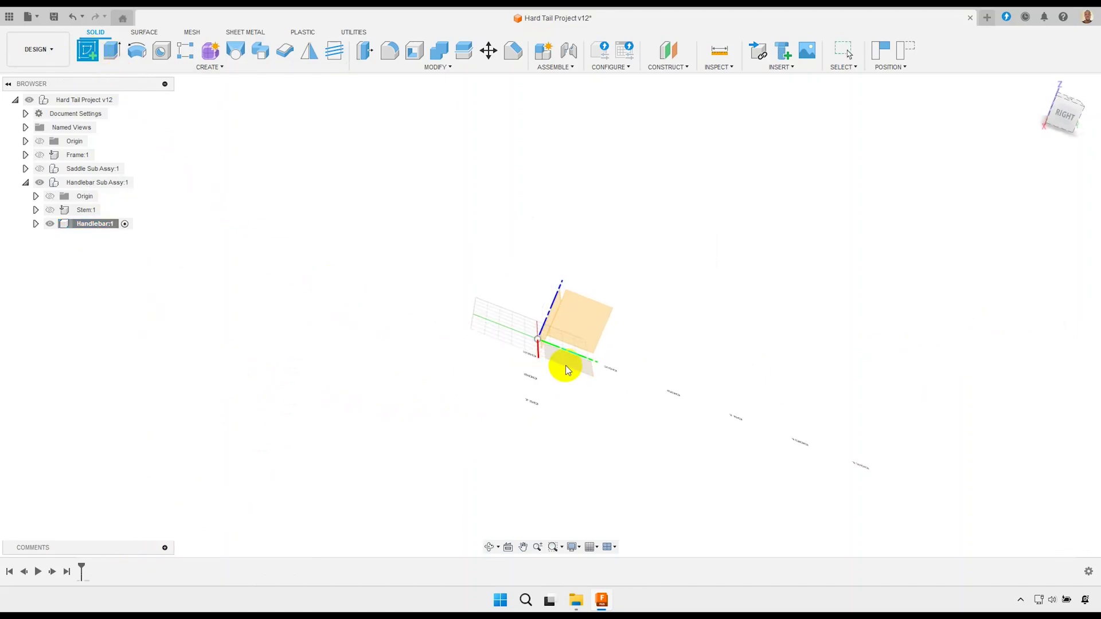
click(566, 362)
click(643, 313)
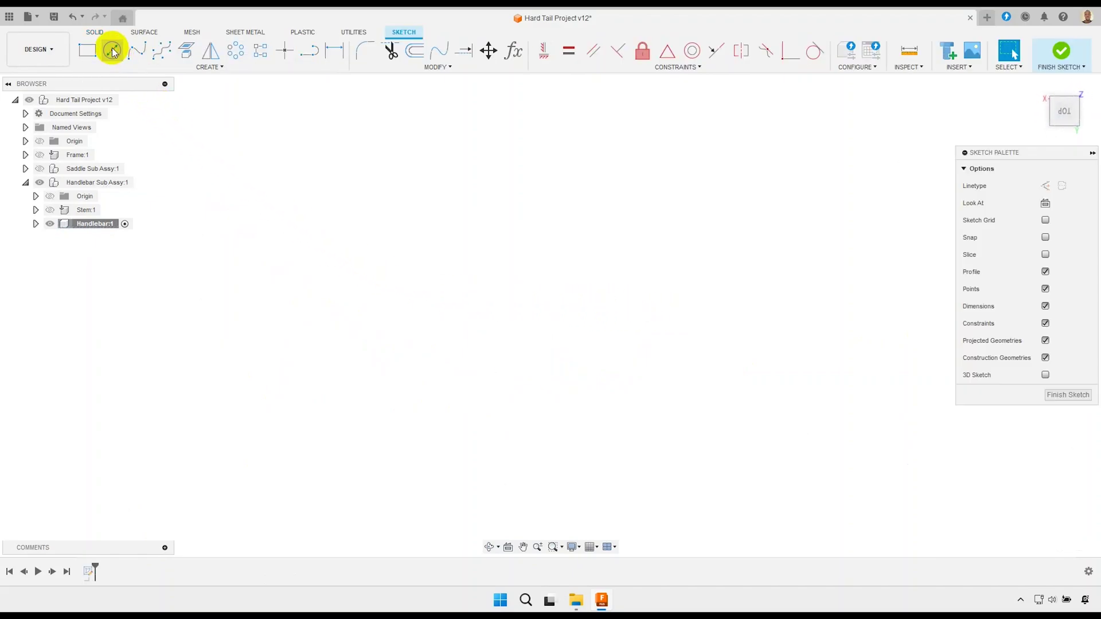
- Draw a 22 mm centre-diameter circle at the sketch origin
click(111, 50)
mouse_move(1064, 111)
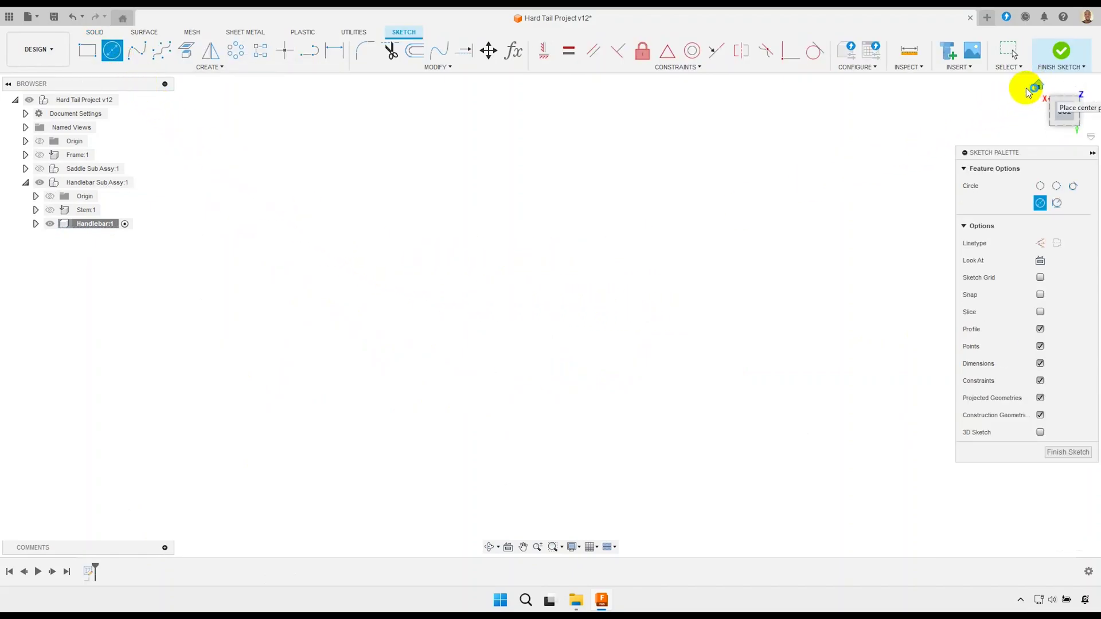
click(1029, 89)
click(537, 325)
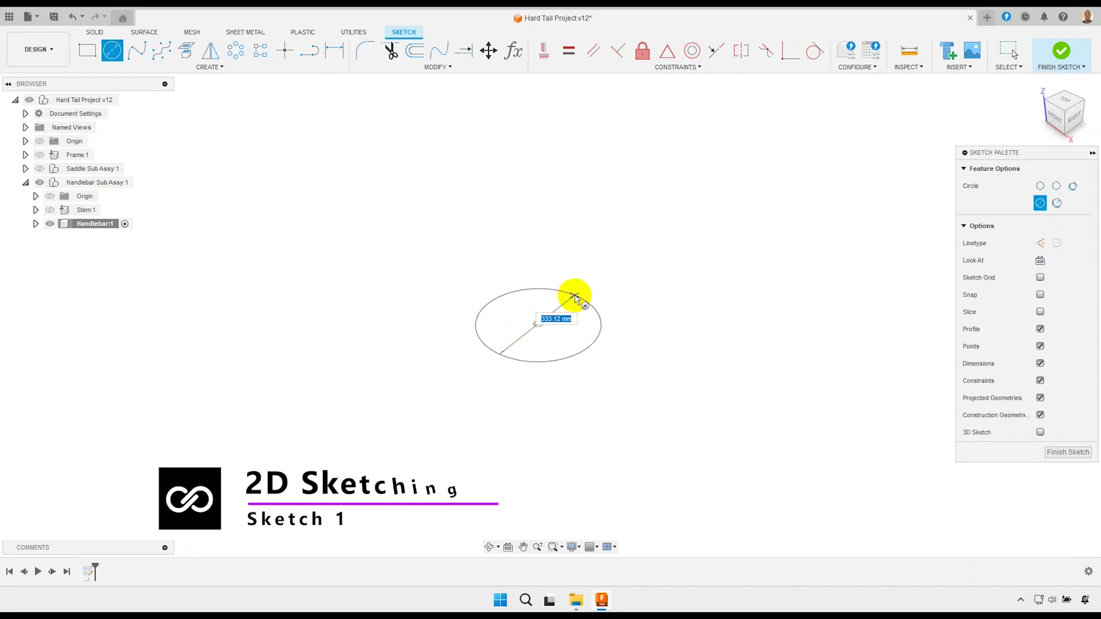
scroll(577, 295, up, 2)
scroll(575, 300, up, 2)
scroll(547, 318, up, 2)
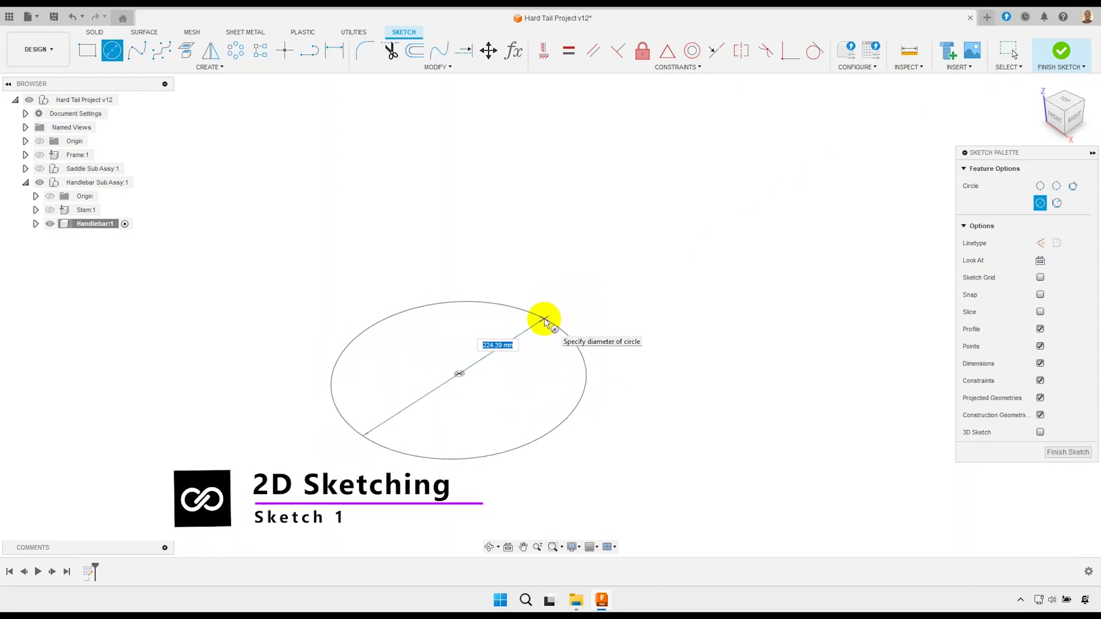
click(545, 319)
key(Escape)
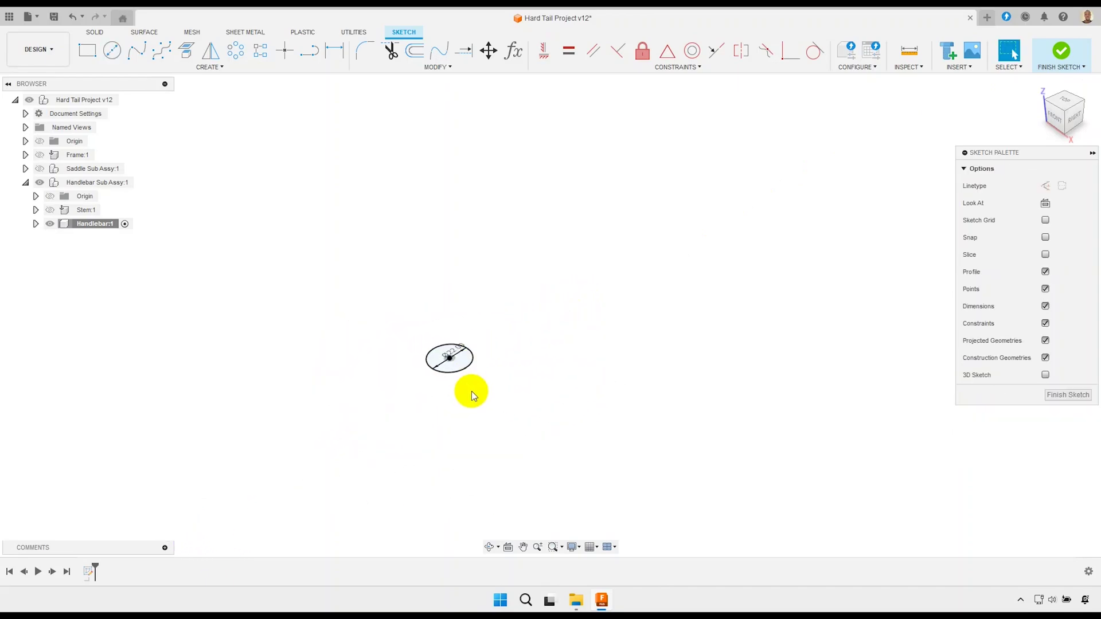
- Move the 22 mm diameter label clear, switch to the top view, and finish the sketch
scroll(466, 372, up, 3)
scroll(453, 351, up, 2)
scroll(447, 345, up, 1)
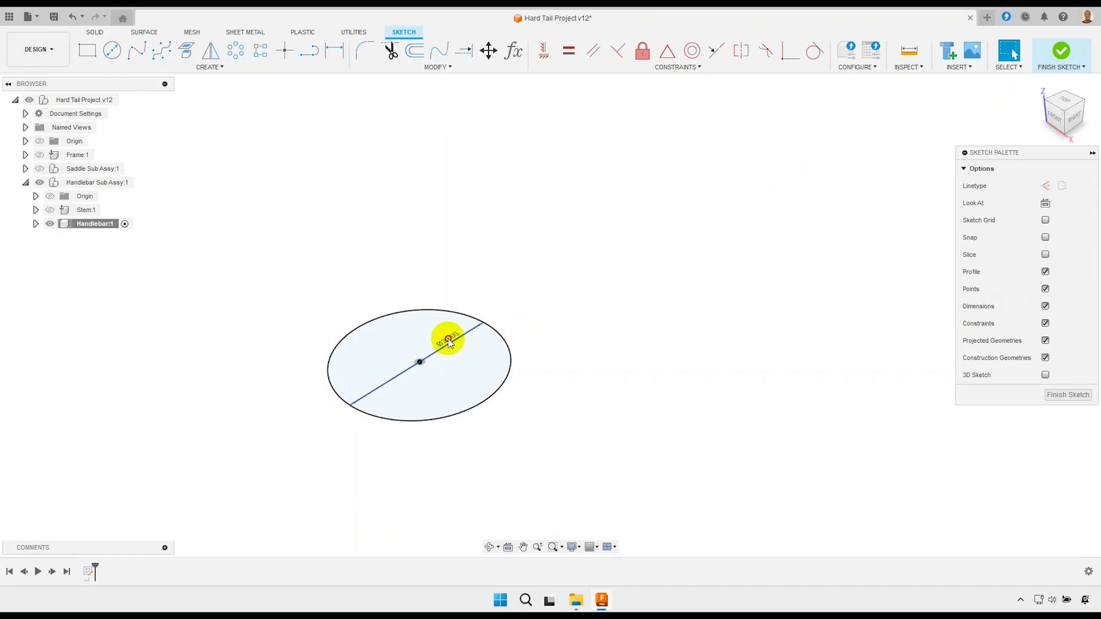
drag(448, 341, 496, 288)
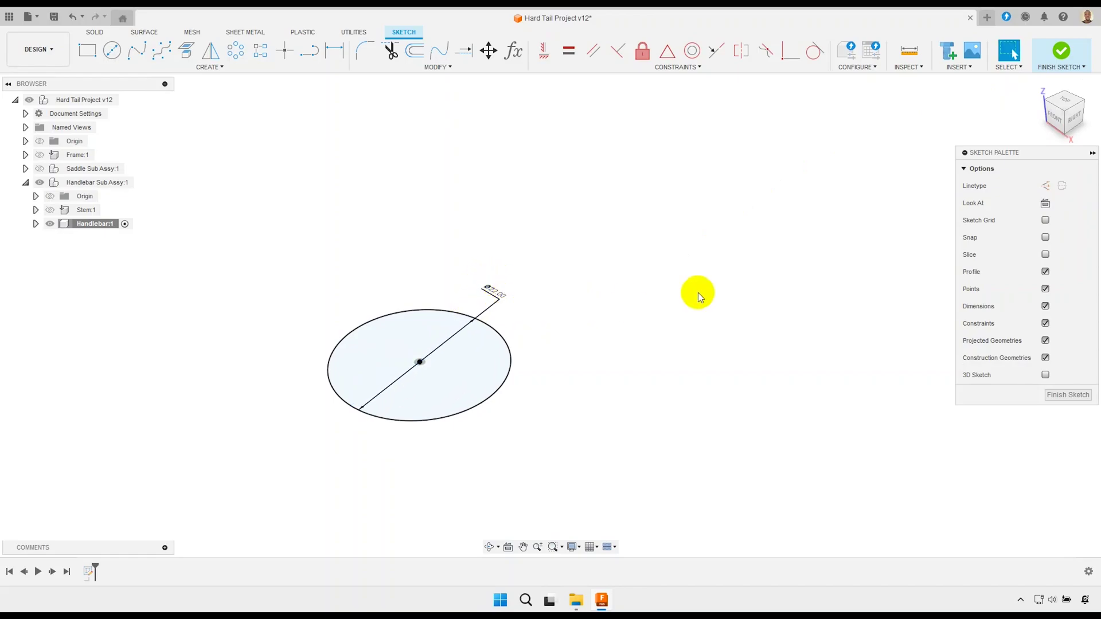
click(1065, 100)
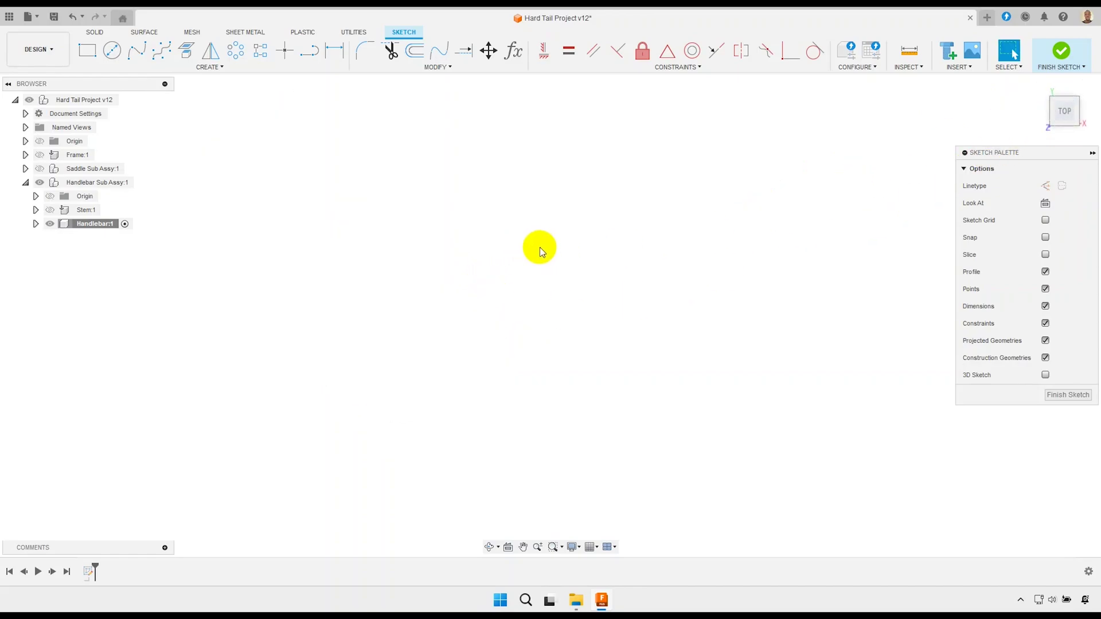
middle_drag(455, 180, 494, 298)
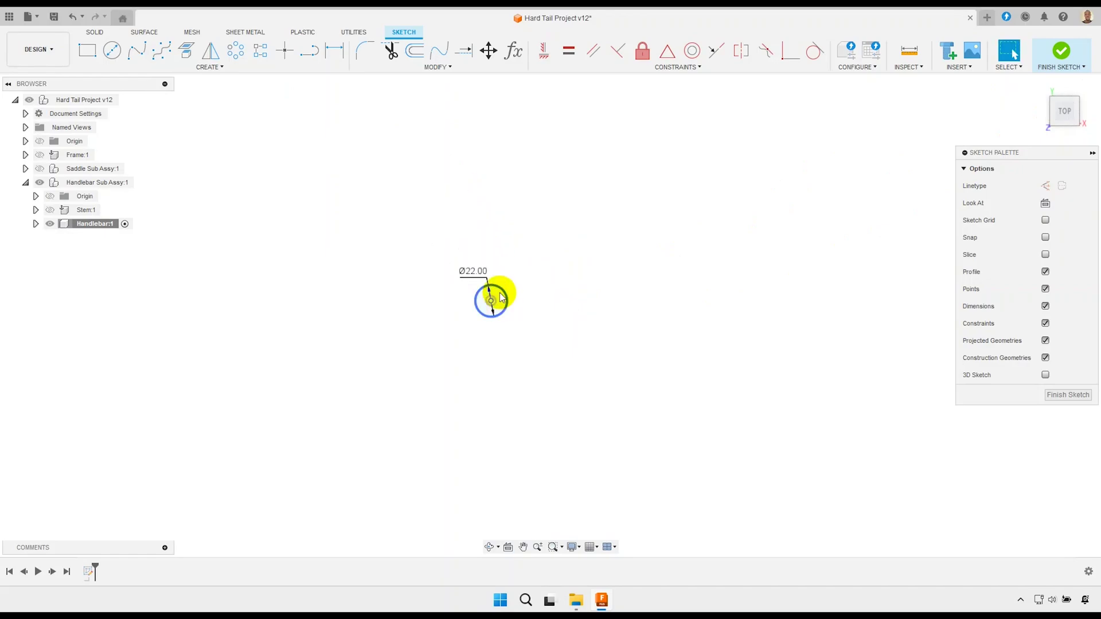
scroll(492, 299, up, 5)
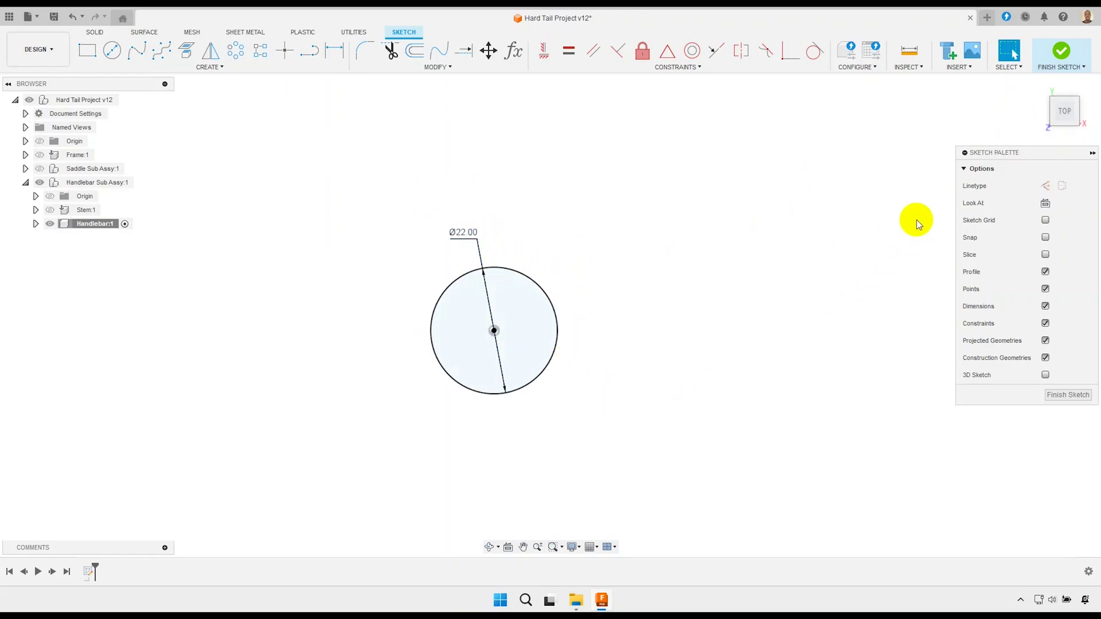
click(1053, 64)
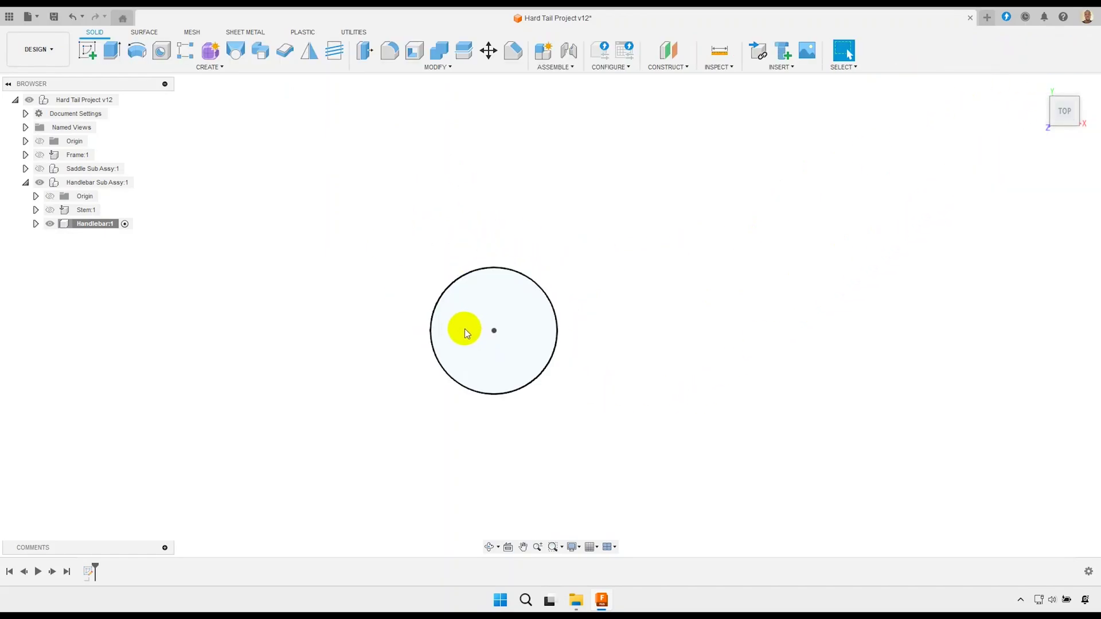
- Extrude the 22 mm circle symmetrically by 50 mm into a solid cylinder body
shift+middle_drag(465, 329, 466, 302)
click(111, 51)
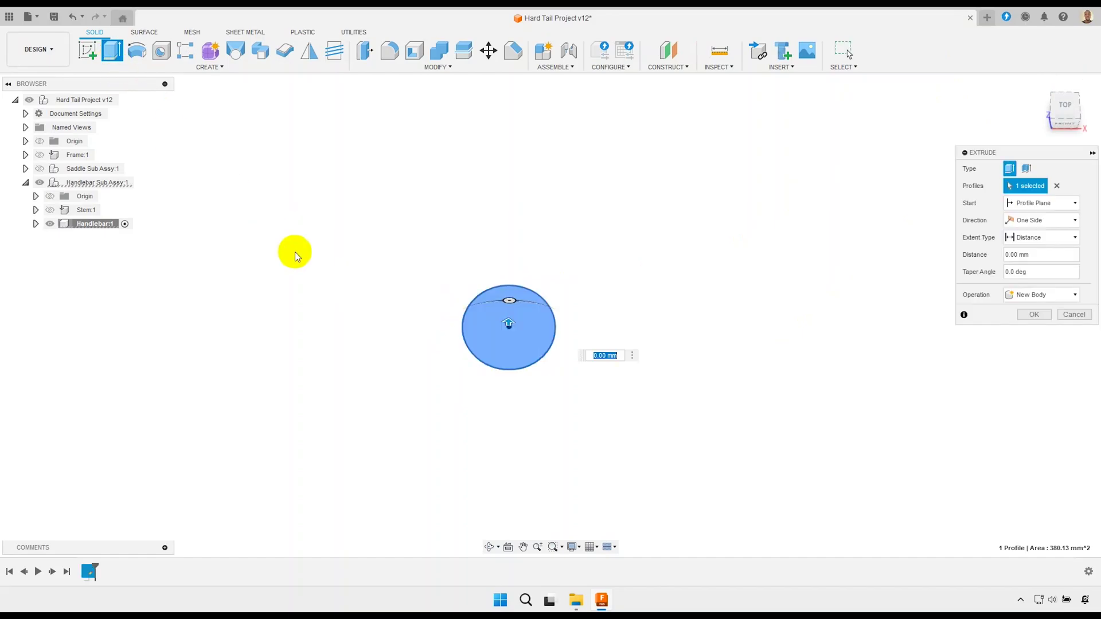
click(1032, 221)
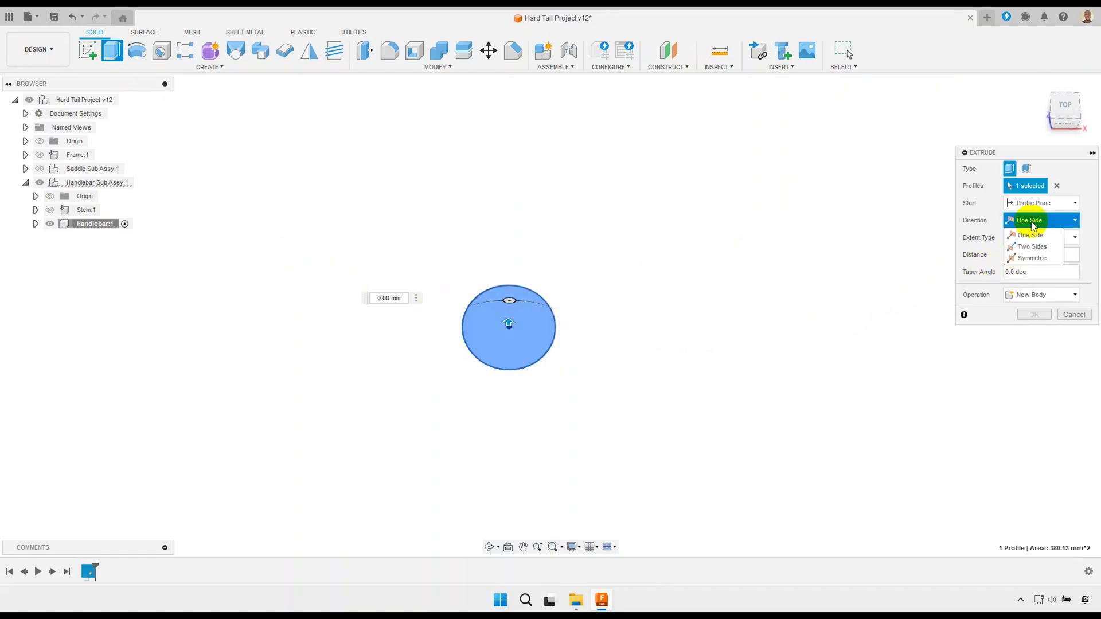
click(1027, 246)
click(1031, 256)
text(50)
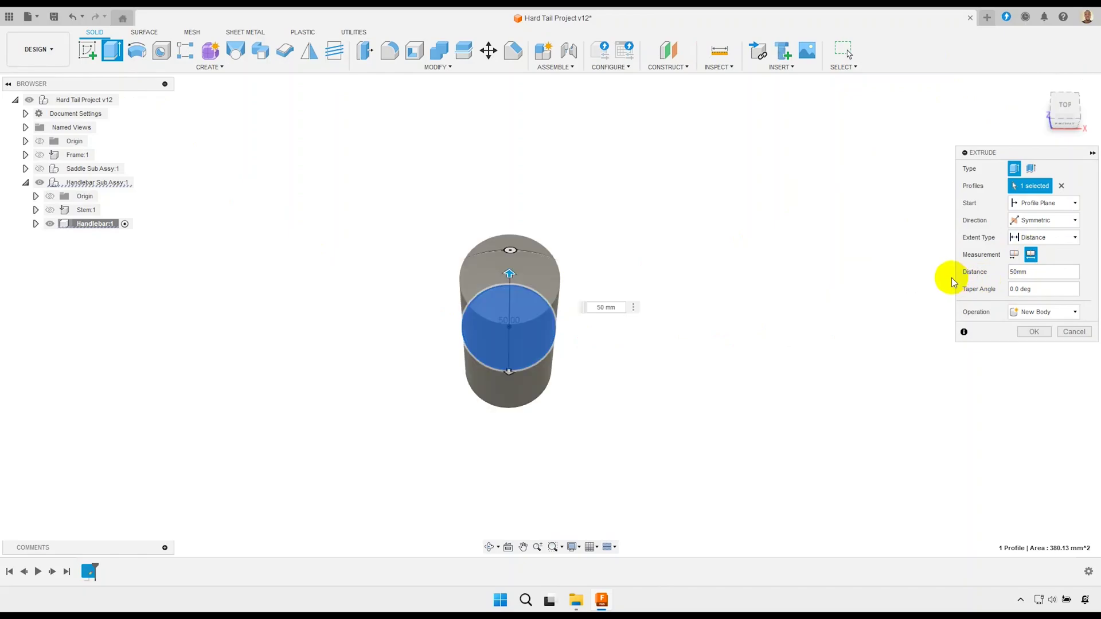
click(1039, 333)
shift+middle_drag(523, 327, 576, 350)
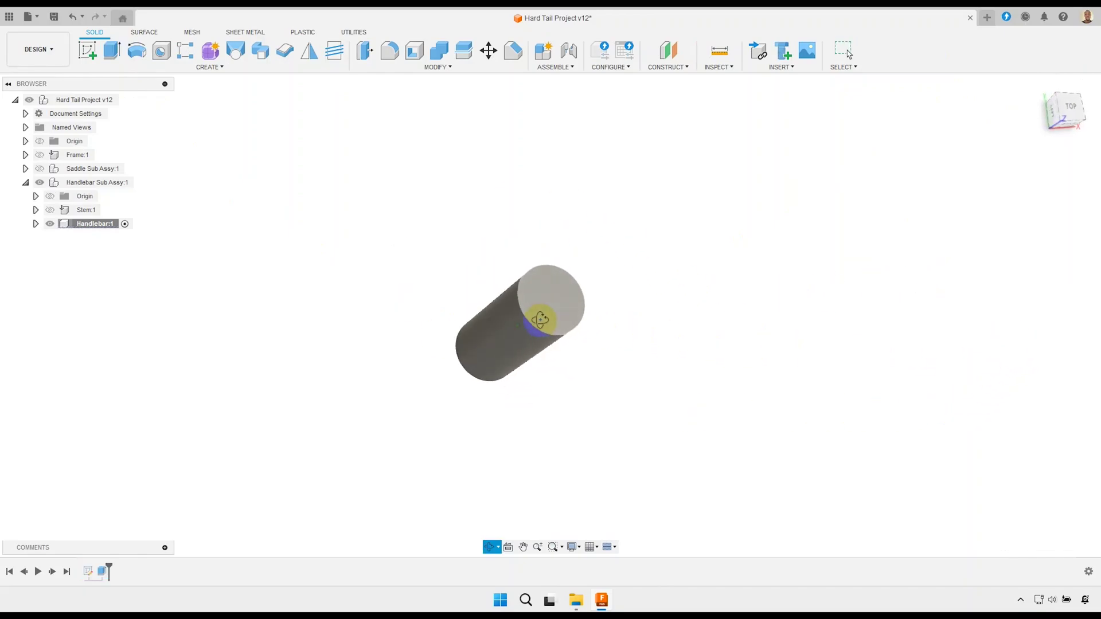
- Show the Handlebar origin planes and start a new sketch on the XZ plane
click(35, 224)
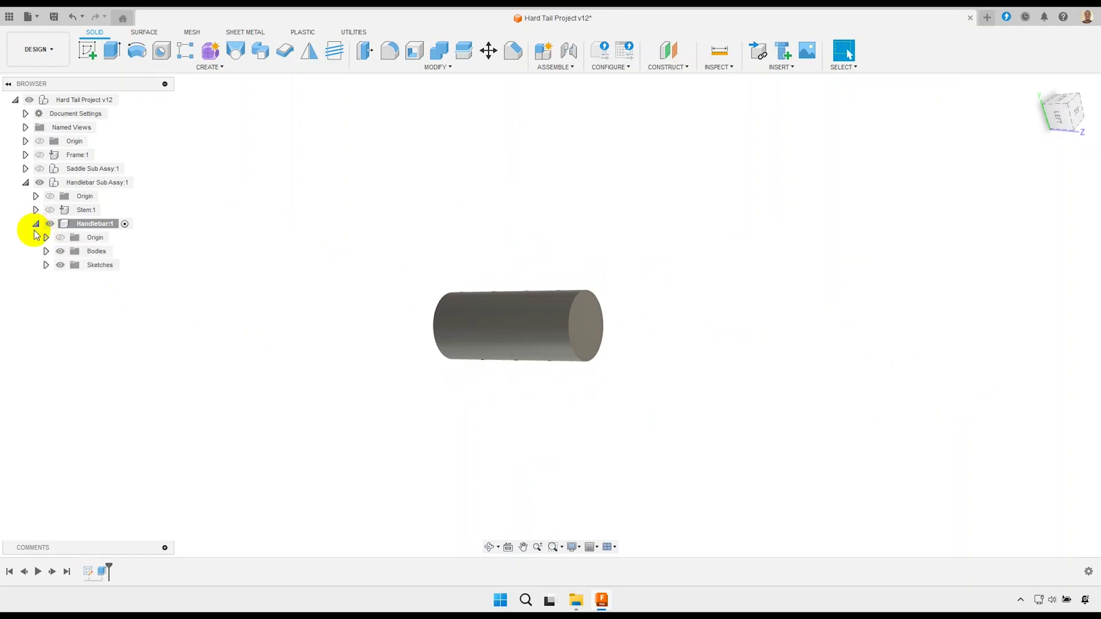
click(61, 240)
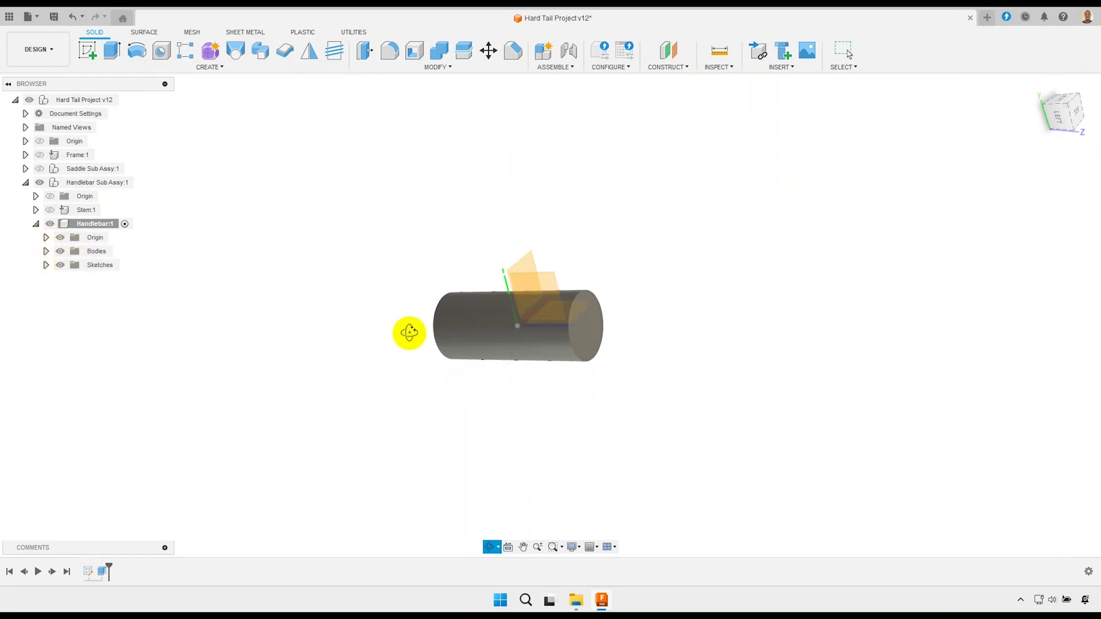
shift+middle_drag(408, 332, 455, 393)
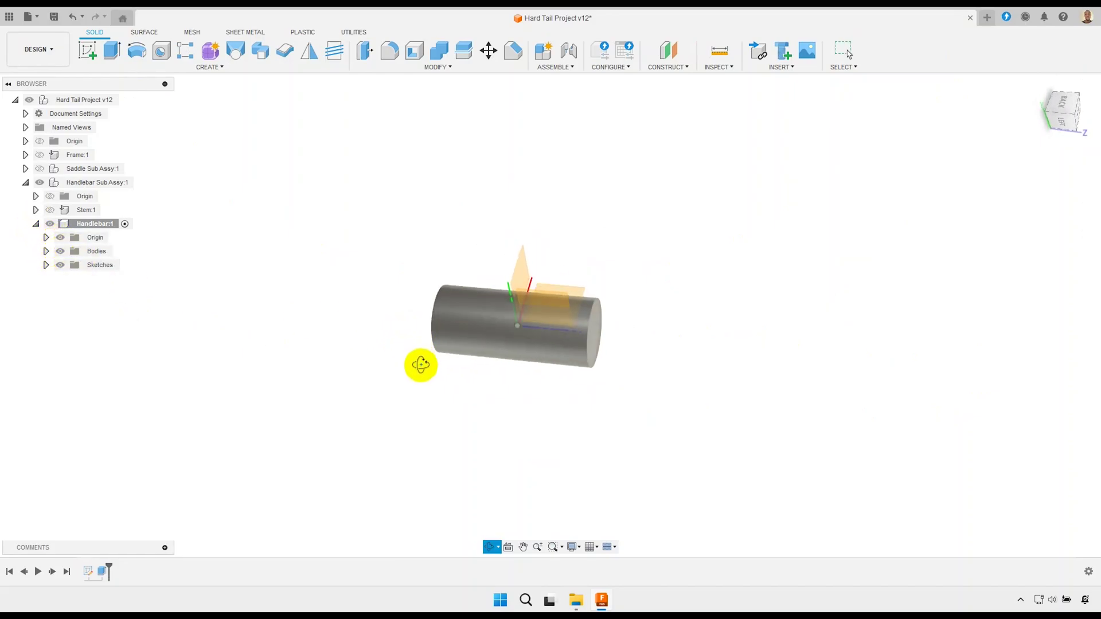
click(569, 290)
click(89, 55)
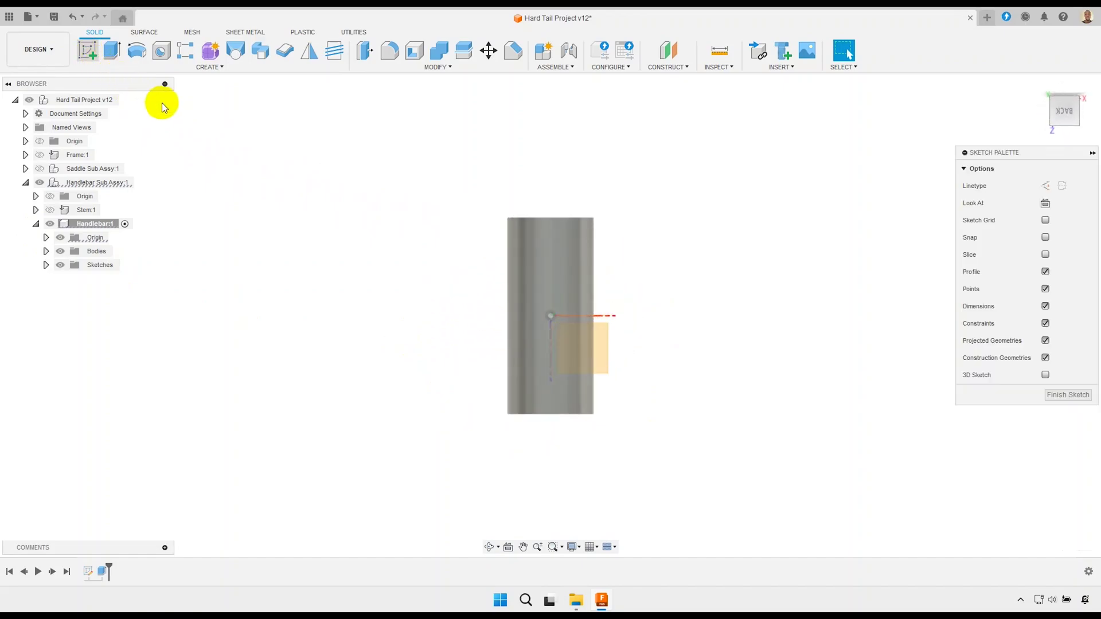
click(1061, 94)
- Hide the origin planes and enable Slice to reveal the cylinder's rectangular cross-section
scroll(614, 320, up, 2)
scroll(608, 319, up, 1)
middle_drag(595, 319, 547, 320)
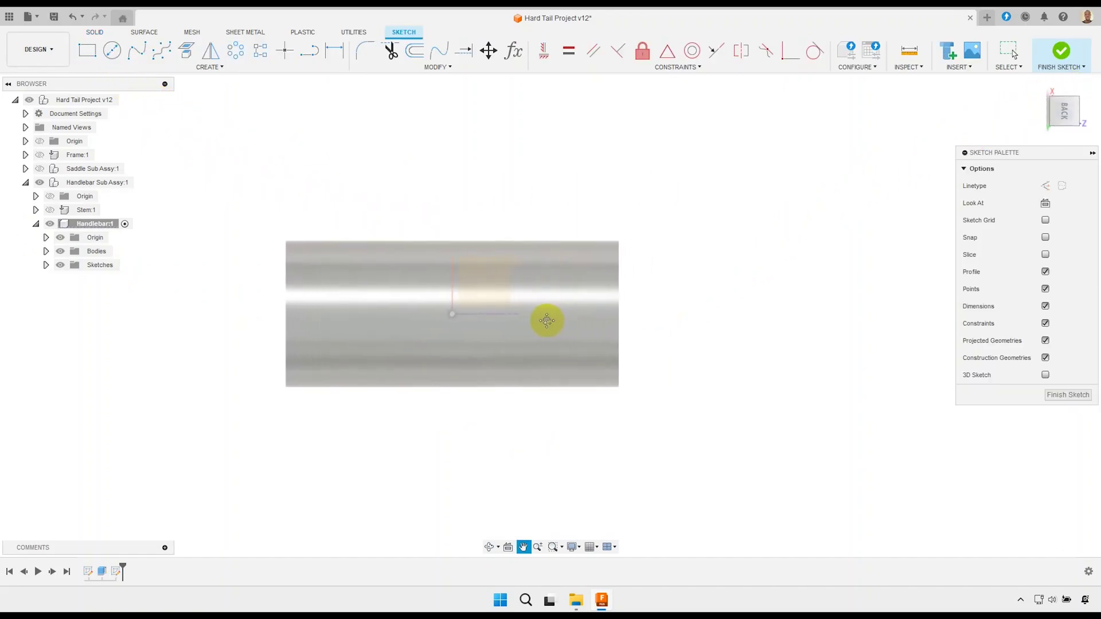
click(60, 237)
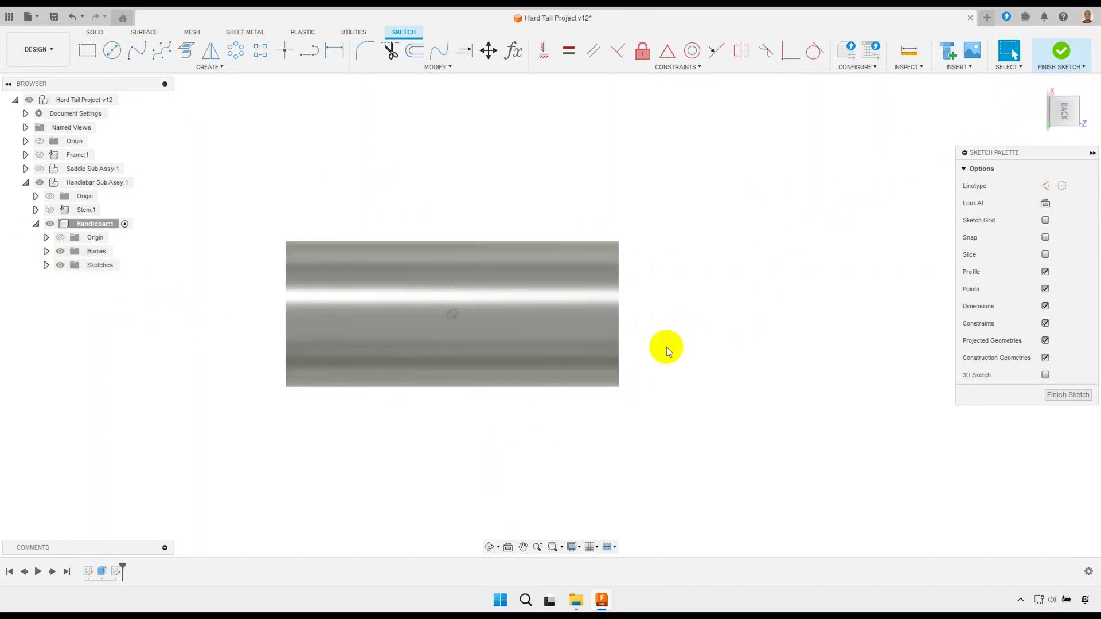
click(1045, 254)
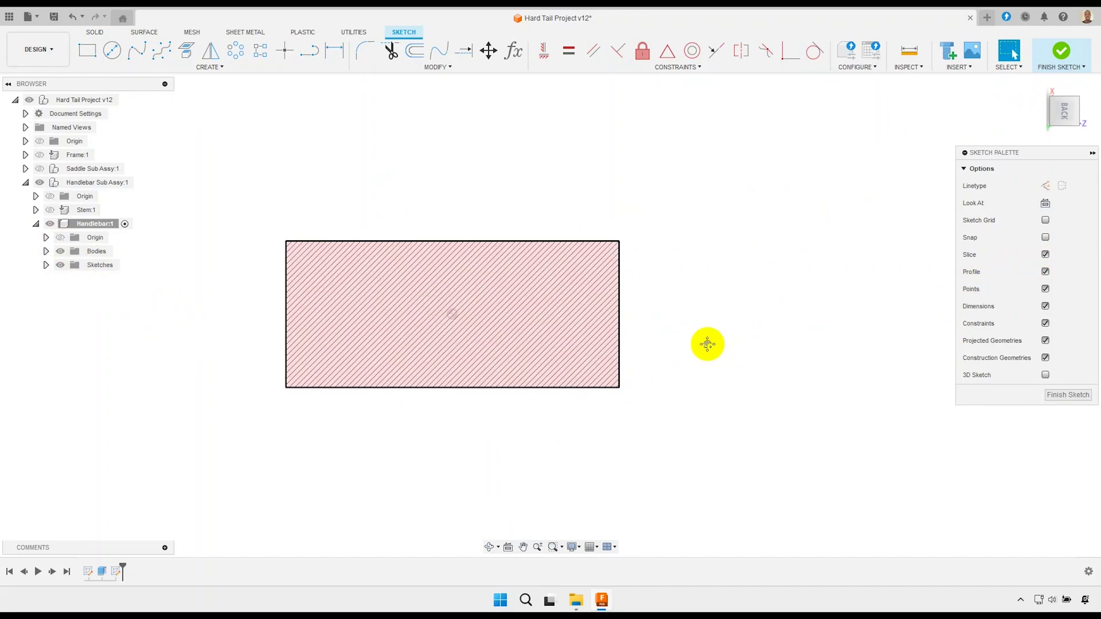
middle_drag(708, 344, 624, 339)
scroll(593, 339, up, 1)
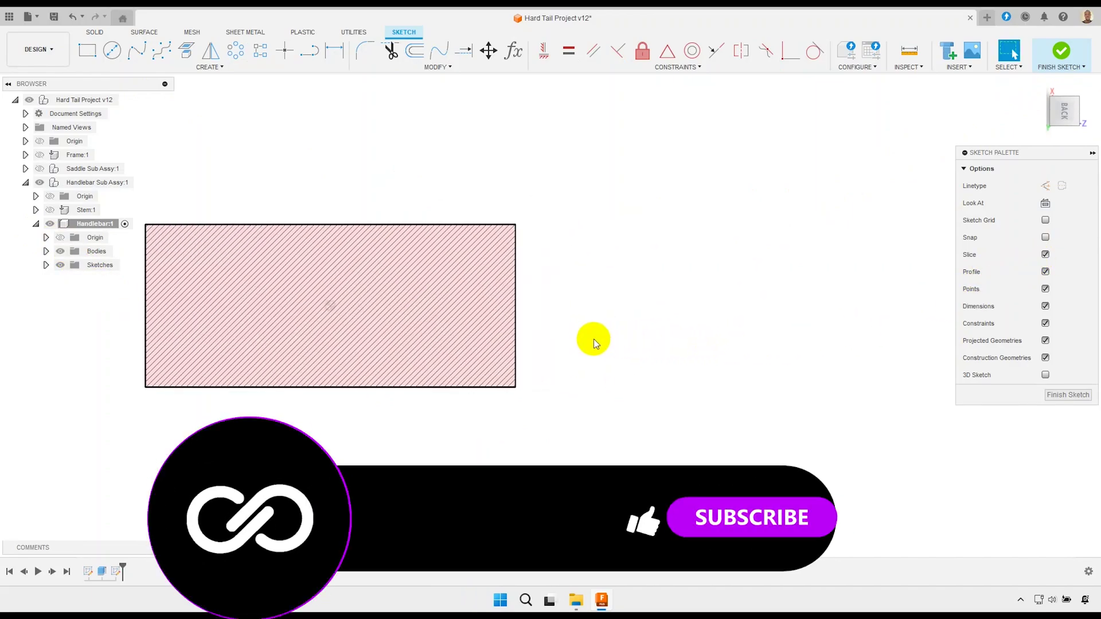
- Project the cross-section rectangle's right edge into the sketch
click(187, 50)
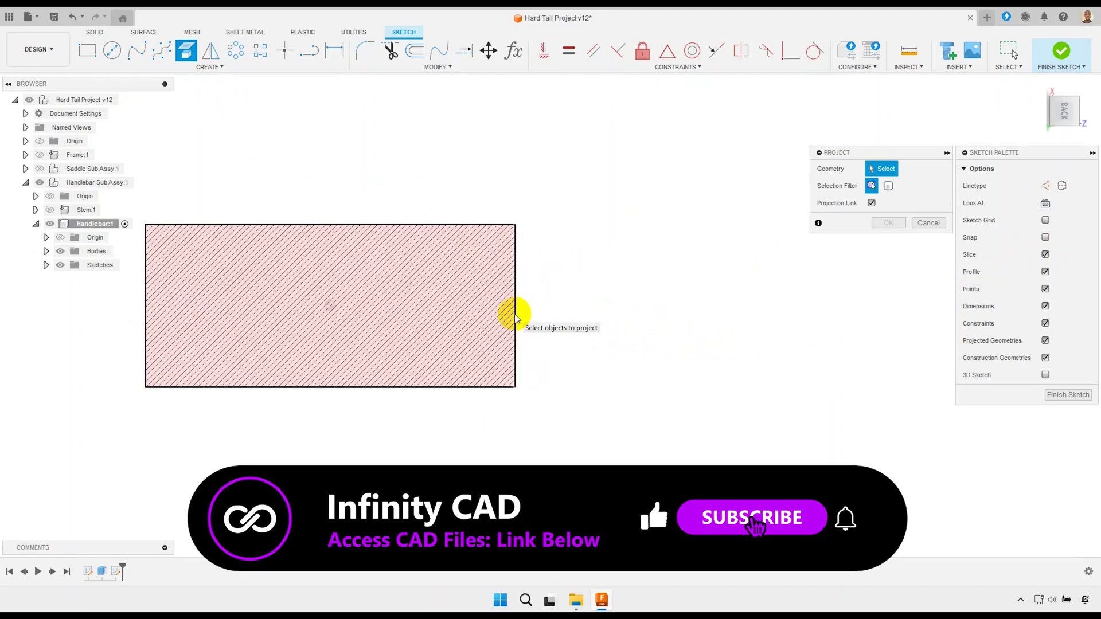
click(512, 305)
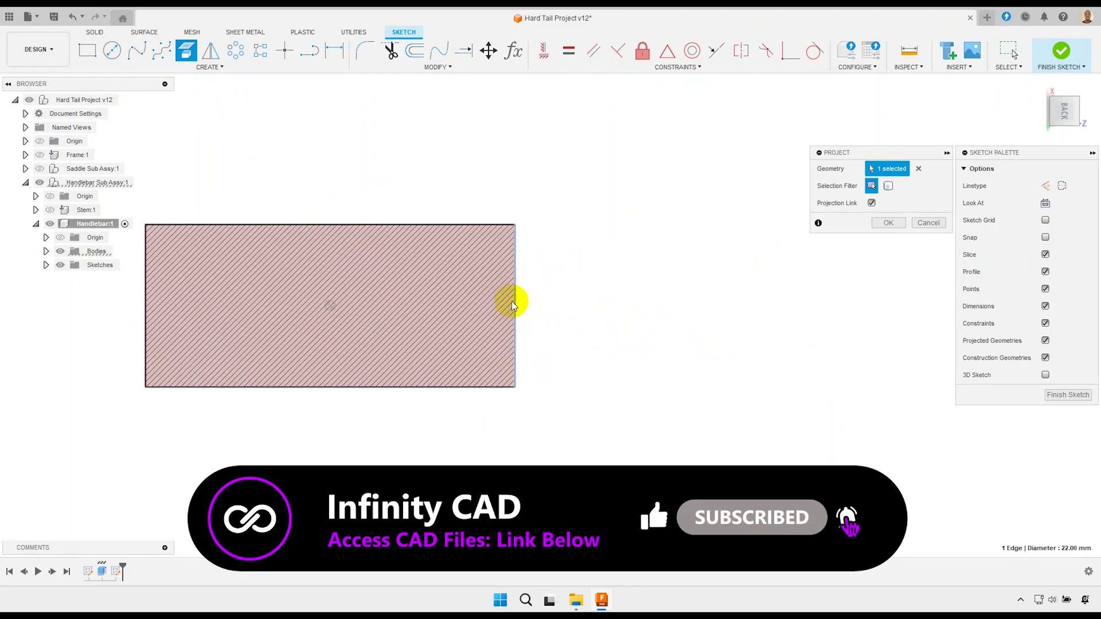
click(887, 225)
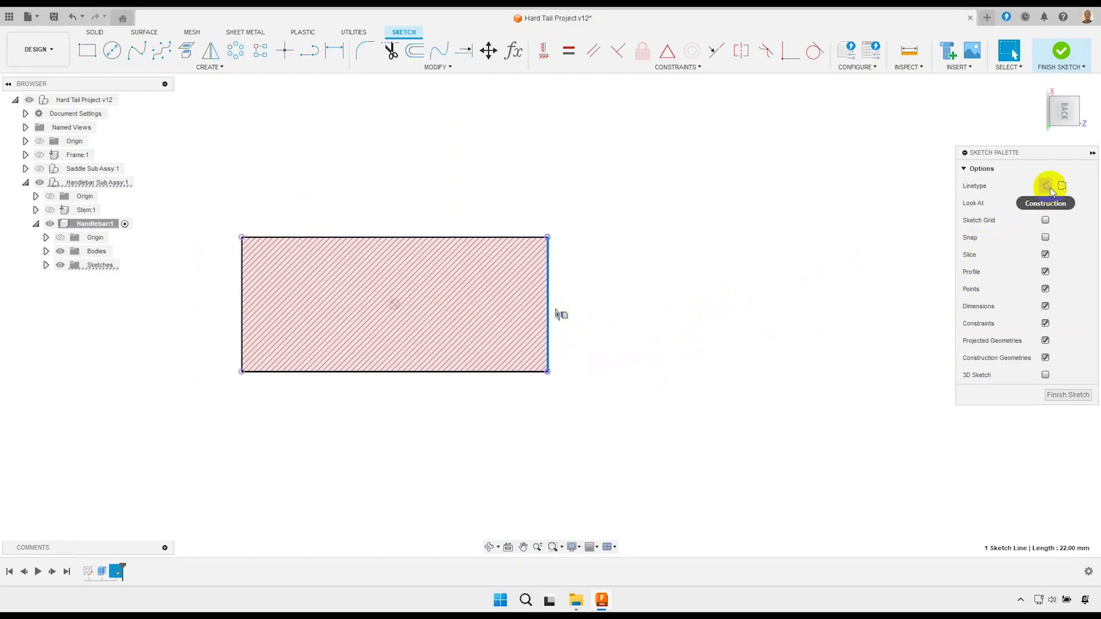
scroll(585, 310, up, 3)
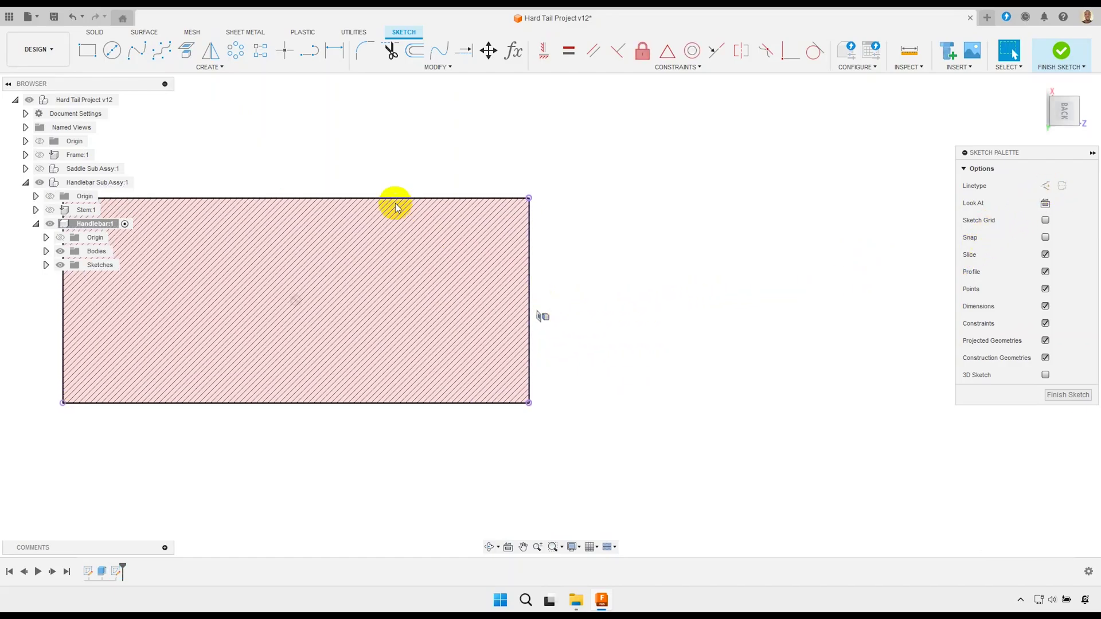
click(285, 51)
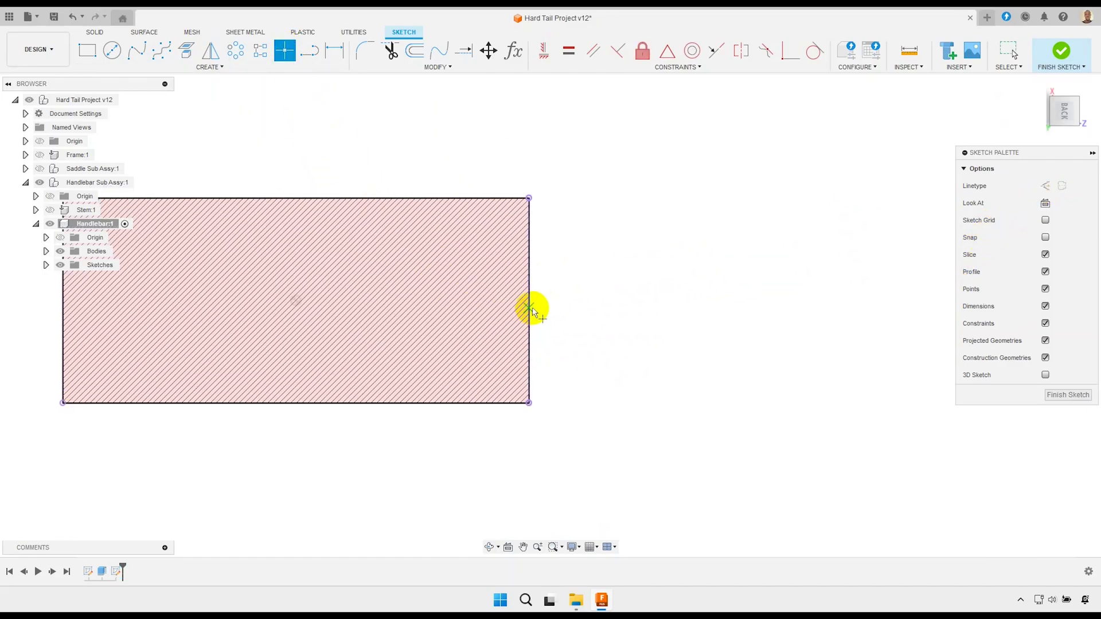
right_click(555, 312)
key(Escape)
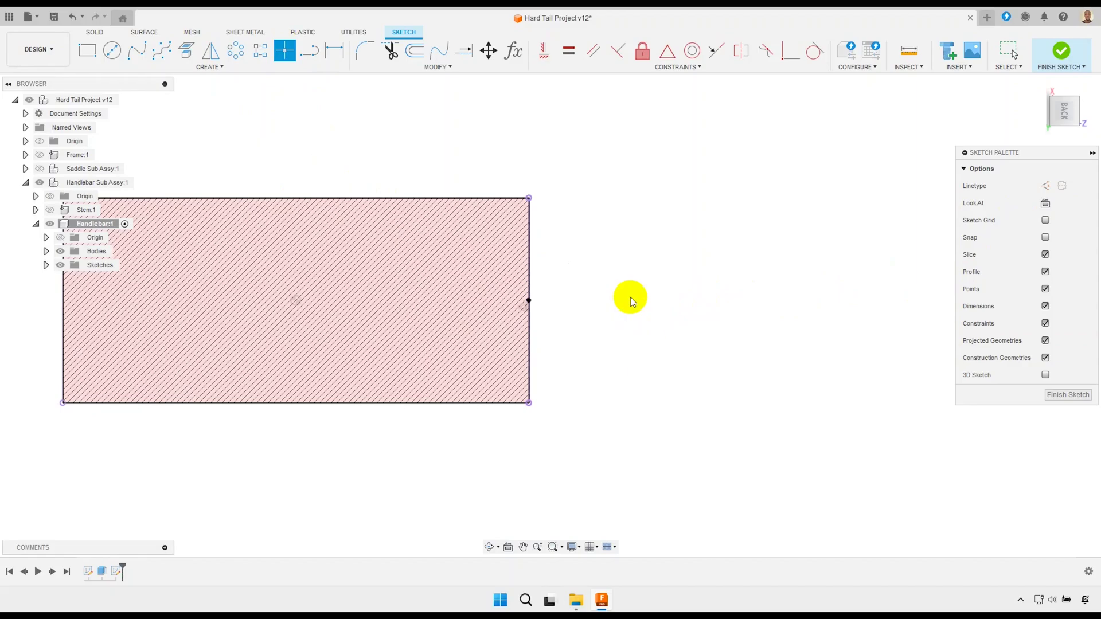
key(Escape)
middle_drag(629, 298, 583, 298)
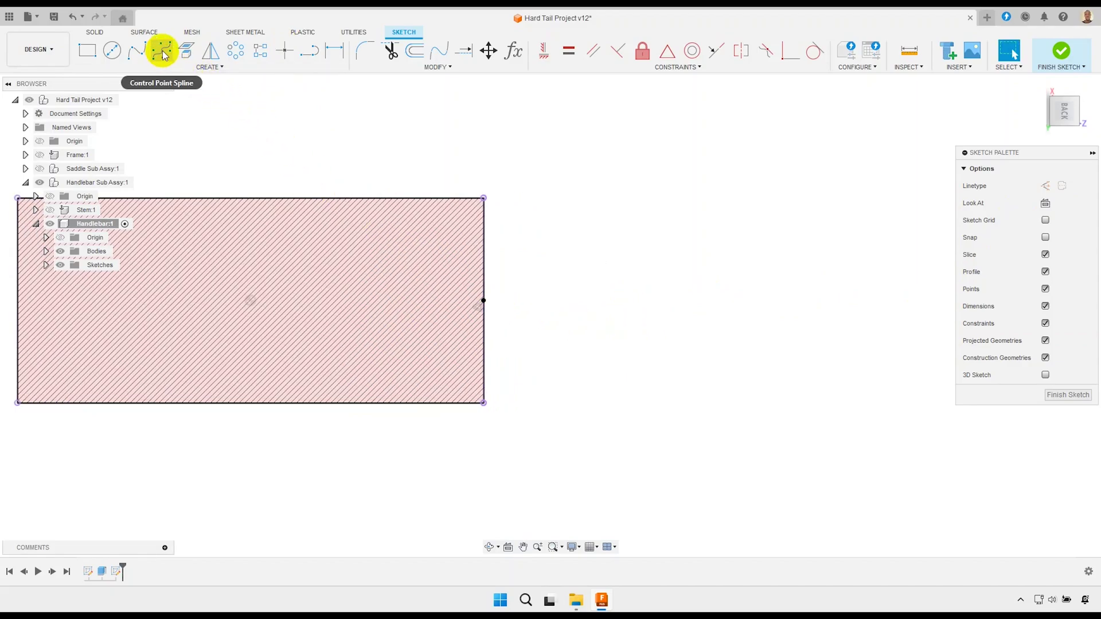
- Draw a control point spline from the right edge's midpoint, curving down and to the right
click(162, 51)
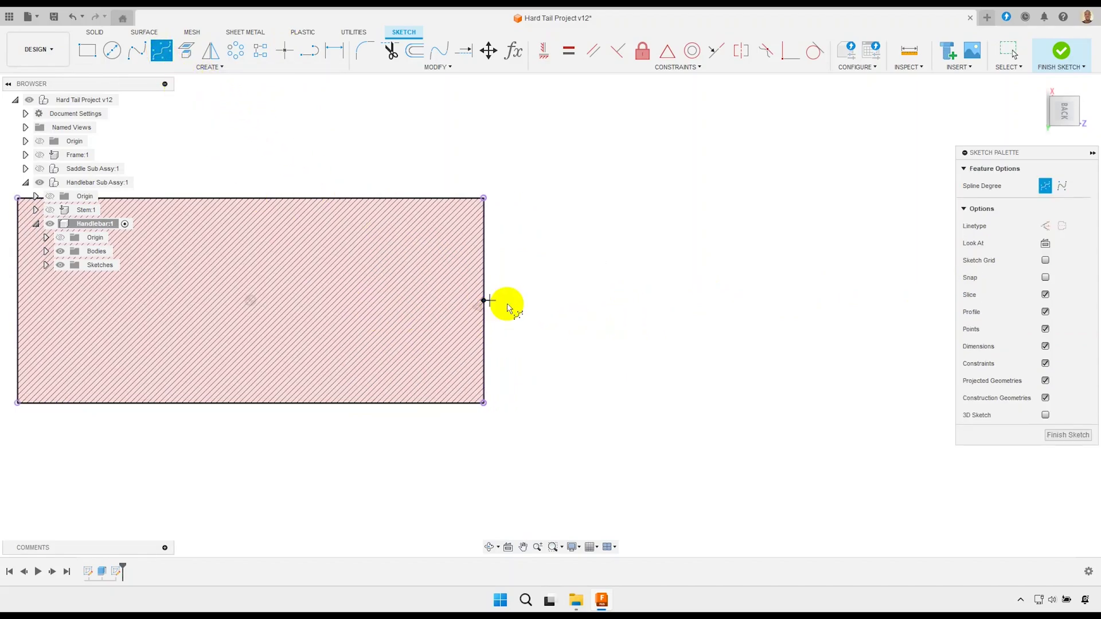
click(484, 300)
middle_drag(659, 315, 533, 320)
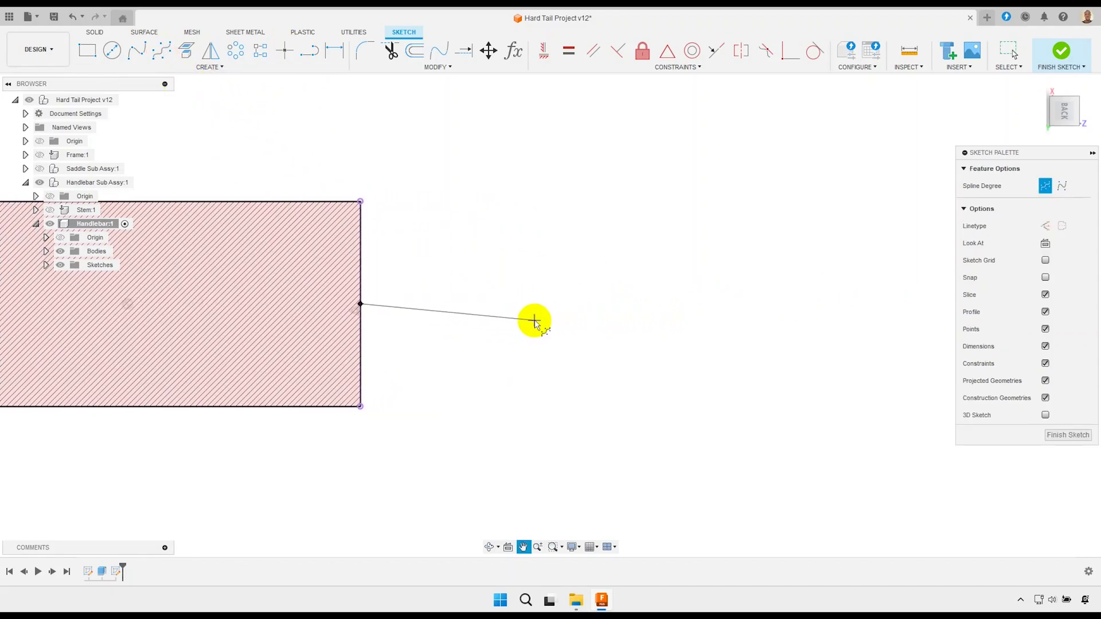
click(708, 303)
middle_drag(696, 374, 597, 314)
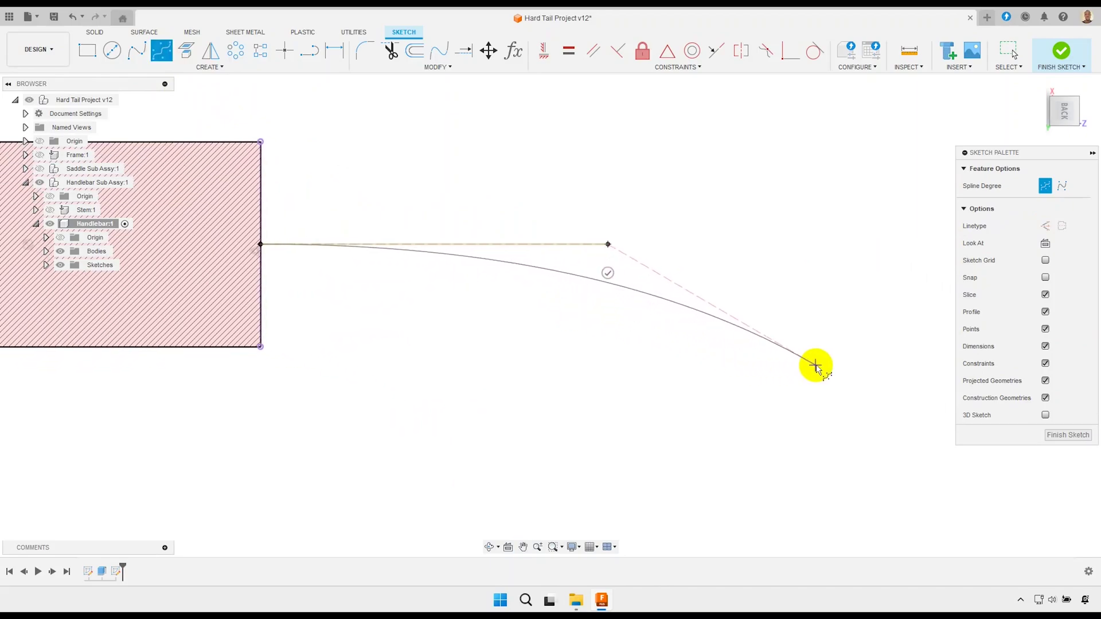
click(831, 348)
right_click(848, 353)
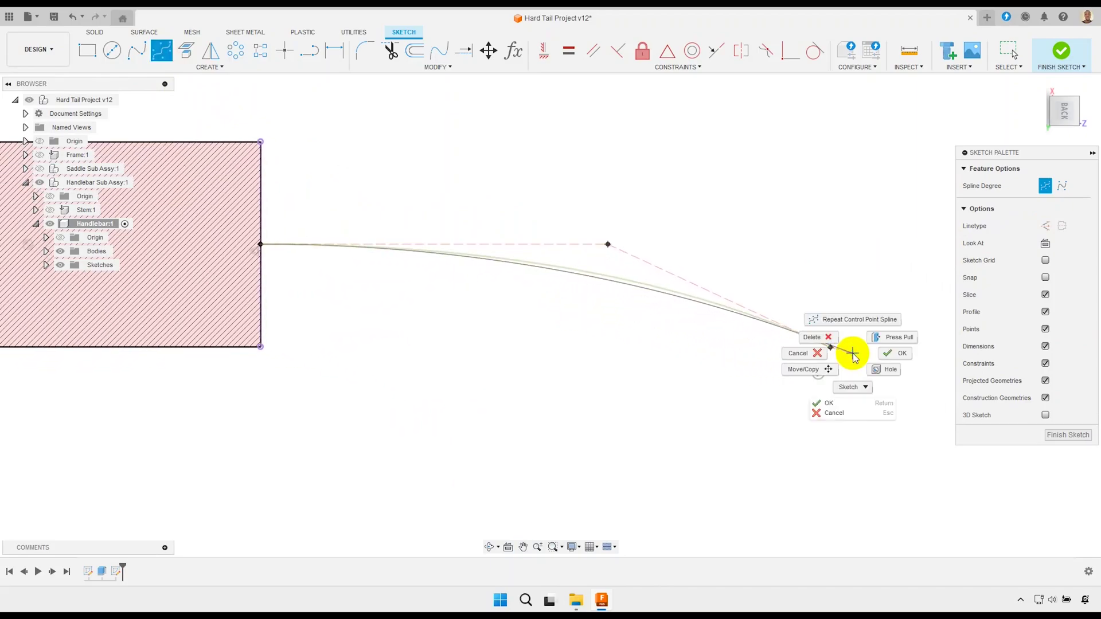
click(889, 352)
middle_drag(728, 352, 717, 385)
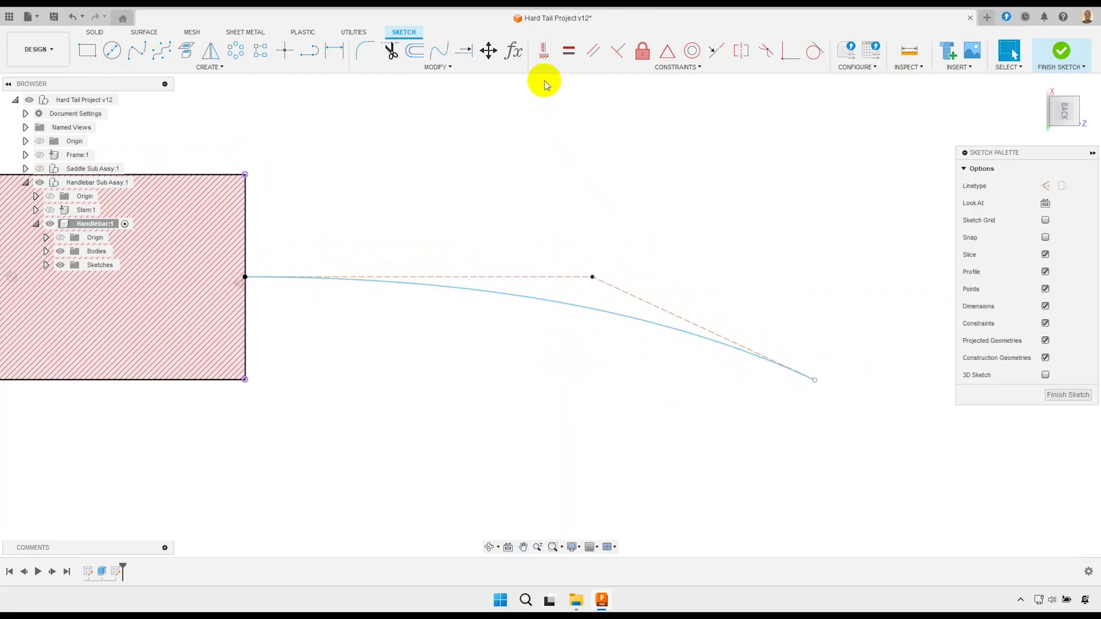
- Constrain the spline's first tangent leg to be horizontal
click(544, 55)
click(518, 276)
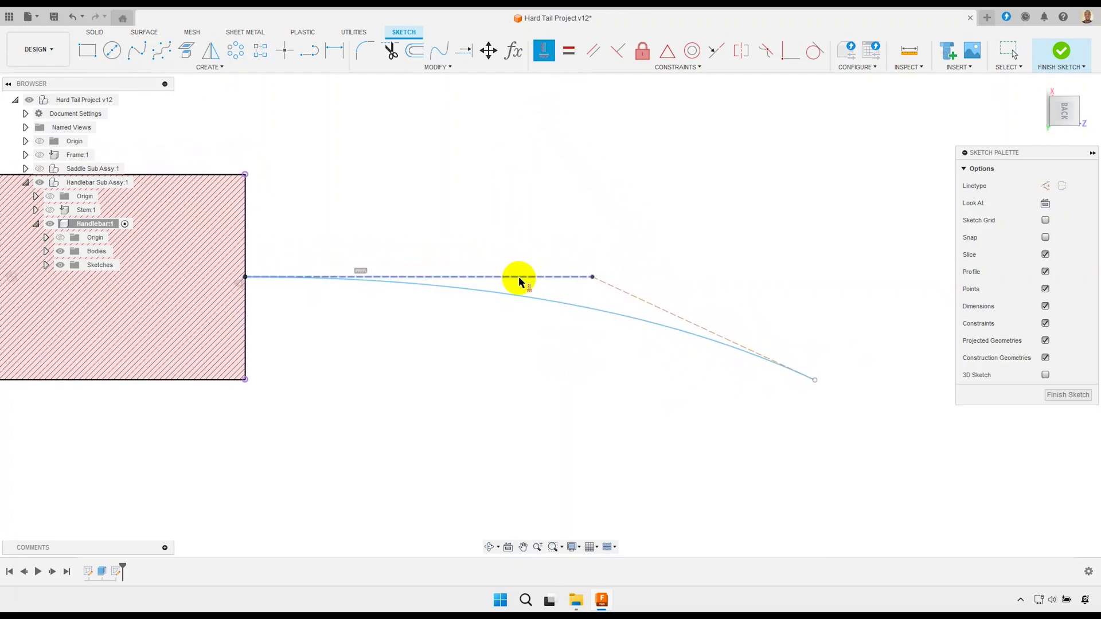
right_click(511, 222)
key(Escape)
middle_drag(654, 260, 540, 233)
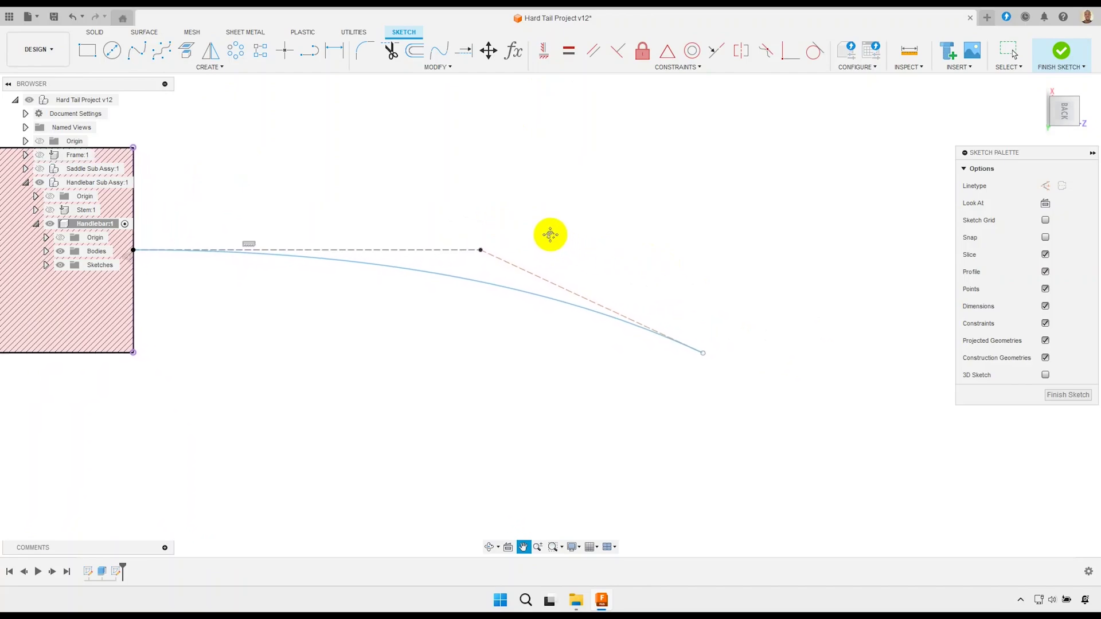
- Draw an 80 mm horizontal line starting from the spline's end point
click(315, 60)
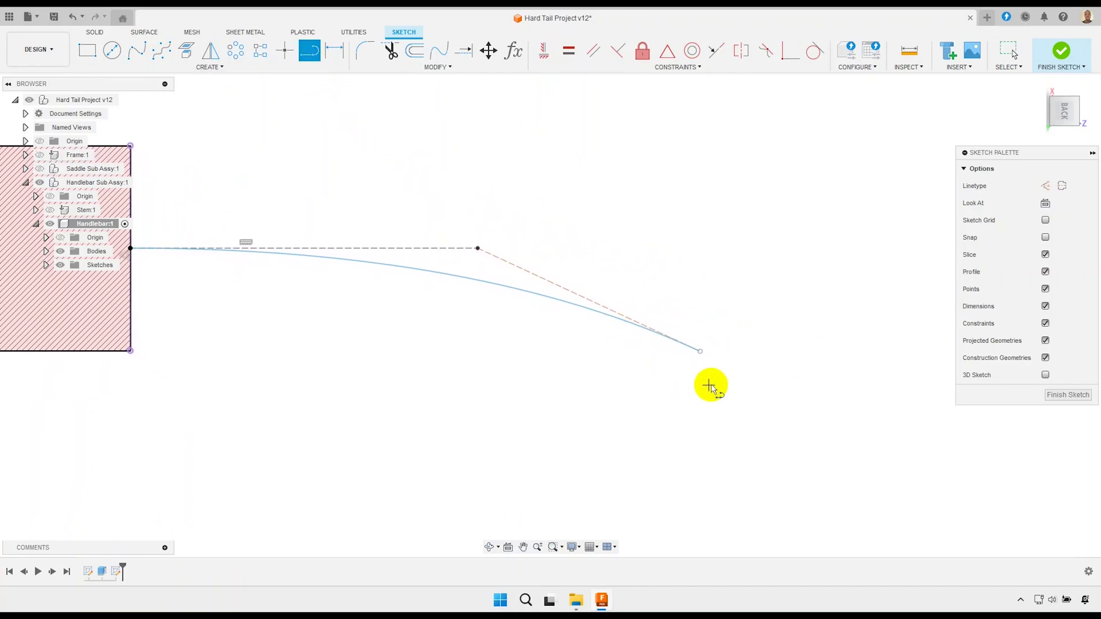
scroll(714, 373, up, 3)
scroll(690, 339, down, 5)
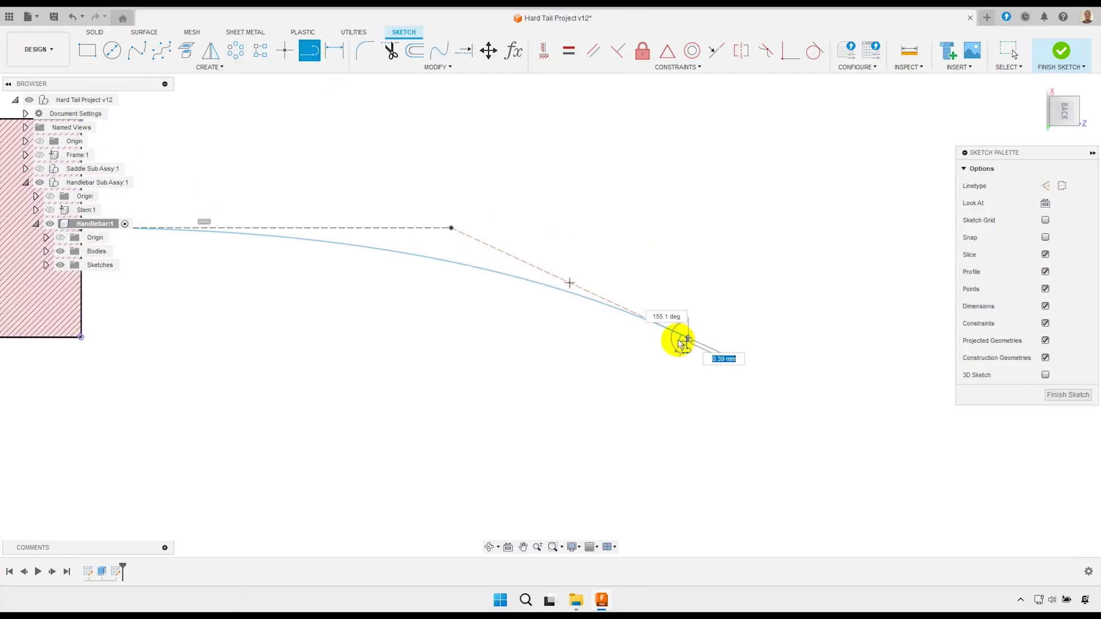
click(675, 339)
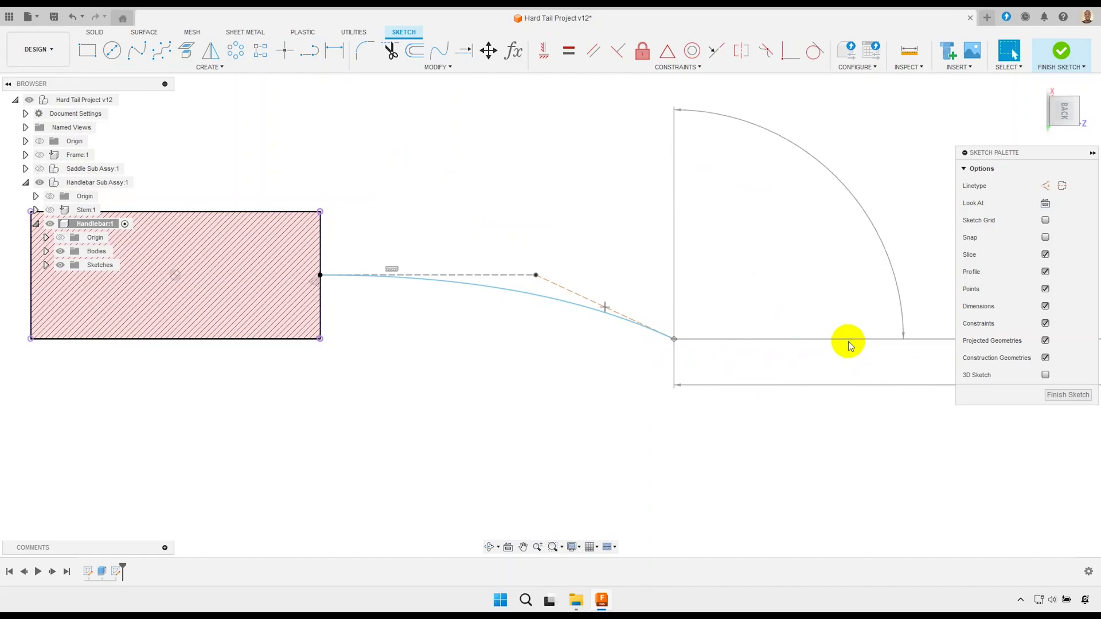
key(Return)
key(Escape)
scroll(774, 339, down, 2)
middle_drag(718, 352, 625, 365)
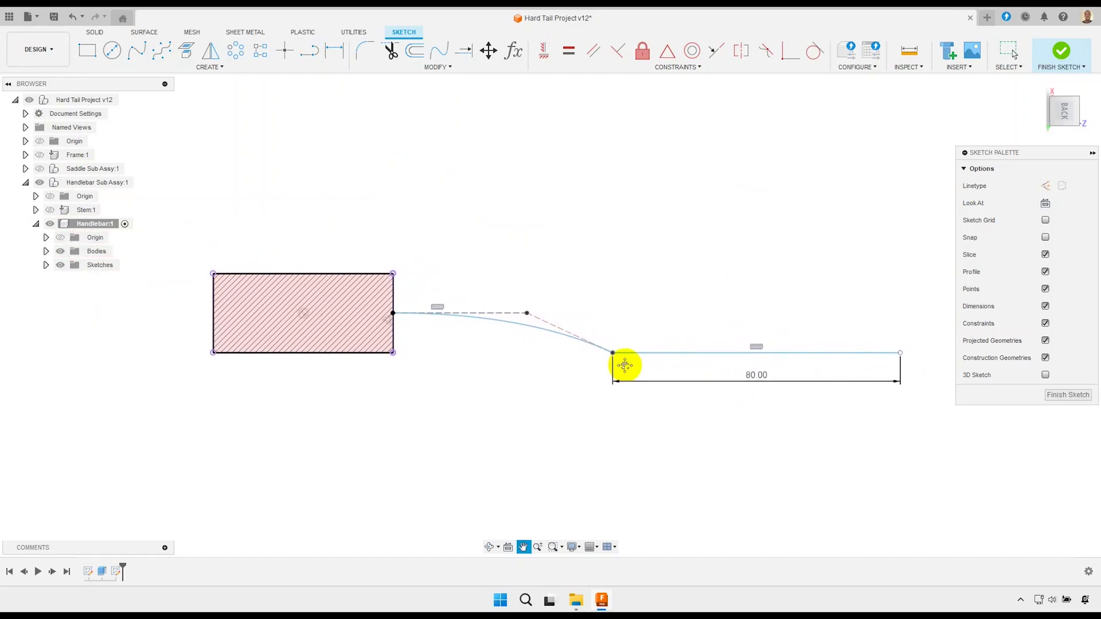
- Dimension the spline's horizontal span between start and end points to 200 mm
click(335, 50)
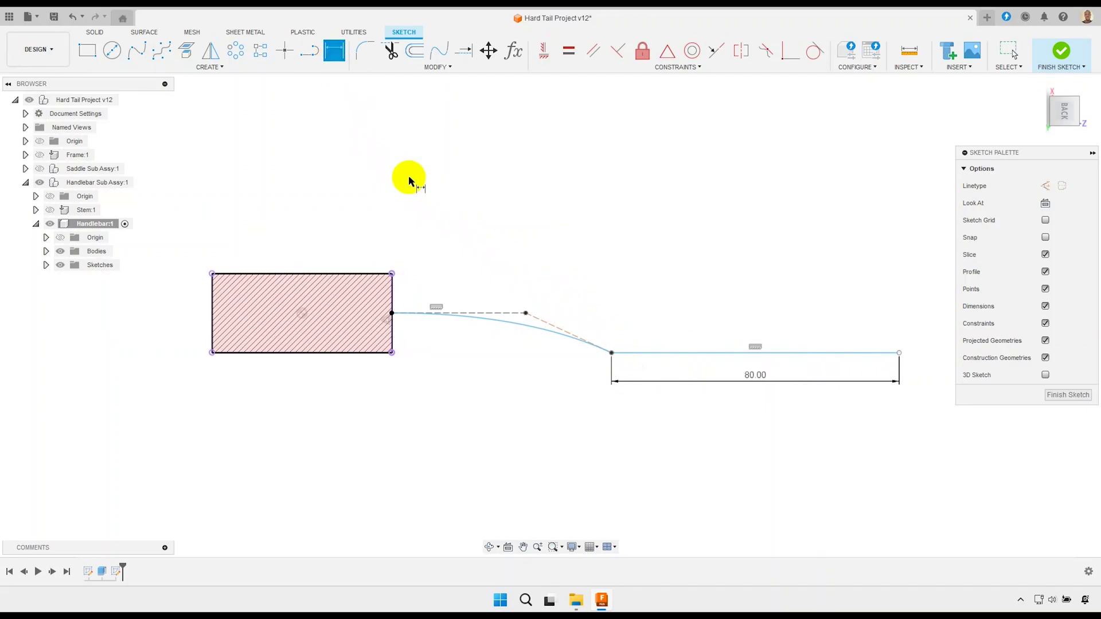
click(406, 329)
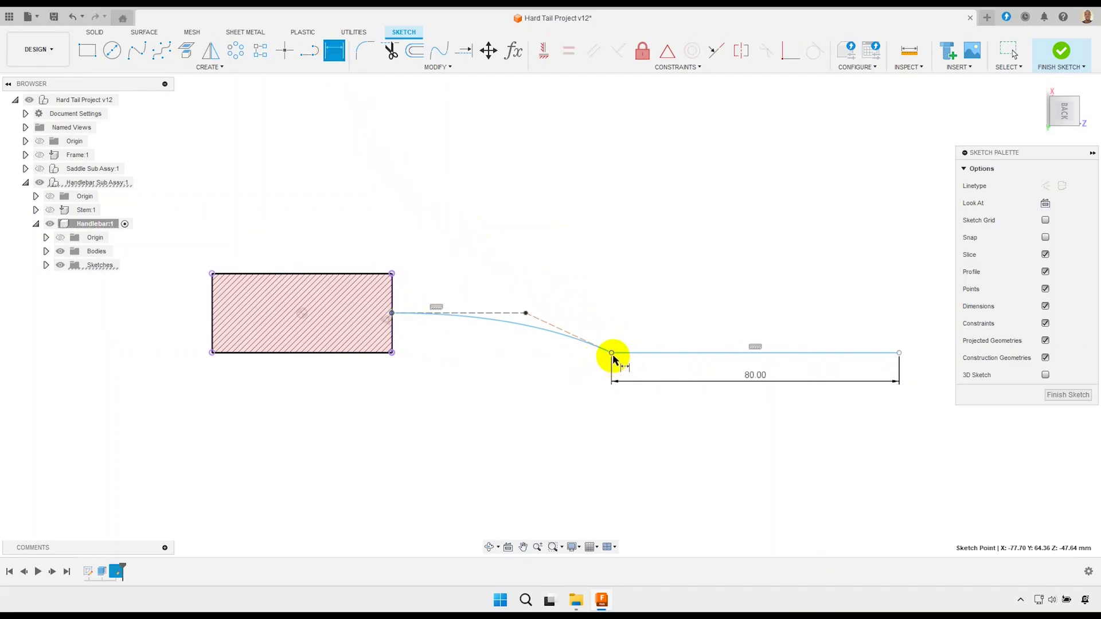
click(611, 354)
click(550, 252)
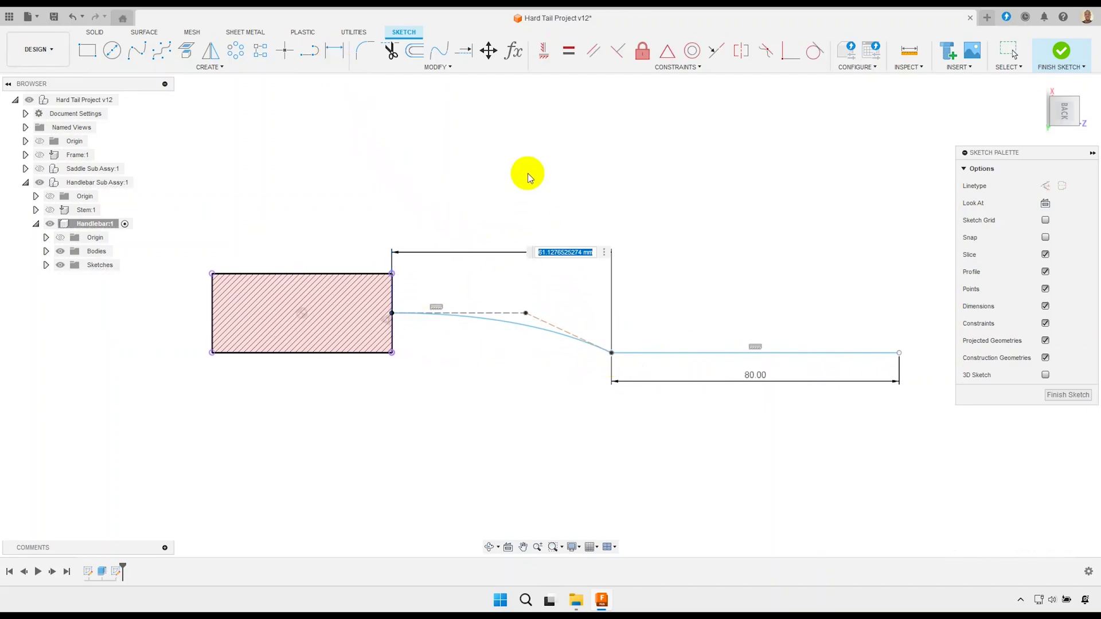
text(200)
key(Return)
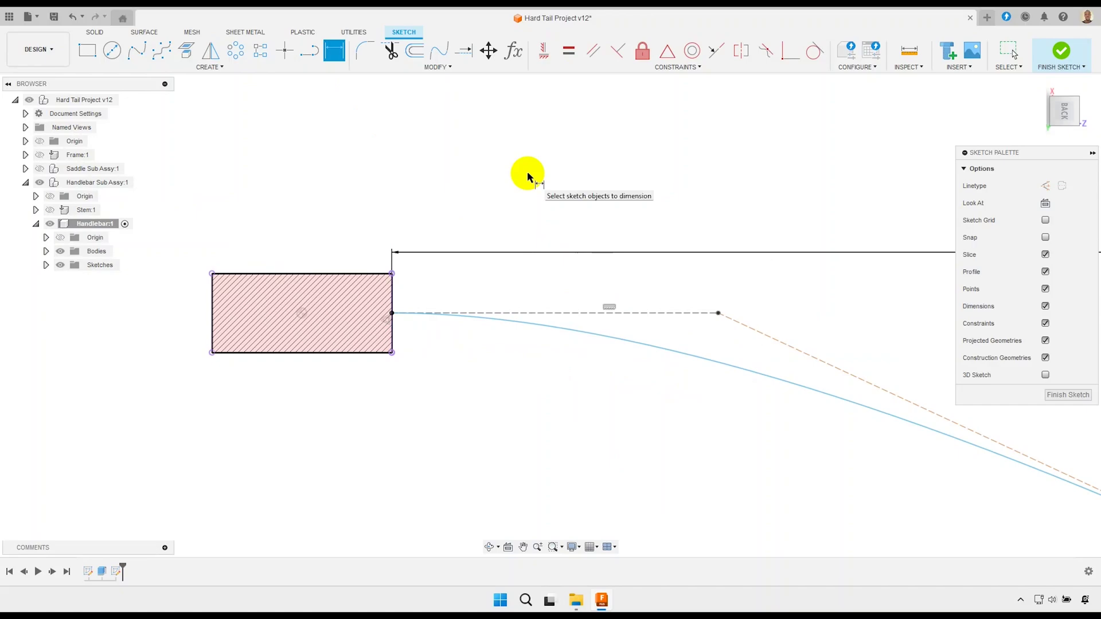
scroll(418, 234, down, 2)
scroll(425, 239, down, 3)
scroll(550, 266, up, 2)
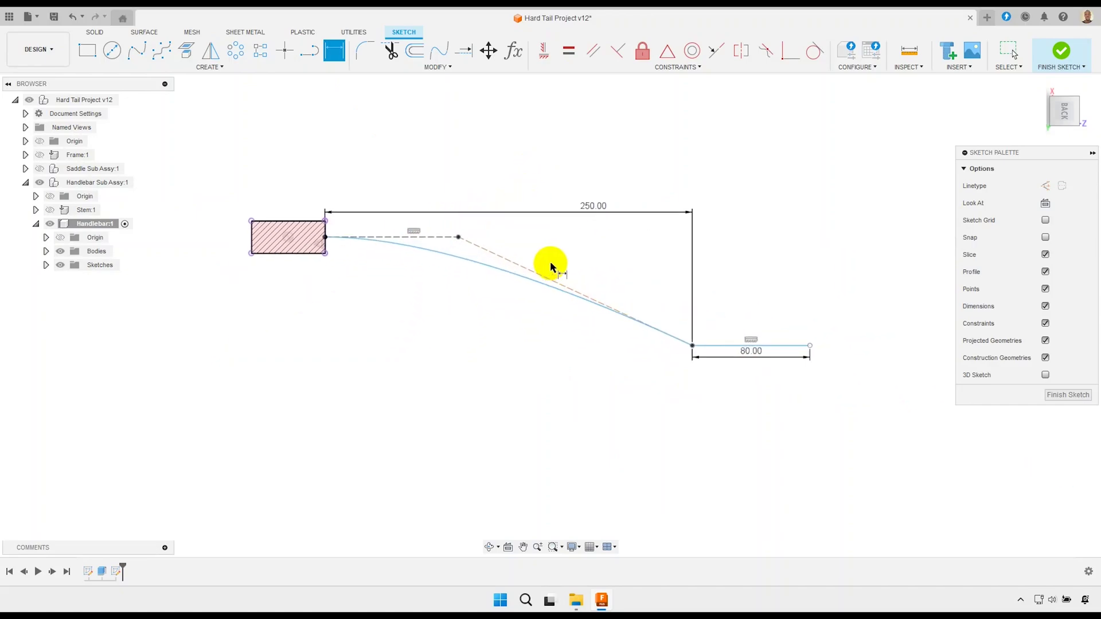
scroll(551, 266, up, 1)
- Dimension the vertical drop from the tangent handle to the spline end as 25 mm
click(450, 235)
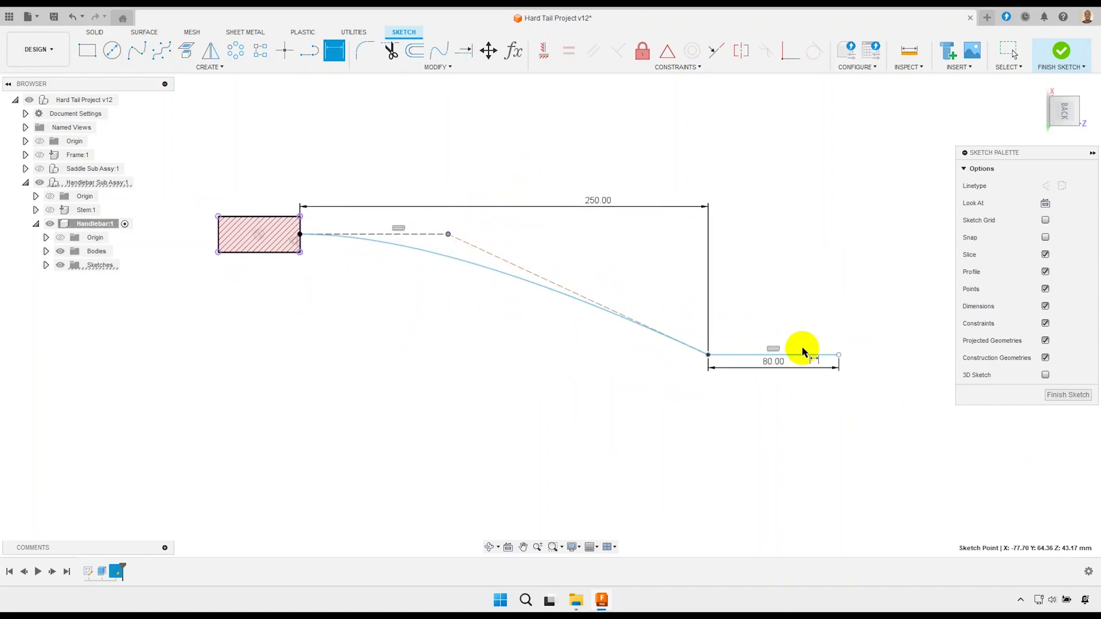
click(839, 354)
click(843, 310)
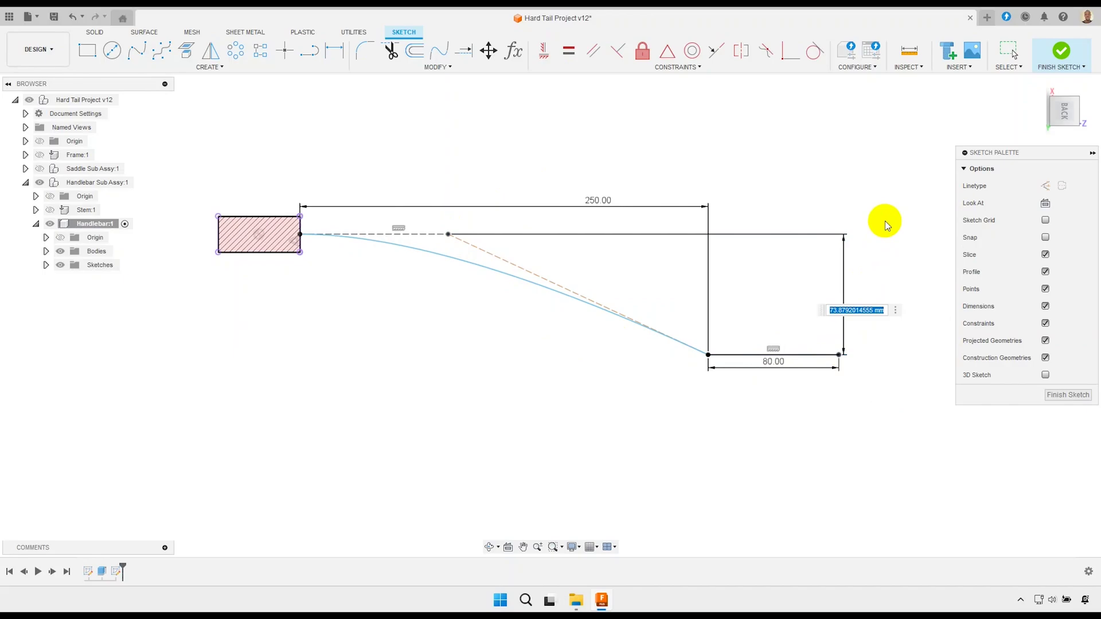
text(25)
key(Return)
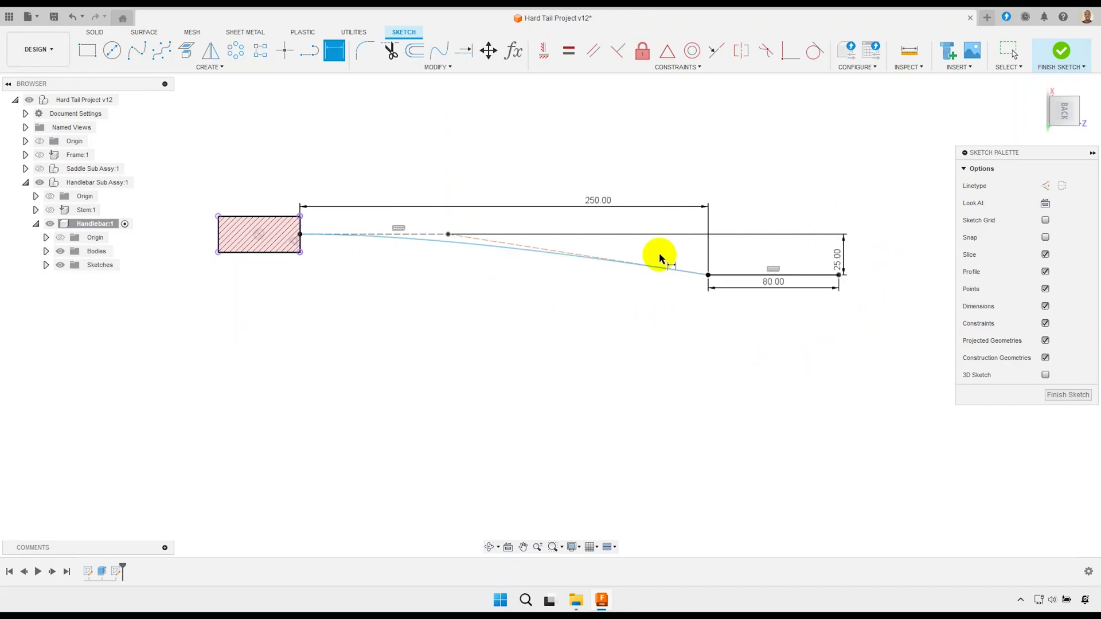
scroll(659, 258, up, 2)
middle_drag(634, 256, 634, 275)
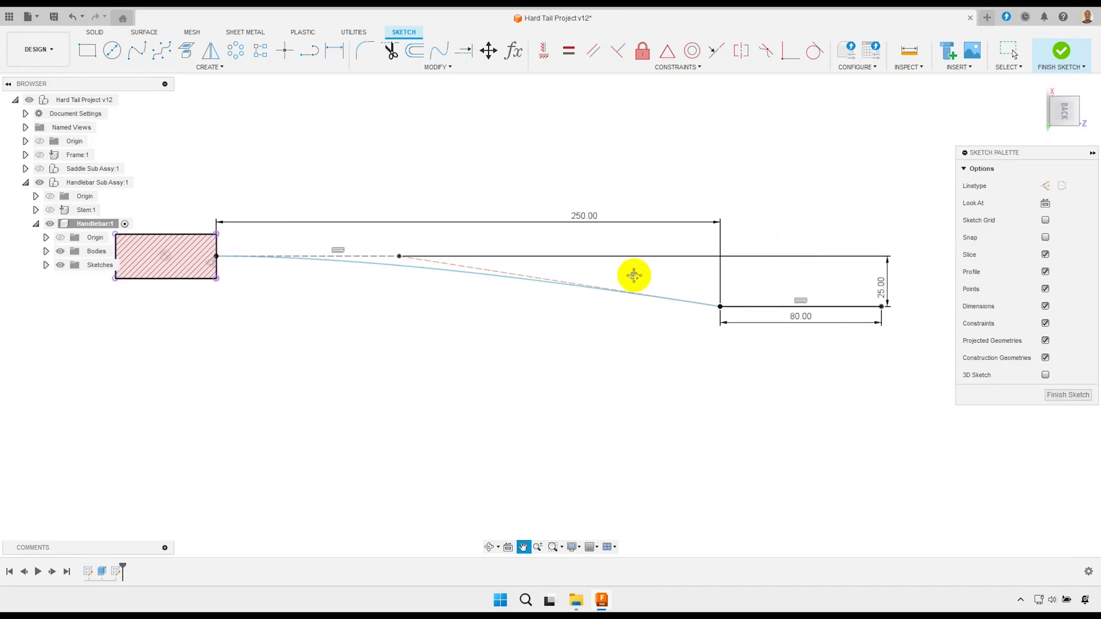
- Dimension the horizontal tangent leg to 80 mm
key(d)
scroll(352, 252, up, 1)
click(360, 266)
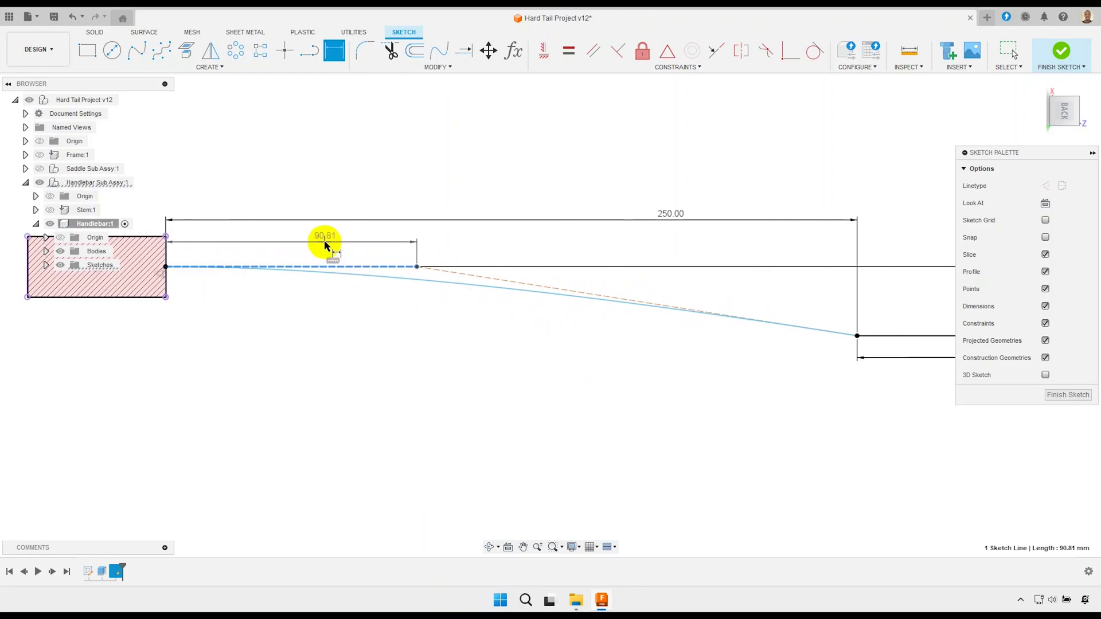
text(80)
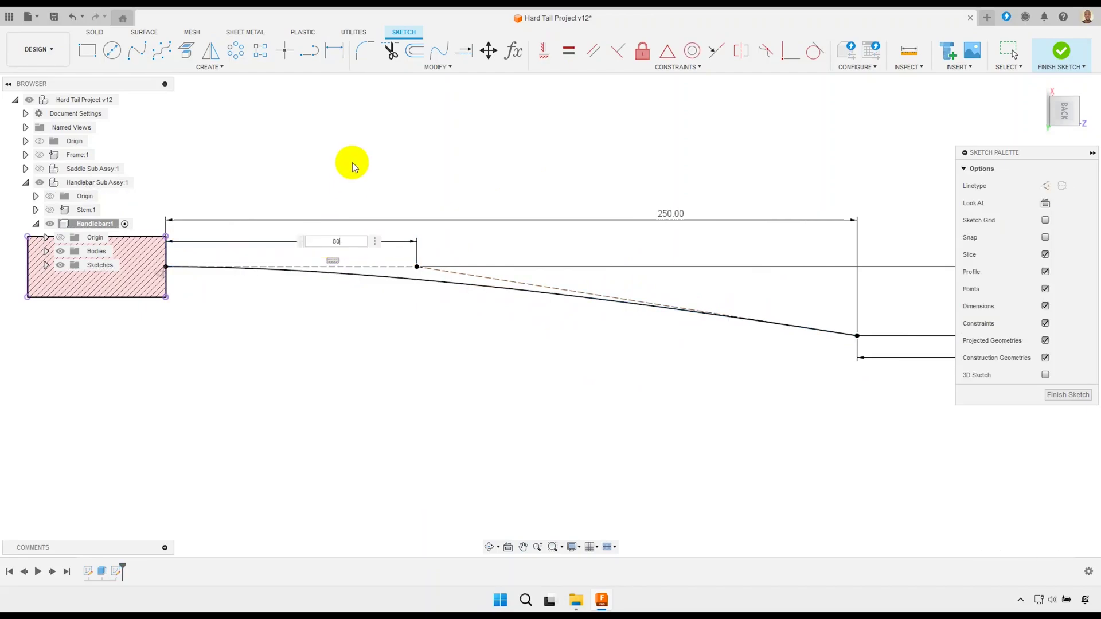
key(Return)
scroll(338, 189, down, 2)
scroll(327, 213, down, 2)
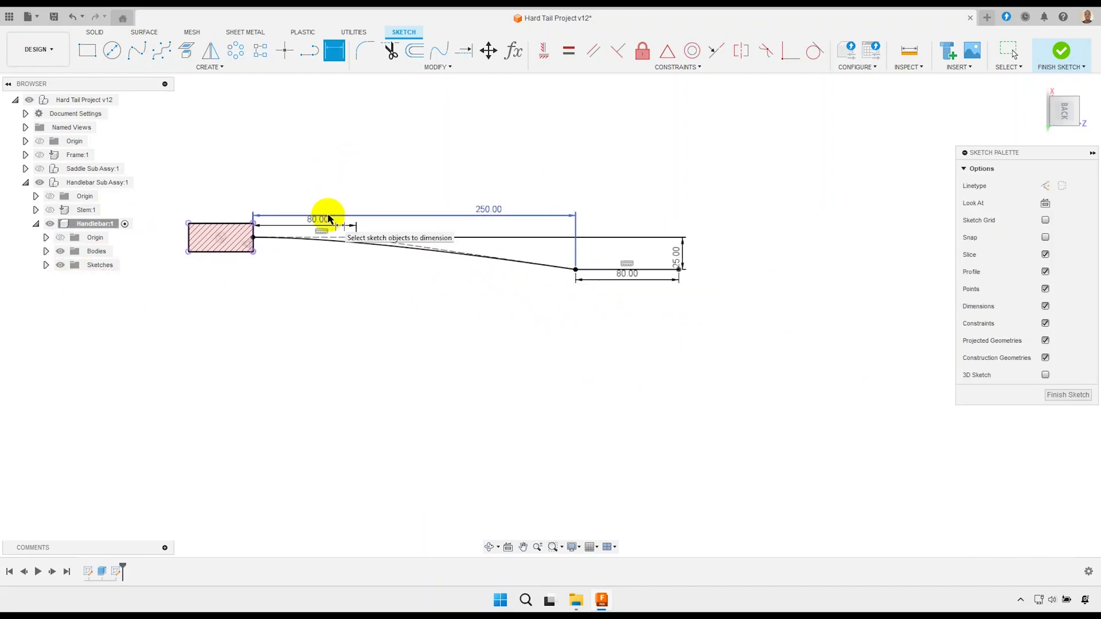
right_click(417, 177)
click(373, 176)
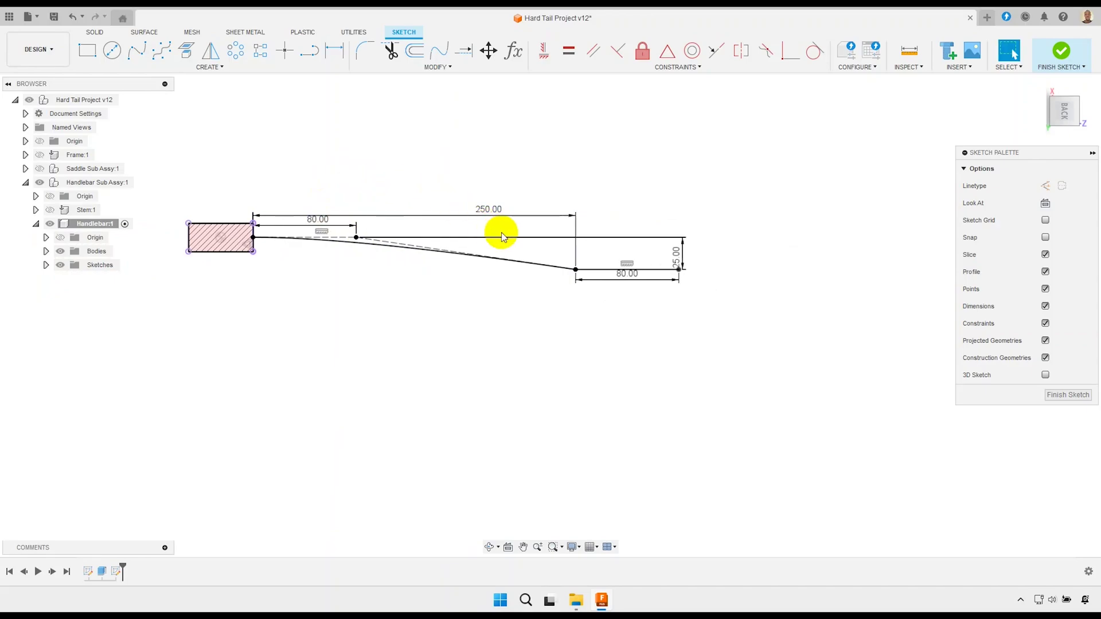
shift+middle_drag(504, 233, 568, 252)
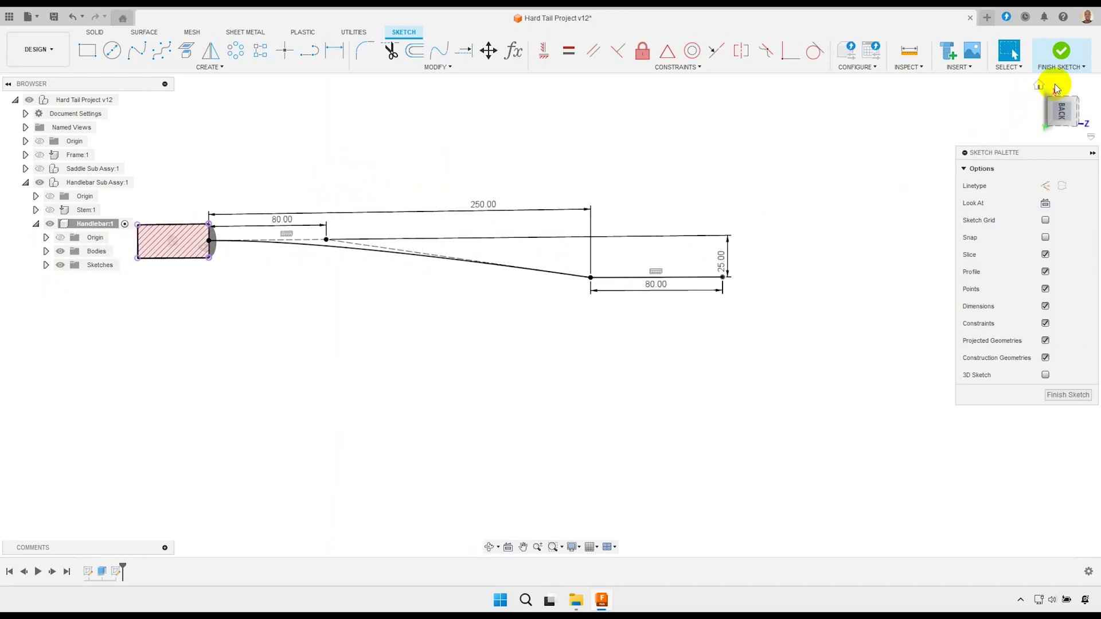
- Finish the path sketch and place a Plane Along Path at the path's far end (distance 1.00)
click(1061, 51)
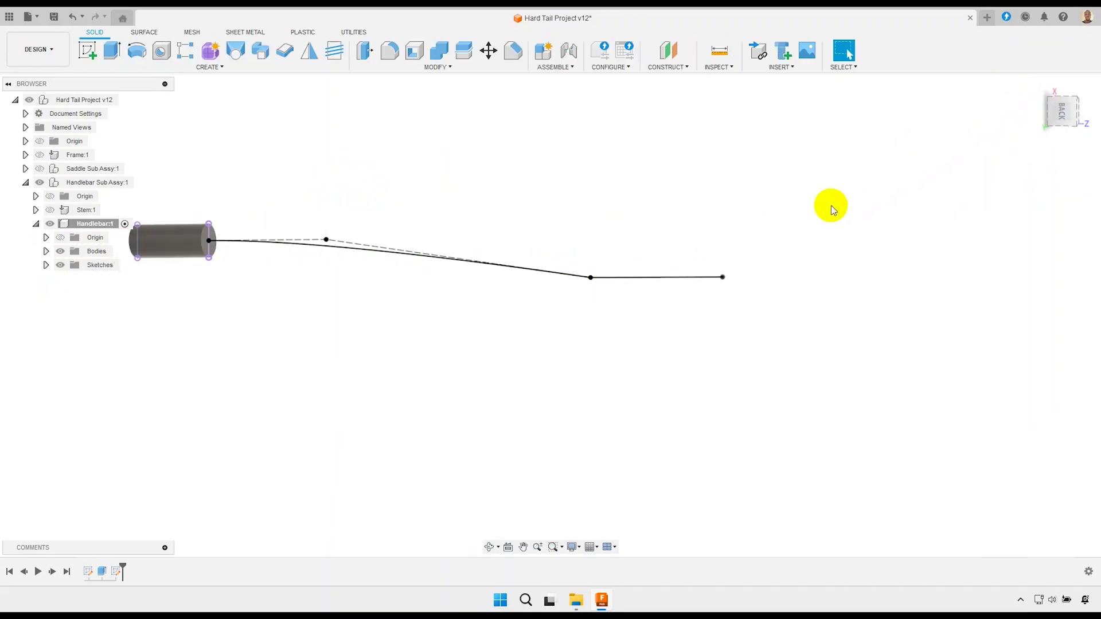
click(668, 67)
click(694, 162)
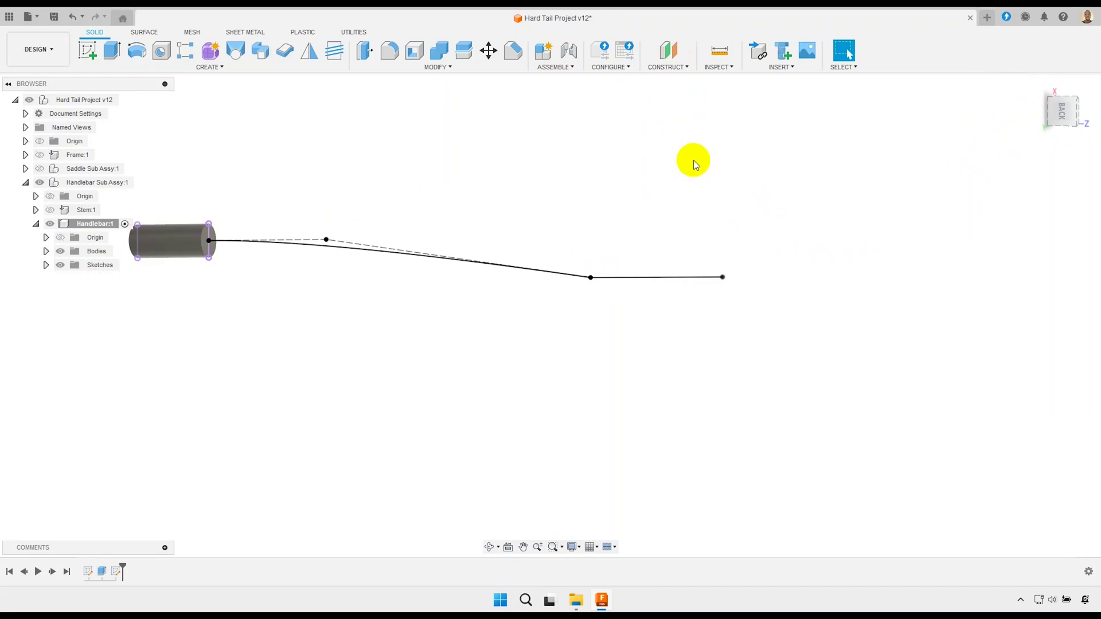
click(701, 279)
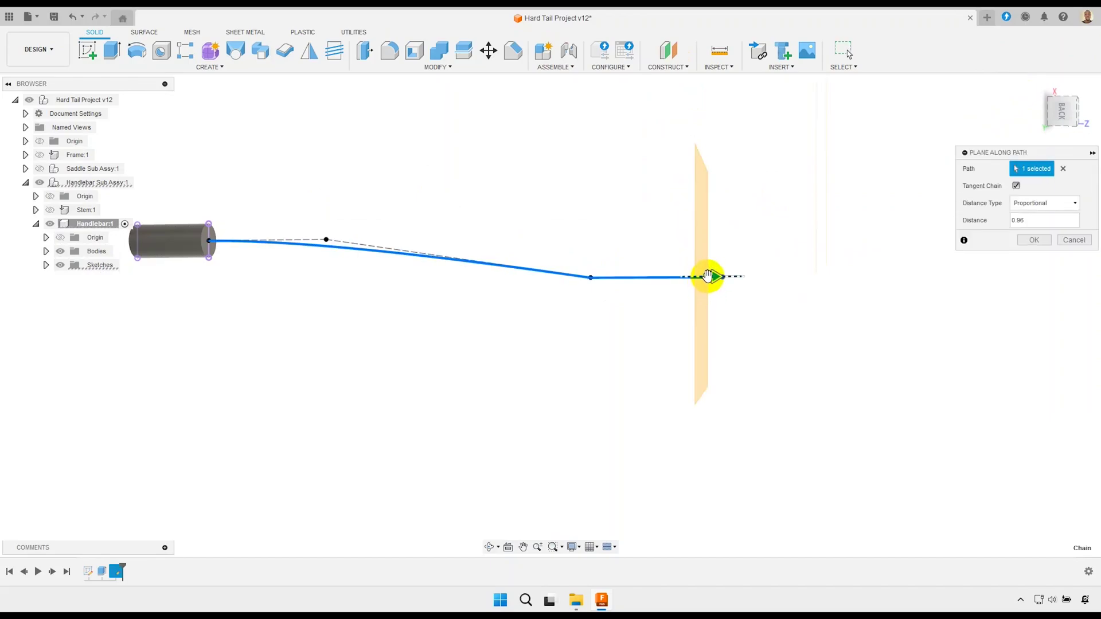
drag(711, 277, 732, 277)
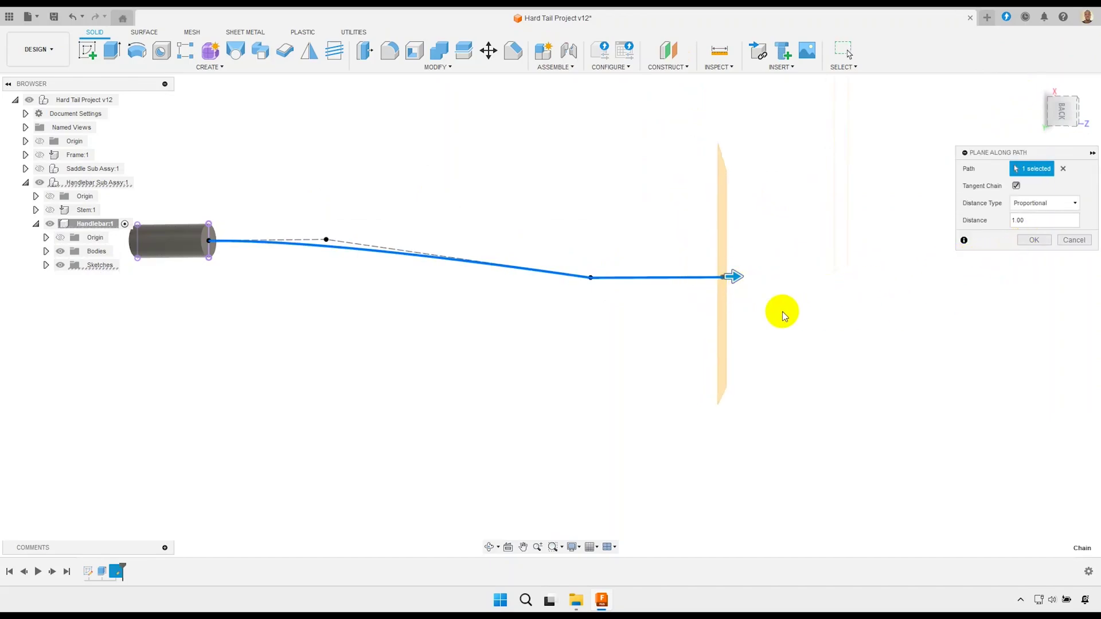
shift+middle_drag(780, 312, 749, 315)
click(1041, 245)
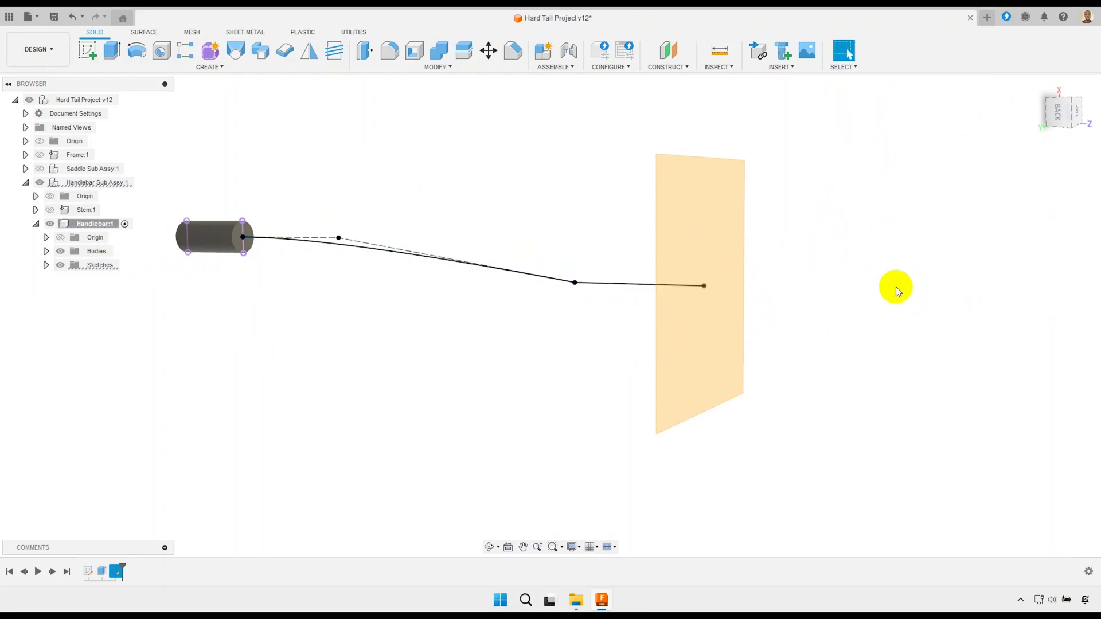
scroll(652, 287, down, 3)
shift+middle_drag(653, 287, 645, 253)
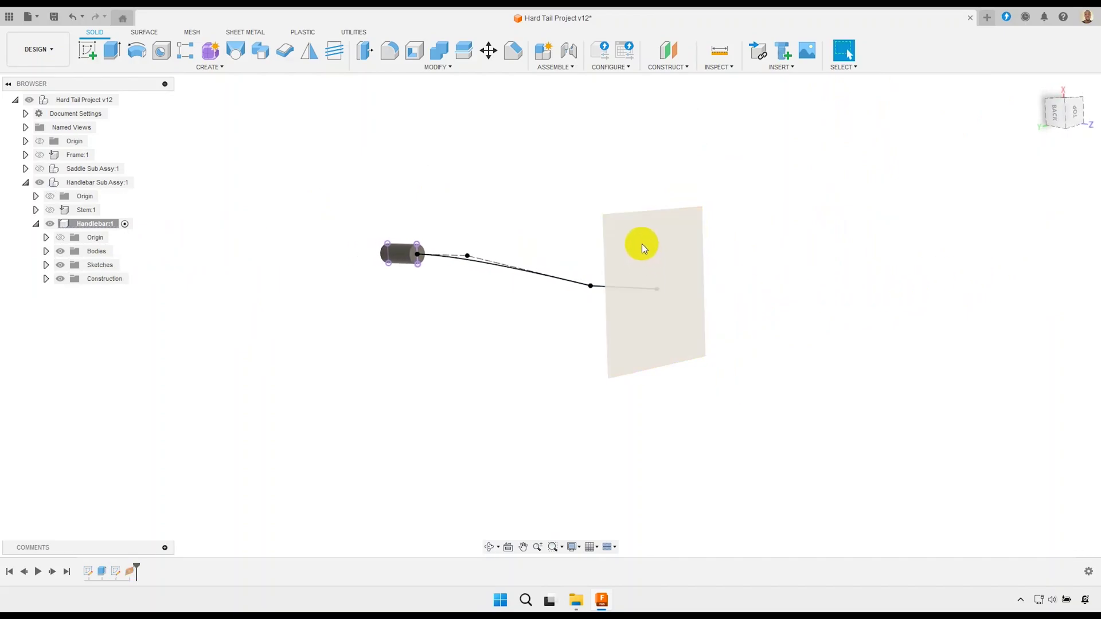
click(641, 243)
- Start a sketch on the new plane and project the path's end point into it
click(91, 53)
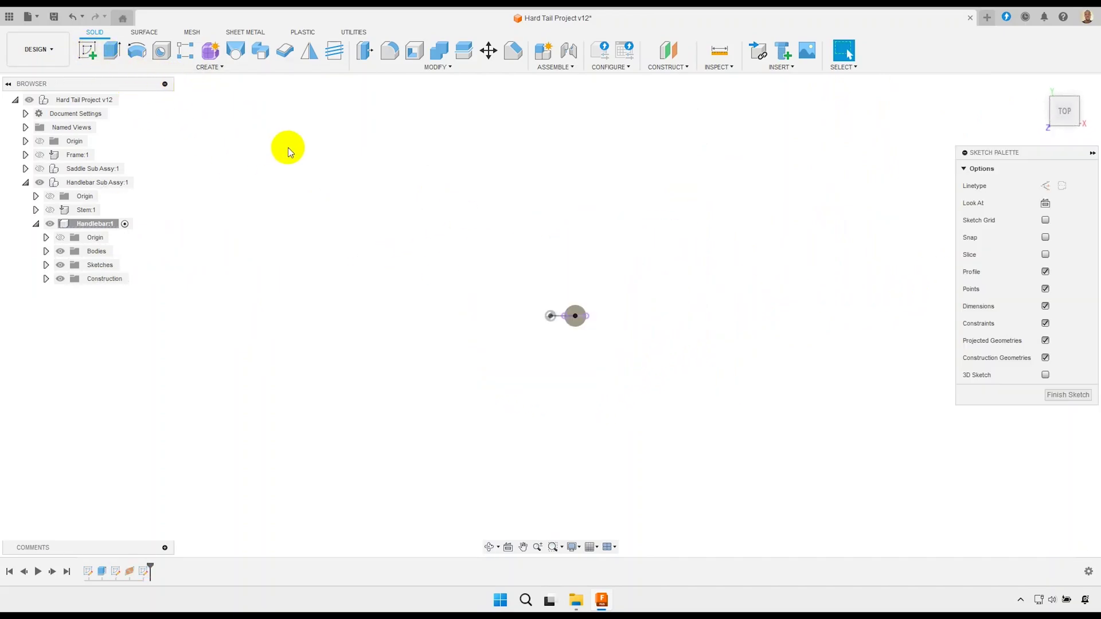
mouse_move(485, 302)
shift+middle_down()
mouse_move(564, 364)
mouse_move(572, 359)
mouse_move(536, 331)
shift+middle_up()
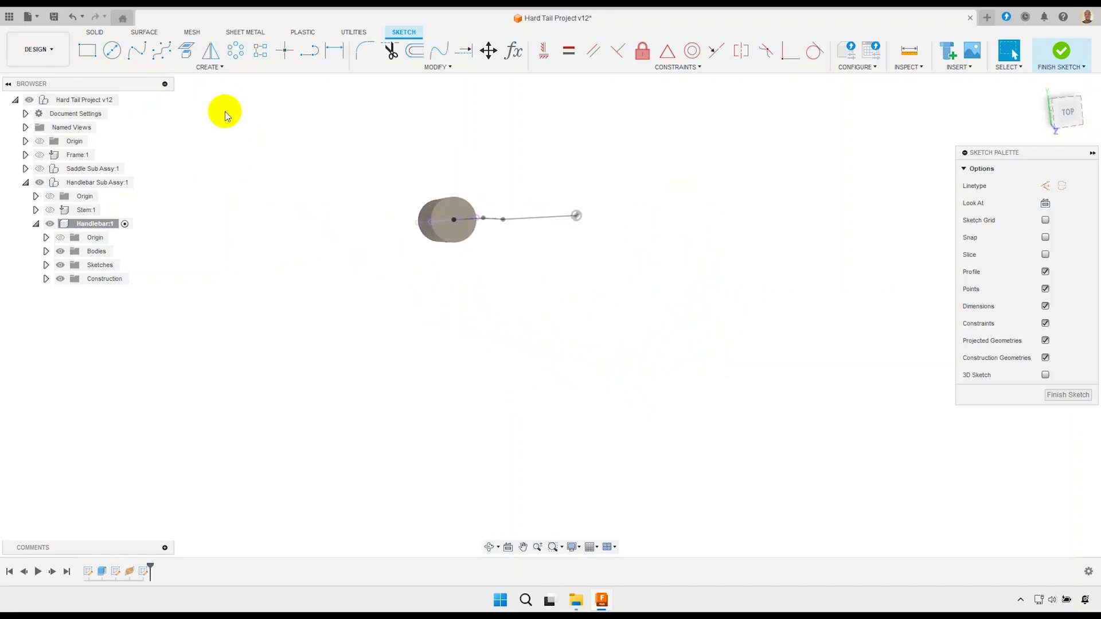
click(187, 48)
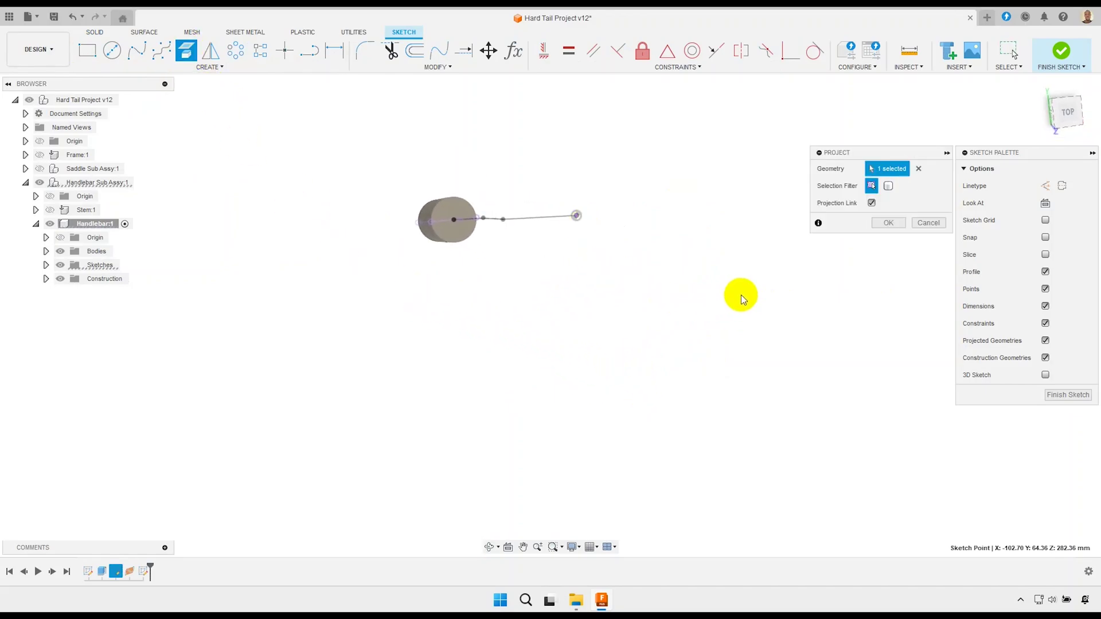
click(890, 226)
middle_drag(682, 272, 666, 274)
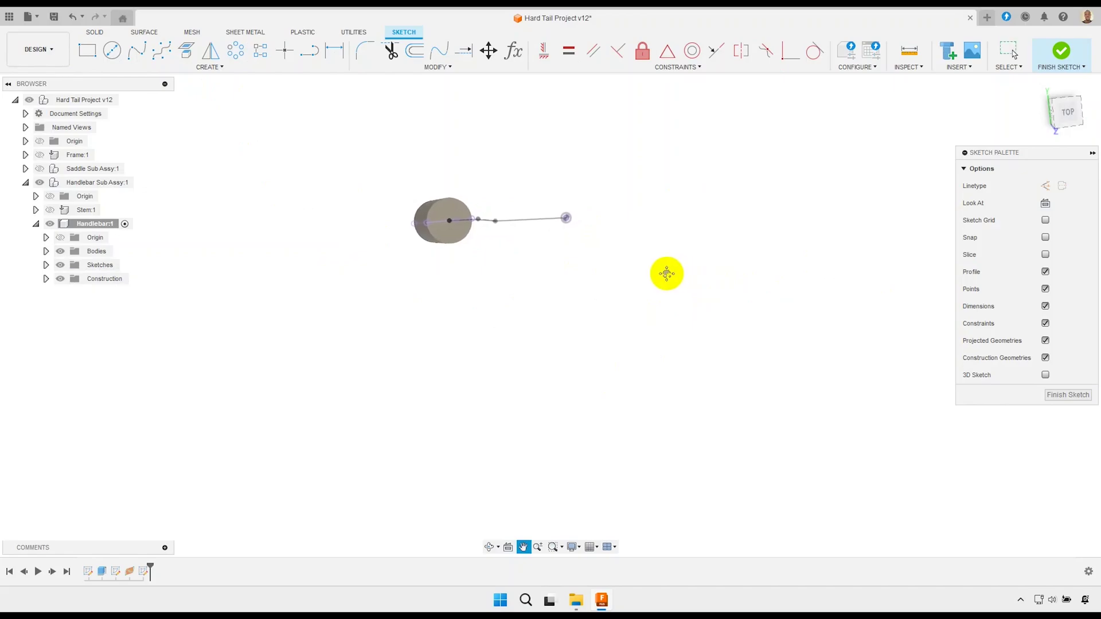
shift+middle_drag(543, 246, 548, 267)
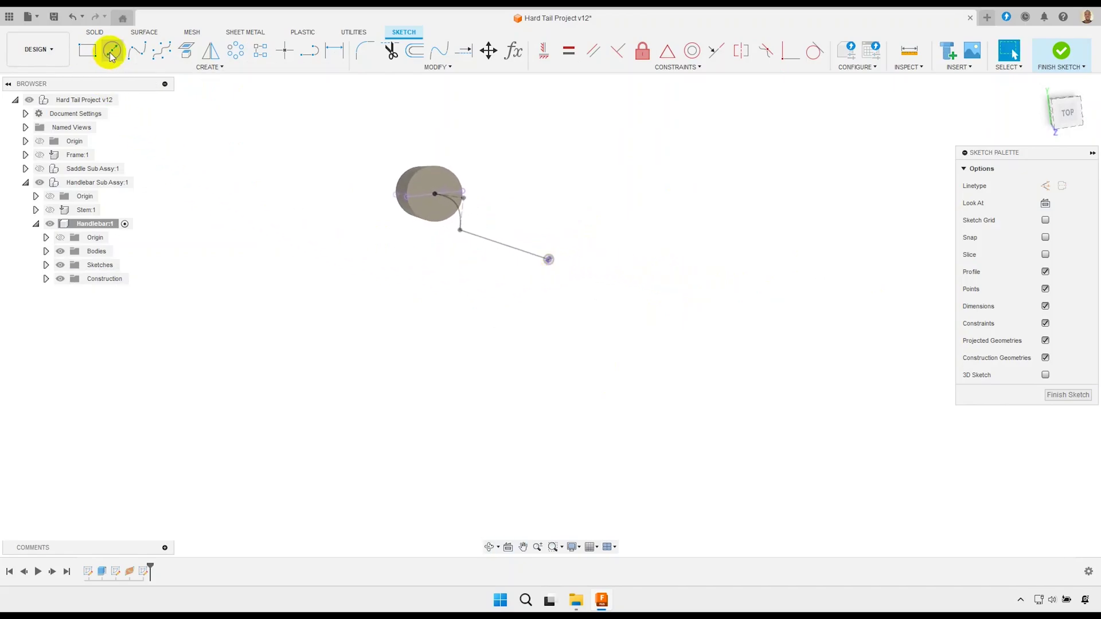
- Draw a 30 mm diameter circle centred on the projected end point and finish the sketch
click(113, 50)
click(549, 261)
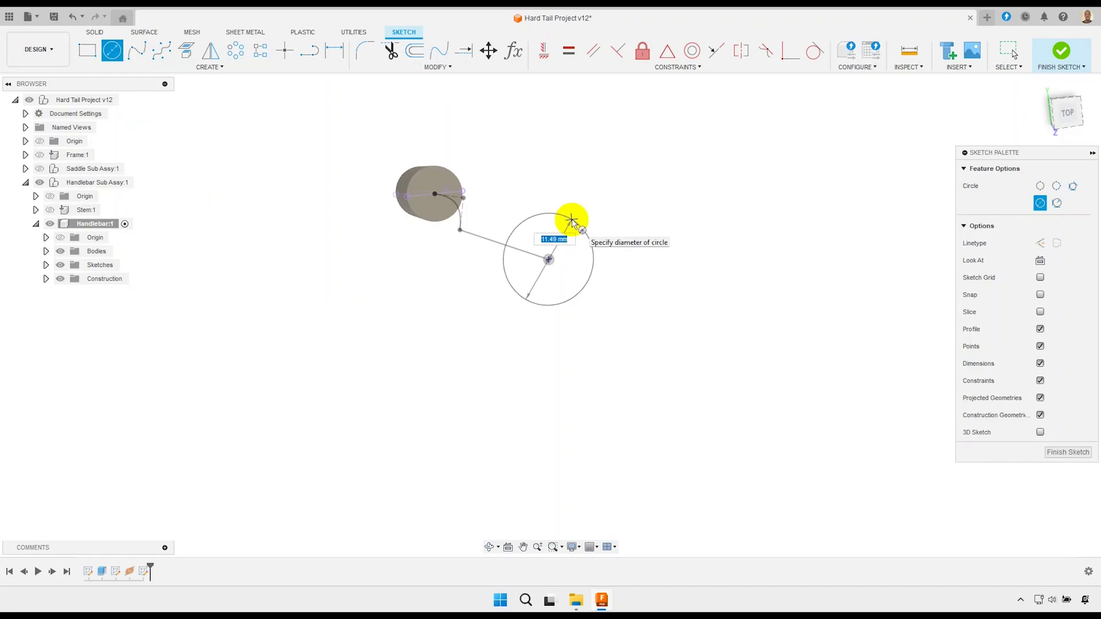
key(Return)
key(Escape)
scroll(585, 229, down, 2)
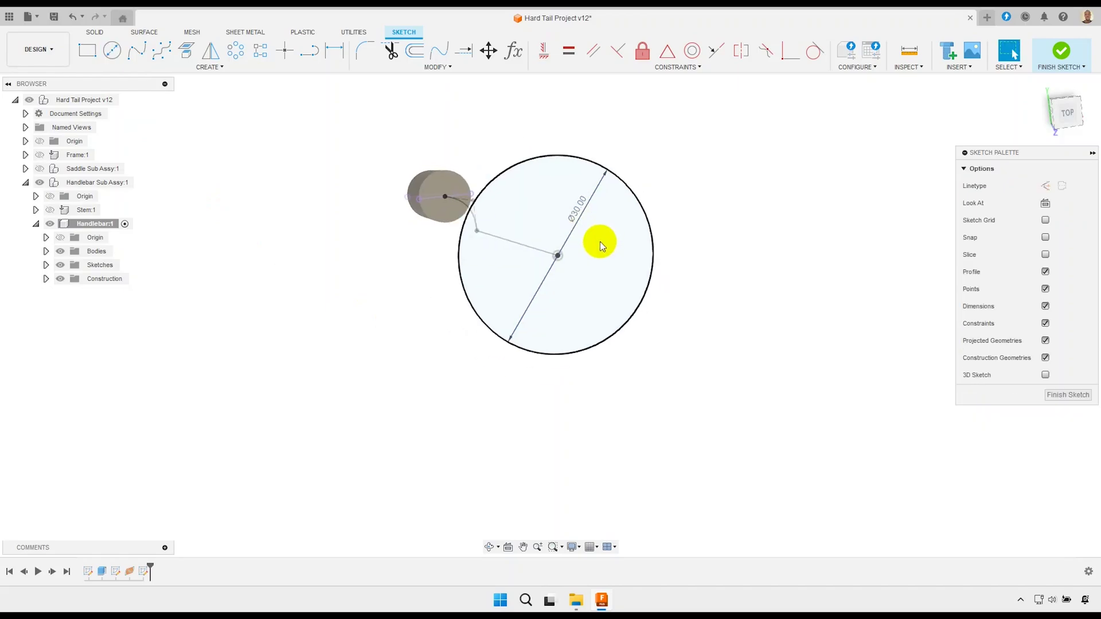
mouse_move(584, 259)
shift+middle_down()
mouse_move(570, 266)
mouse_move(590, 276)
shift+middle_up()
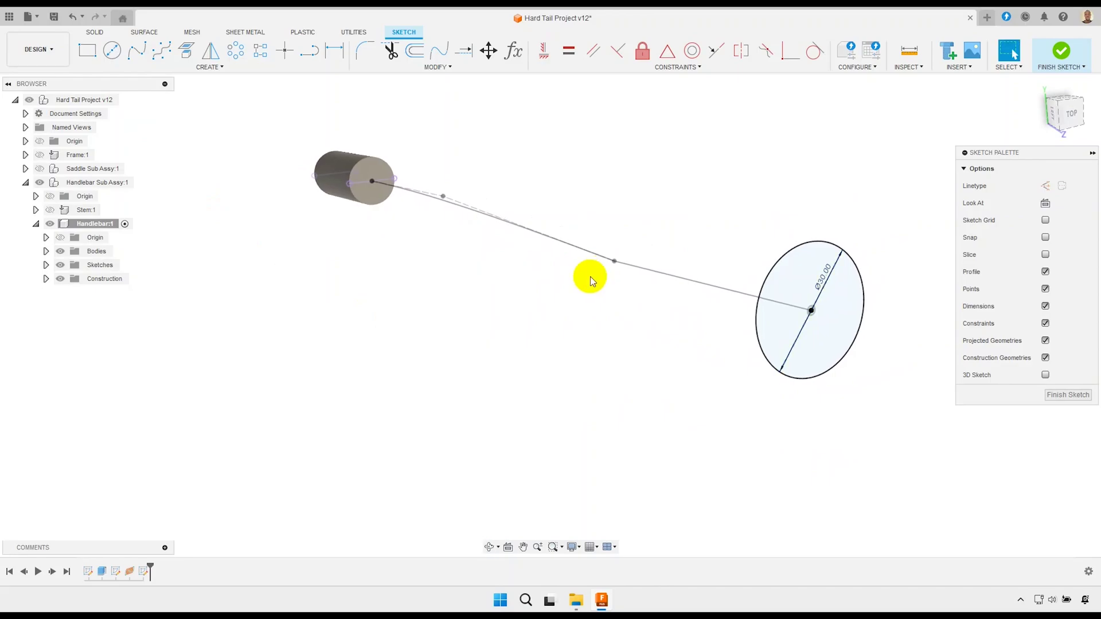
click(1062, 396)
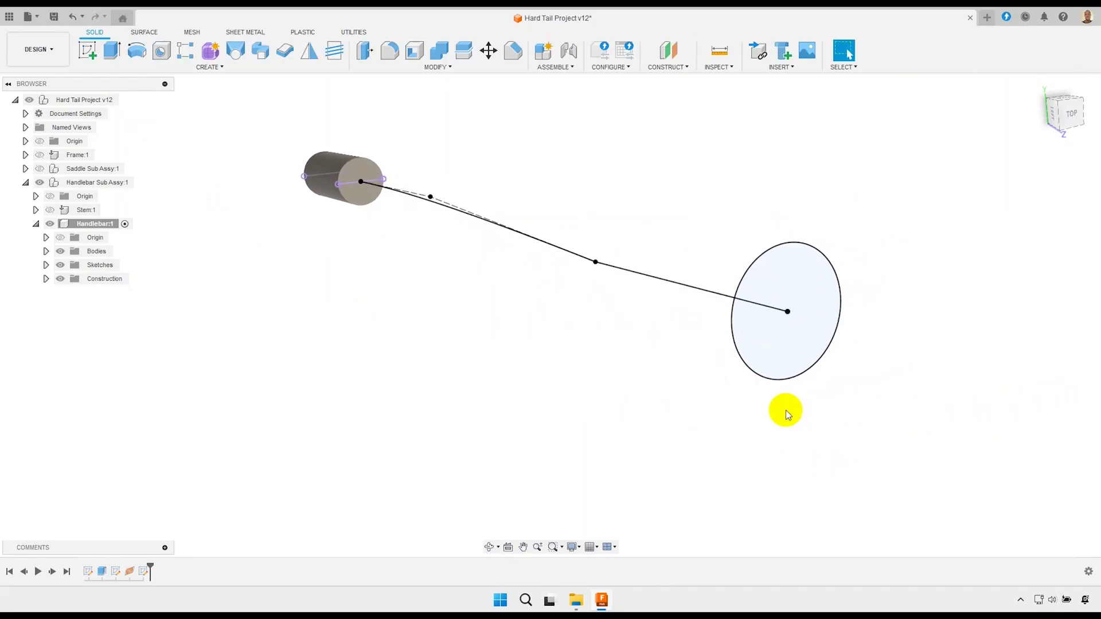
- Extrude the 30 mm circle with the To Object extent, ending at the path's bend point
click(111, 51)
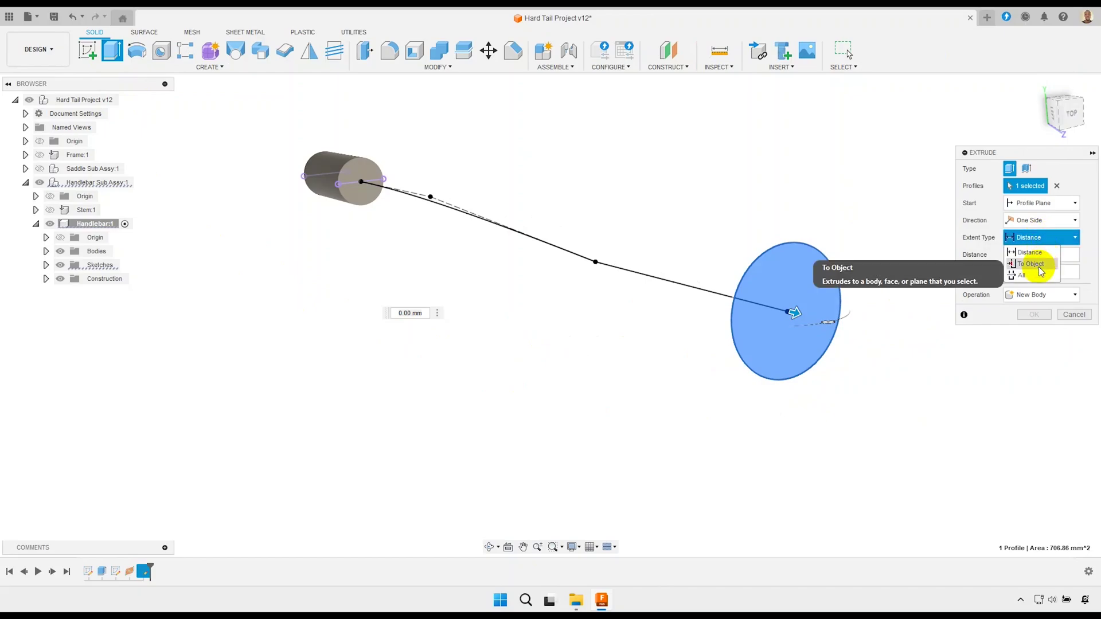
click(1031, 264)
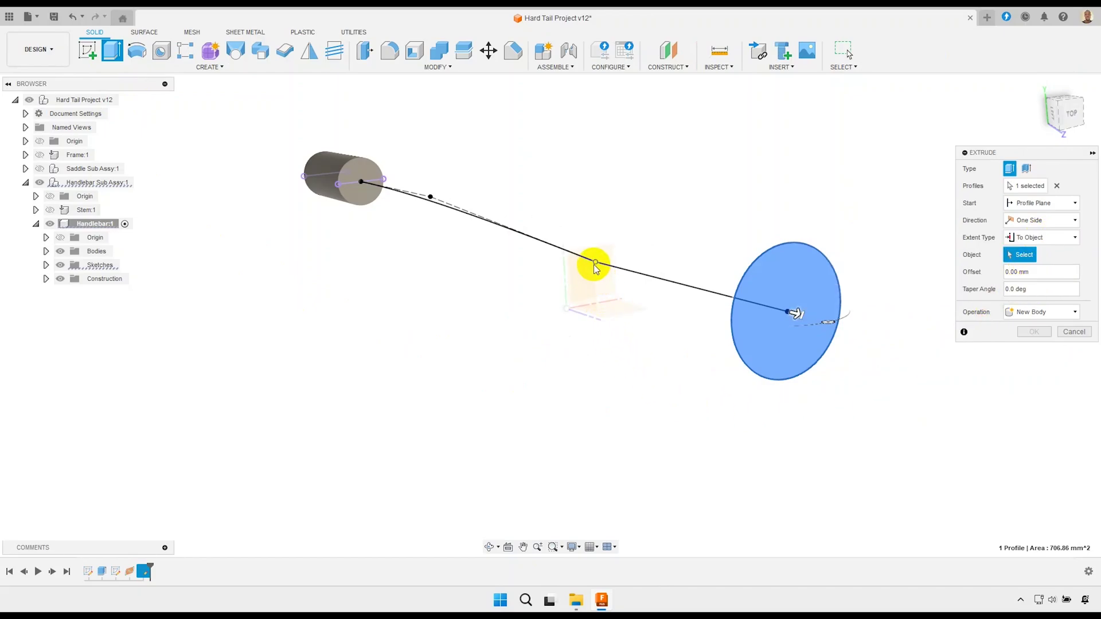
click(595, 265)
scroll(561, 329, down, 1)
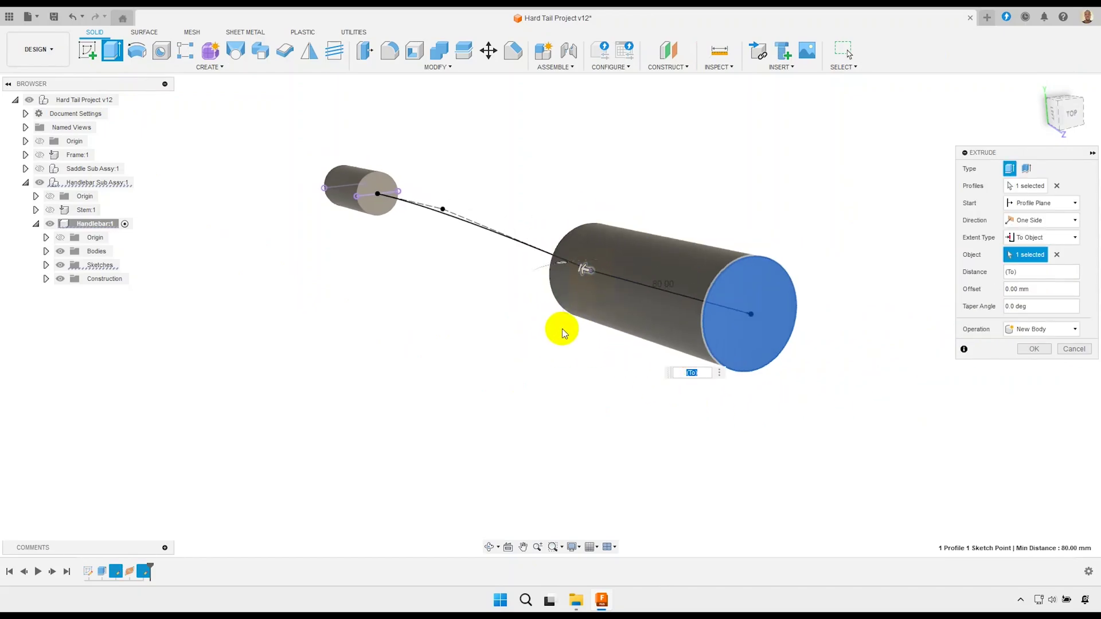
mouse_move(543, 332)
shift+middle_down()
mouse_move(586, 338)
mouse_move(551, 344)
shift+middle_up()
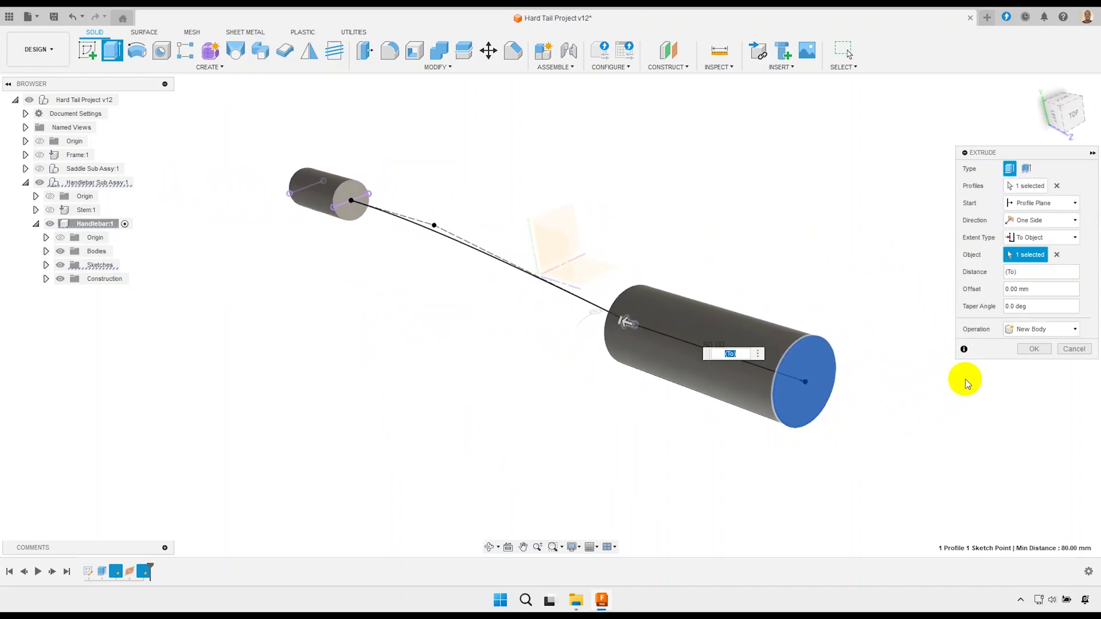
click(1032, 349)
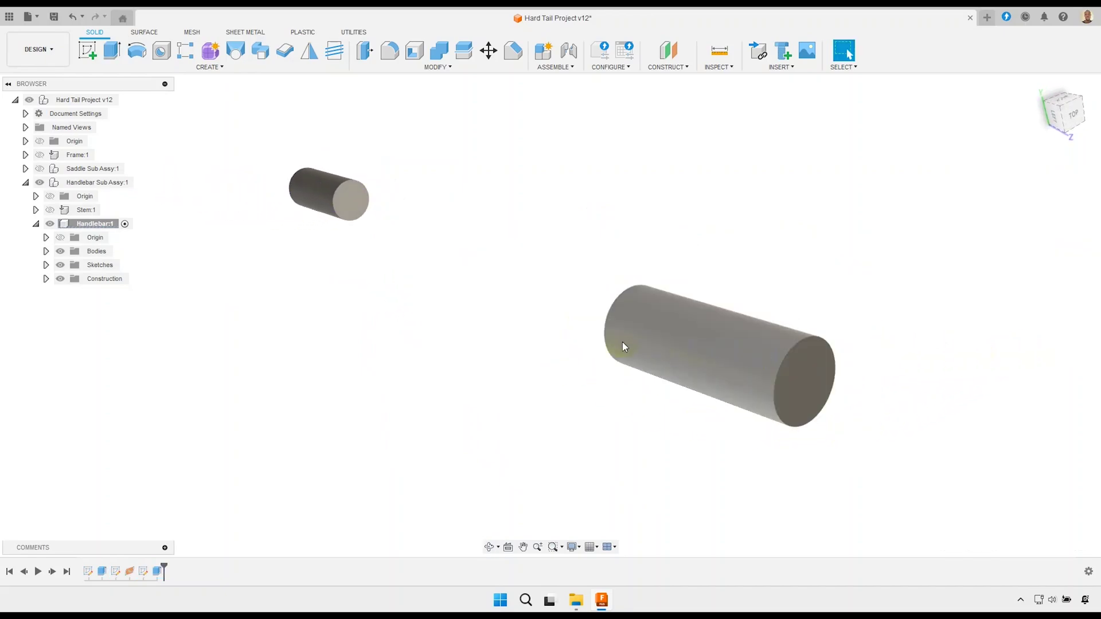
- Expand the sketches folder and toggle Sketch1–3 so all sketches end up hidden
click(46, 265)
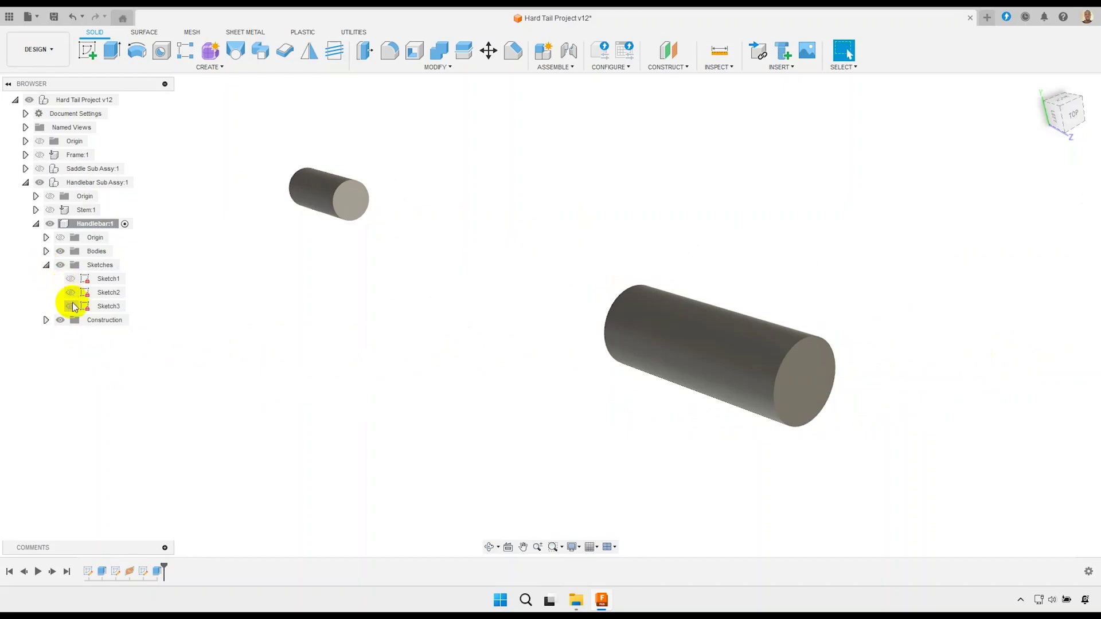
click(71, 306)
click(71, 279)
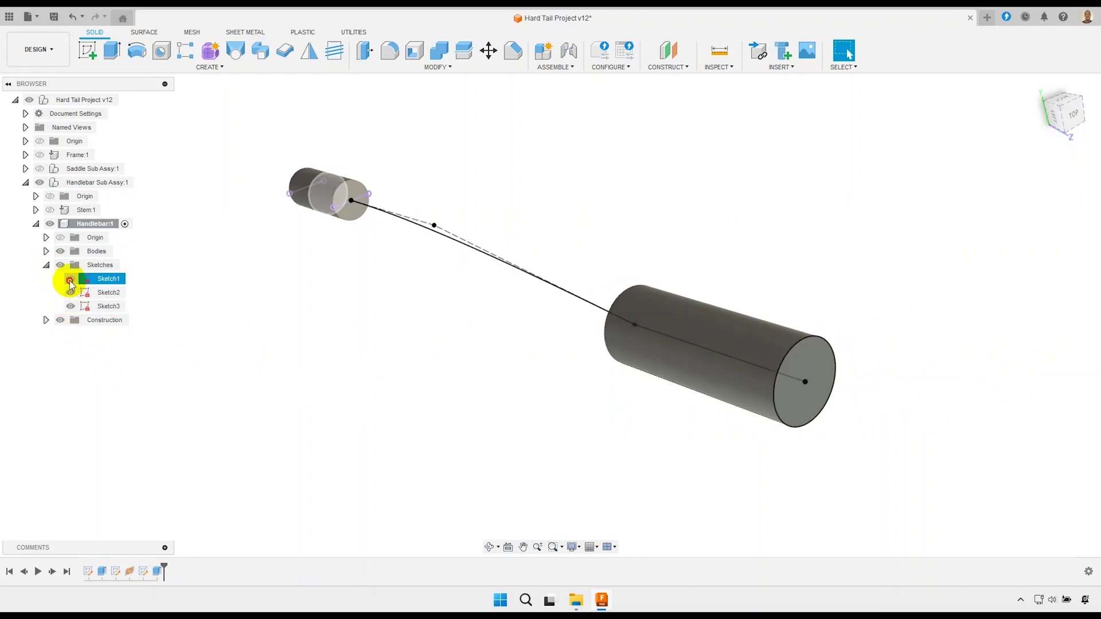
mouse_move(251, 359)
shift+middle_down()
mouse_move(437, 354)
mouse_move(453, 339)
mouse_move(297, 346)
shift+middle_up()
click(70, 306)
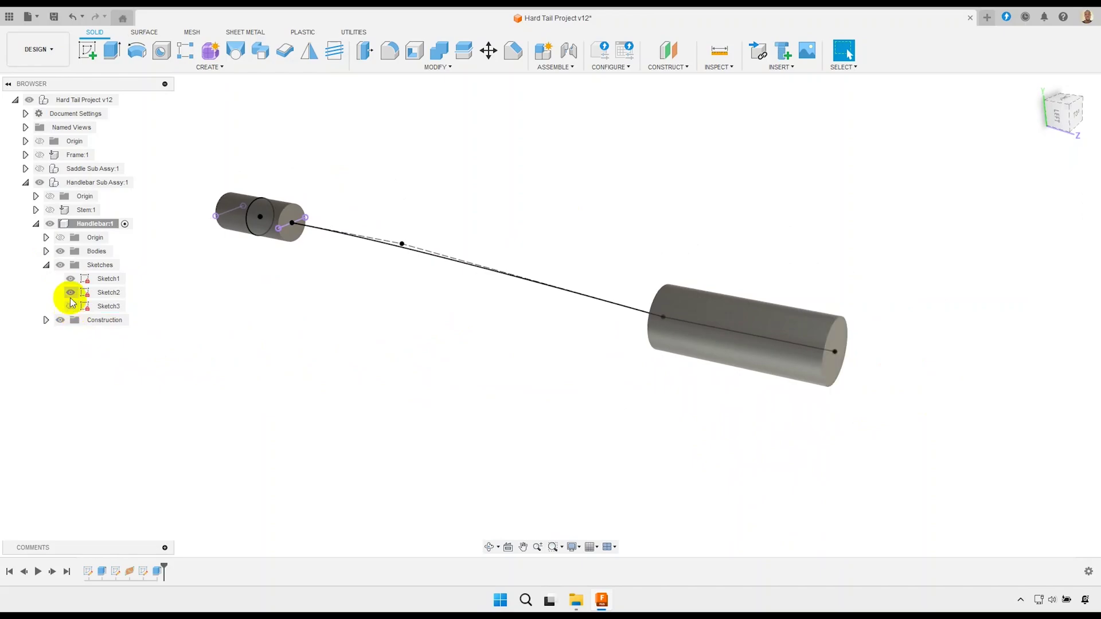
click(71, 279)
middle_drag(400, 359, 404, 377)
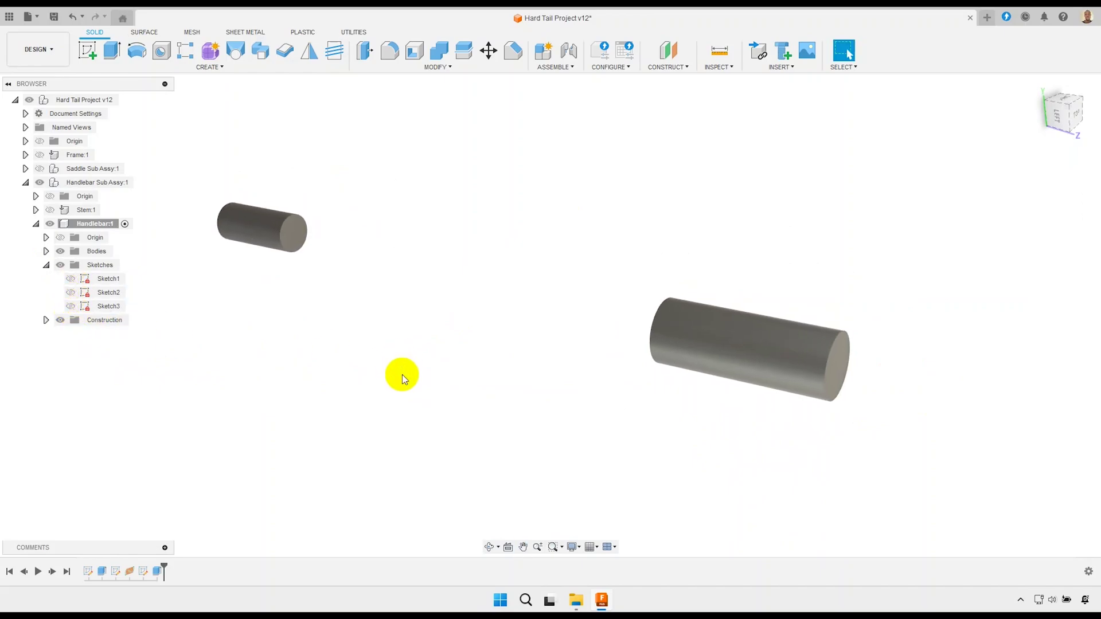
click(235, 51)
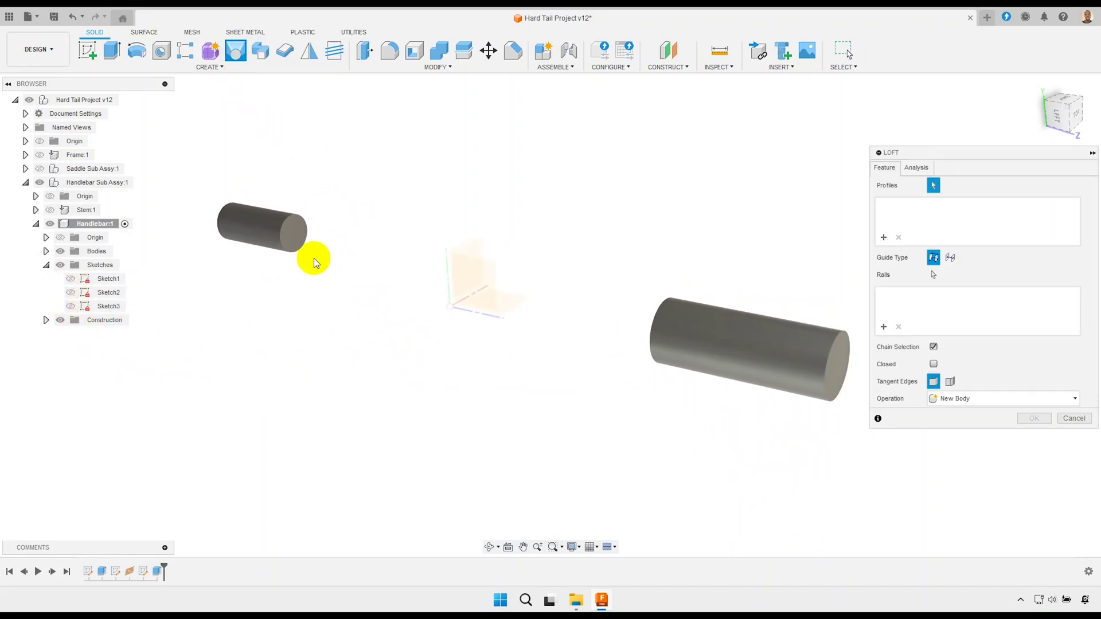
click(297, 243)
shift+middle_drag(563, 374, 609, 390)
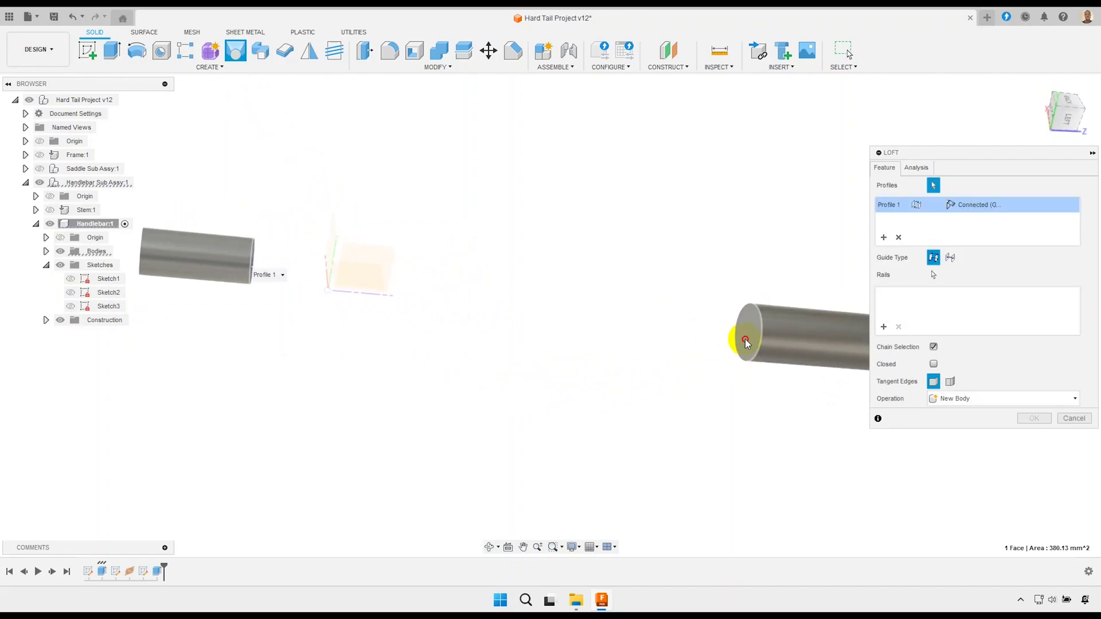
click(745, 339)
shift+middle_drag(619, 363, 581, 351)
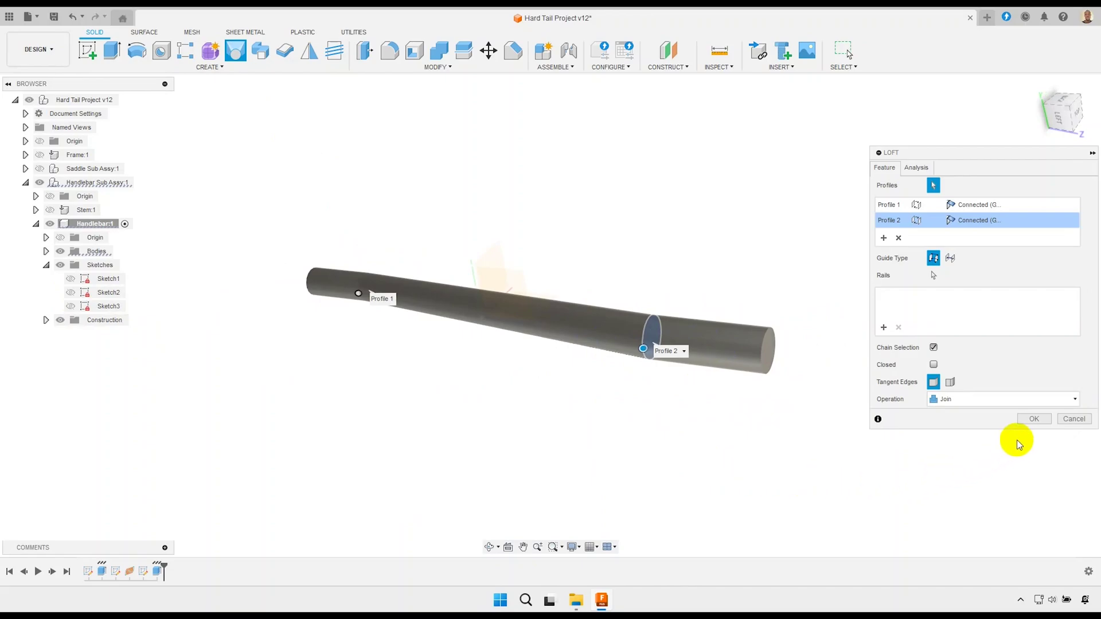
click(1034, 419)
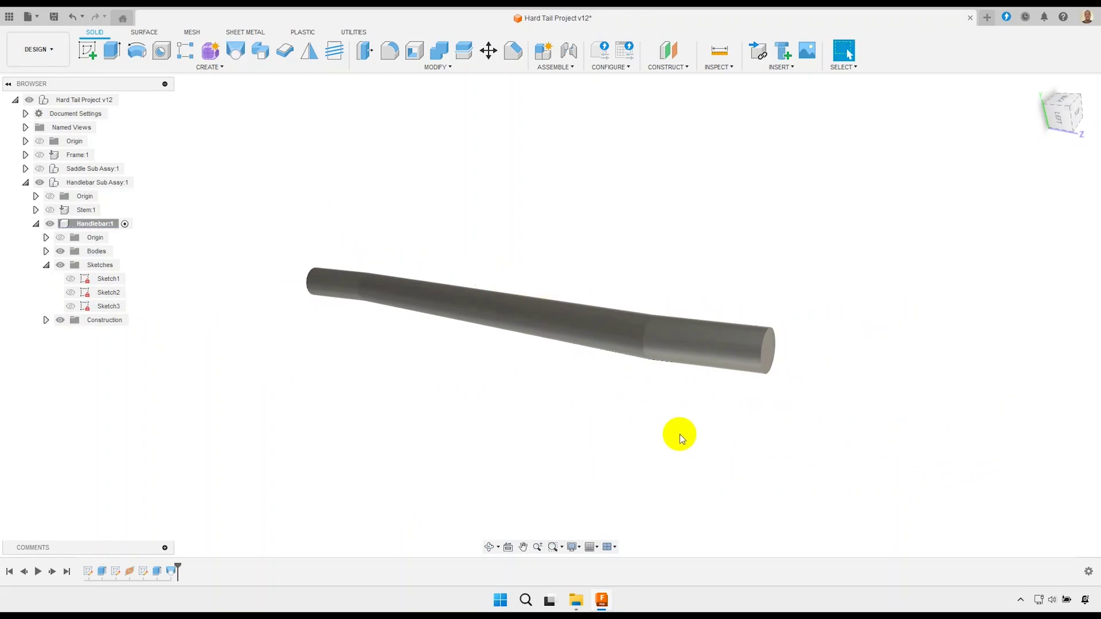
shift+middle_drag(680, 435, 602, 395)
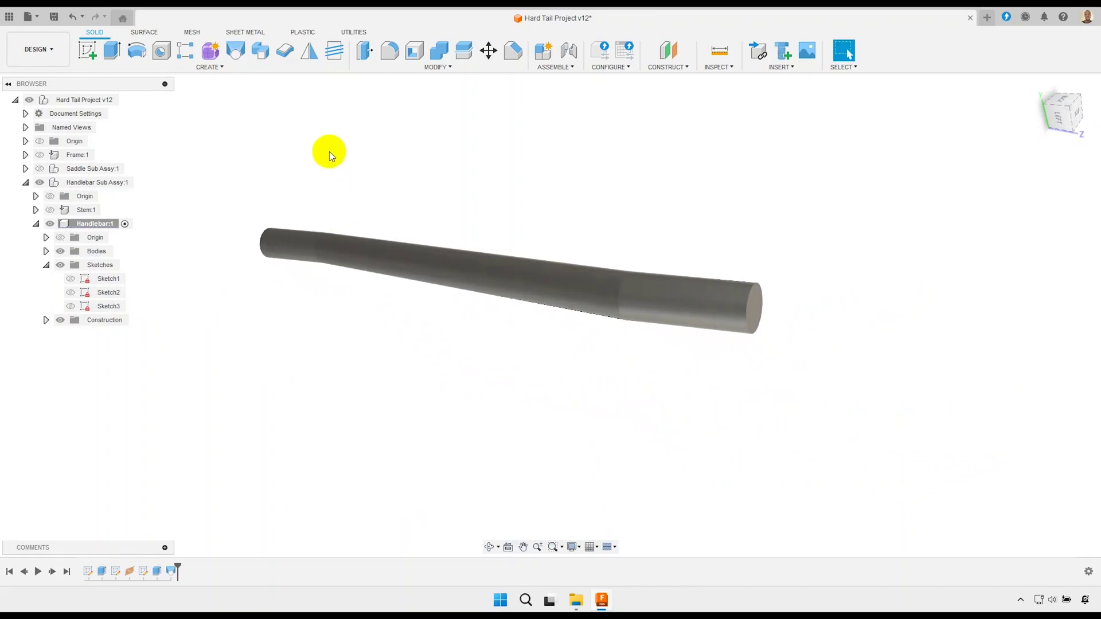
click(310, 55)
click(696, 292)
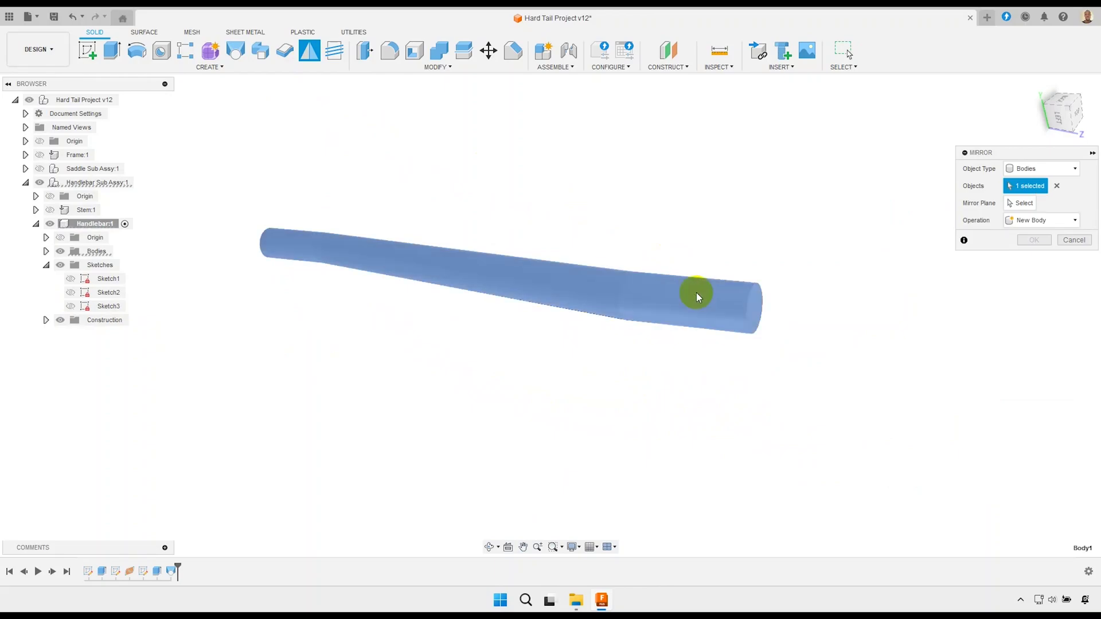
- Cancel the mirror, re-confirm the Extrude unchanged, and change Loft1's operation to New Body
key(Escape)
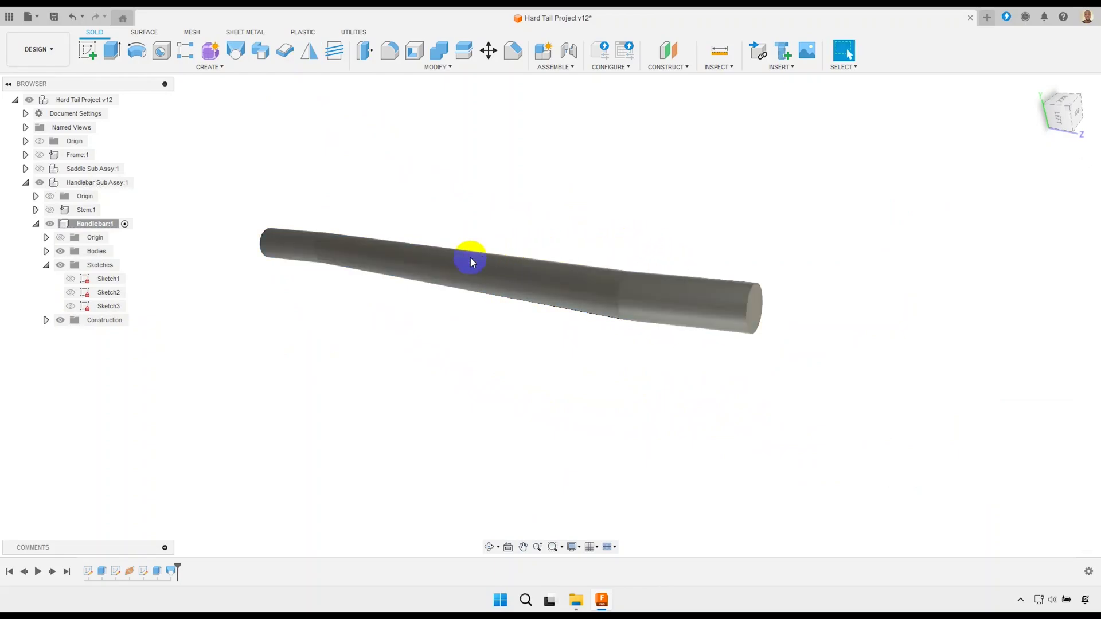
double_click(157, 571)
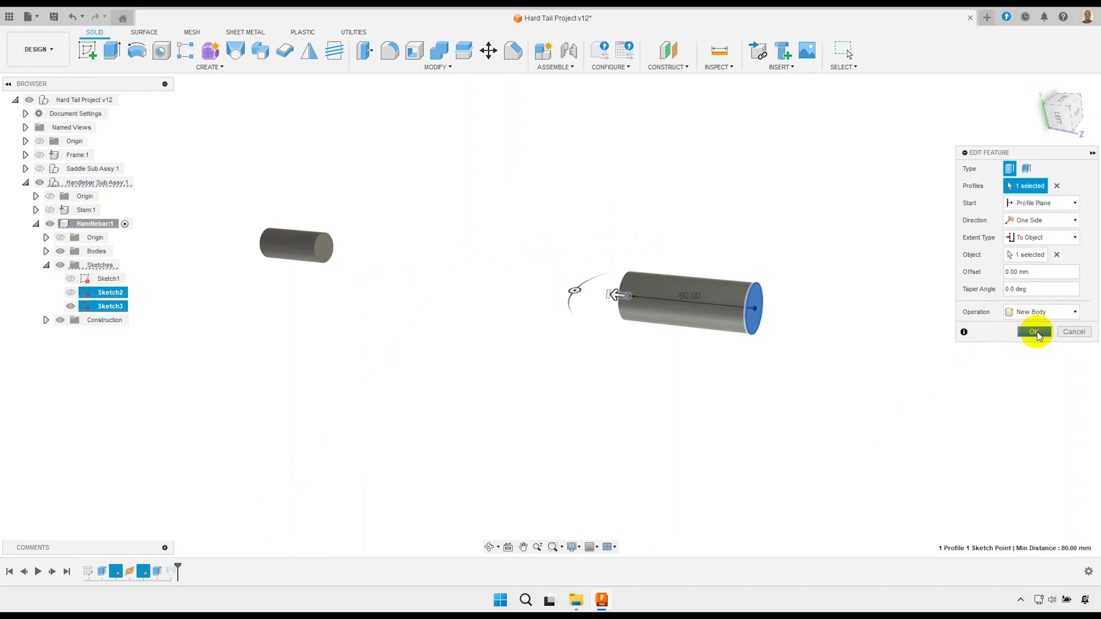
click(1035, 332)
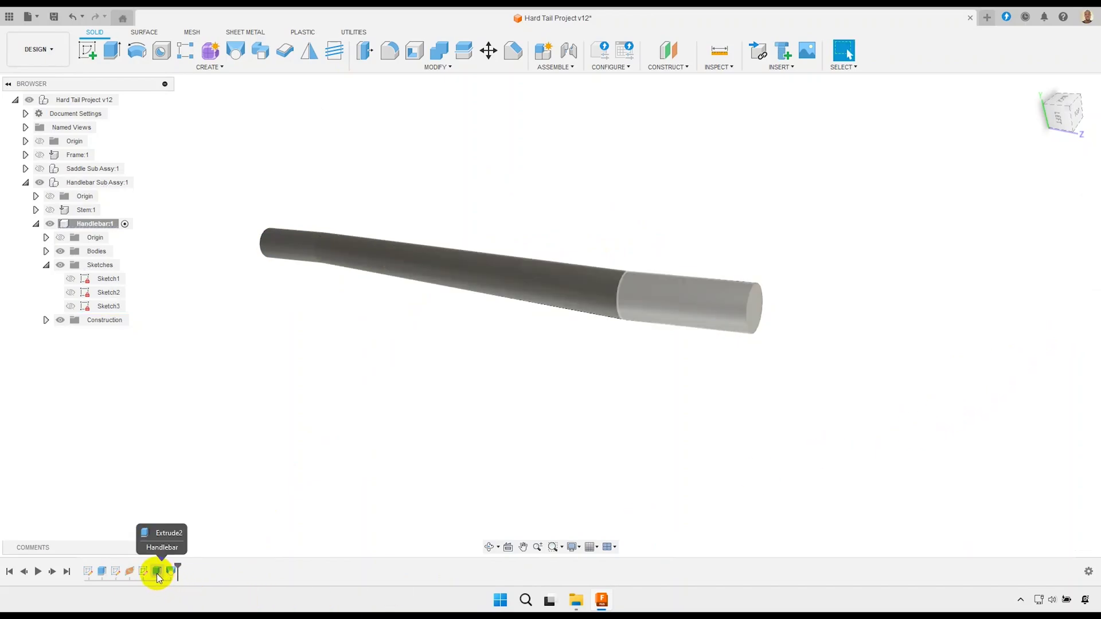
double_click(172, 571)
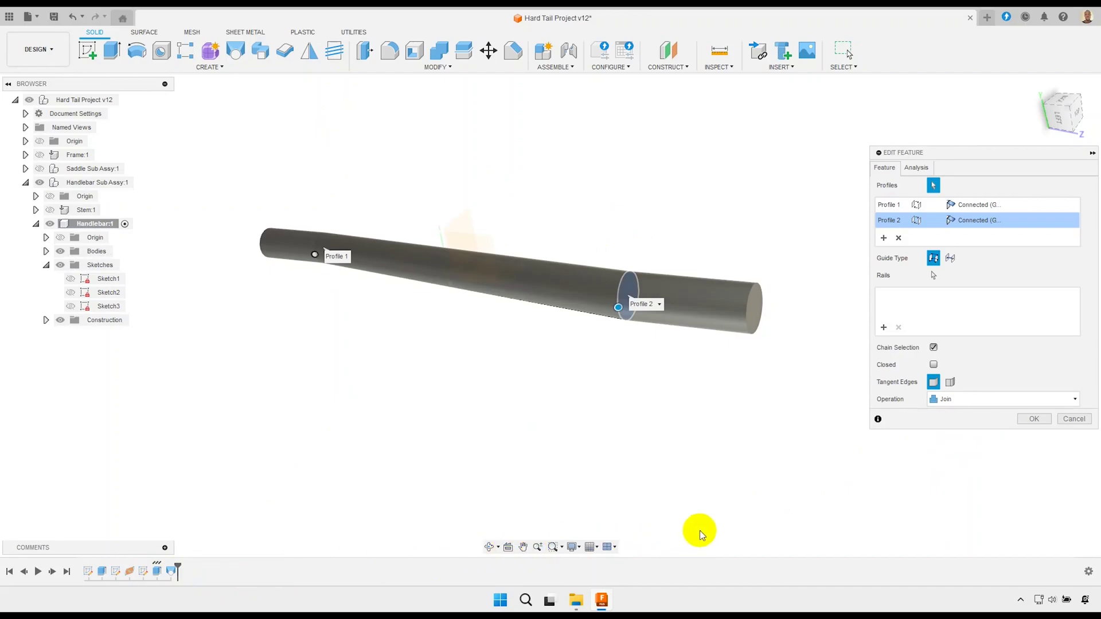
click(949, 401)
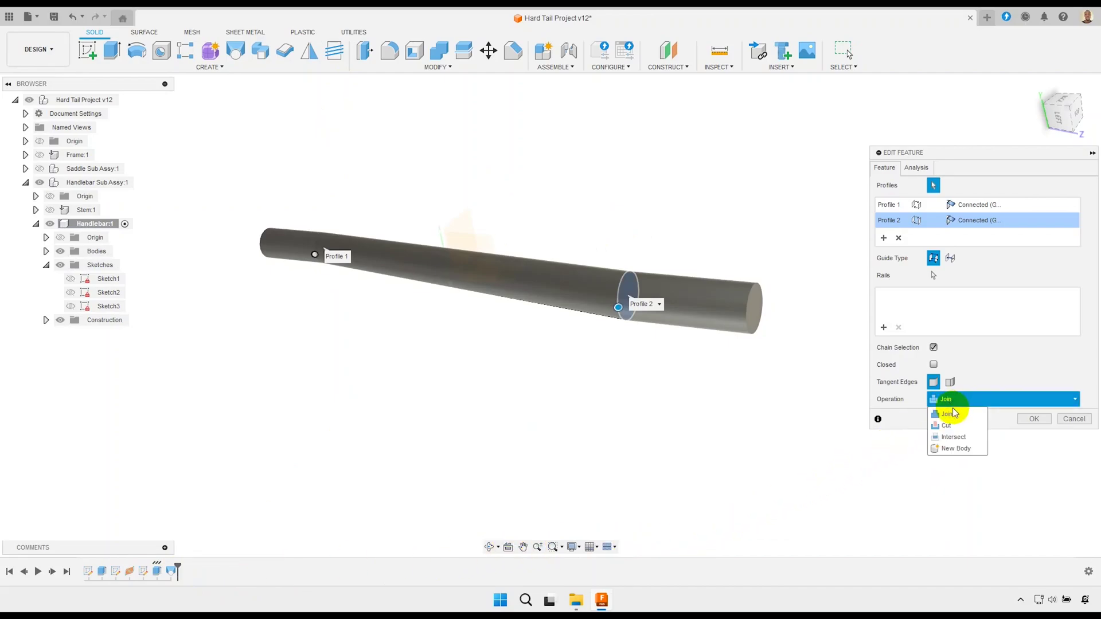
click(953, 452)
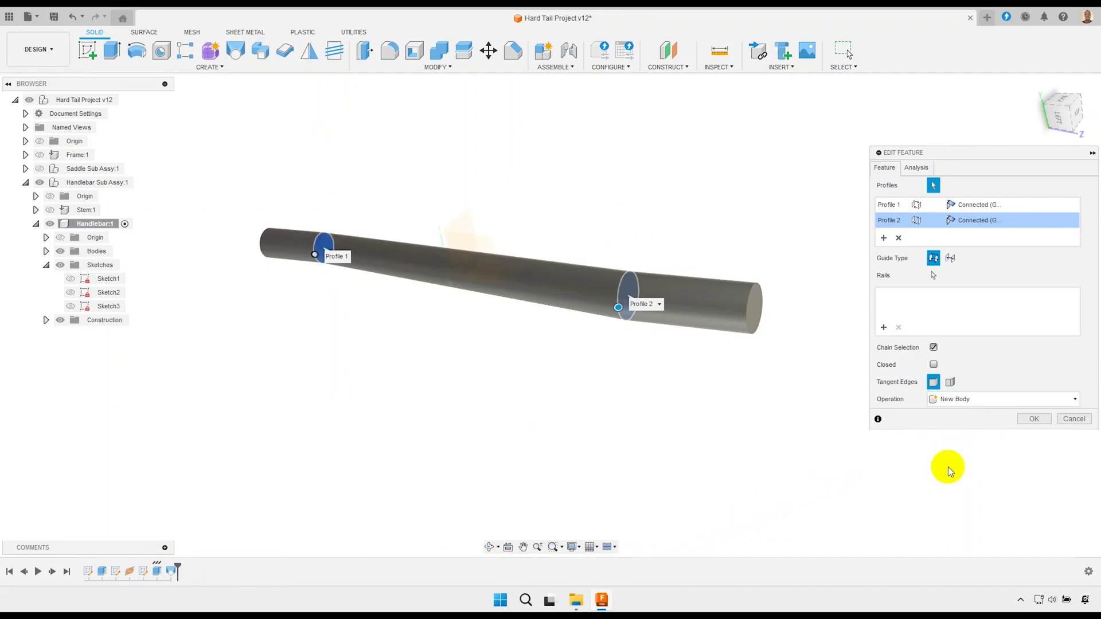
click(1034, 419)
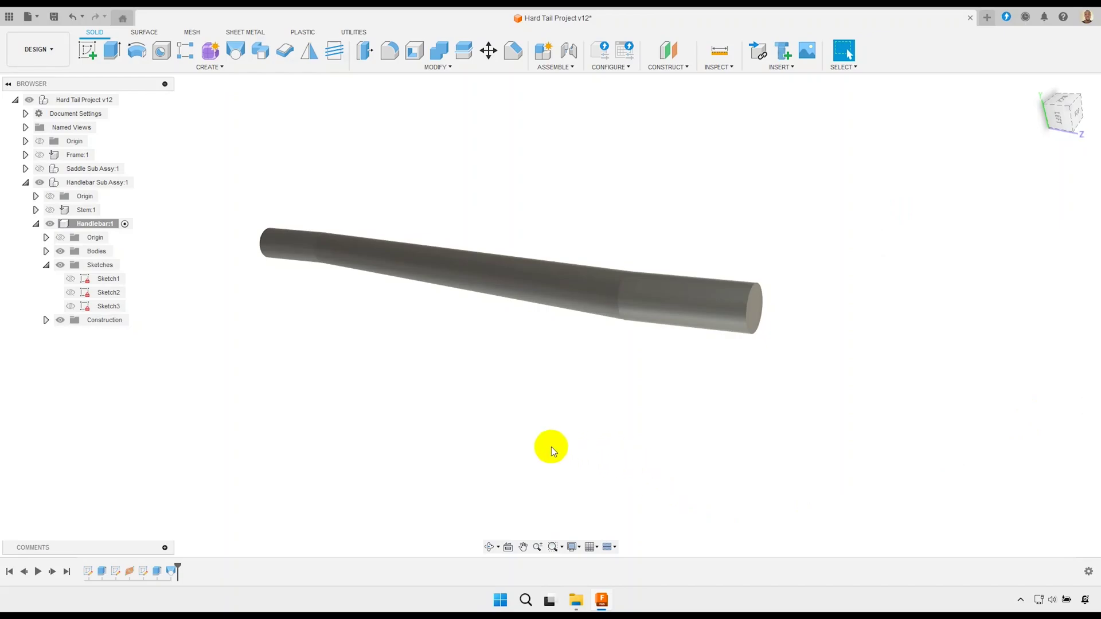
- Mirror the right end and middle bend bodies across the vertical origin plane, then hide Origin
click(310, 52)
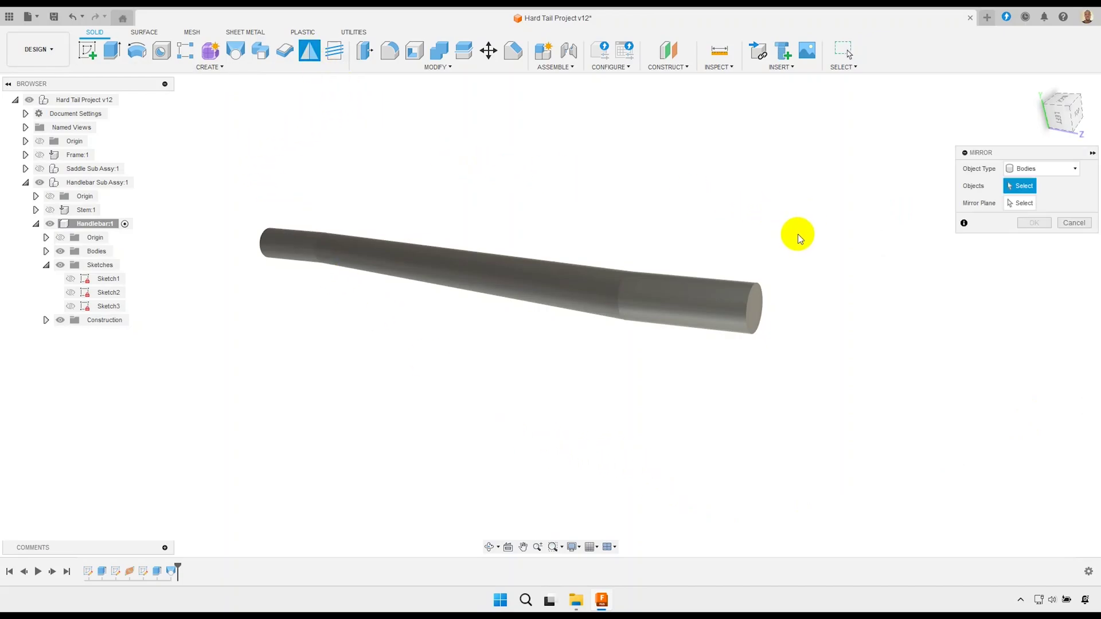
click(708, 299)
click(617, 274)
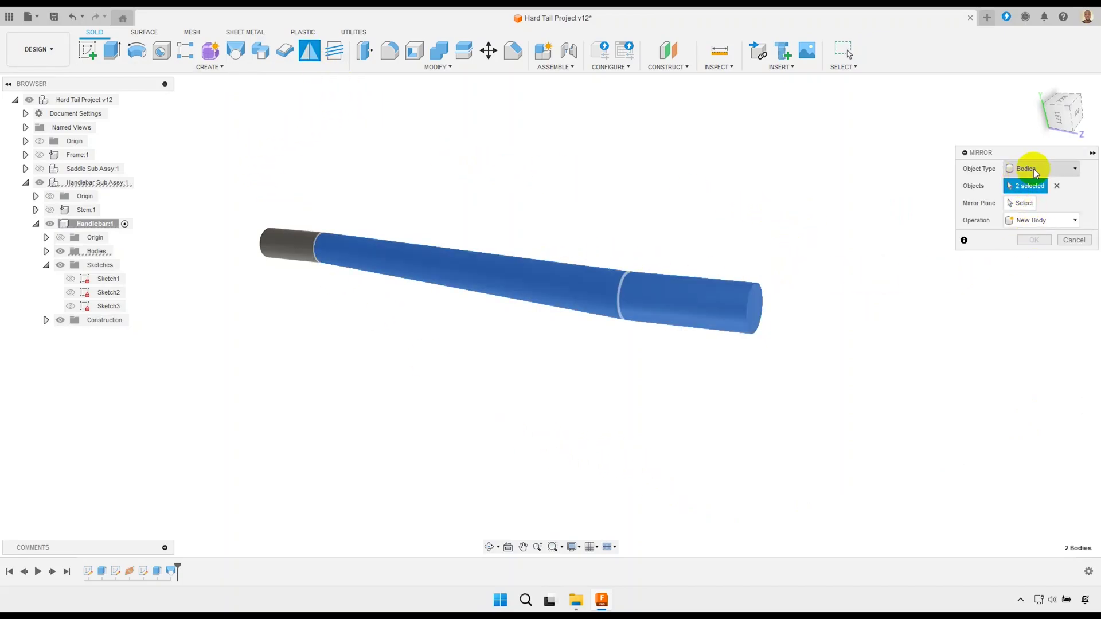
click(1023, 206)
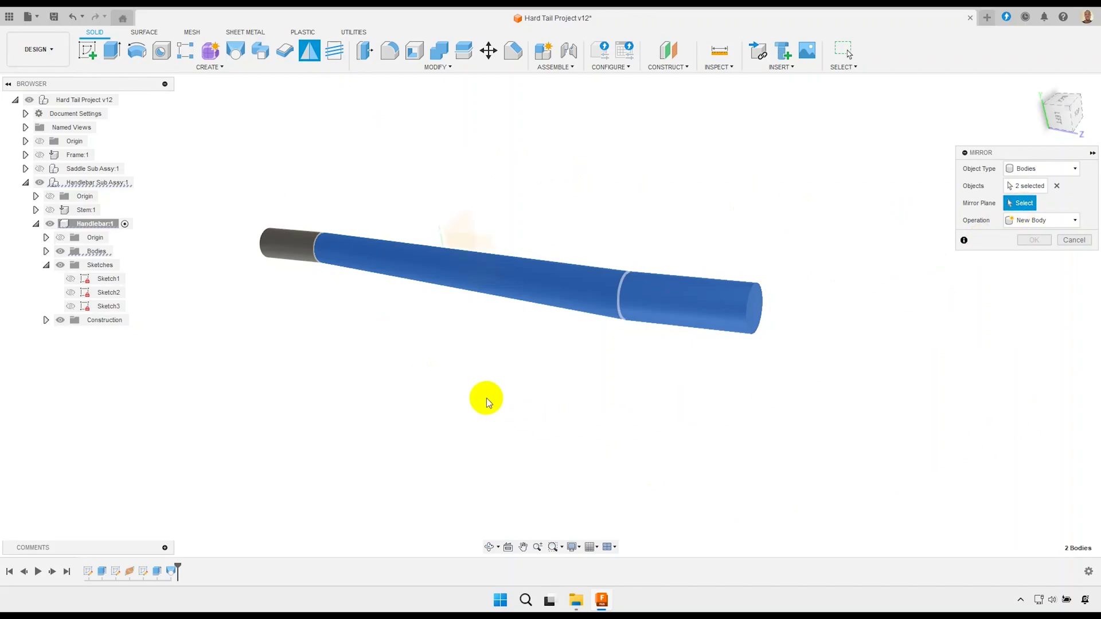
click(60, 238)
click(307, 181)
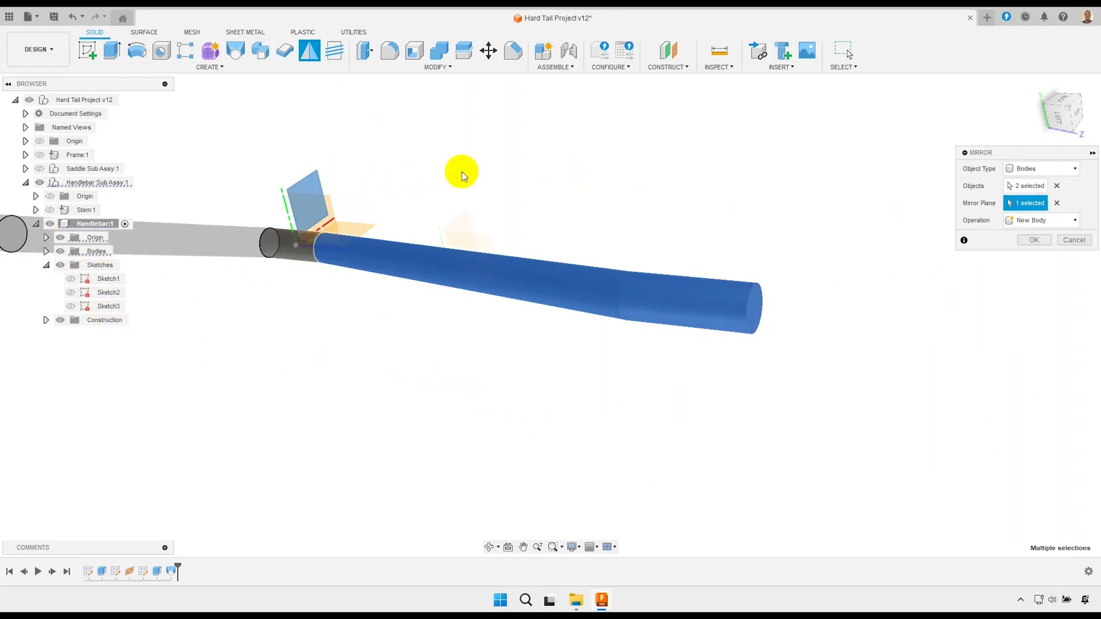
scroll(703, 216, down, 3)
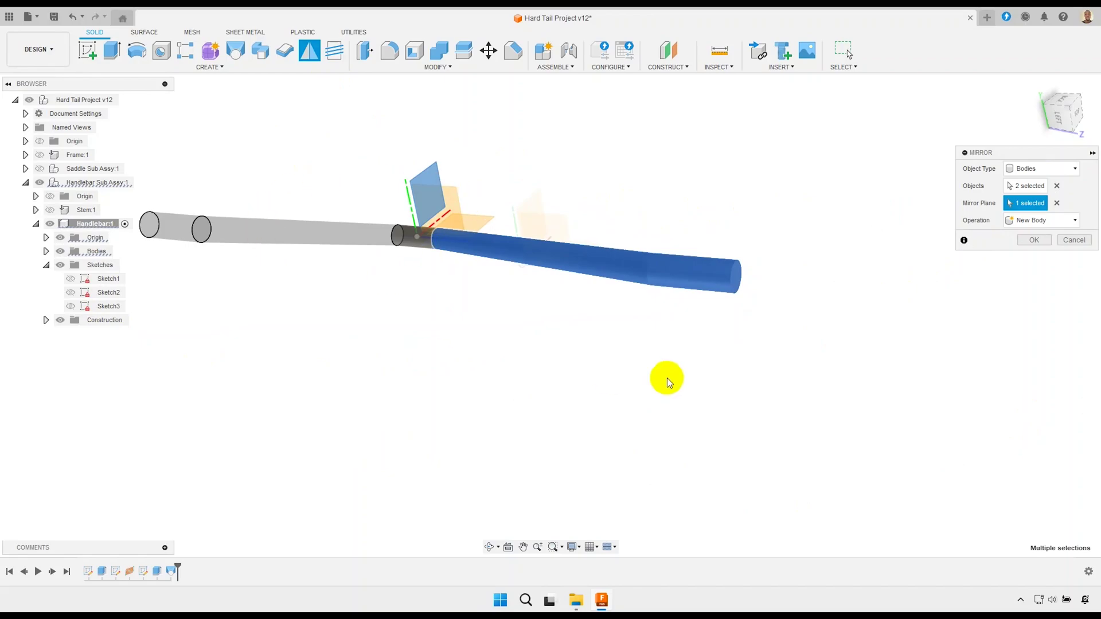
click(1034, 241)
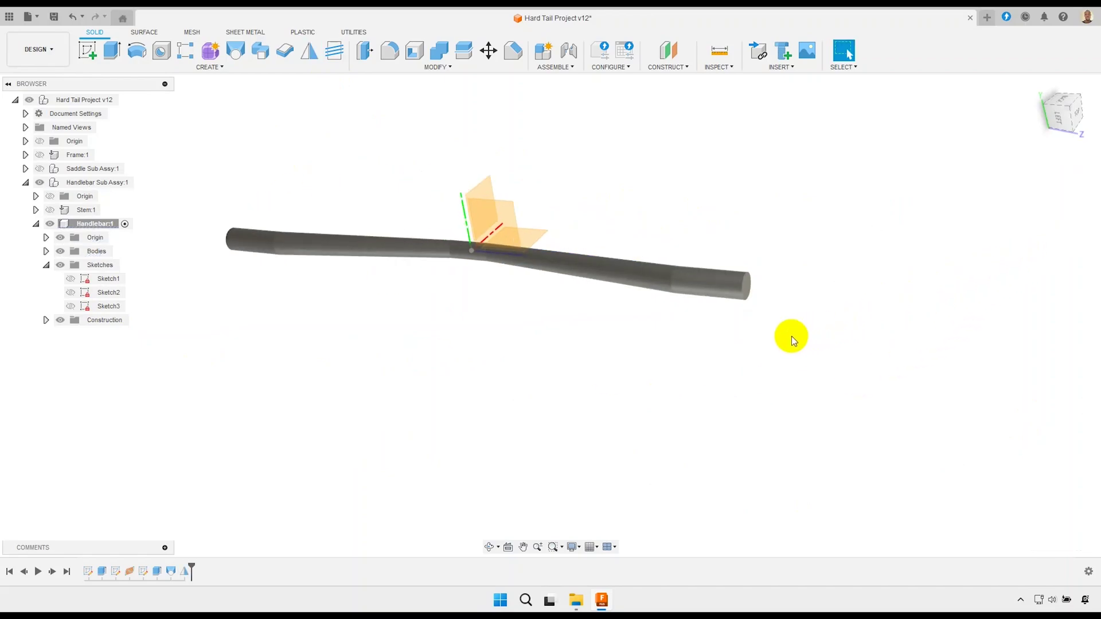
click(60, 238)
middle_drag(425, 341, 431, 347)
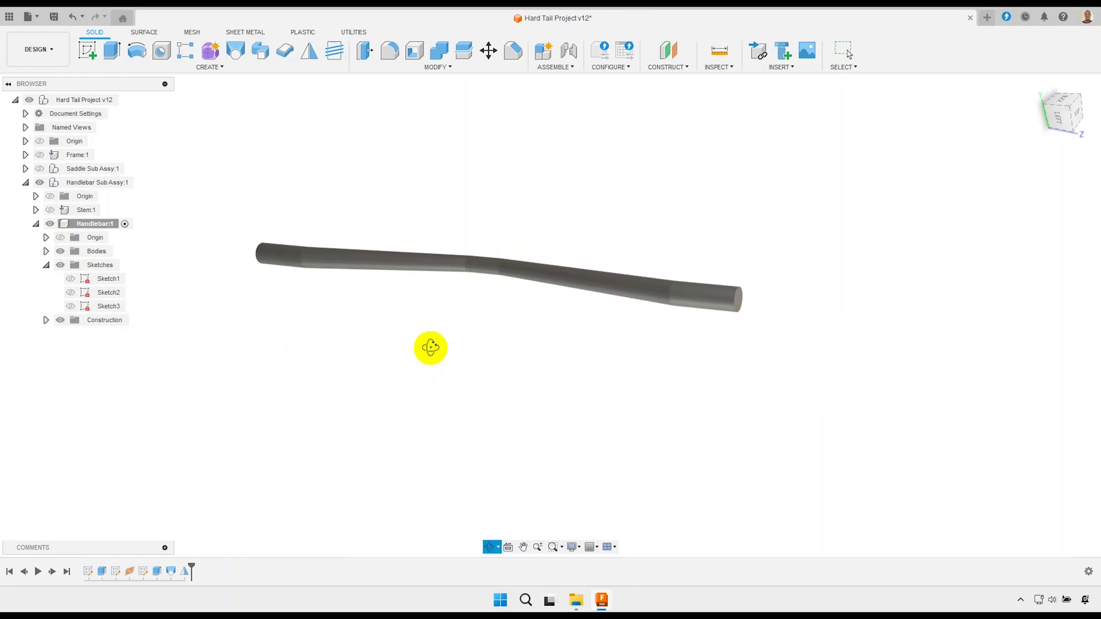
- Expand Bodies and toggle Body1–Body5 visibility one by one to identify each segment
click(46, 251)
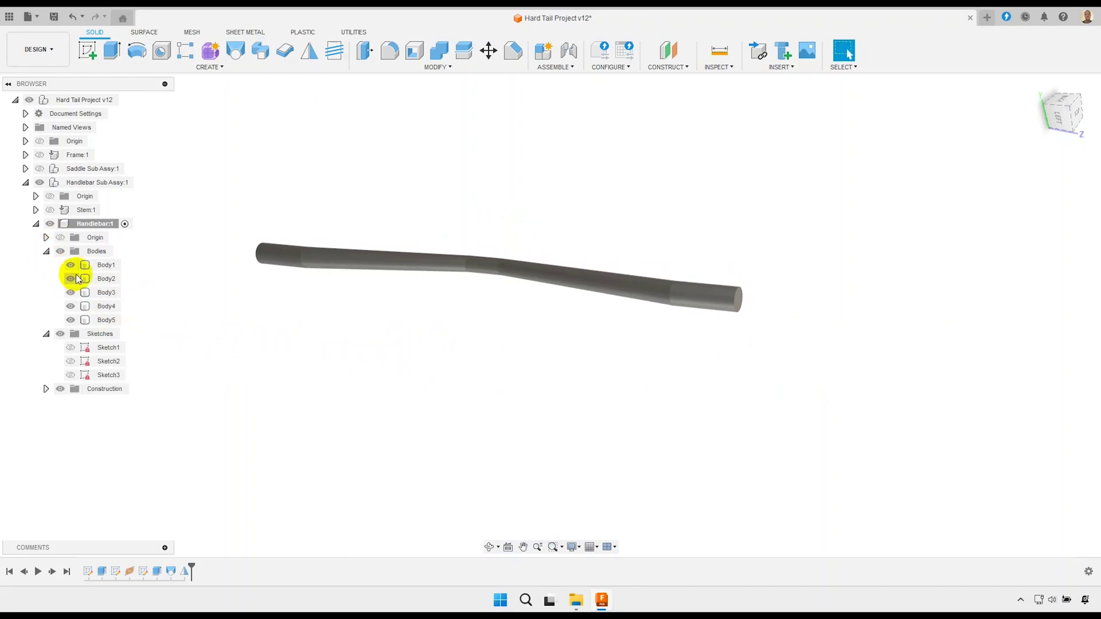
click(106, 265)
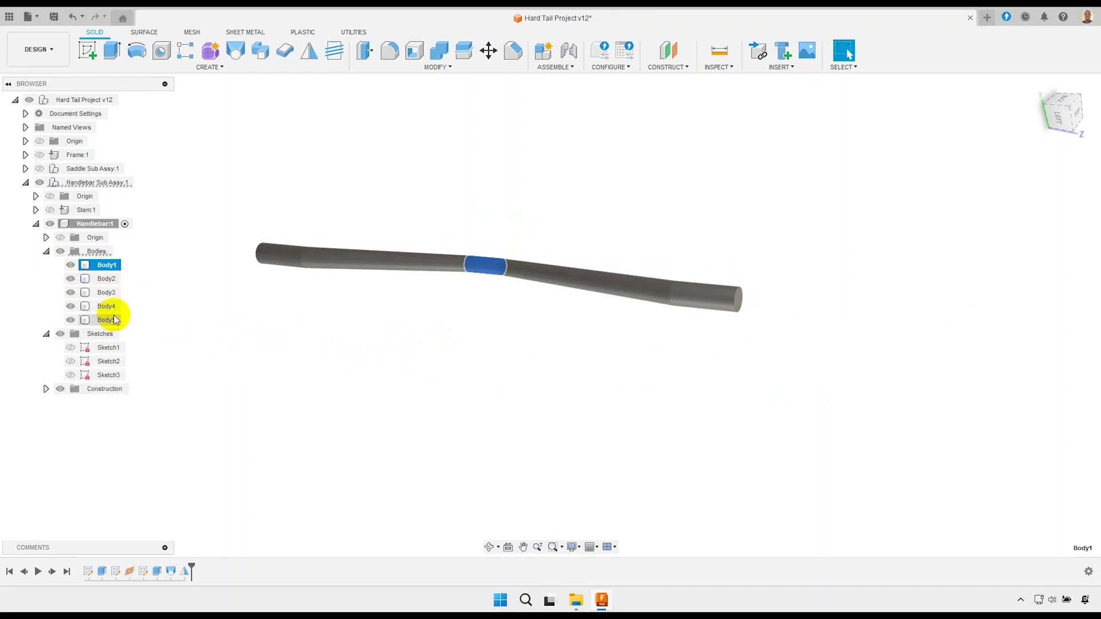
click(70, 264)
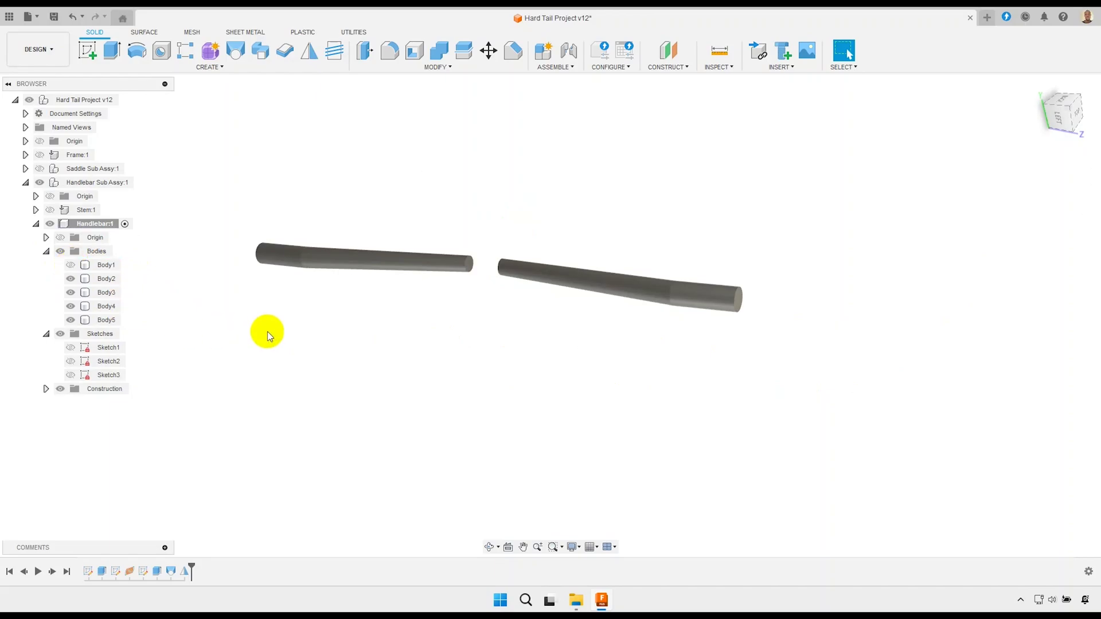
click(70, 265)
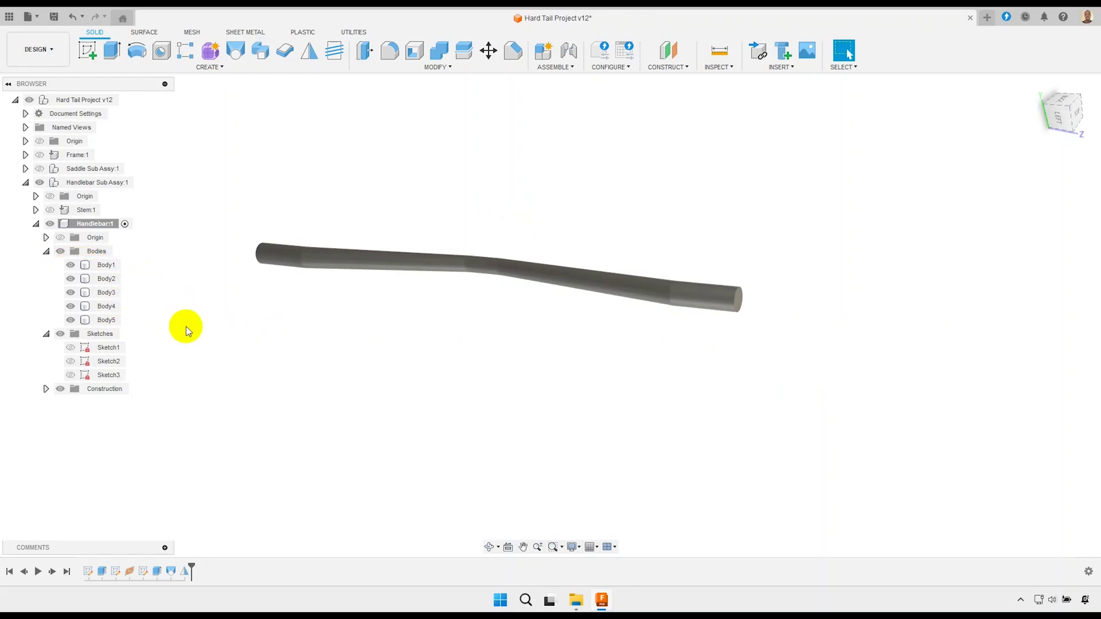
click(73, 281)
click(70, 279)
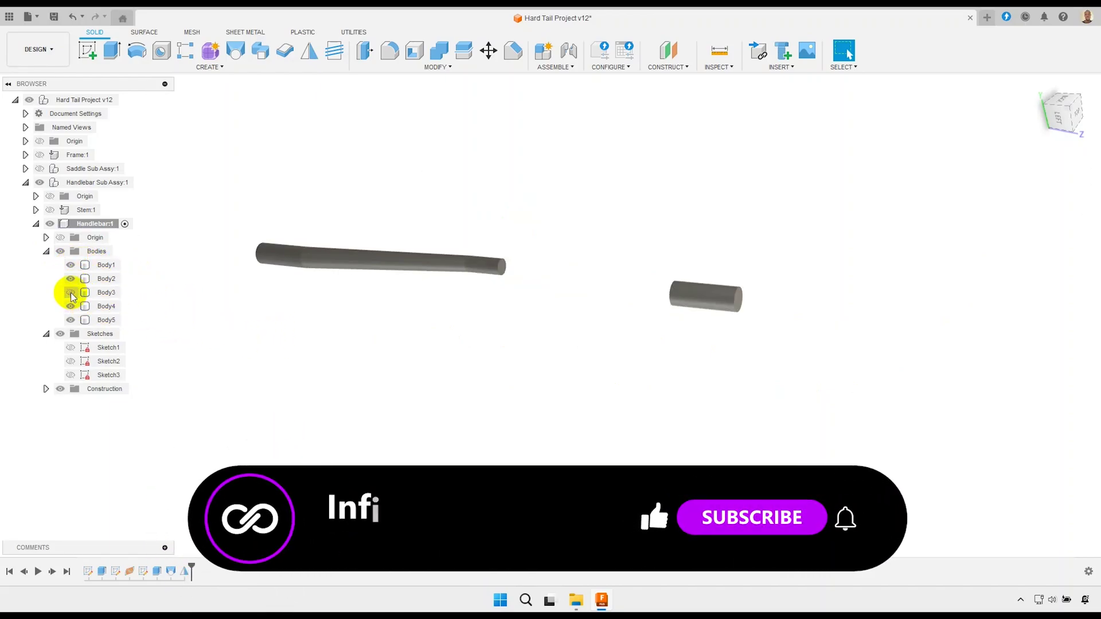
click(71, 292)
click(70, 307)
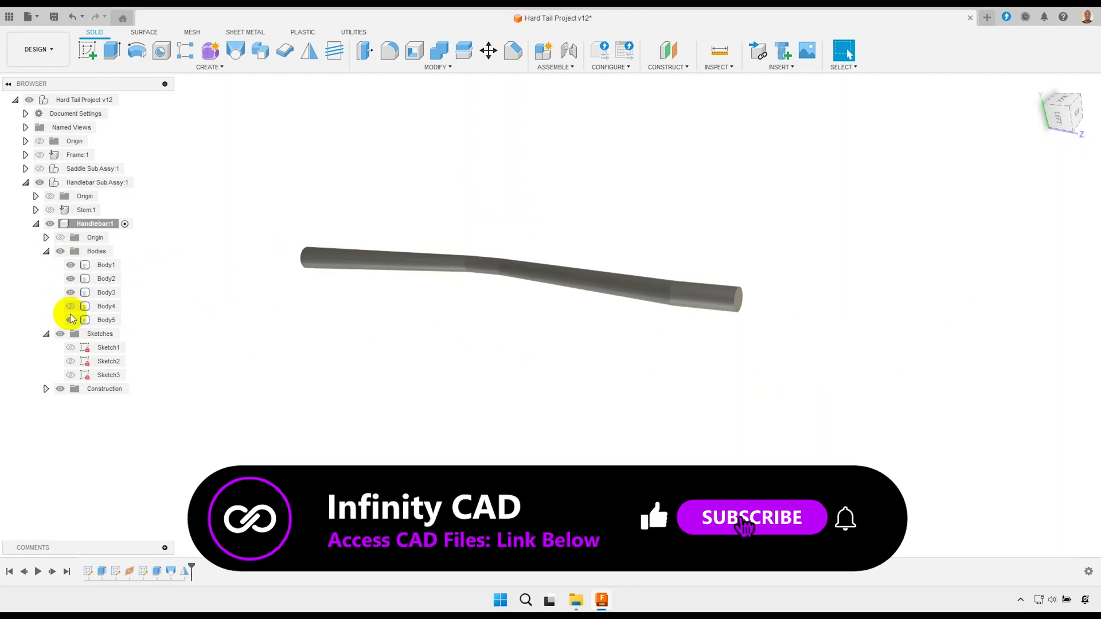
click(71, 320)
click(106, 320)
click(71, 306)
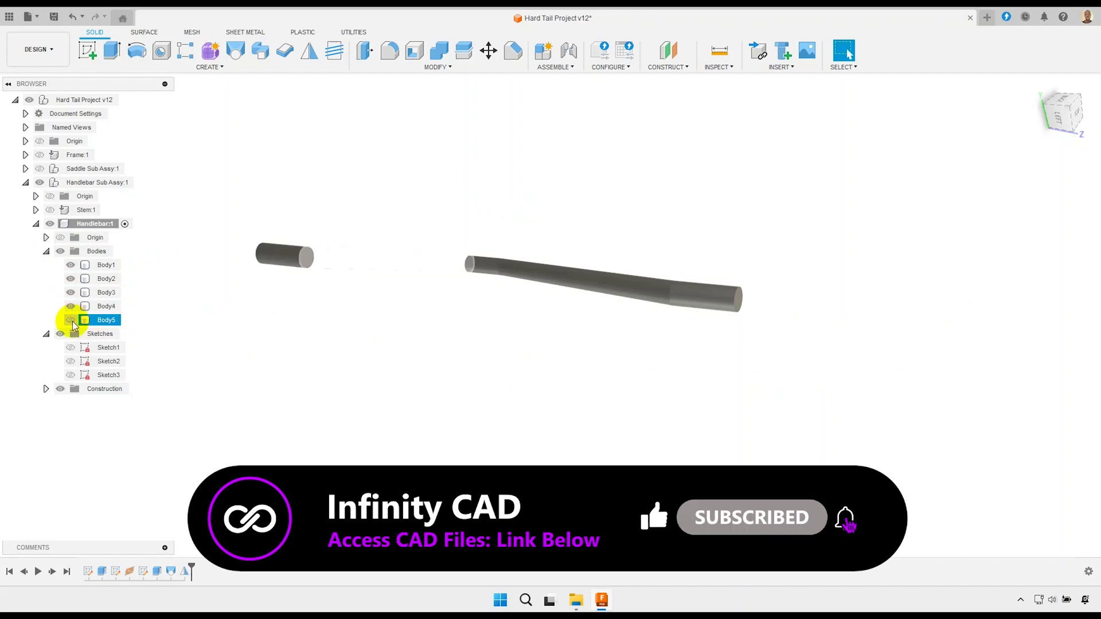
mouse_move(458, 344)
shift+middle_down()
mouse_move(437, 340)
mouse_move(479, 343)
mouse_move(449, 286)
shift+middle_up()
- Combine Body2–Body5 into target Body1, then orbit to inspect the single merged body
click(439, 51)
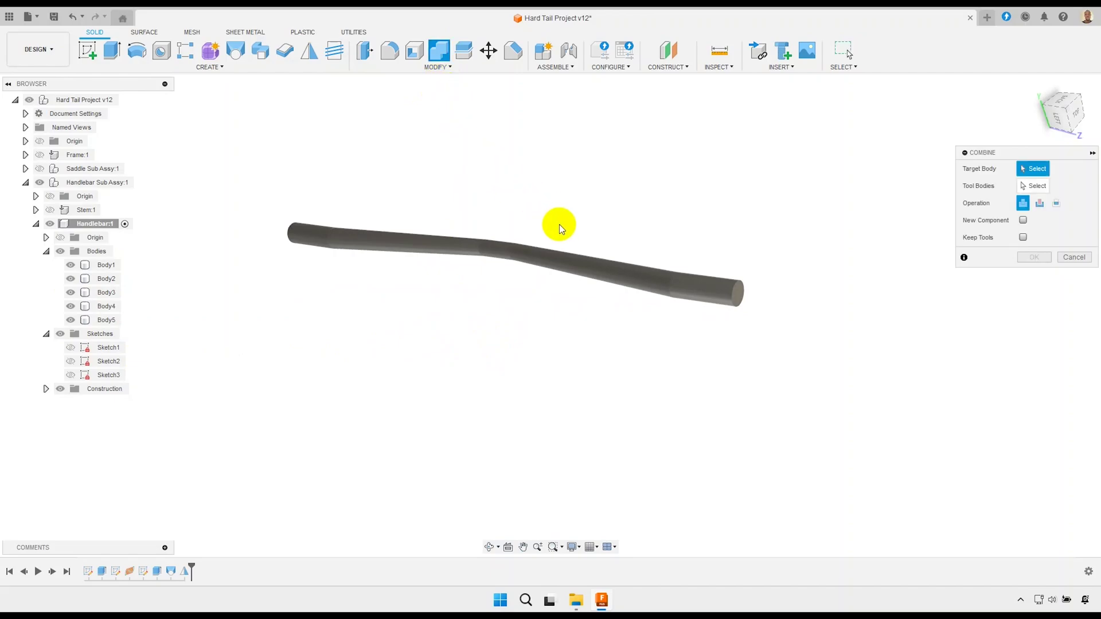
click(114, 266)
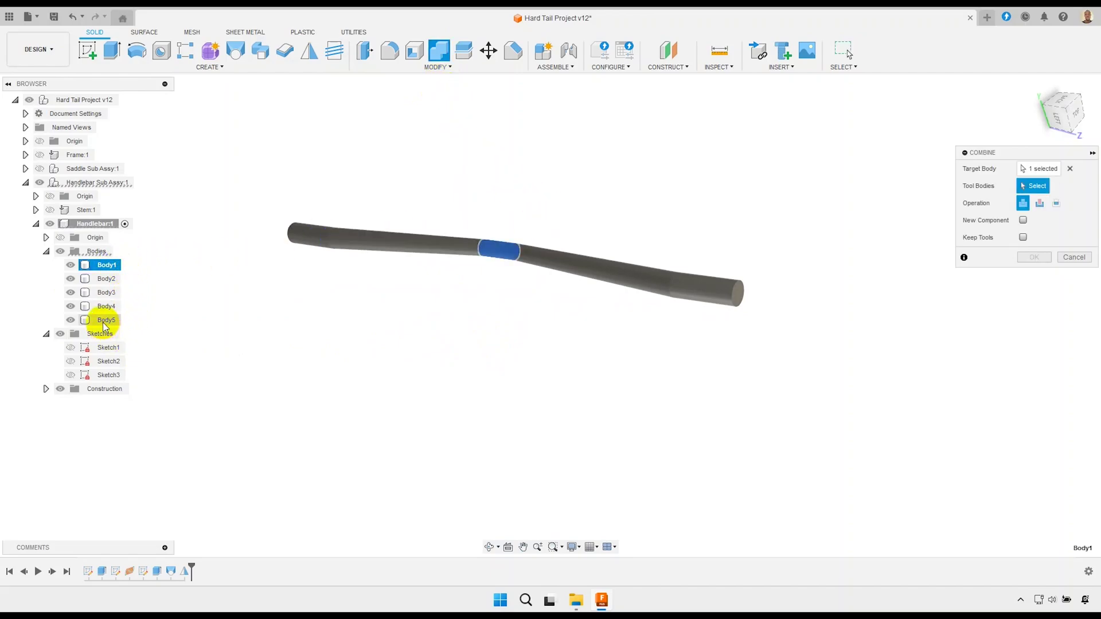
shift+click(103, 321)
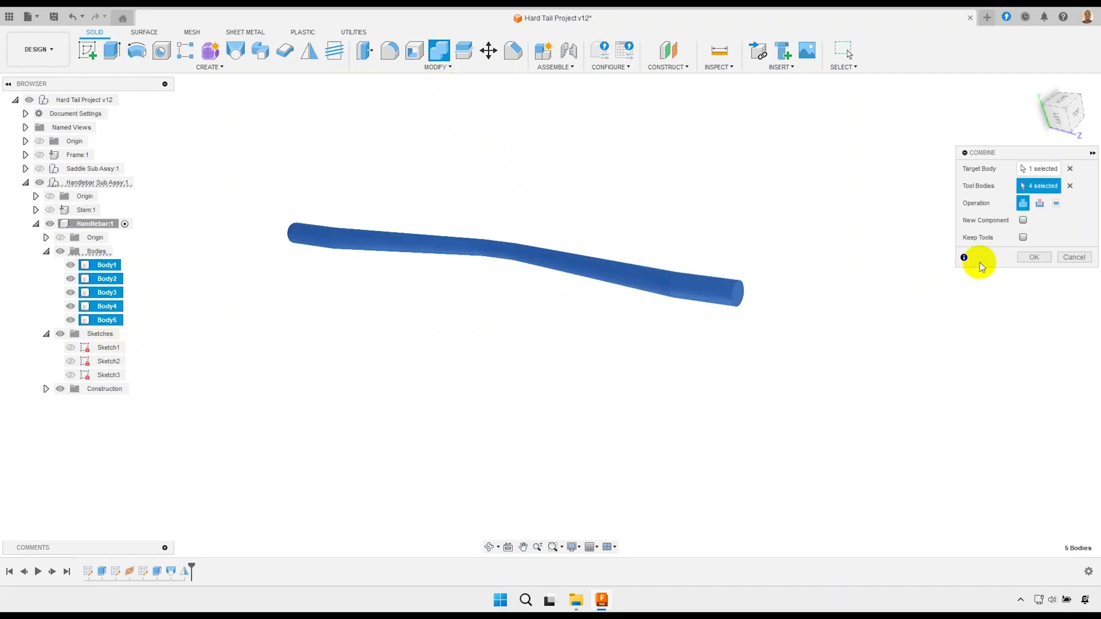
click(1035, 258)
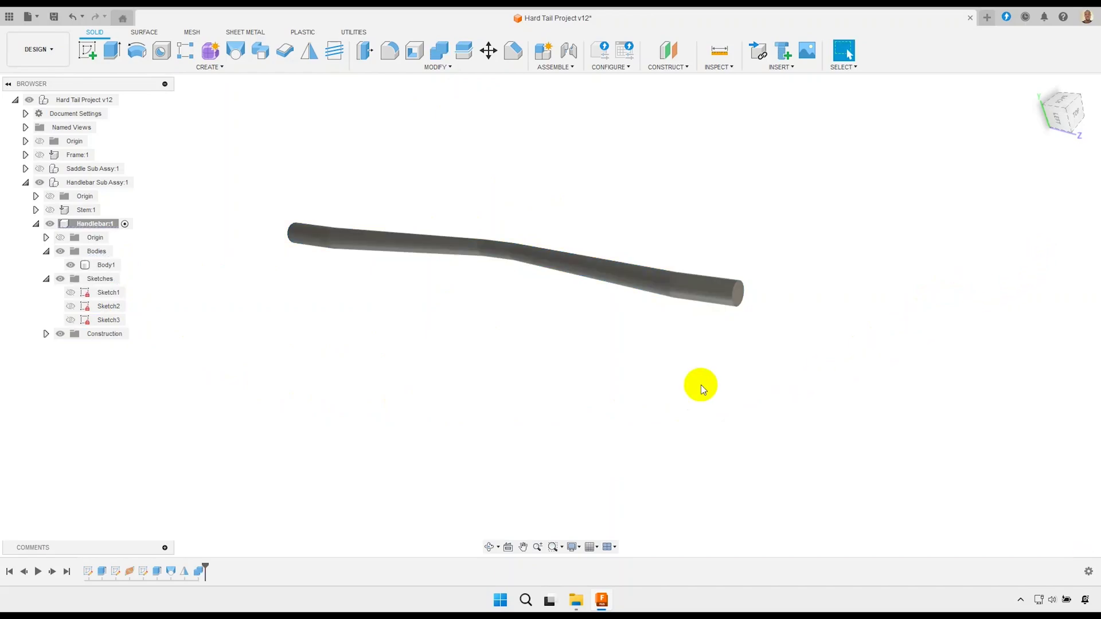
click(109, 265)
click(484, 327)
mouse_move(484, 327)
shift+middle_down()
mouse_move(455, 310)
mouse_move(461, 333)
shift+middle_up()
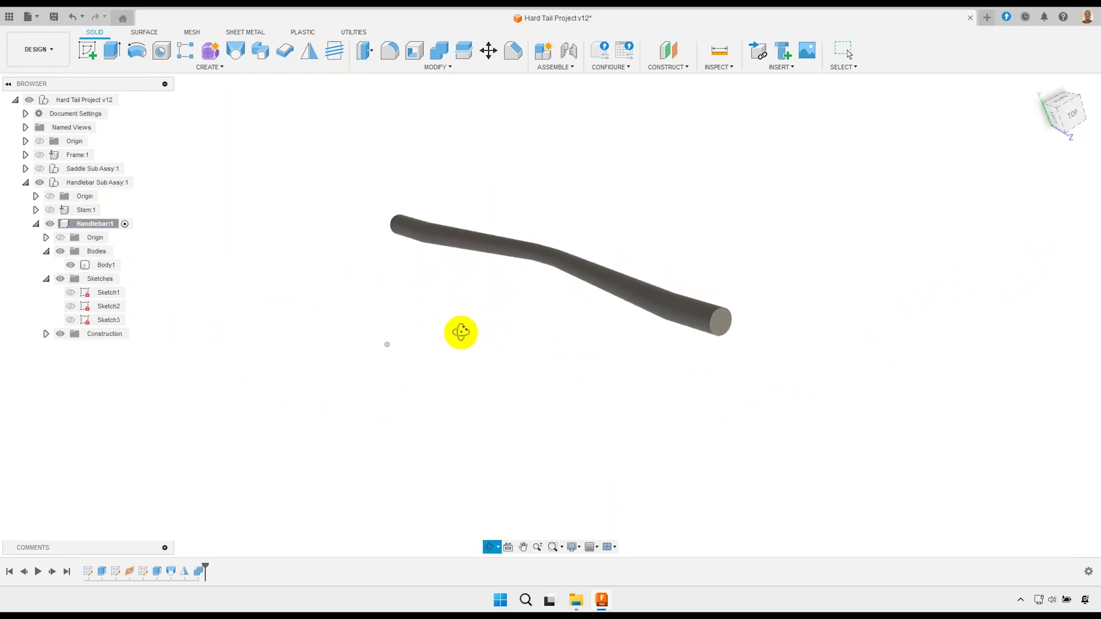
mouse_move(460, 333)
mouse_down()
mouse_move(563, 332)
mouse_move(536, 346)
mouse_up()
key(Escape)
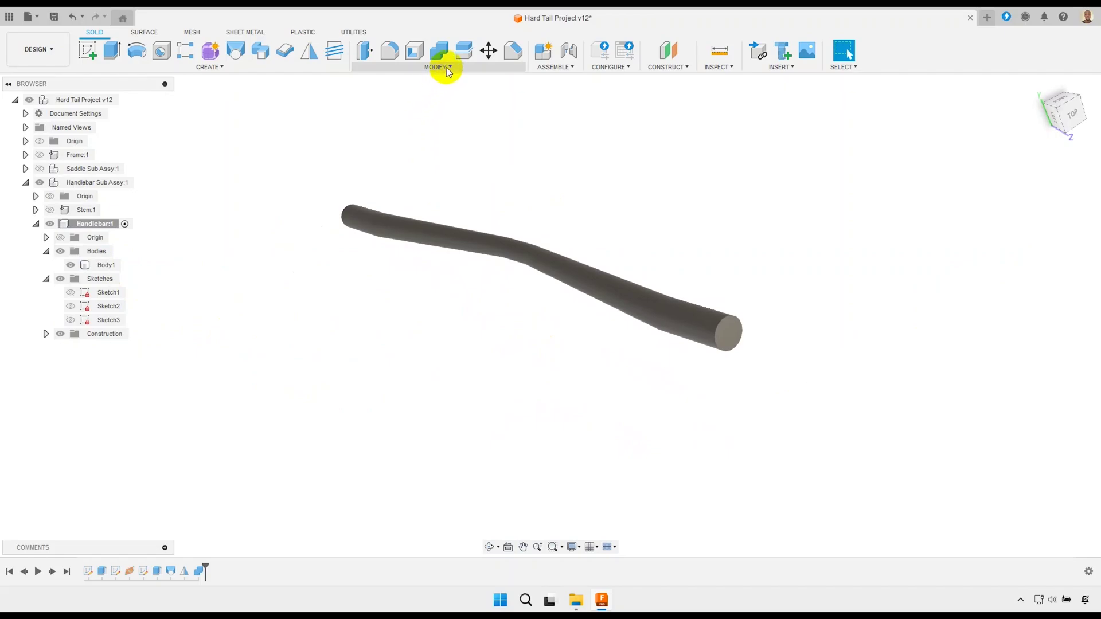
- Drag the In This Design appearance swatch from Modify > Appearance onto the handlebar
click(448, 70)
click(401, 298)
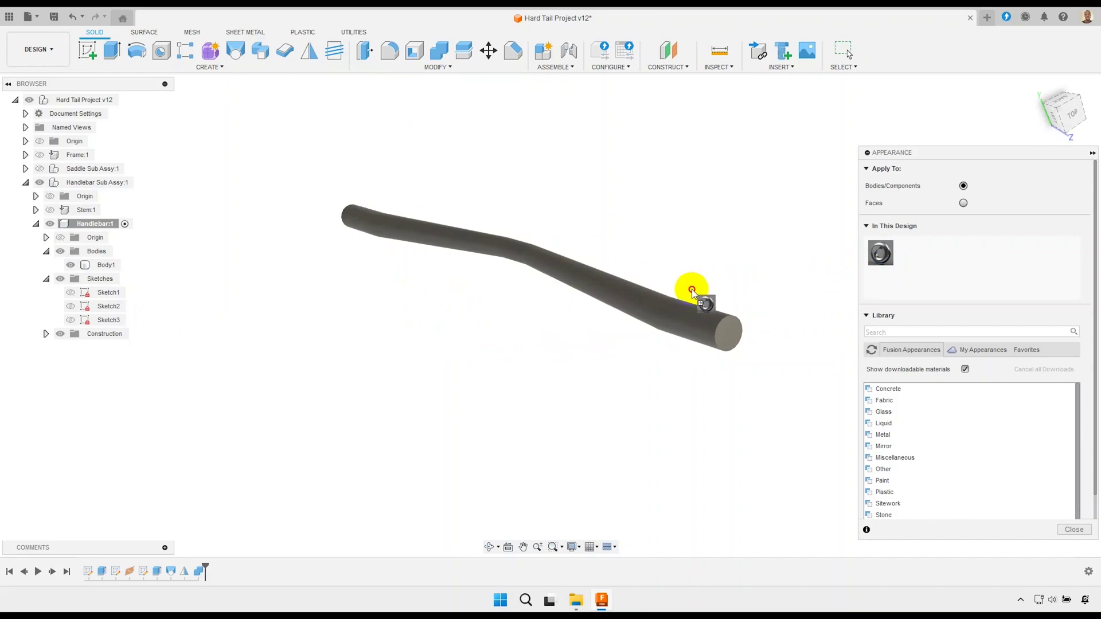
drag(692, 289, 676, 301)
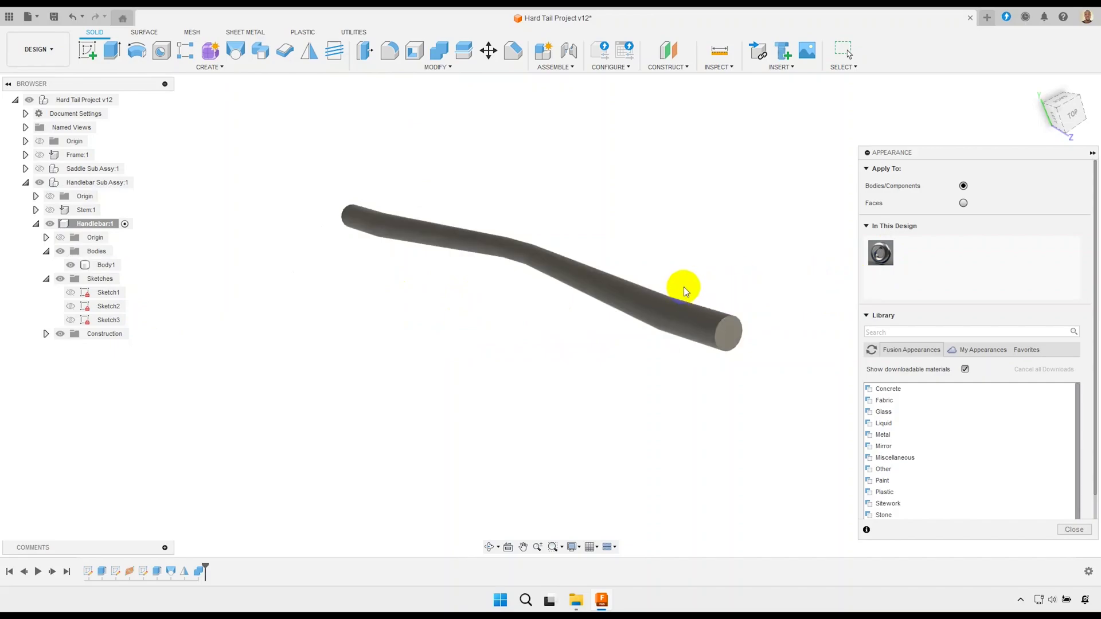
- Close the Appearance dialog and orbit, pan and zoom the handlebar view
click(1082, 534)
scroll(589, 322, down, 1)
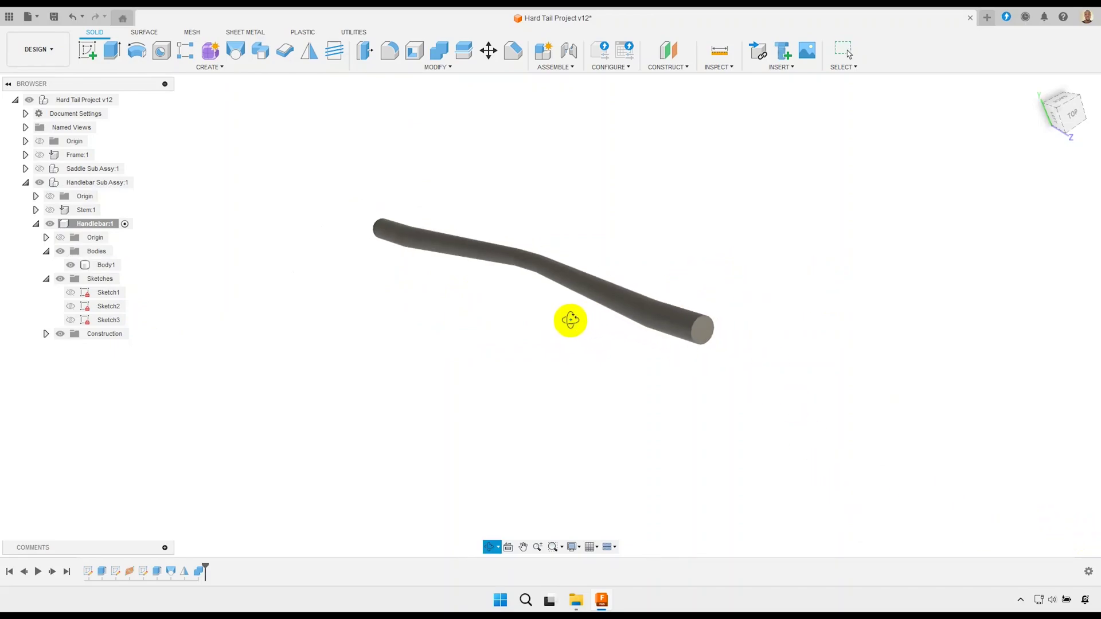
shift+middle_drag(570, 320, 595, 315)
middle_drag(437, 313, 479, 304)
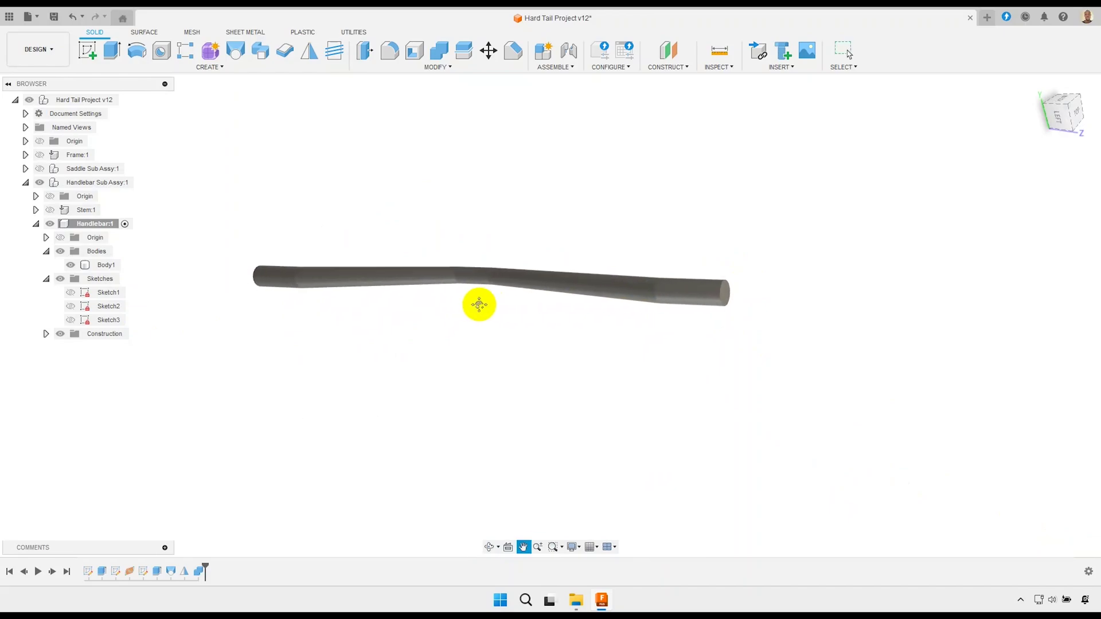
scroll(479, 304, up, 1)
scroll(488, 309, up, 1)
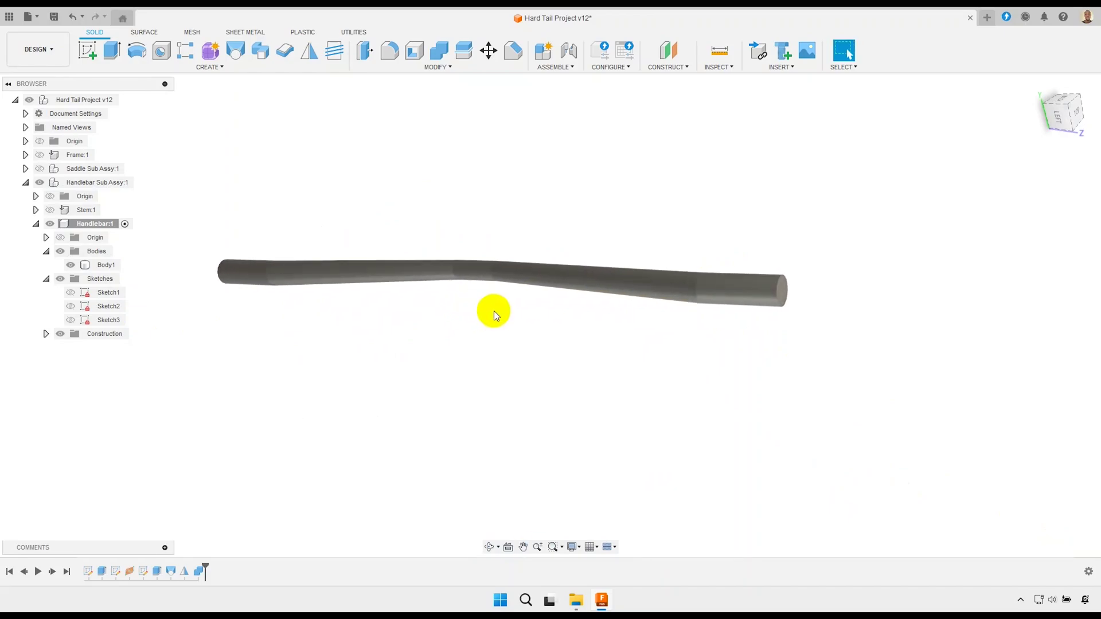
- Save the project as a new version and collapse the Sketches and Bodies folders
key(ctrl+s)
click(540, 319)
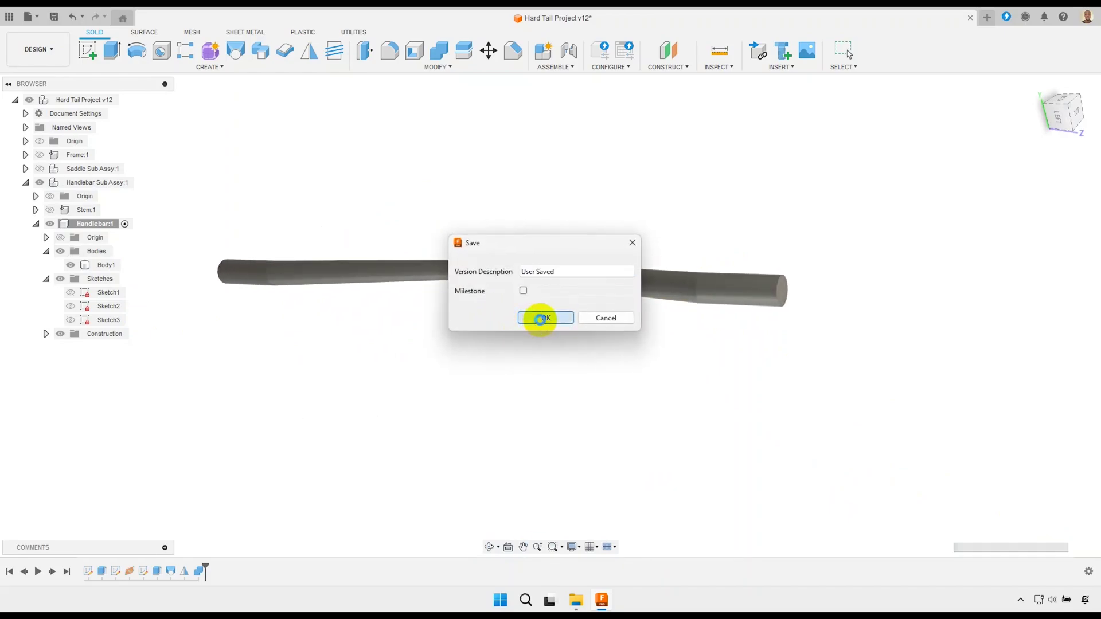
middle_drag(521, 321, 497, 314)
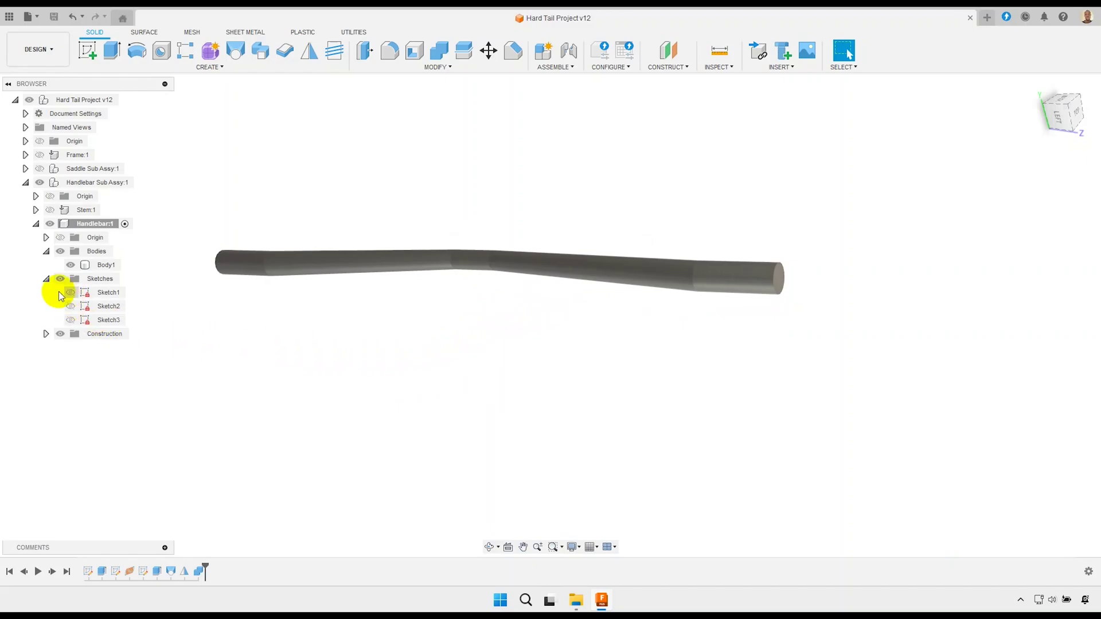
click(46, 278)
click(46, 251)
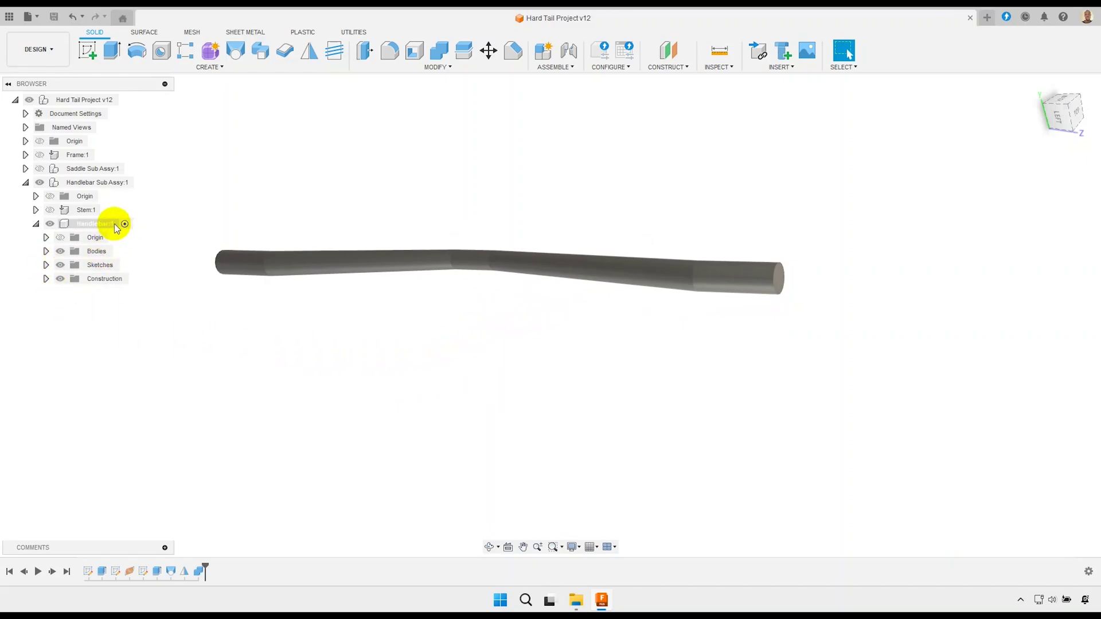
- Create a new component named Handlebar Grip with Handlebar Sub Assy:1 as its parent
click(543, 52)
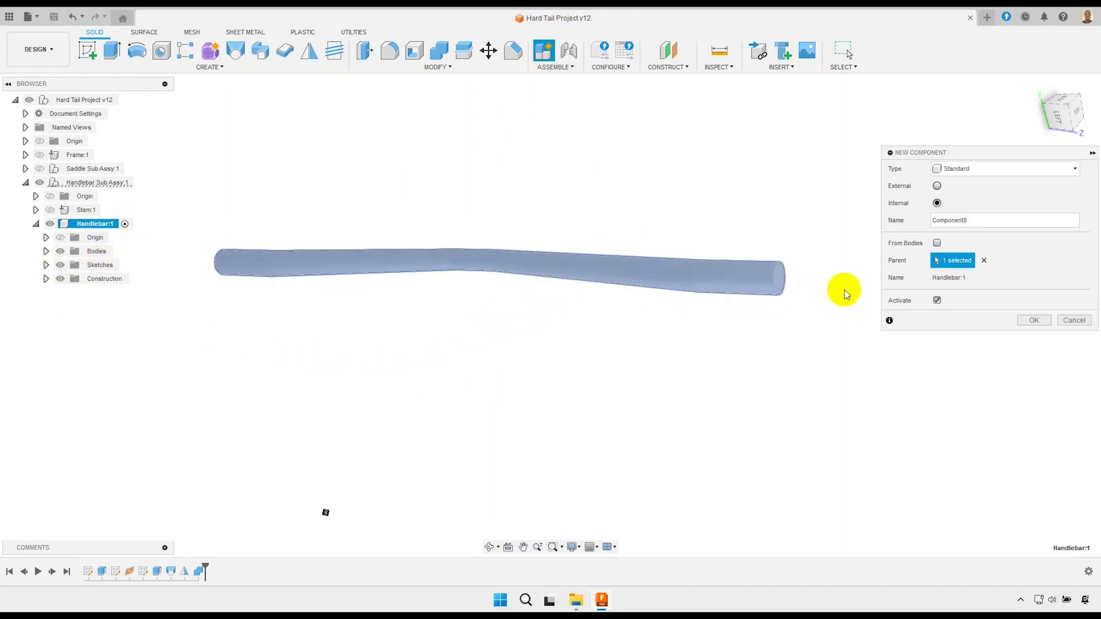
double_click(973, 226)
text(H)
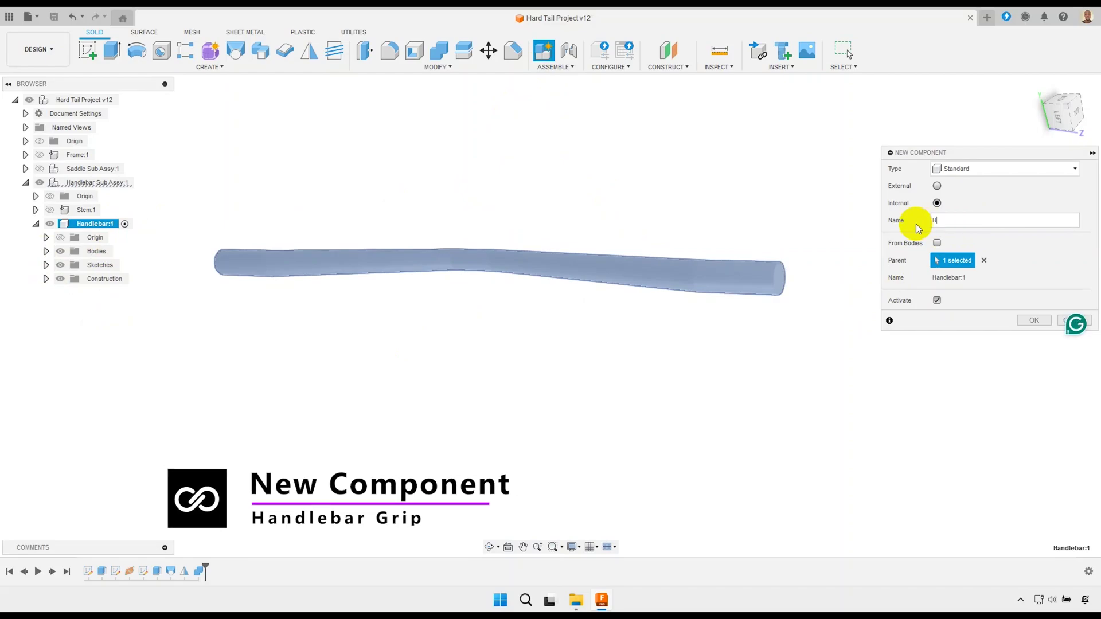
text(andlebar)
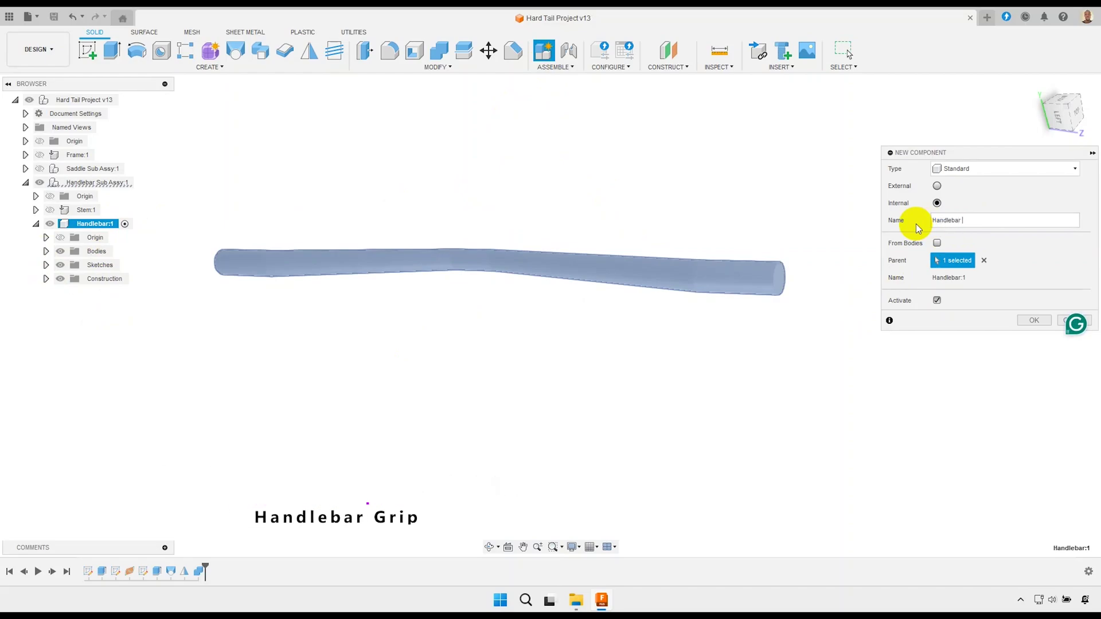
text( Grip)
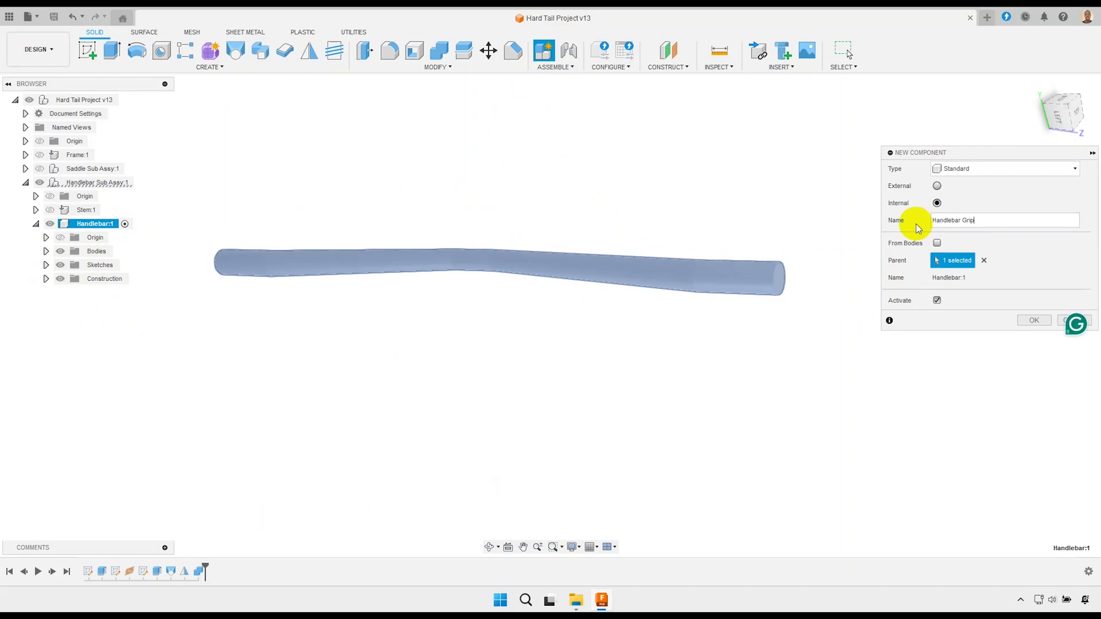
click(984, 259)
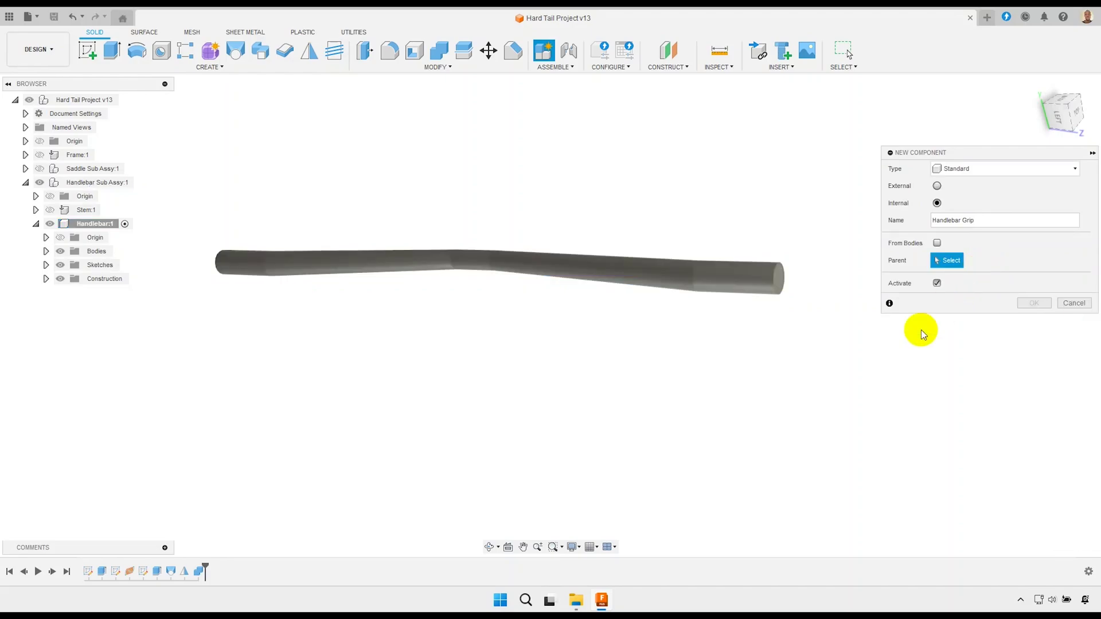
click(109, 182)
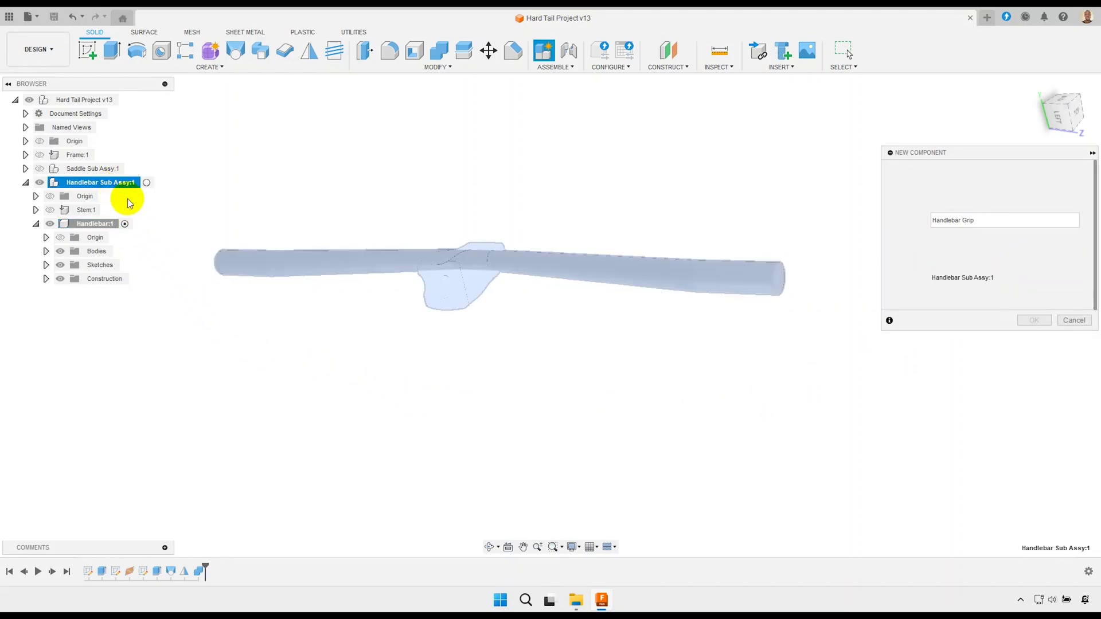
click(1032, 321)
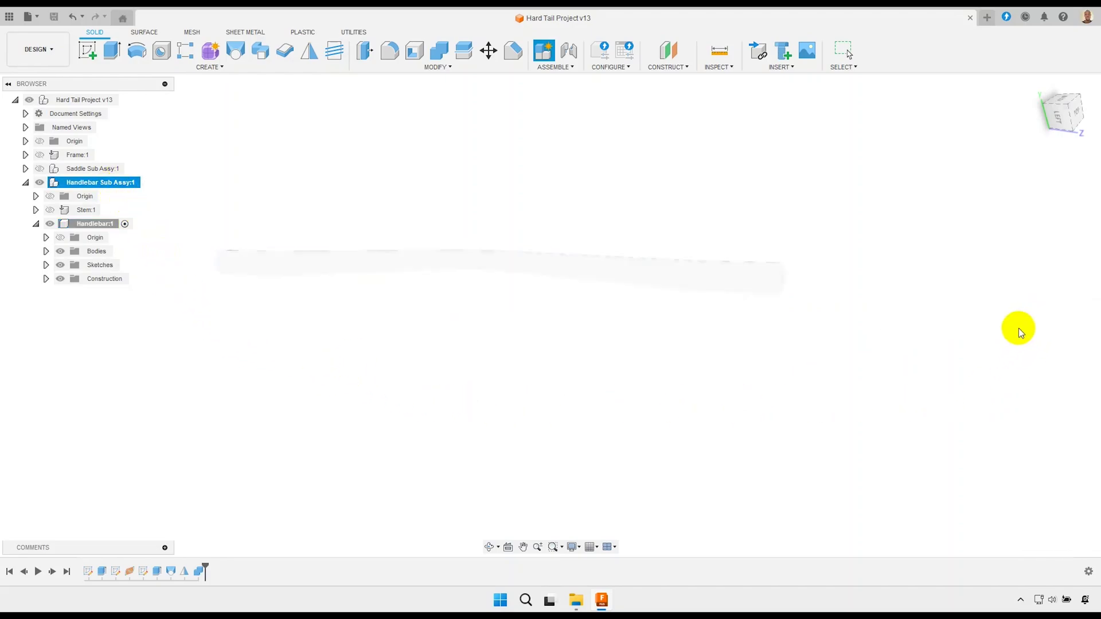
- Activate the Handlebar Grip:1 component and begin a new sketch
right_click(118, 296)
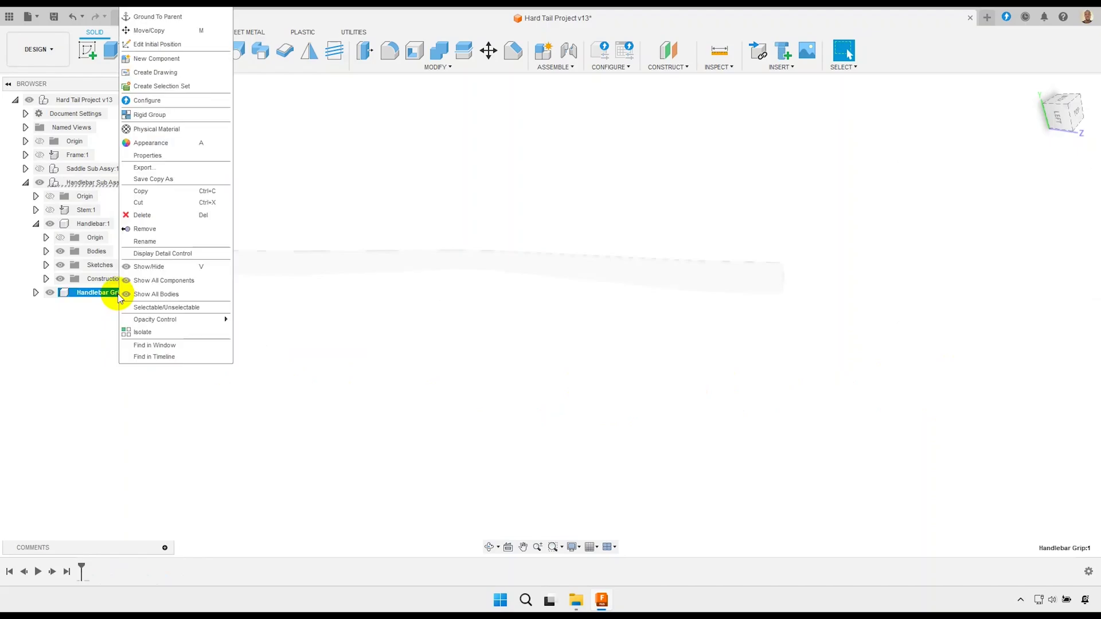
click(153, 327)
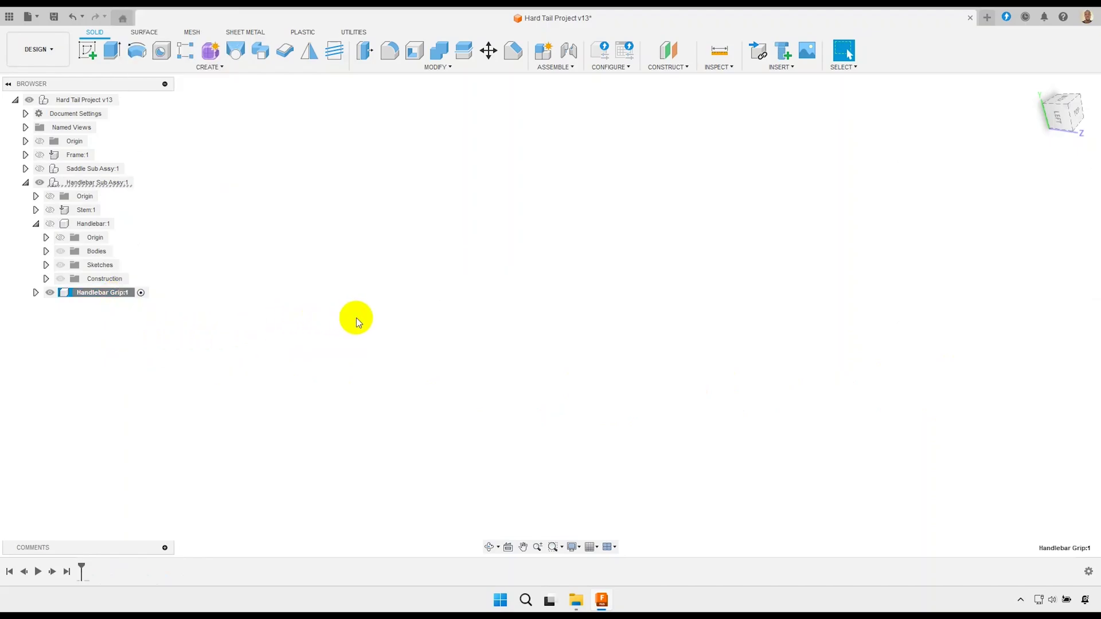
click(87, 51)
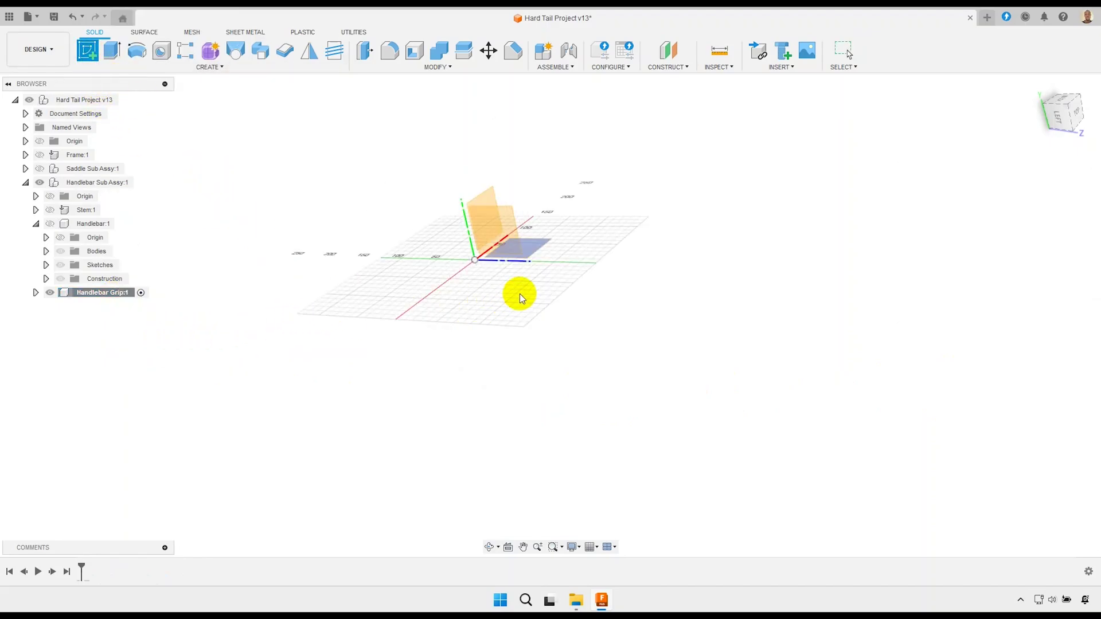
- Draw an 80 mm line on the chosen origin plane
click(543, 247)
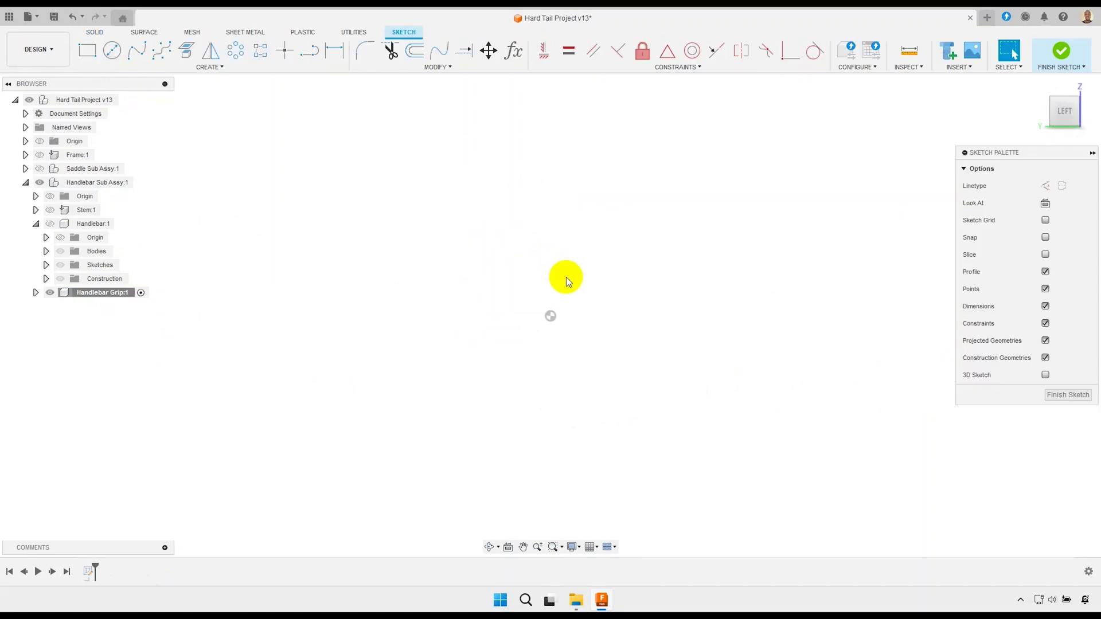
click(310, 55)
click(380, 268)
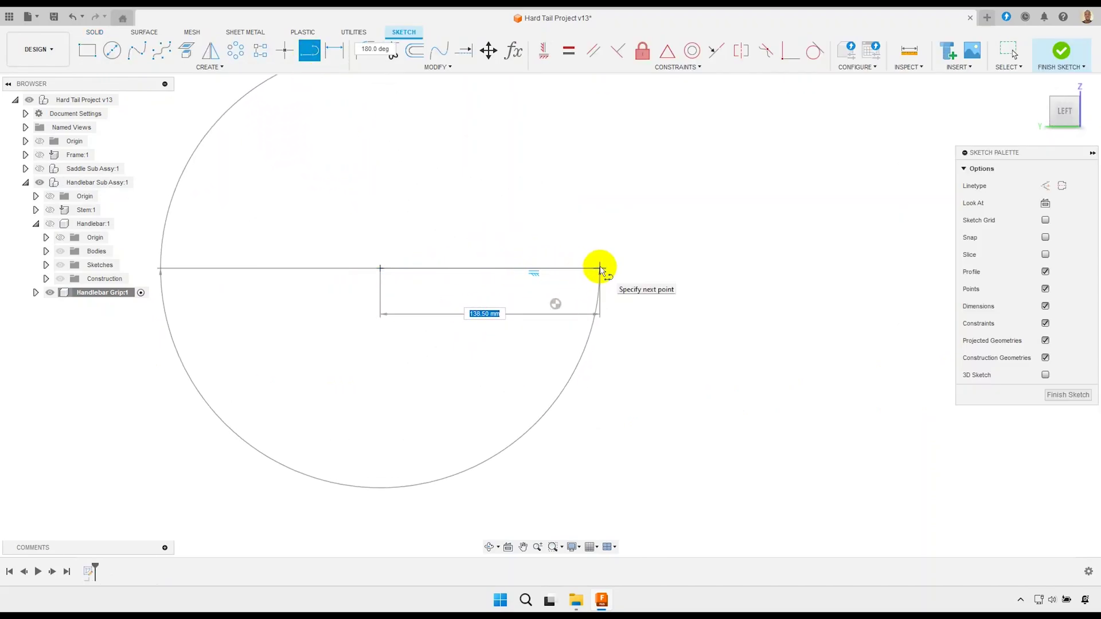
text(80)
key(Return)
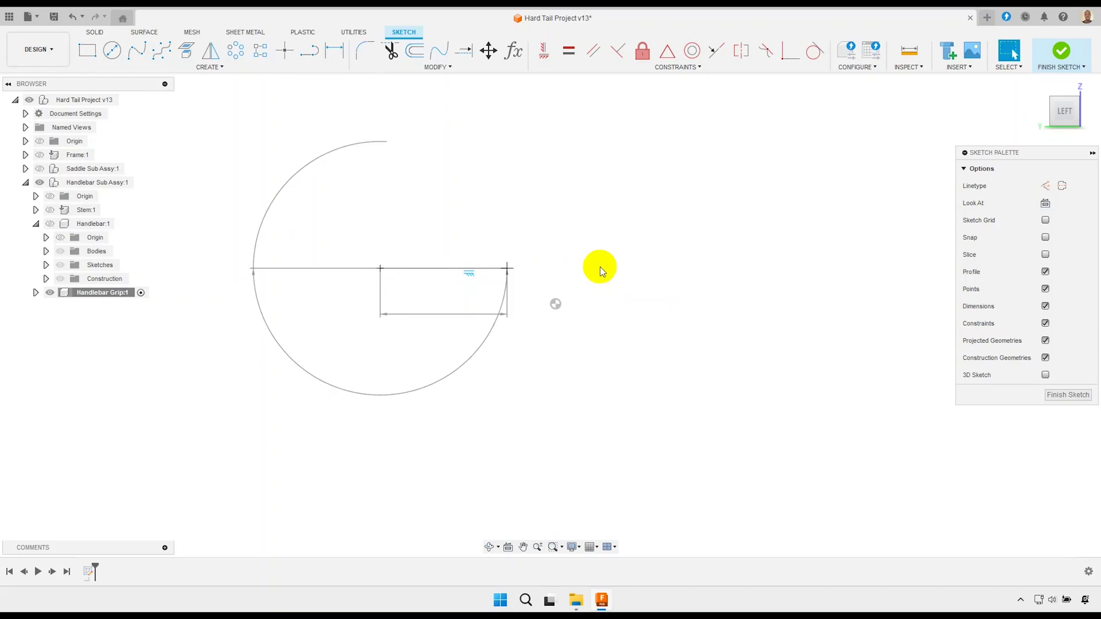
- Constrain the 80 mm line's midpoint to the origin
scroll(575, 270, up, 2)
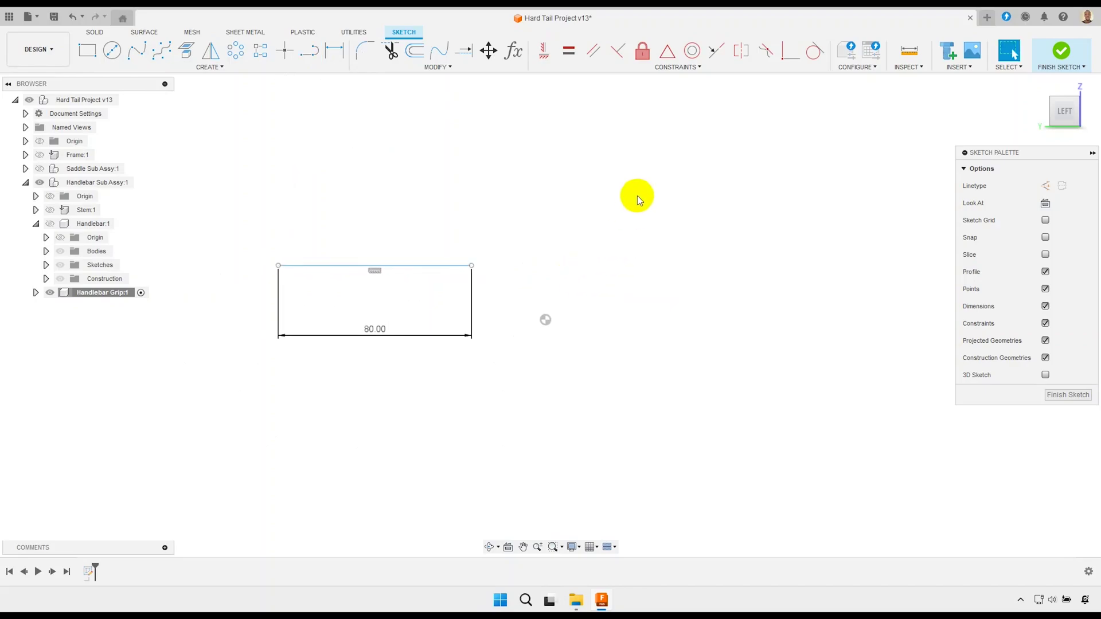
click(667, 53)
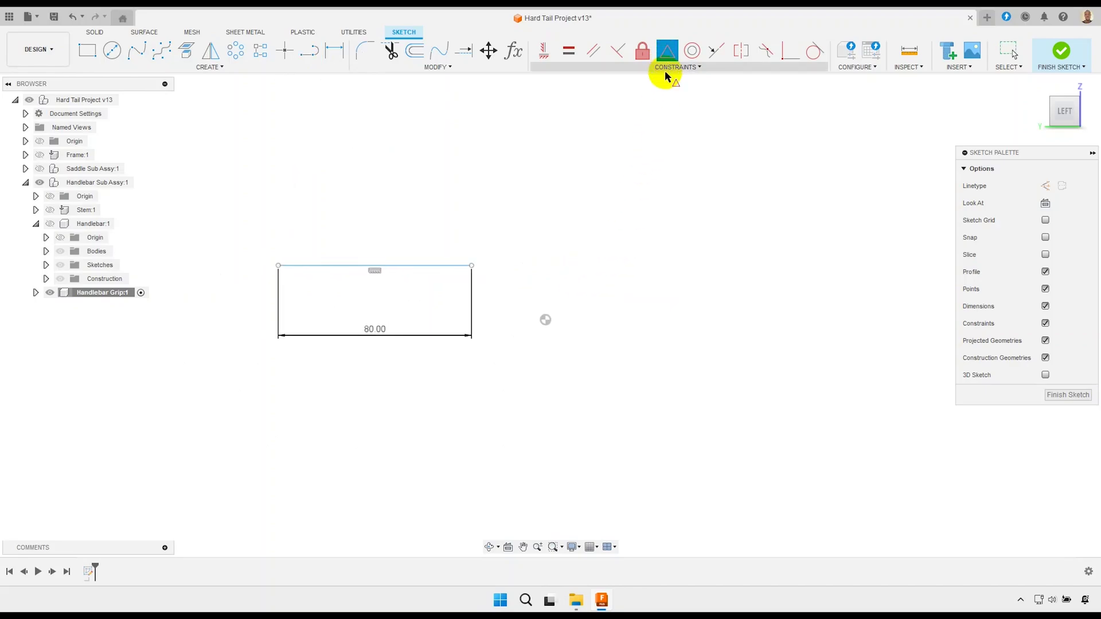
click(545, 320)
right_click(569, 278)
click(616, 283)
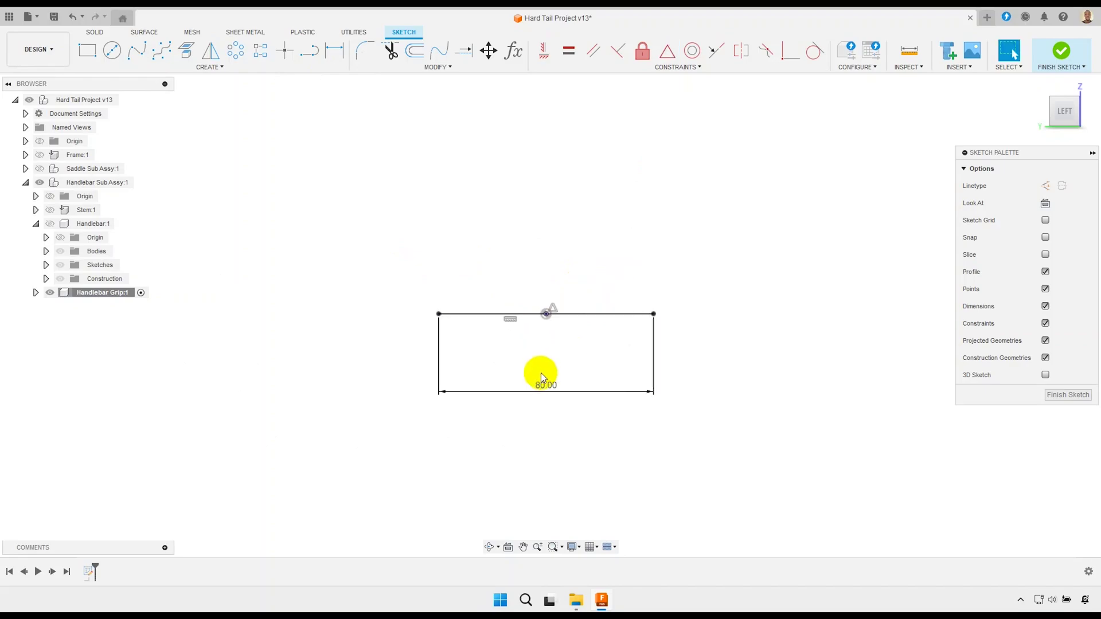
- Move the 80.00 dimension beside the line and convert the line to construction
scroll(541, 373, up, 2)
drag(551, 390, 564, 311)
scroll(563, 313, up, 2)
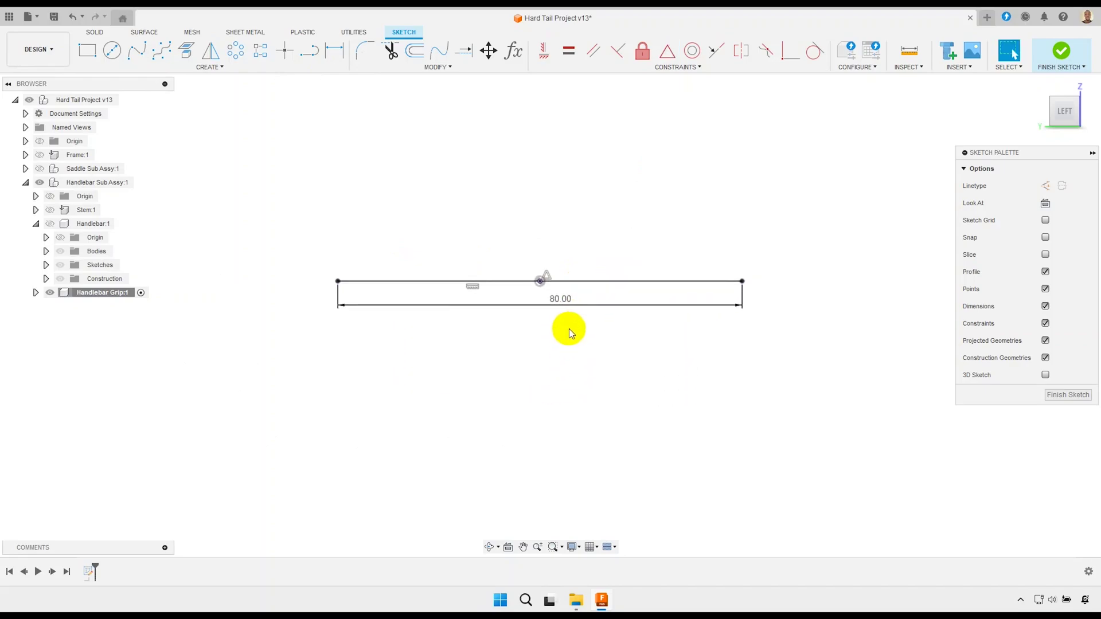
middle_drag(568, 327, 563, 388)
click(592, 349)
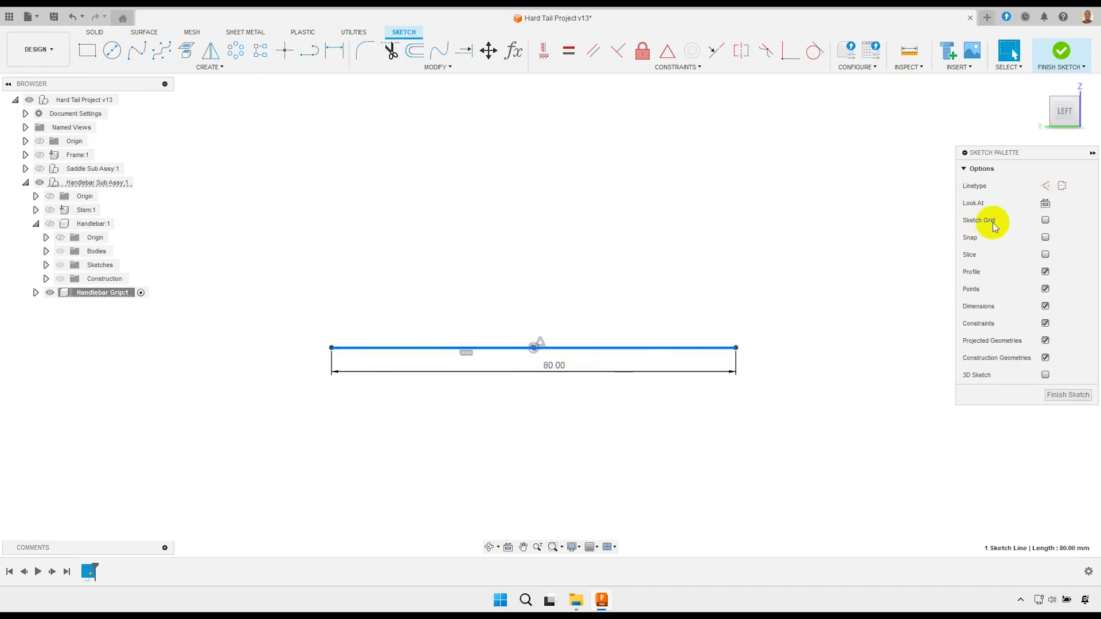
click(1062, 185)
middle_drag(511, 325, 504, 344)
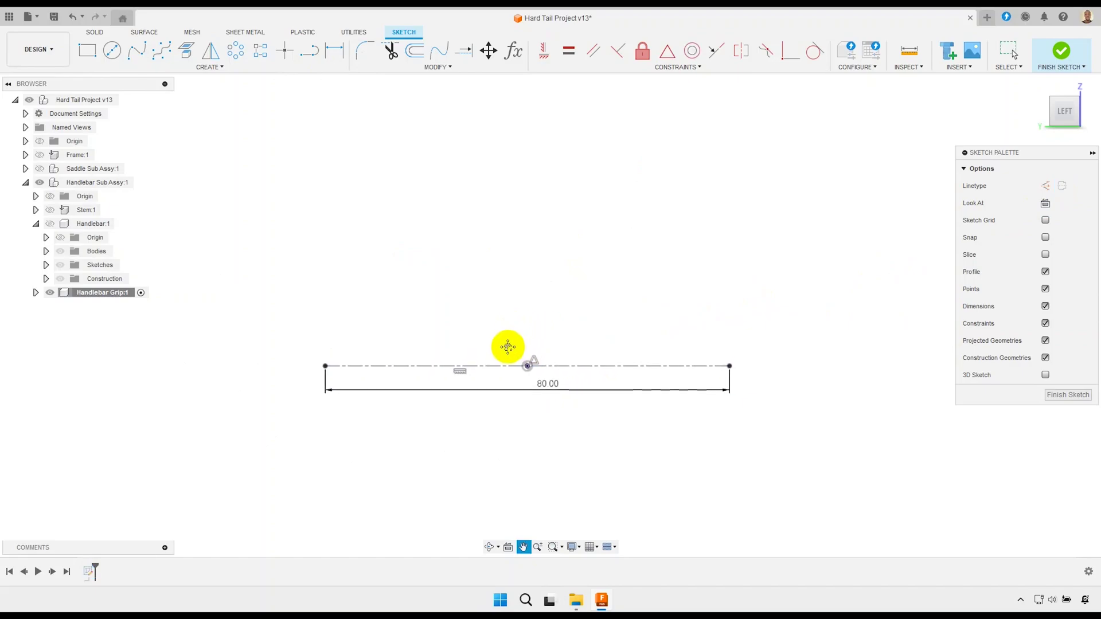
- Draw a rectangular grip profile along the 80 mm centreline
click(310, 52)
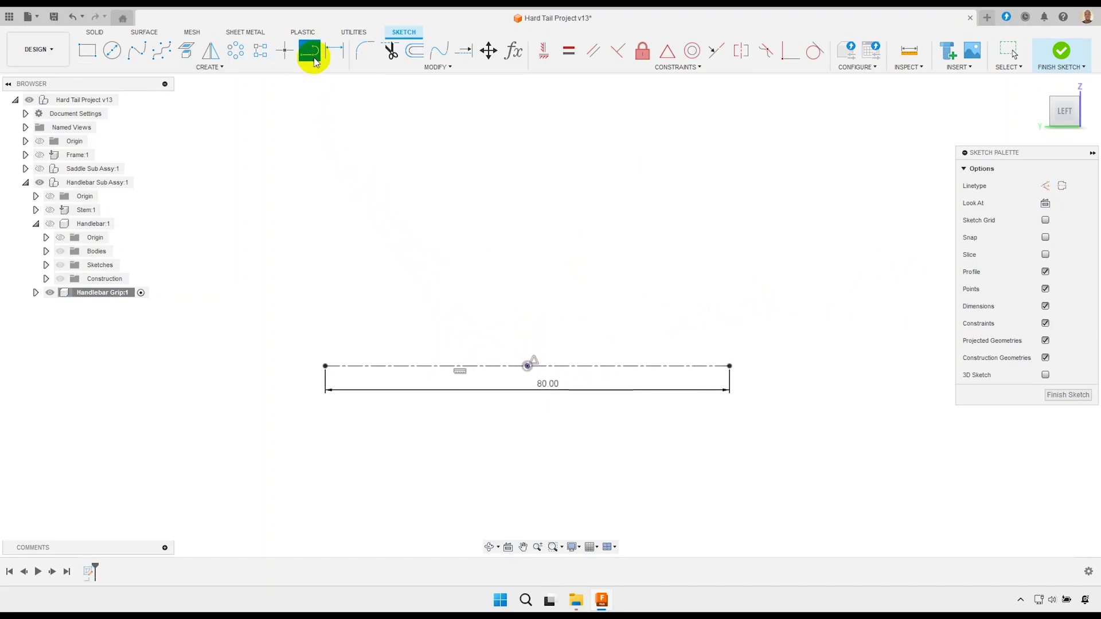
click(326, 366)
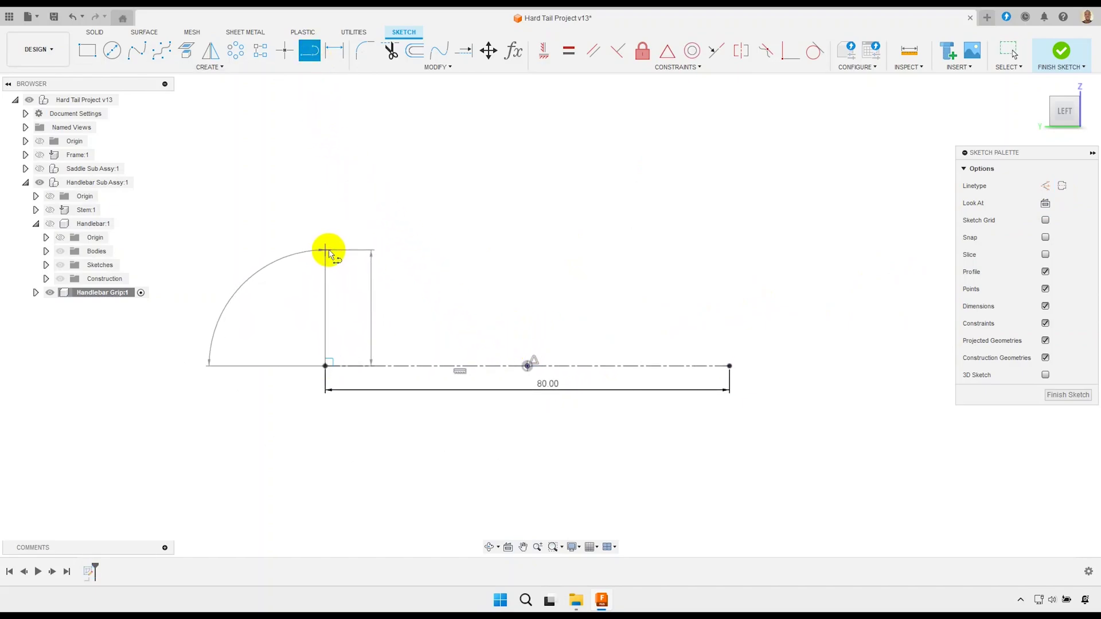
click(328, 251)
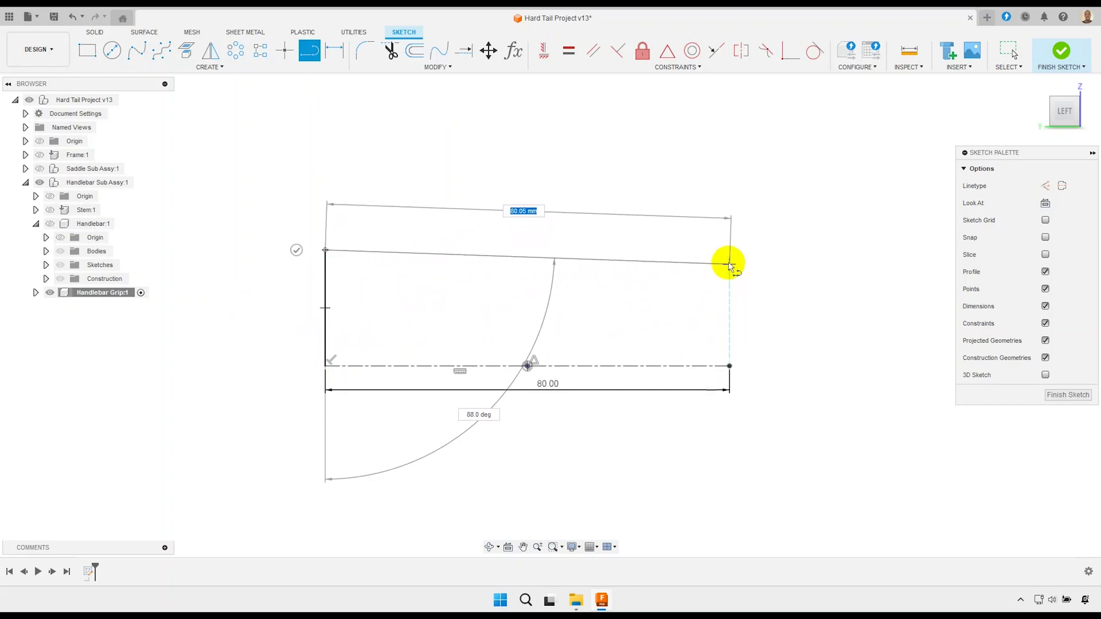
click(729, 250)
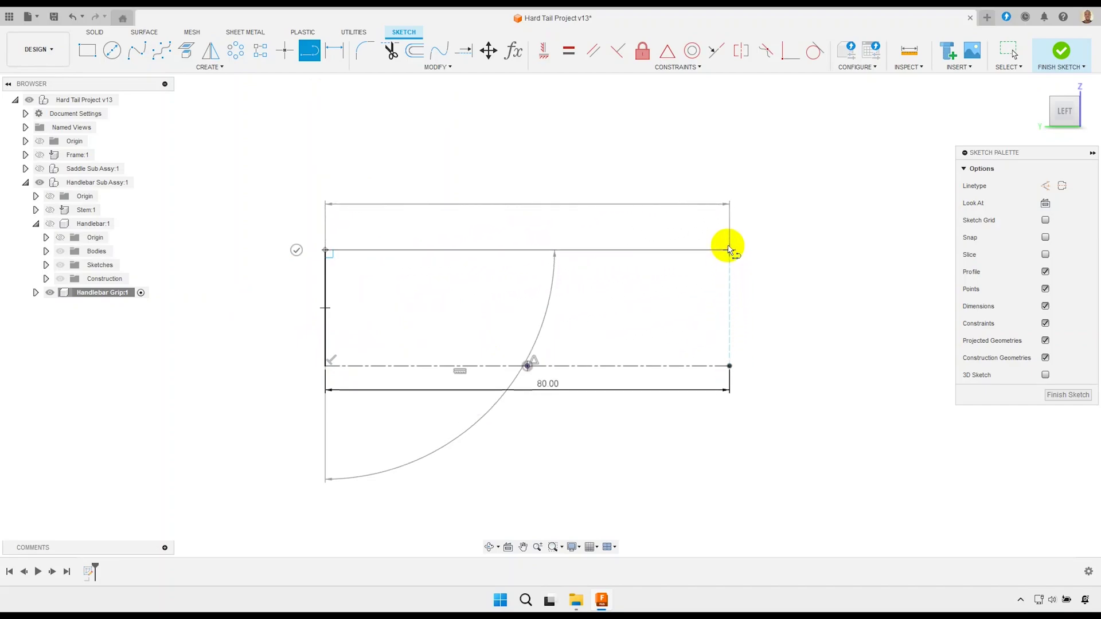
click(730, 366)
right_click(766, 344)
click(767, 344)
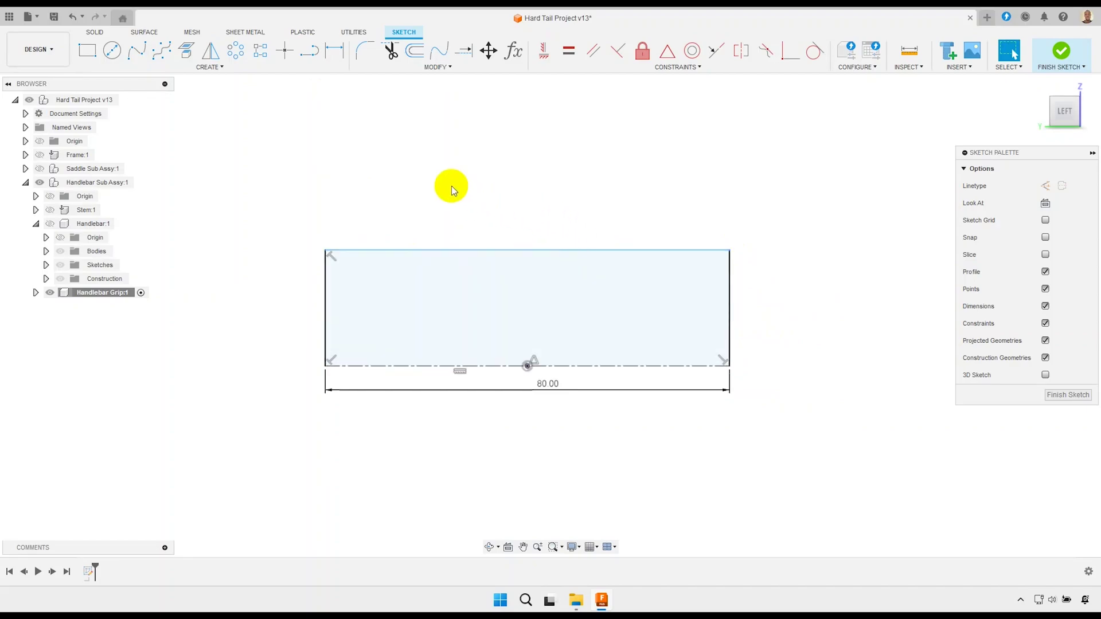
- Dimension the top edge to the centreline as a Ø38 mm diameter
click(339, 54)
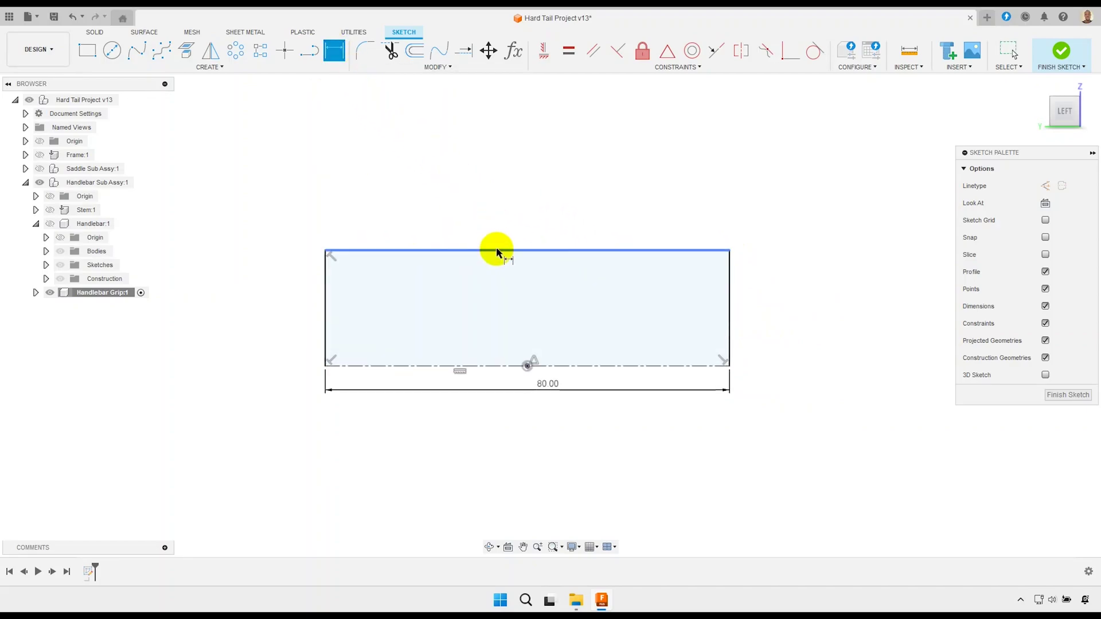
click(496, 250)
click(495, 366)
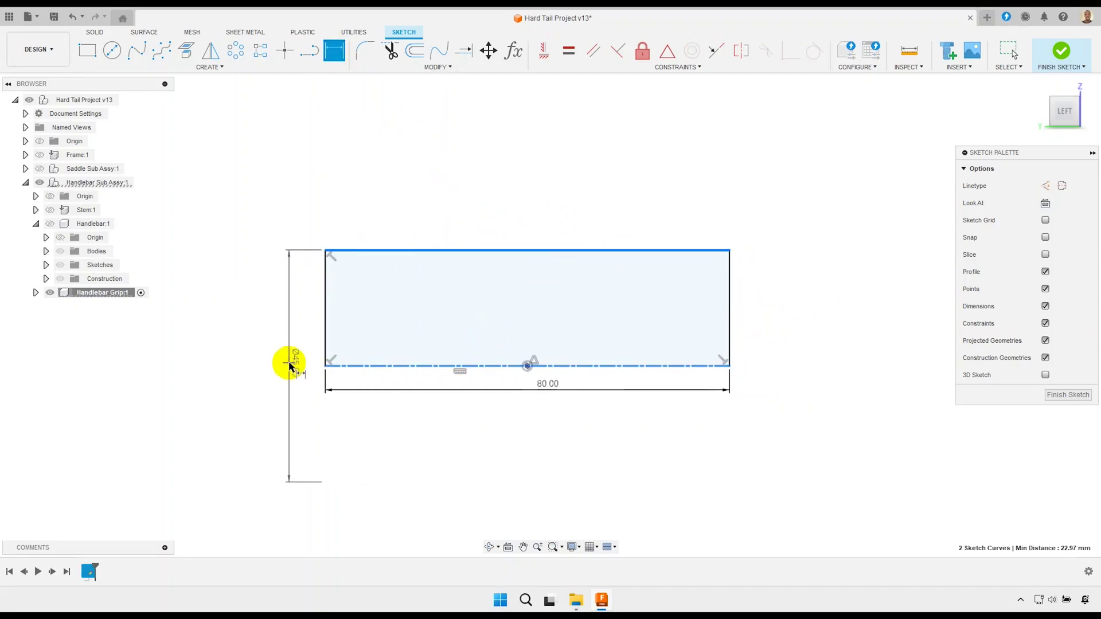
click(290, 365)
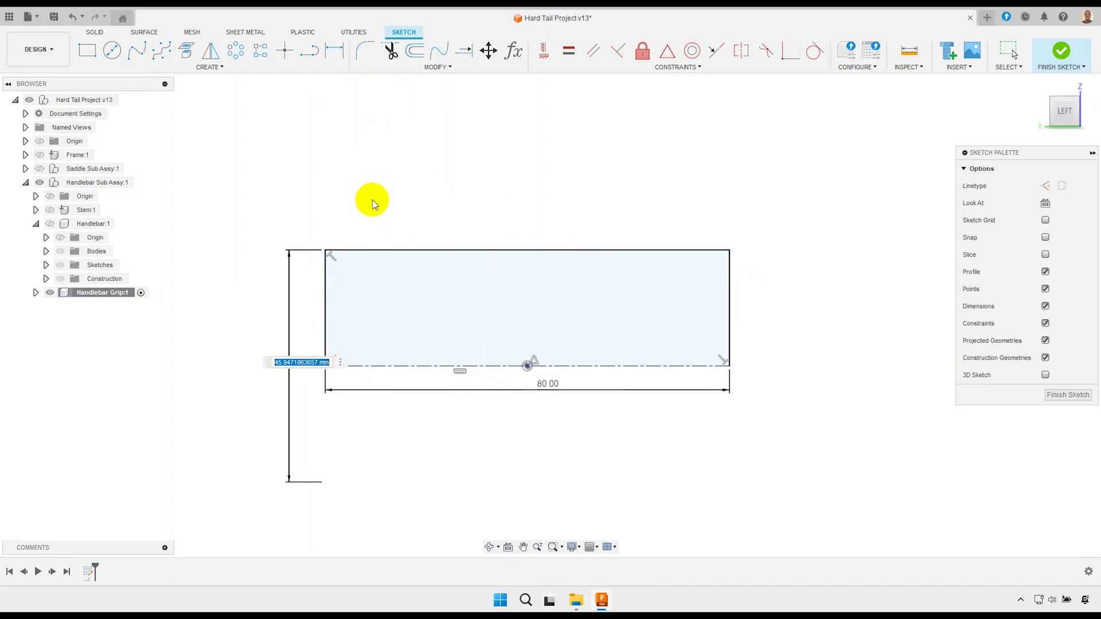
text(38)
key(Return)
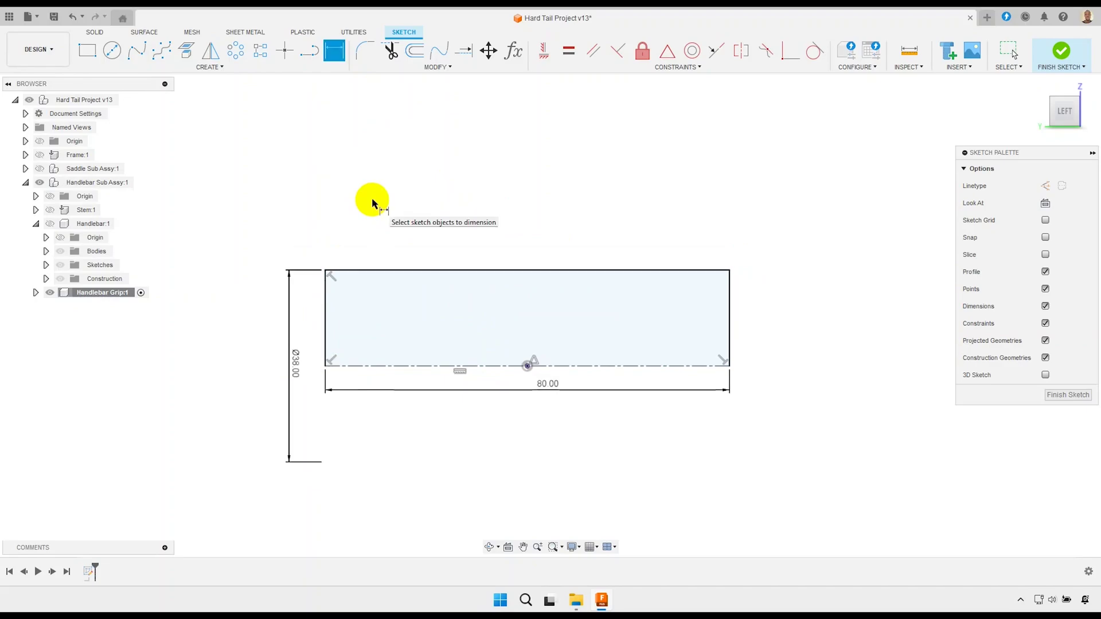
scroll(319, 338, up, 2)
right_click(300, 318)
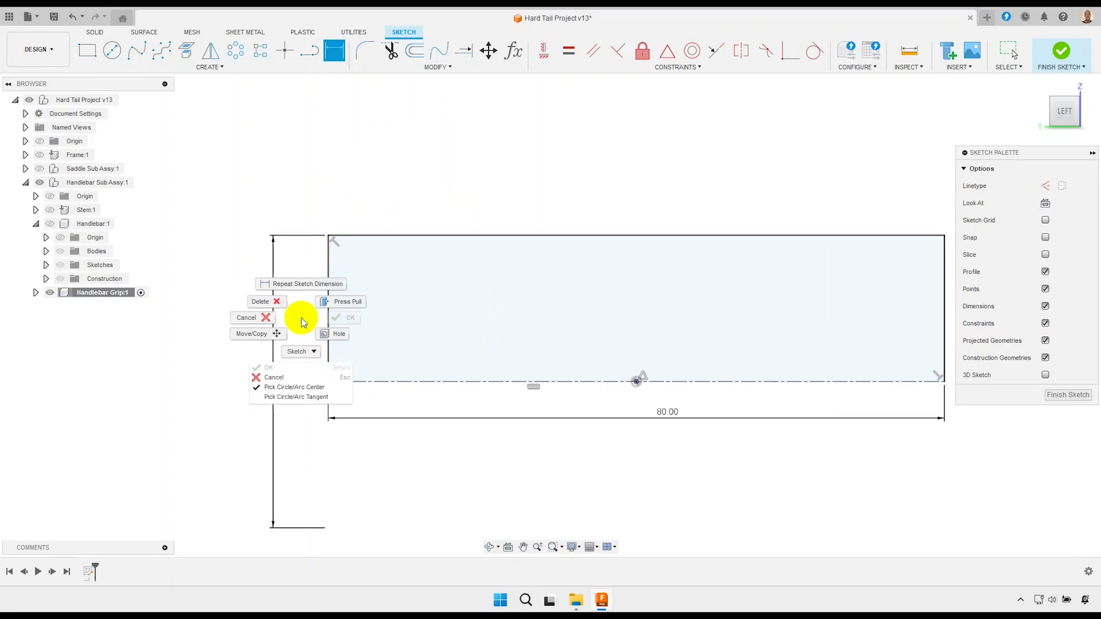
click(267, 324)
- Reposition the Ø38.00 and 80.00 dimensions, then finish the sketch
drag(279, 383, 294, 380)
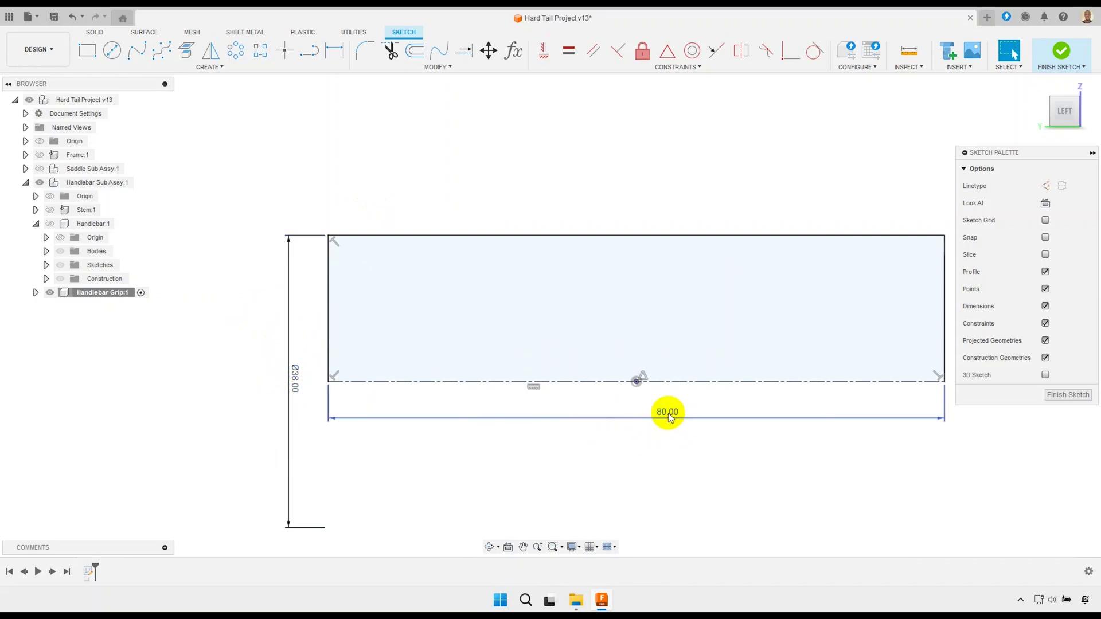
drag(666, 412, 634, 221)
scroll(626, 284, down, 1)
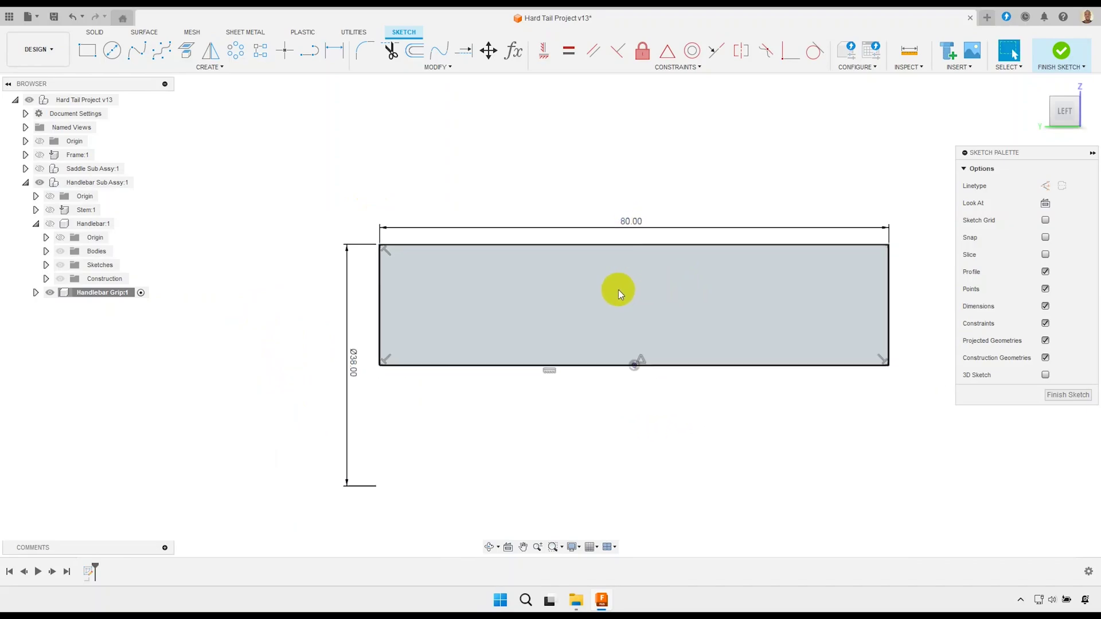
scroll(618, 290, down, 2)
click(1066, 395)
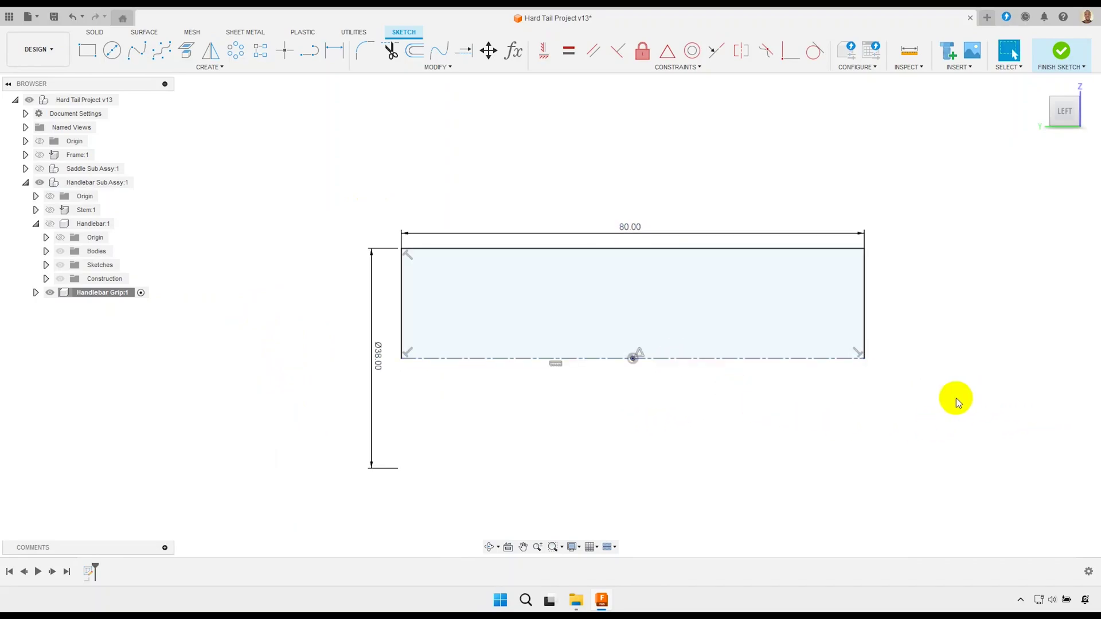
- Revolve the rectangular grip profile a full 360° about its axis into a solid cylinder
click(481, 271)
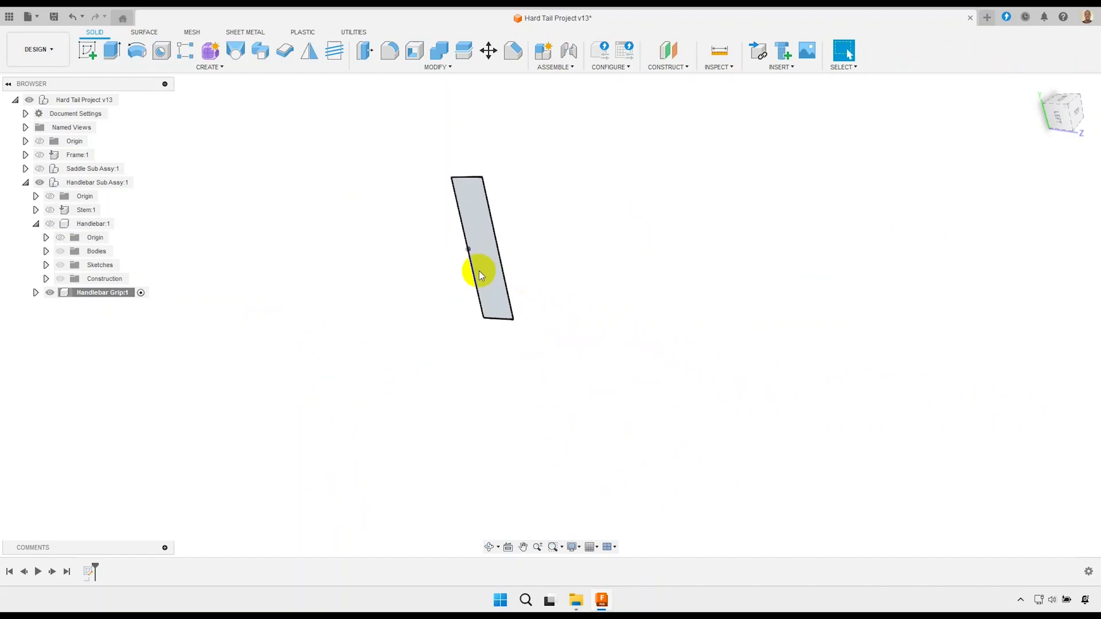
scroll(478, 281, up, 3)
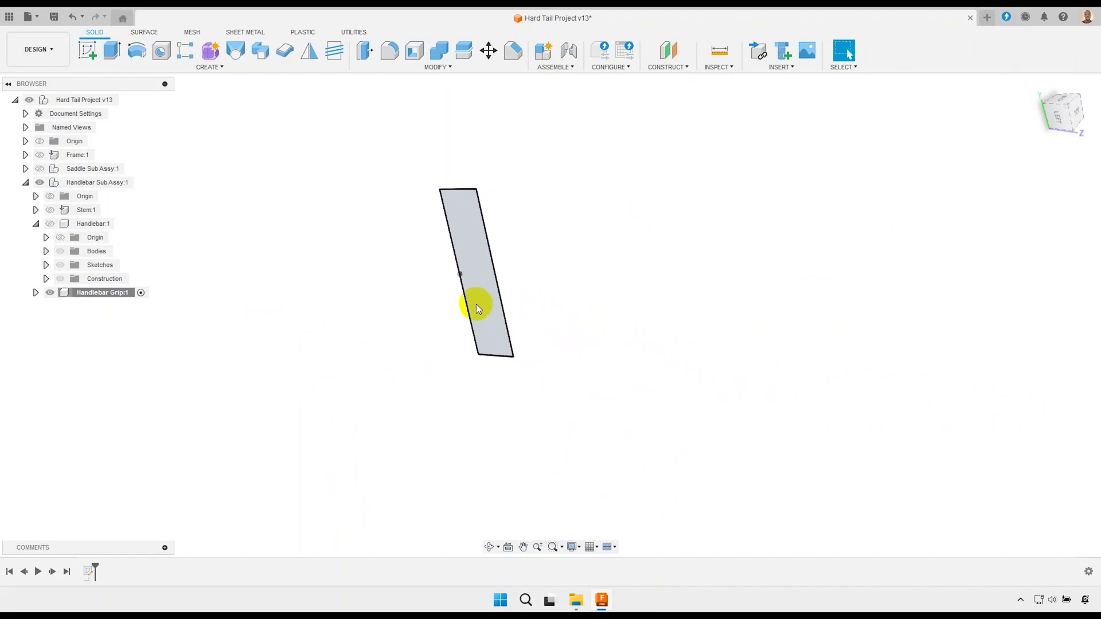
click(136, 50)
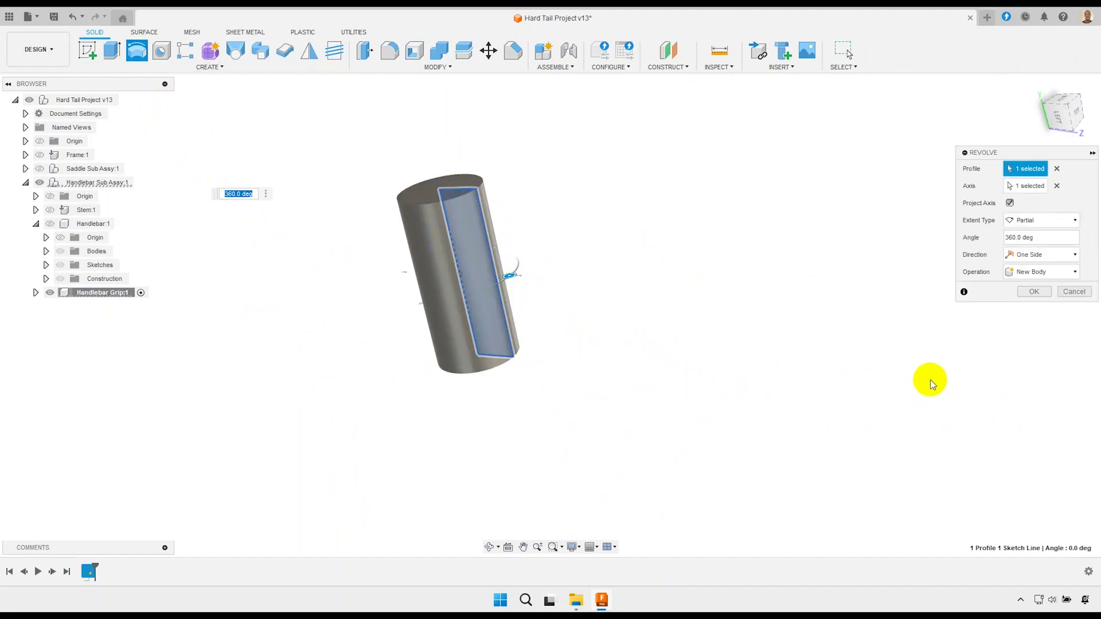
click(1035, 292)
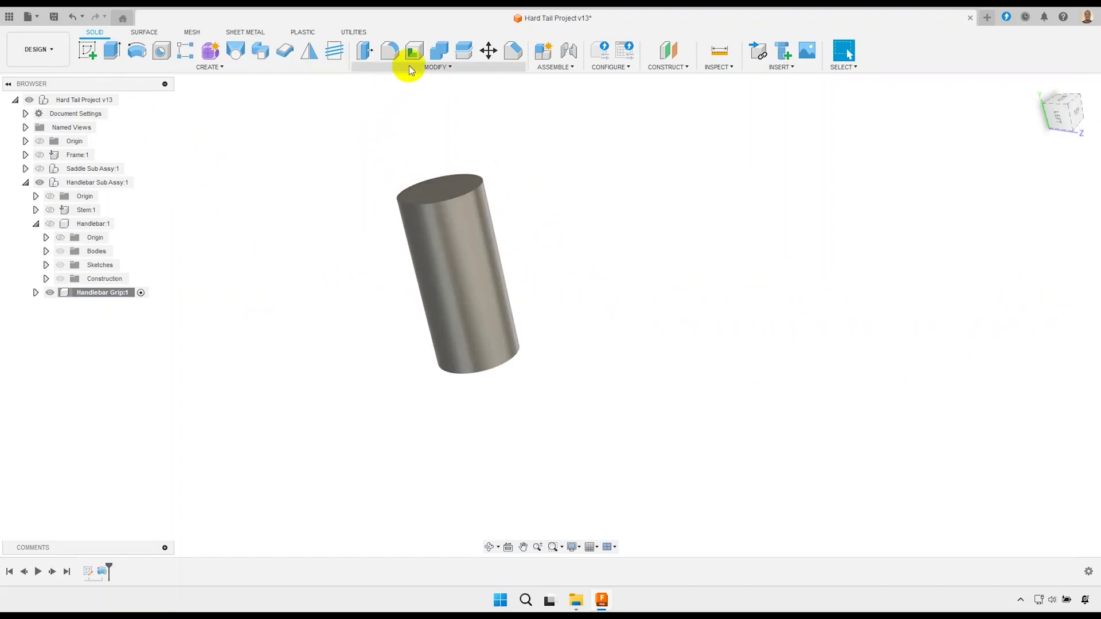
- Fillet the cylinder's top and bottom circular edges with a 2 mm radius
click(392, 54)
click(480, 179)
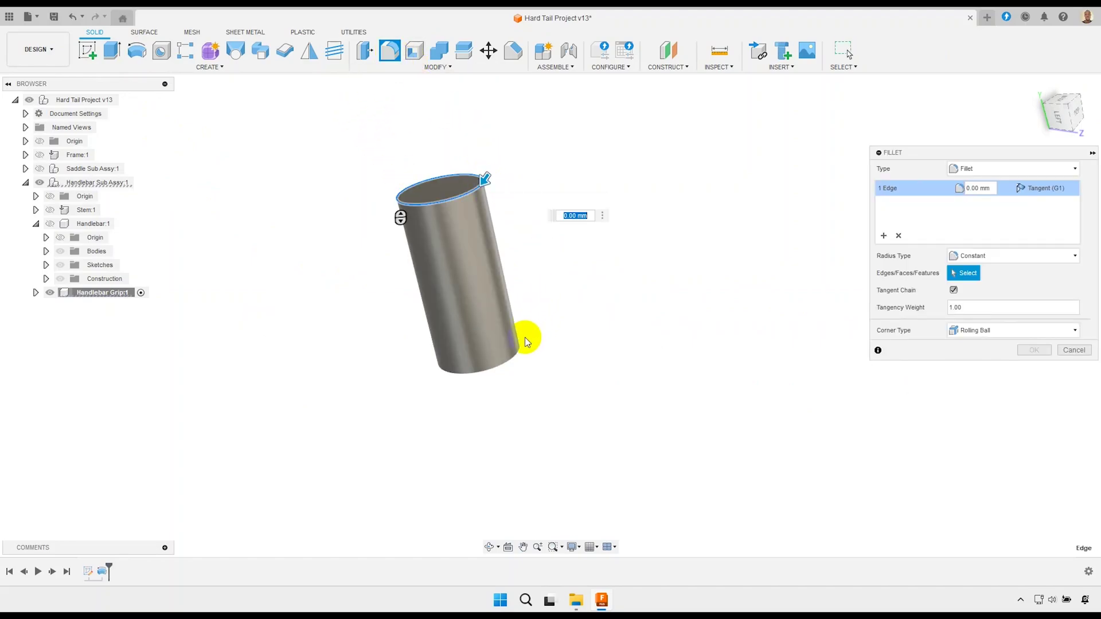
click(519, 354)
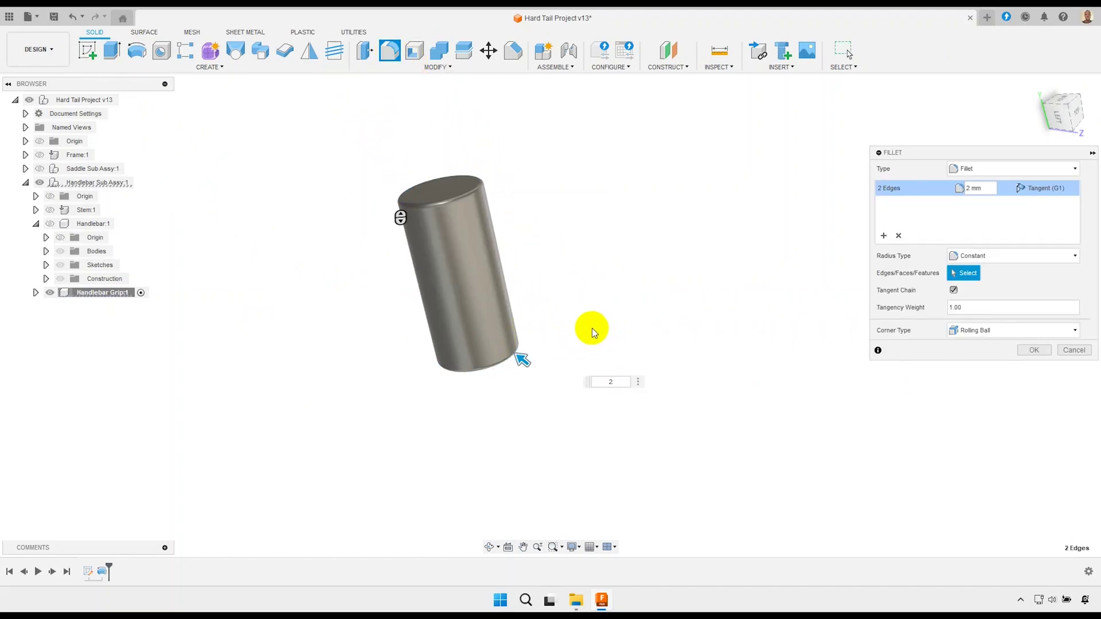
shift+middle_drag(592, 328, 483, 323)
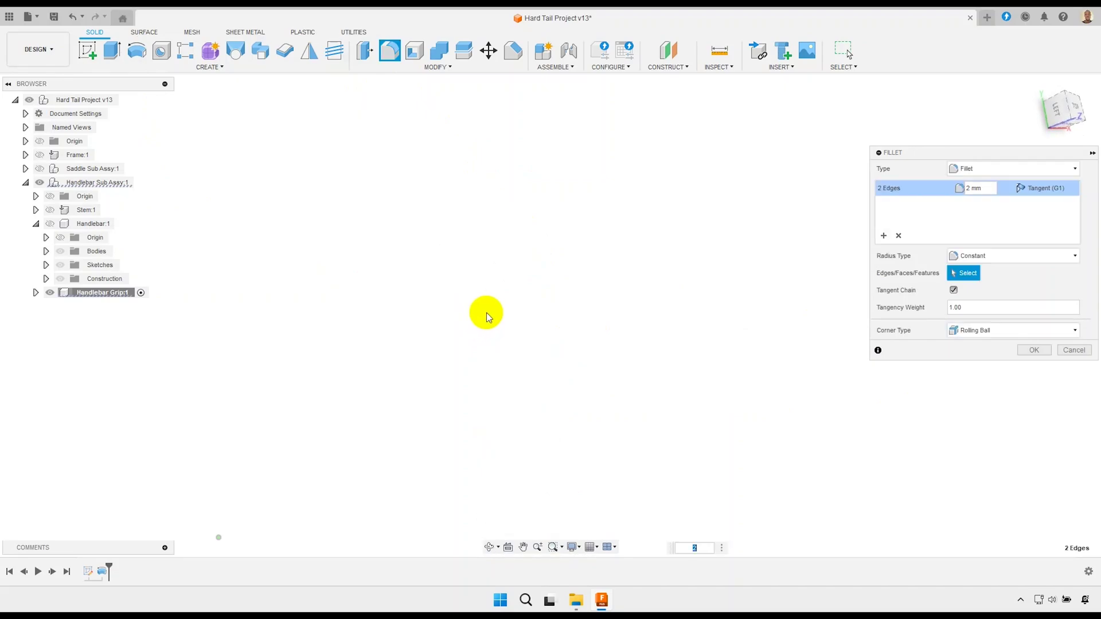
scroll(519, 338, down, 3)
scroll(511, 455, up, 1)
scroll(521, 449, up, 1)
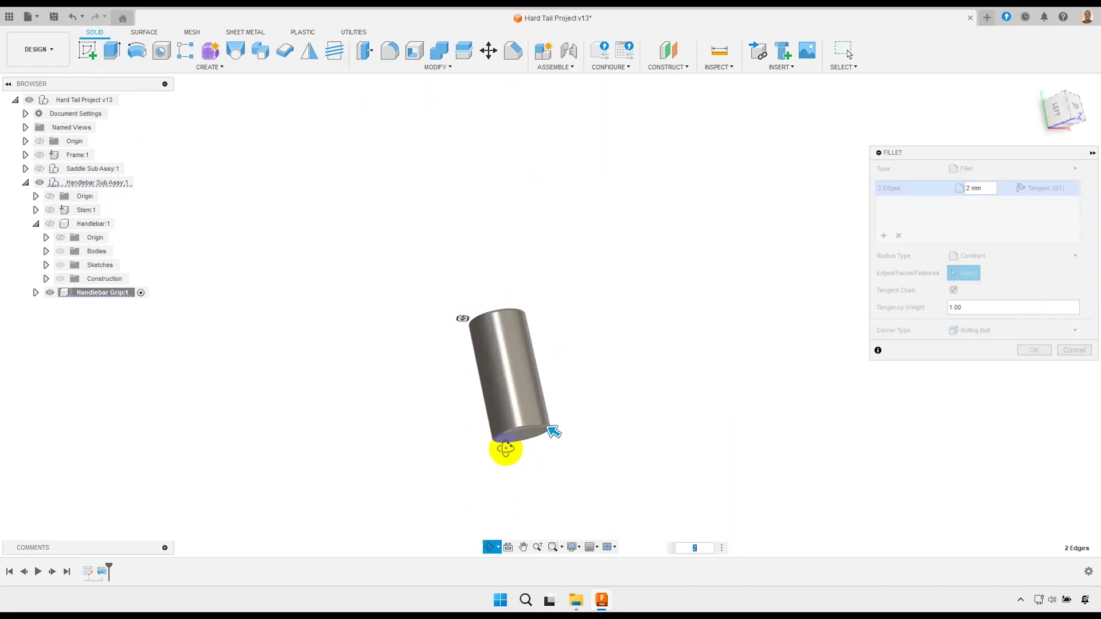
mouse_move(521, 448)
shift+middle_down()
mouse_move(505, 327)
mouse_move(467, 294)
mouse_move(573, 388)
shift+middle_up()
scroll(488, 338, up, 4)
click(1033, 350)
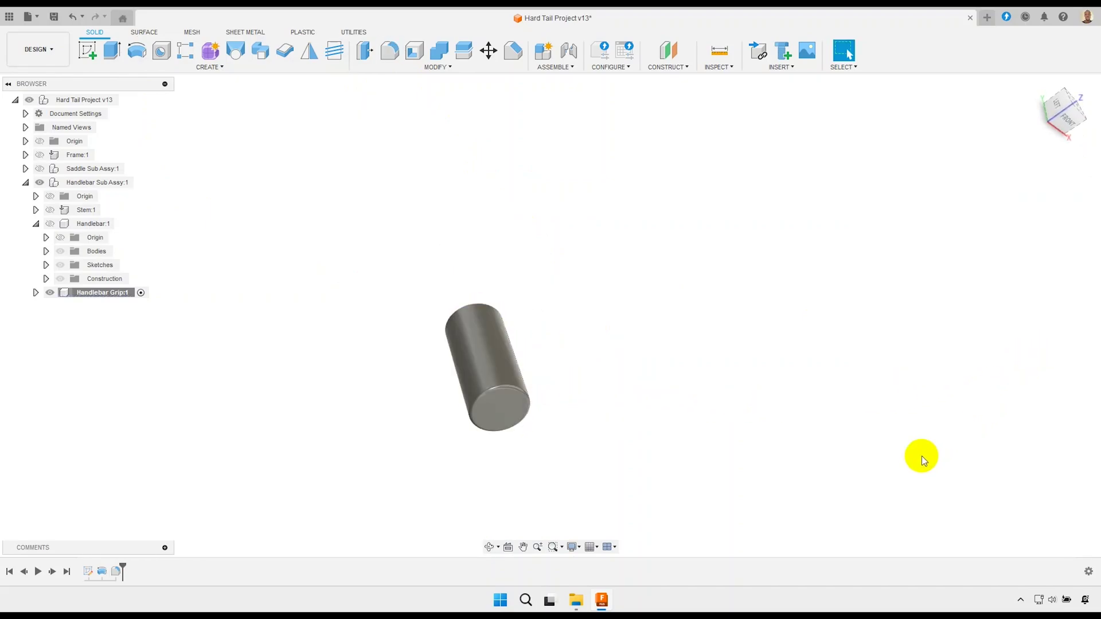
- Start a sketch on the cylinder's end face and draw a small 7 mm rectangle above the circle
click(498, 422)
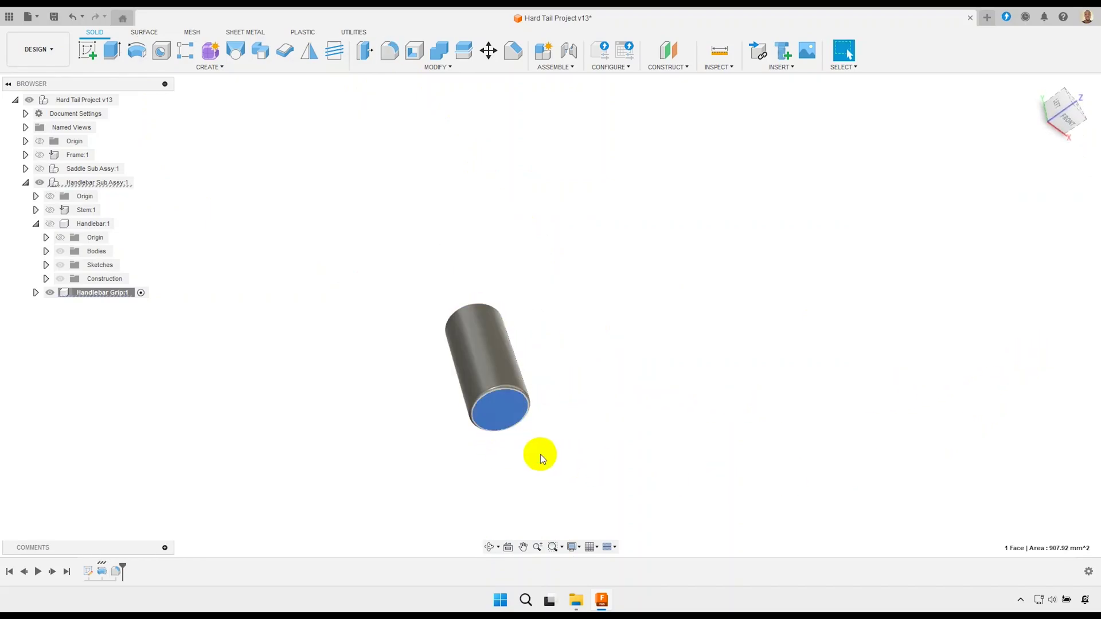
click(88, 50)
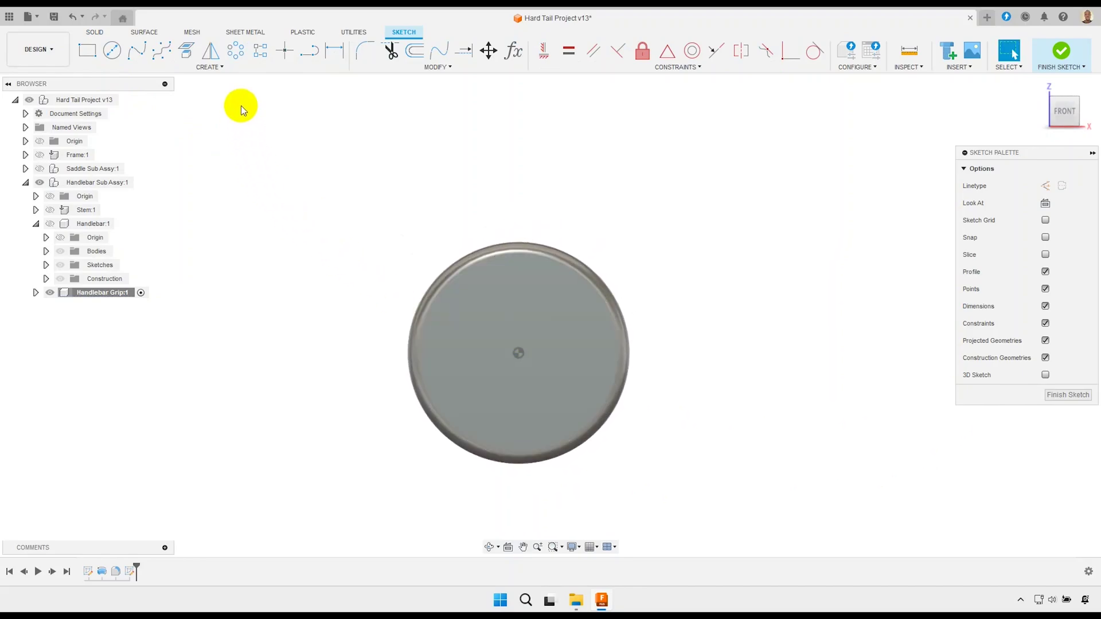
click(201, 67)
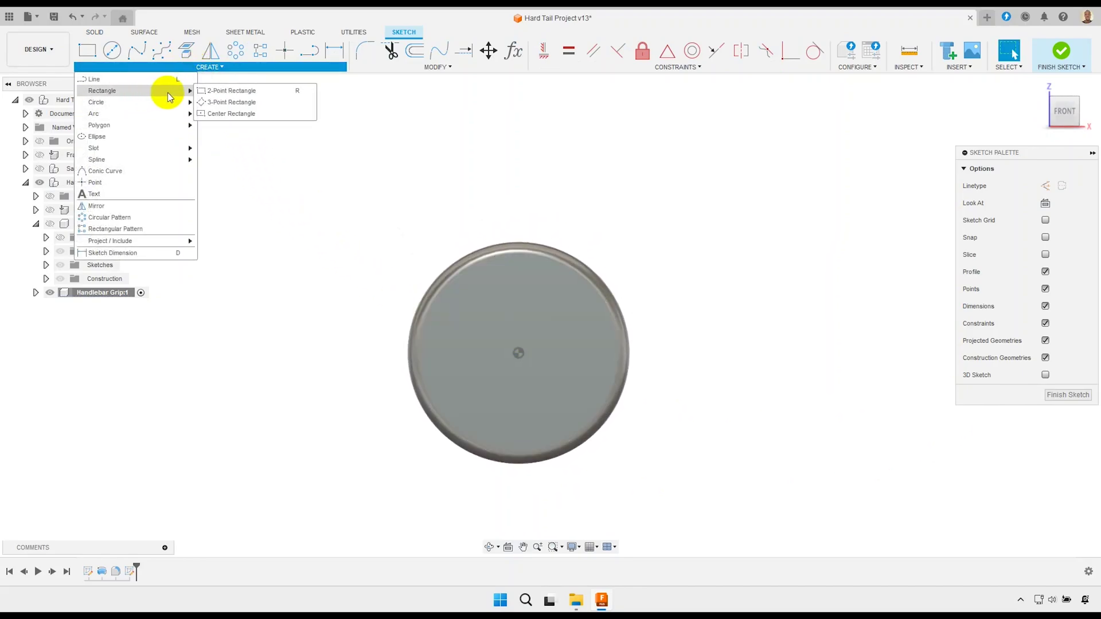
click(232, 91)
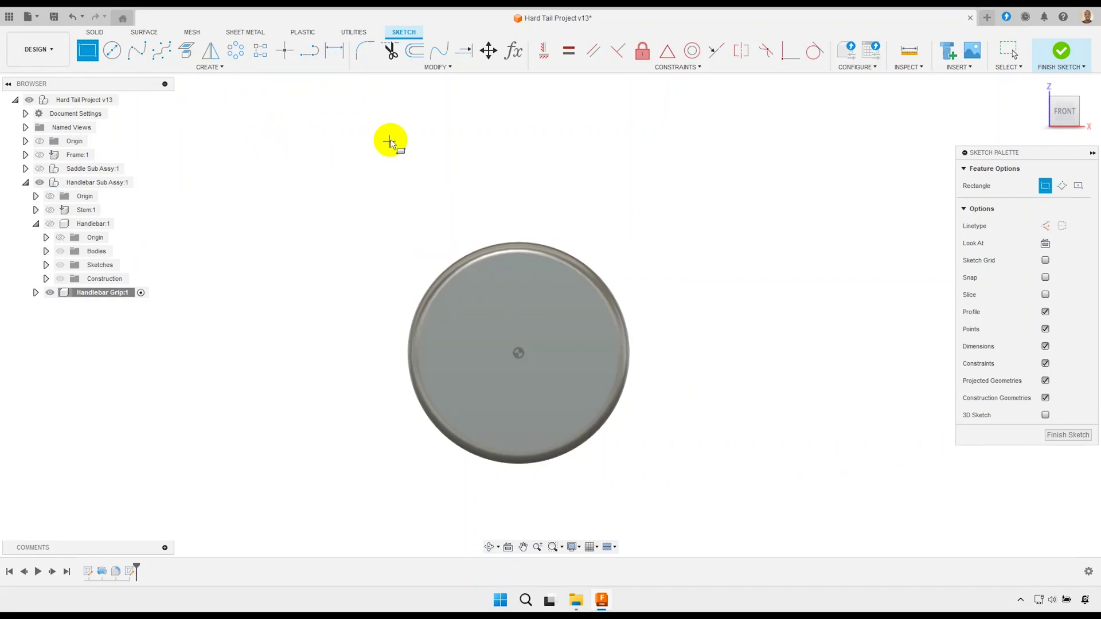
click(408, 114)
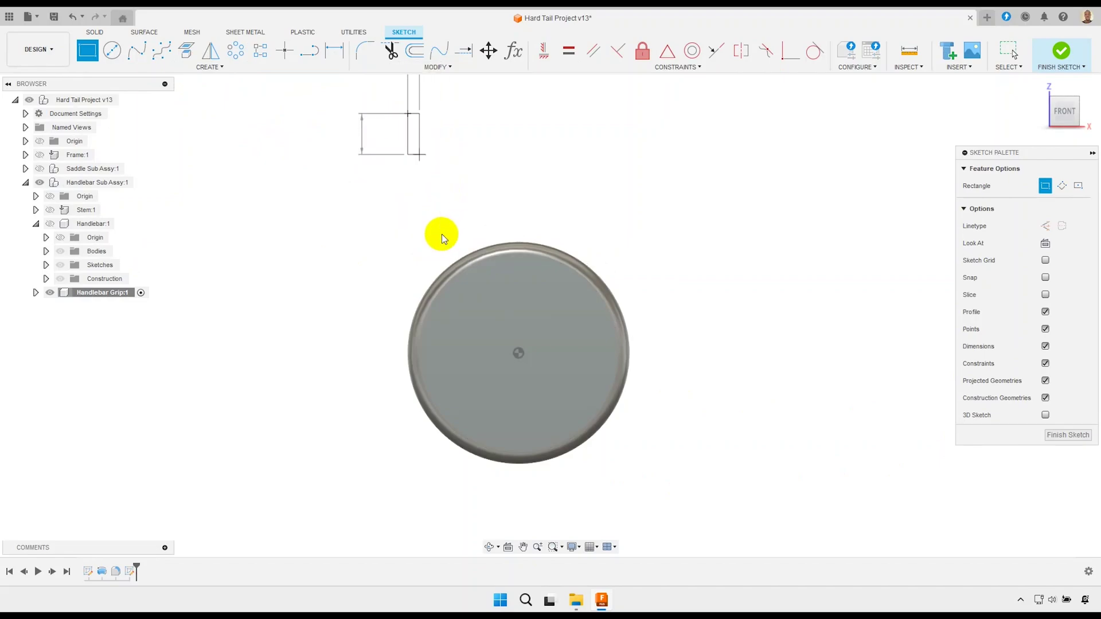
key(Return)
scroll(531, 240, up, 2)
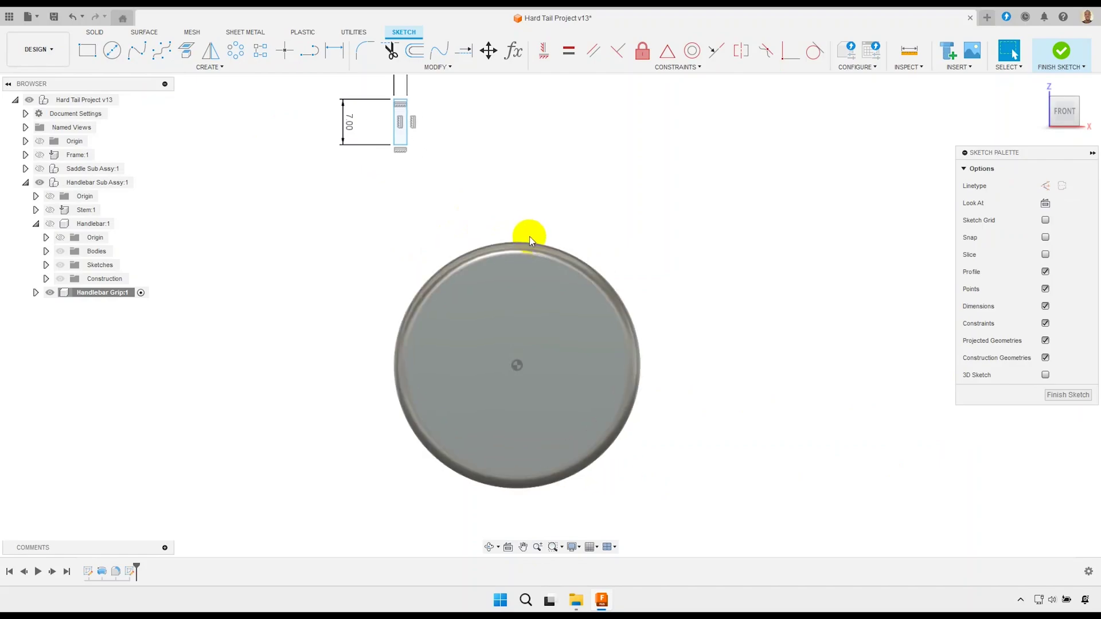
middle_drag(531, 239, 482, 262)
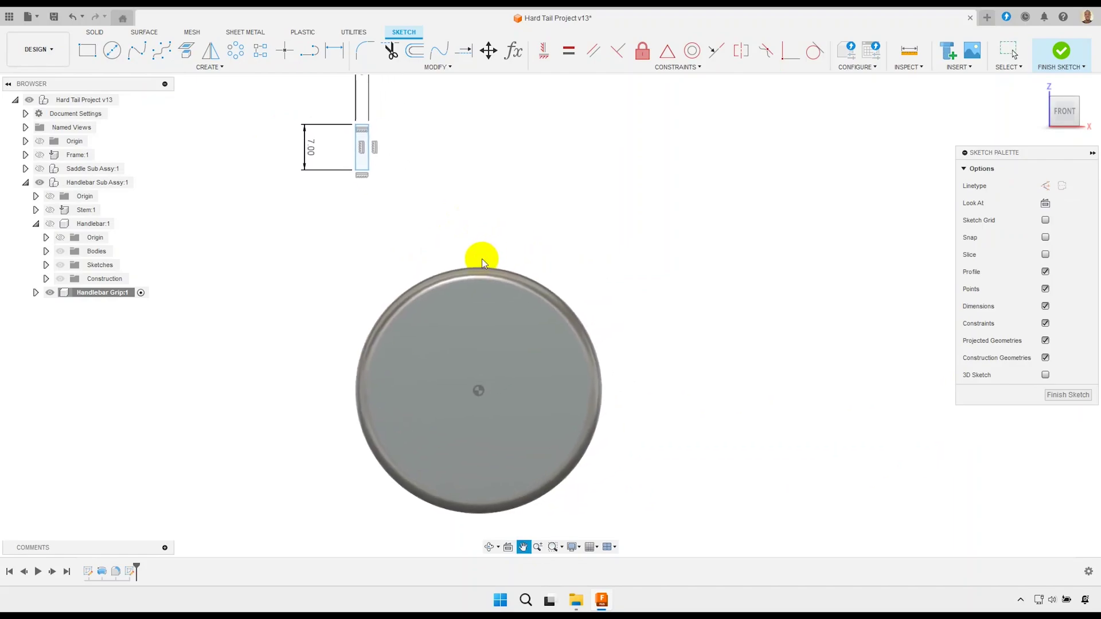
- Add a sketch point and align the rectangle vertically with the circle centre
click(285, 53)
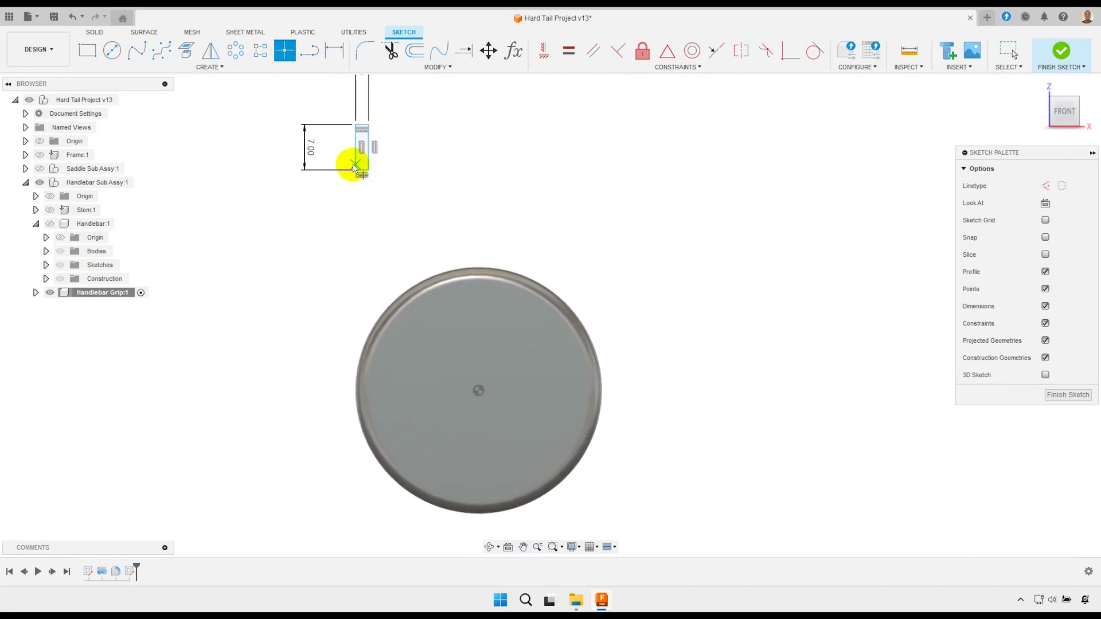
scroll(354, 168, up, 3)
right_click(467, 184)
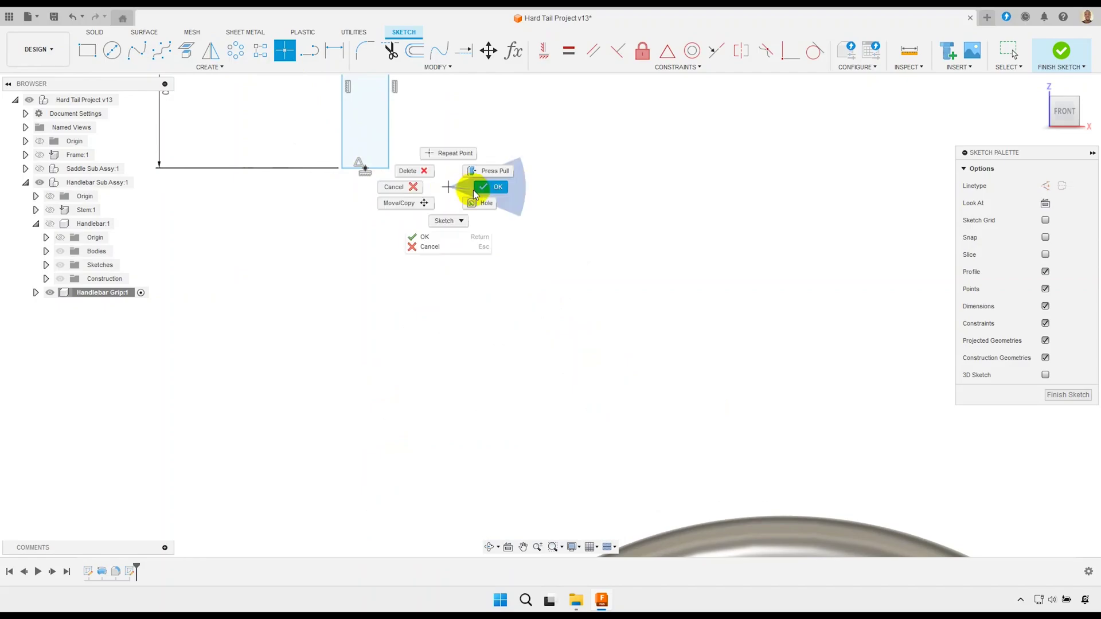
click(537, 184)
click(549, 56)
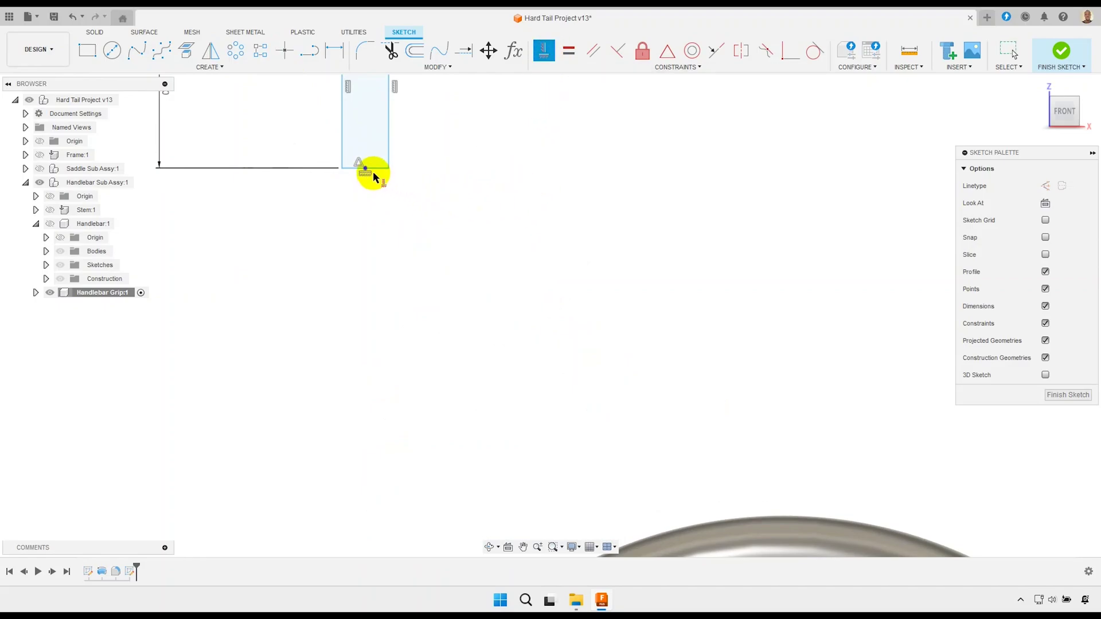
click(367, 169)
scroll(422, 238, down, 3)
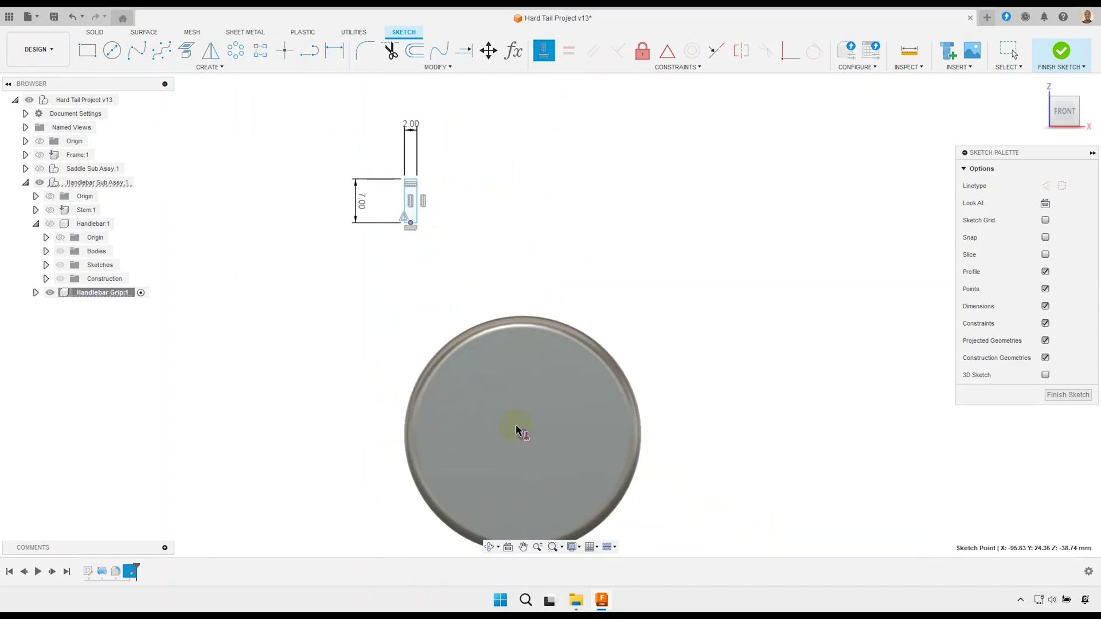
click(523, 437)
right_click(591, 258)
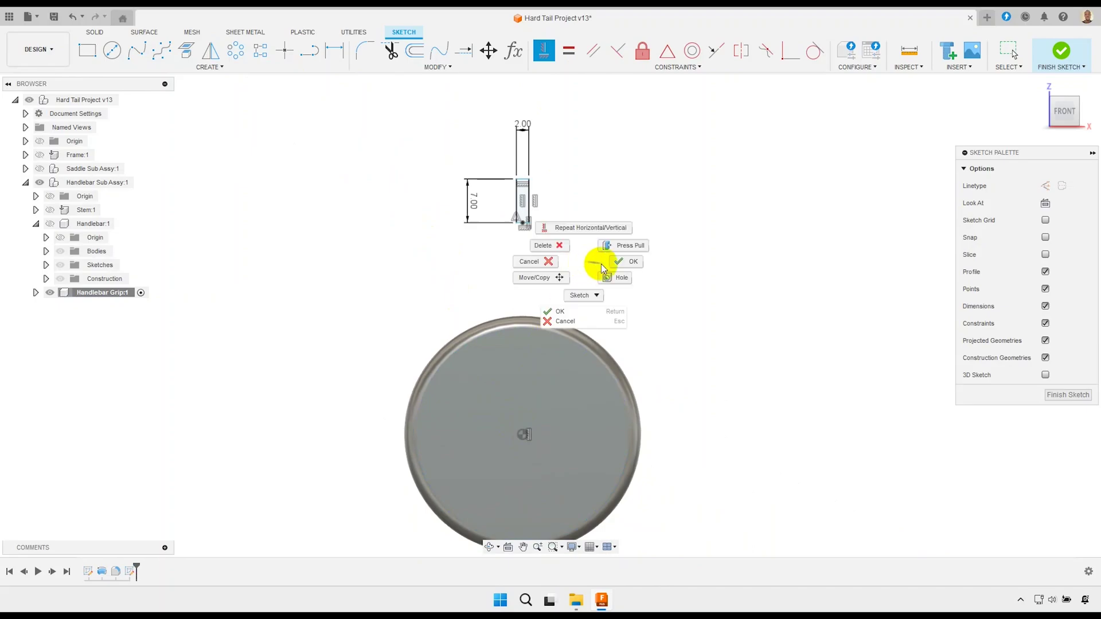
click(622, 267)
- Dimension the rectangle corner 18 mm from the circle centre
click(335, 50)
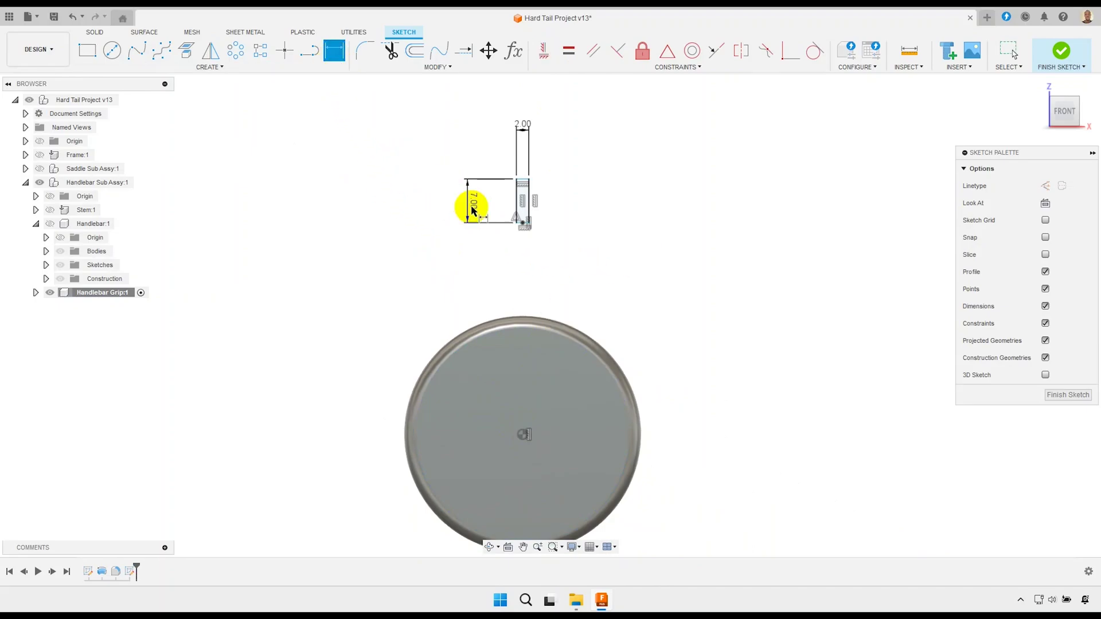
scroll(531, 227, up, 2)
scroll(500, 217, up, 2)
scroll(505, 270, down, 4)
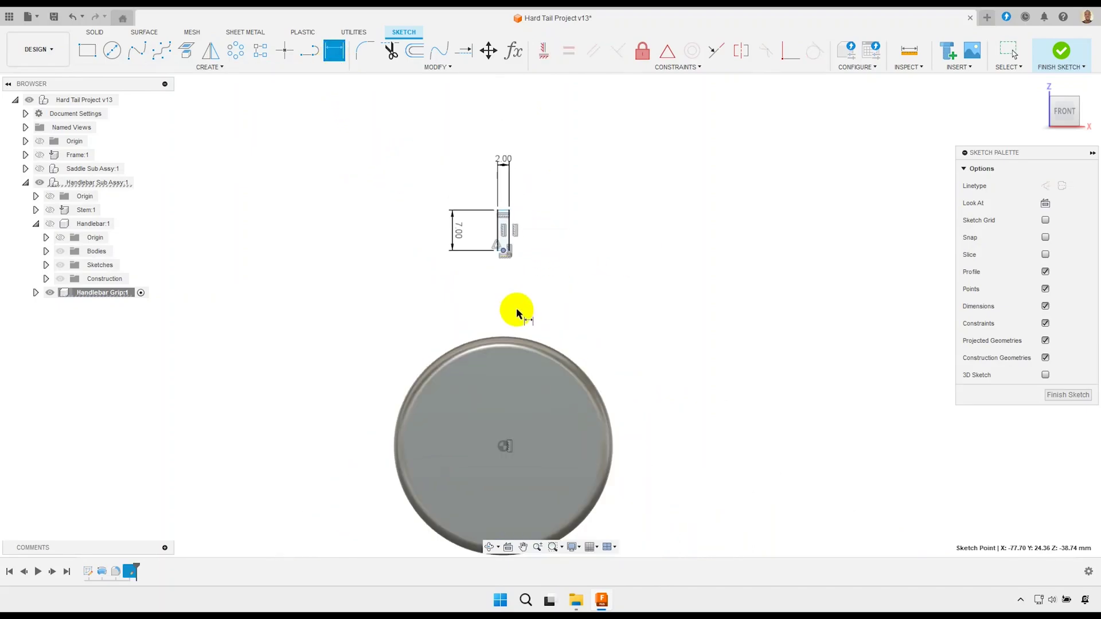
click(504, 447)
click(644, 401)
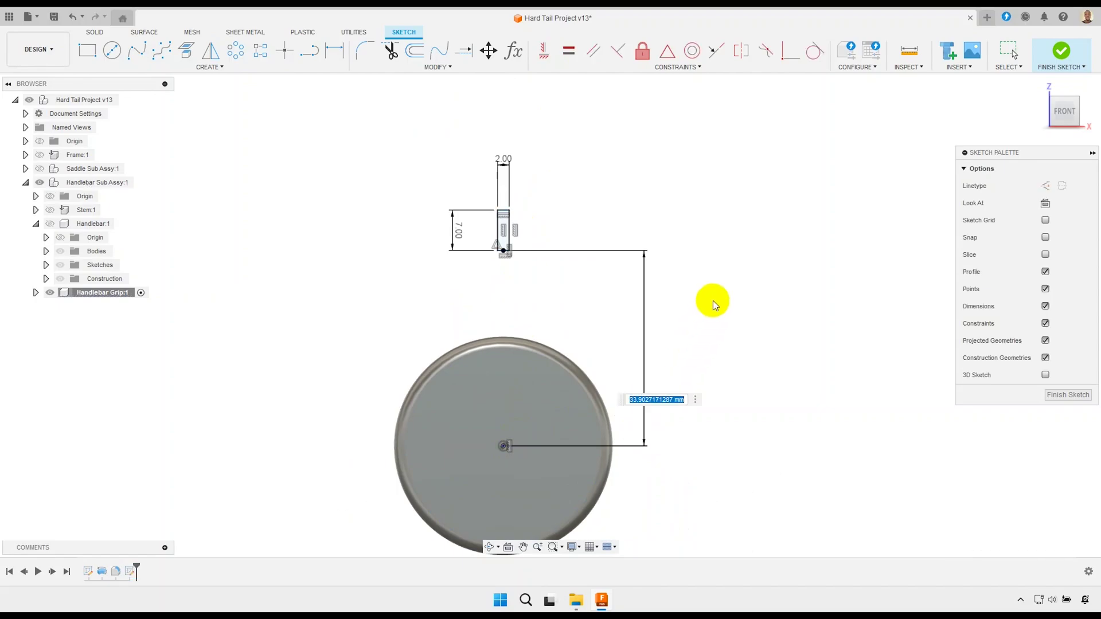
text(18)
key(Return)
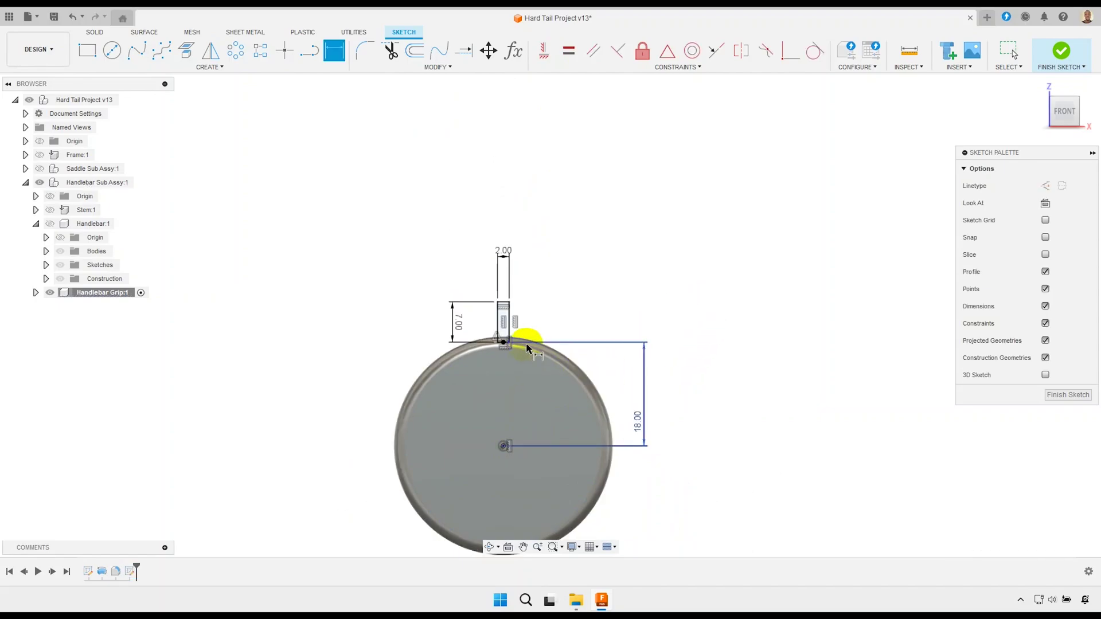
- Change the rectangle's 7 mm side to 8 mm and finish the groove sketch
scroll(499, 343, up, 5)
scroll(485, 331, down, 4)
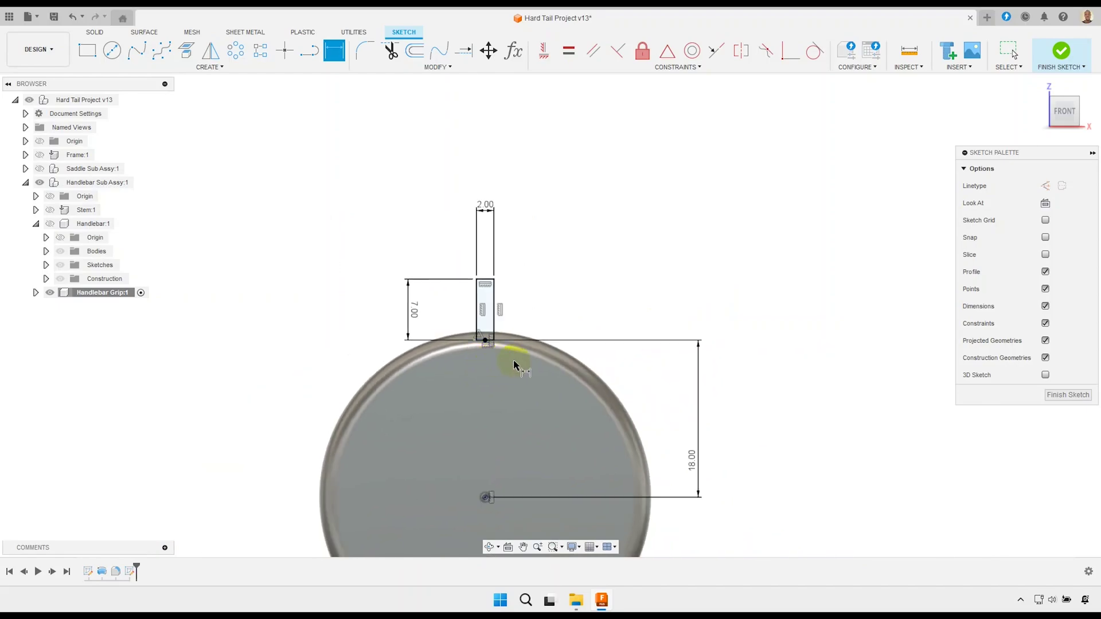
right_click(550, 284)
click(584, 277)
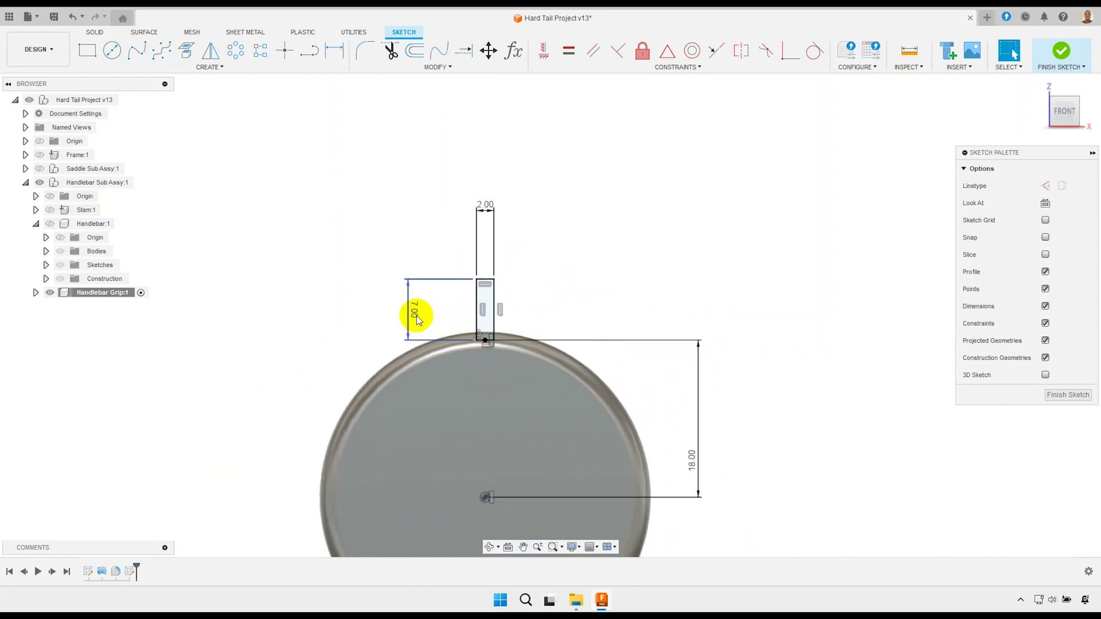
text(8)
key(Return)
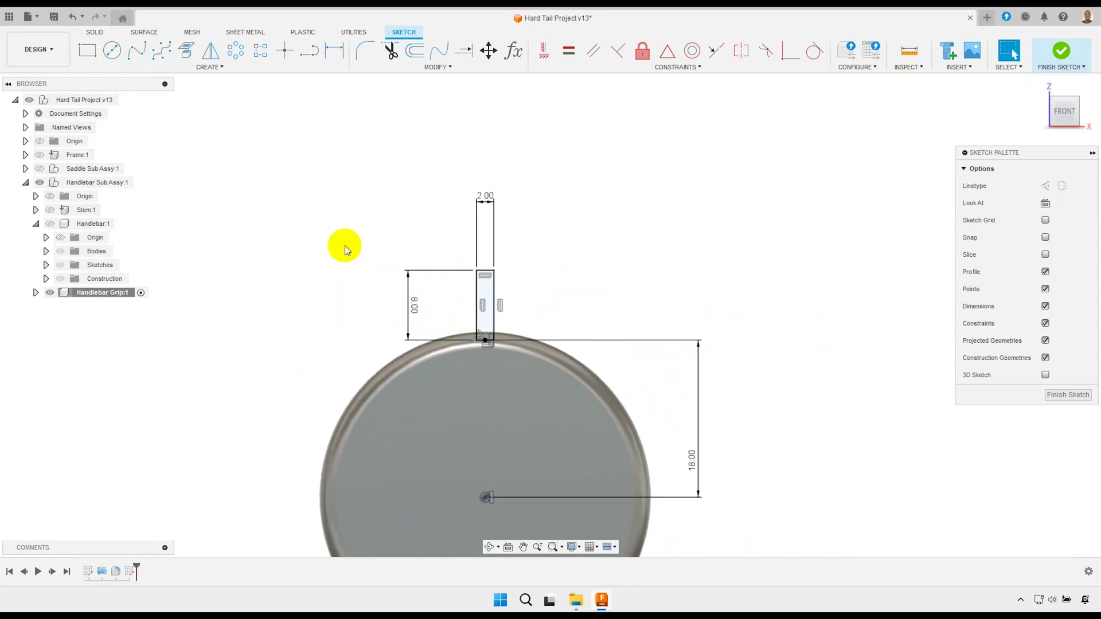
click(1059, 53)
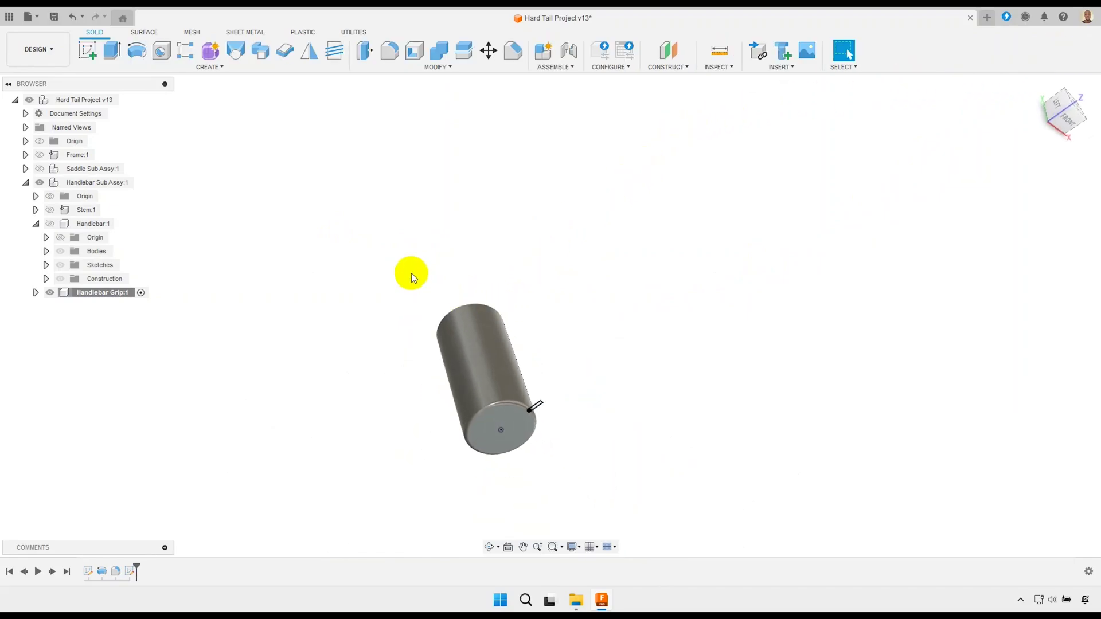
- Extrude the small rectangle profile as a cut with the extent set to All
click(112, 50)
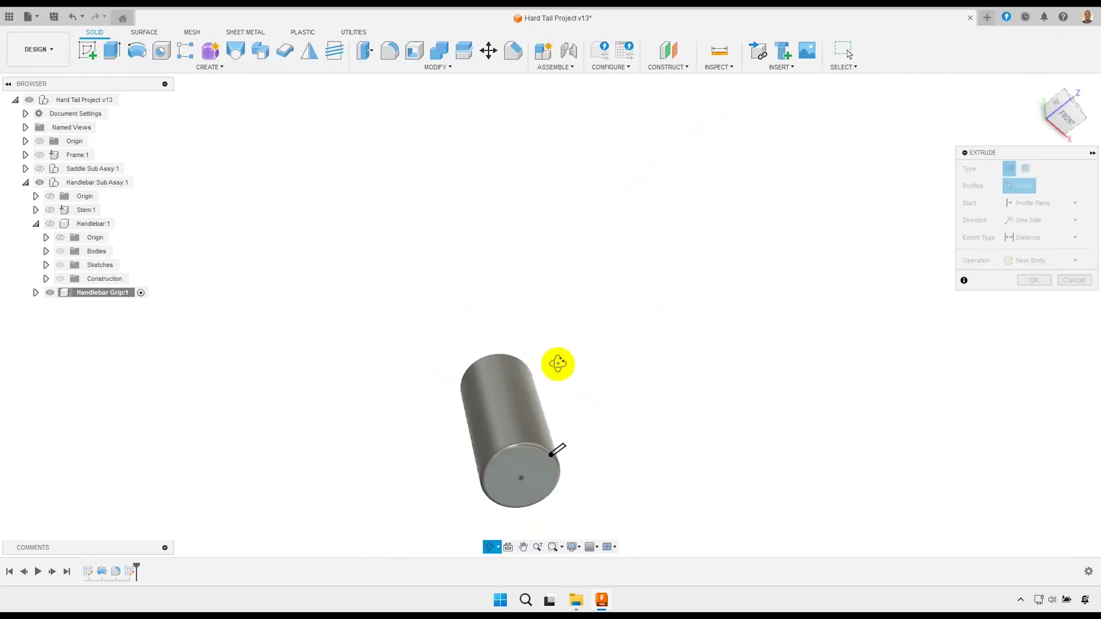
scroll(553, 359, up, 2)
scroll(572, 466, up, 3)
scroll(568, 432, up, 2)
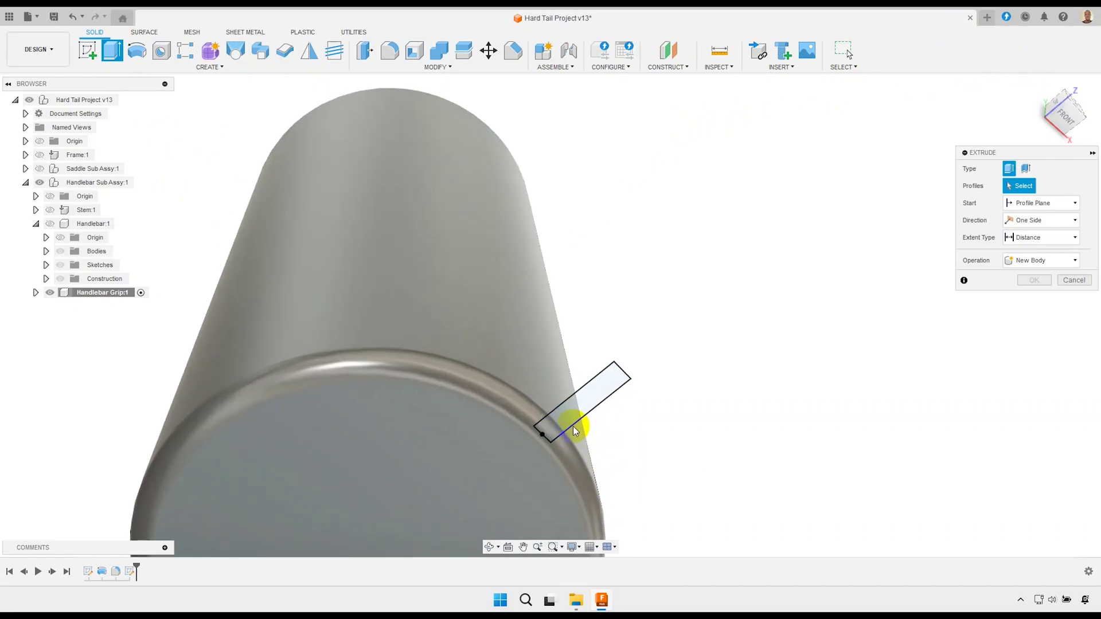
scroll(572, 426, up, 1)
click(565, 415)
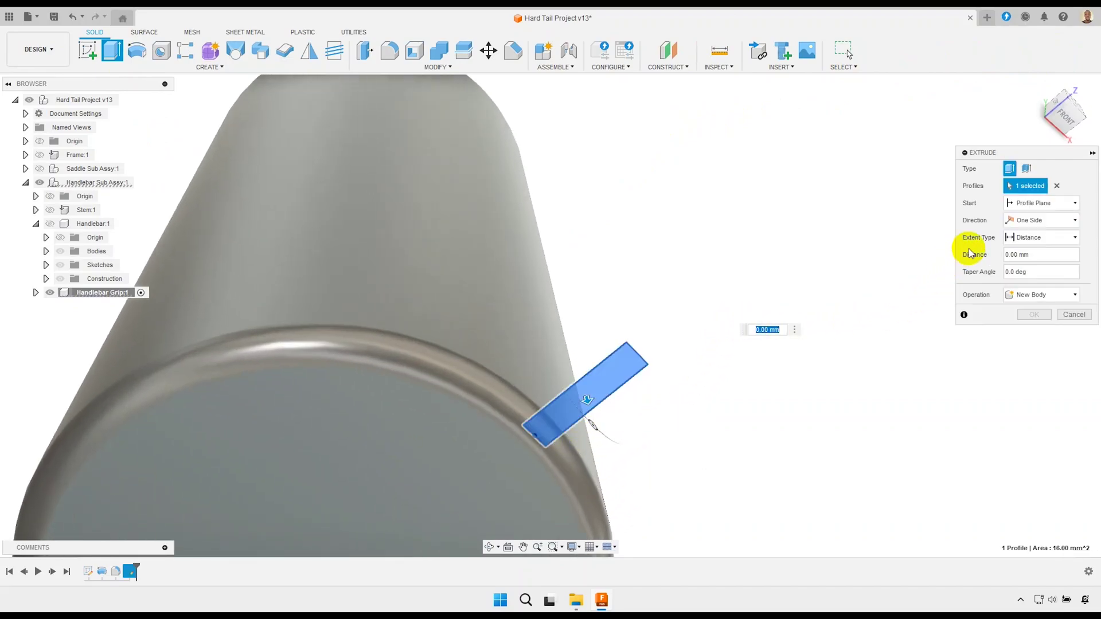
drag(584, 399, 564, 288)
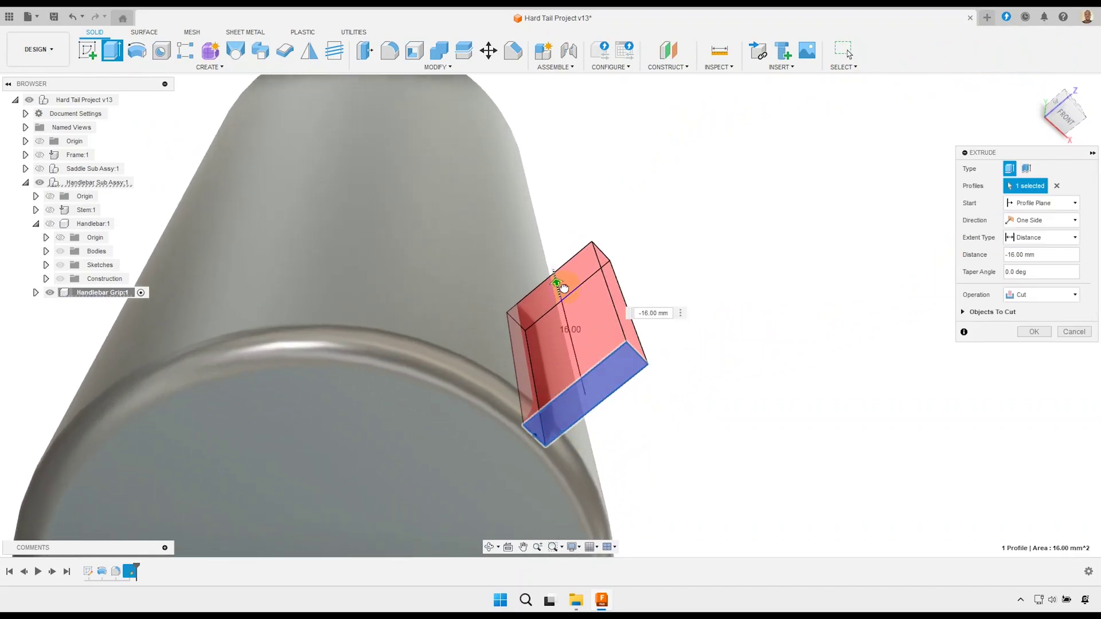
click(1032, 237)
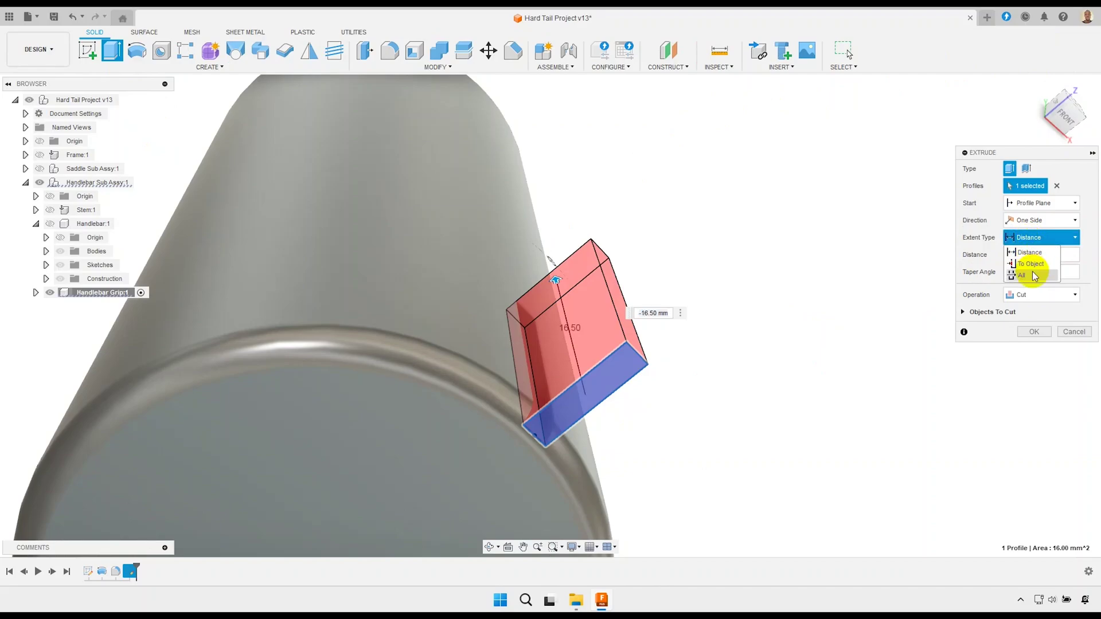
click(1019, 280)
- Orbit around the grip to check the slot along its length, then apply the cut
scroll(652, 304, down, 5)
scroll(620, 297, down, 4)
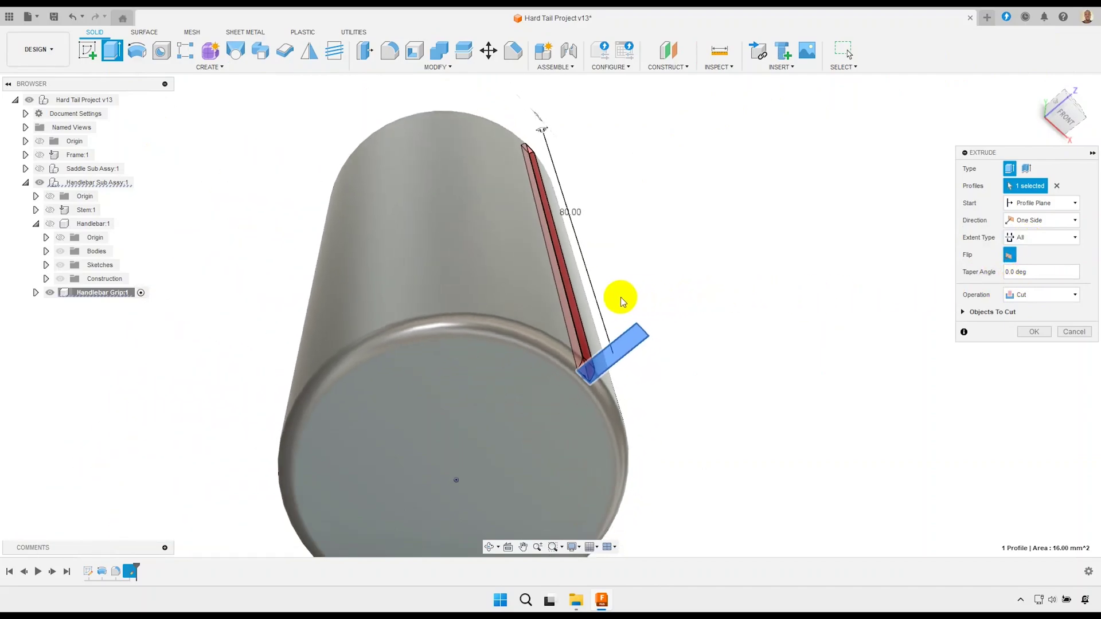
mouse_move(422, 430)
shift+middle_down()
mouse_move(535, 374)
mouse_move(295, 329)
mouse_move(448, 393)
shift+middle_up()
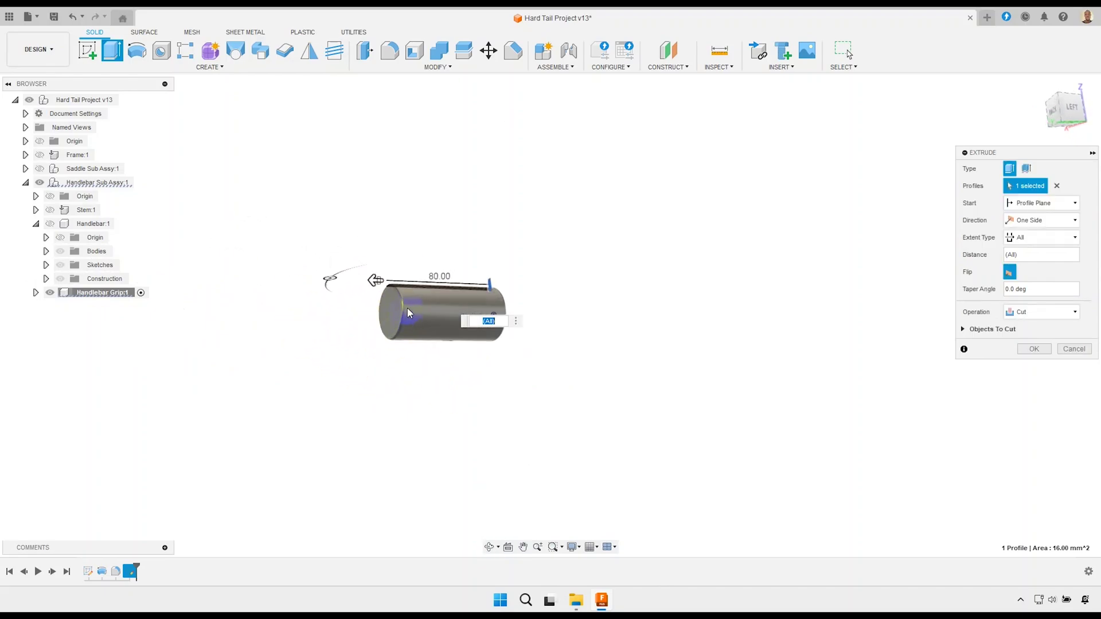
shift+middle_drag(407, 308, 417, 312)
scroll(322, 221, up, 2)
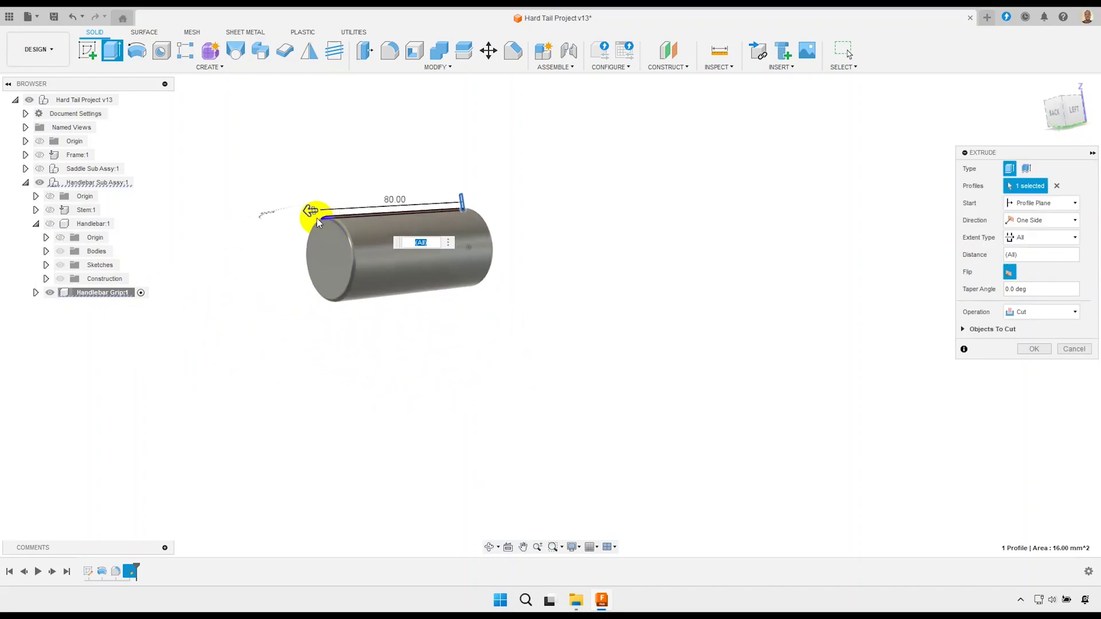
middle_drag(317, 218, 671, 514)
scroll(480, 344, up, 2)
scroll(490, 354, down, 2)
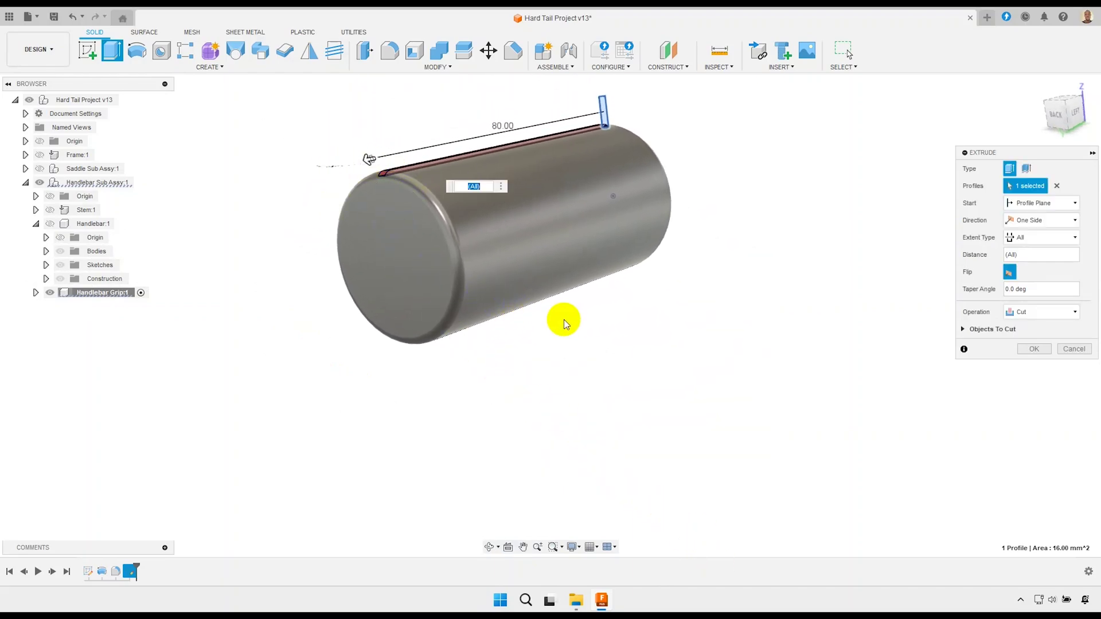
click(1035, 350)
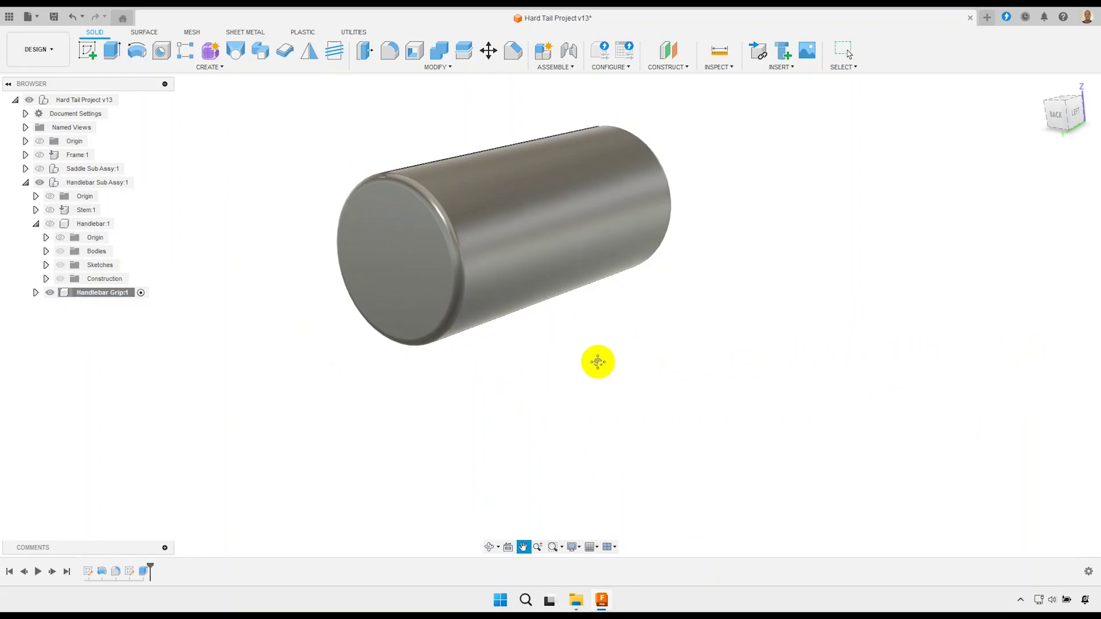
mouse_move(595, 361)
shift+middle_down()
mouse_move(469, 219)
mouse_move(395, 301)
mouse_move(469, 424)
mouse_move(502, 398)
mouse_move(551, 410)
shift+middle_up()
scroll(469, 219, down, 1)
scroll(476, 215, up, 2)
scroll(476, 214, down, 3)
scroll(513, 394, down, 3)
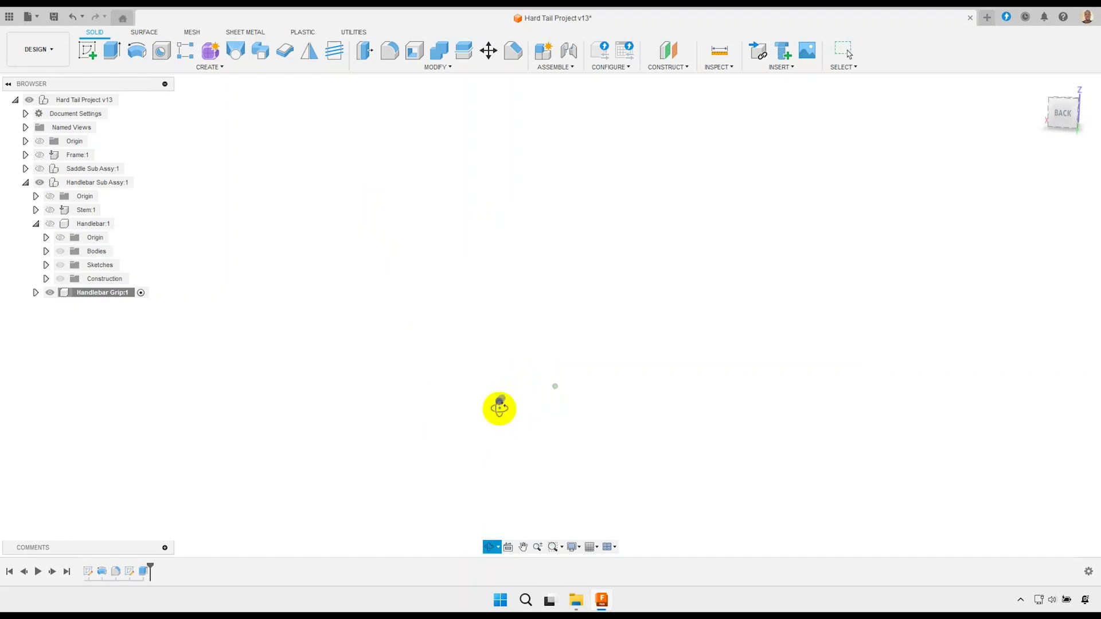
scroll(501, 425, up, 2)
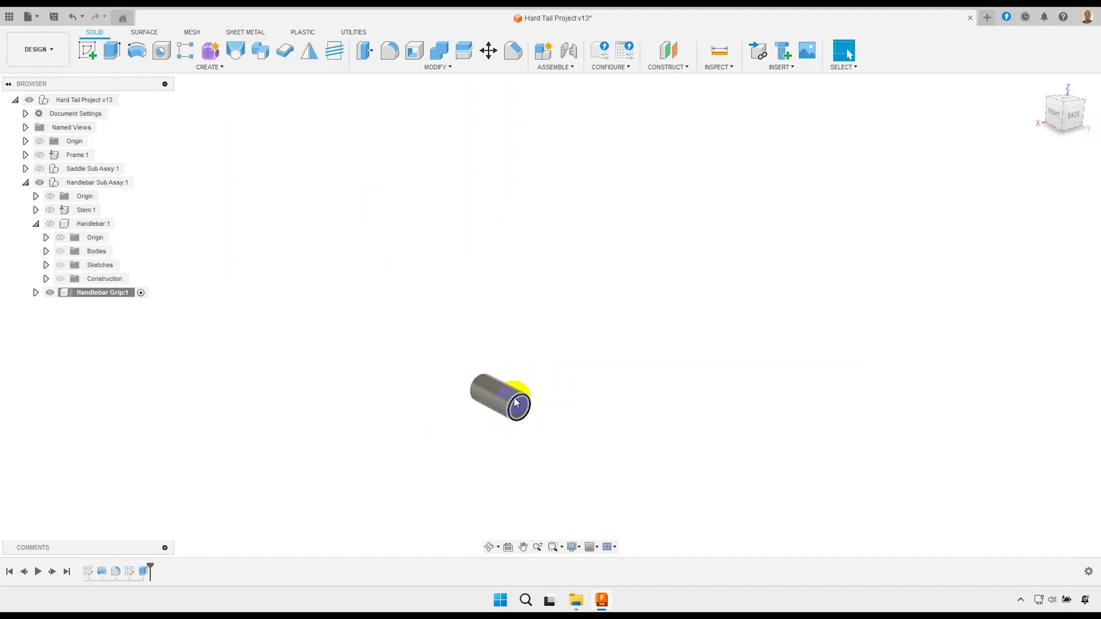
scroll(504, 418, up, 3)
shift+middle_drag(506, 414, 508, 412)
scroll(504, 409, up, 2)
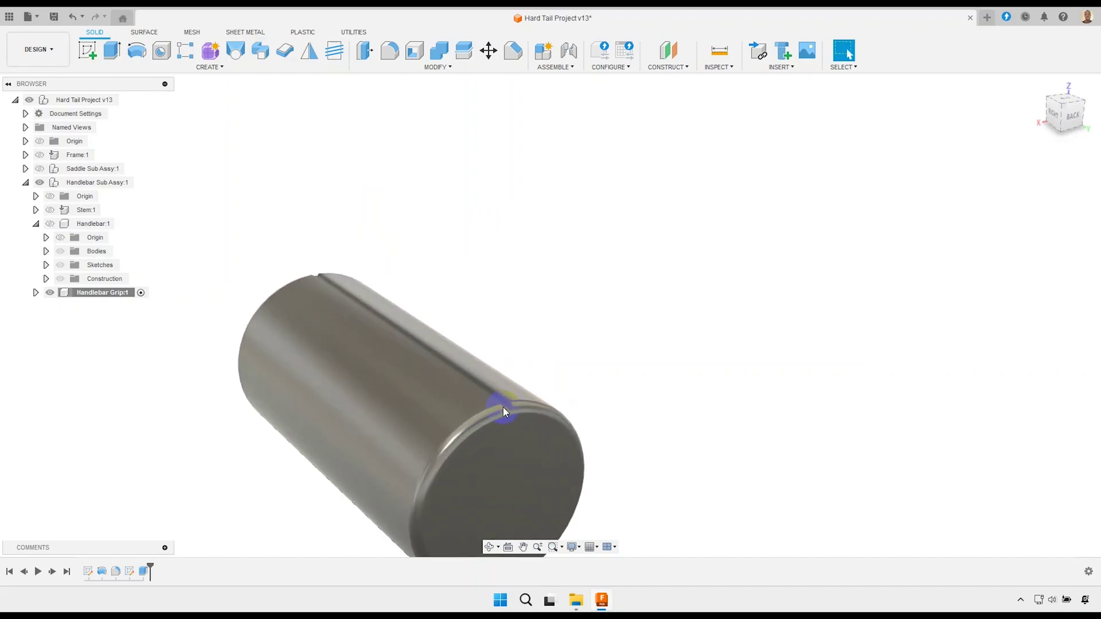
scroll(504, 407, up, 3)
scroll(507, 361, down, 4)
scroll(499, 356, down, 2)
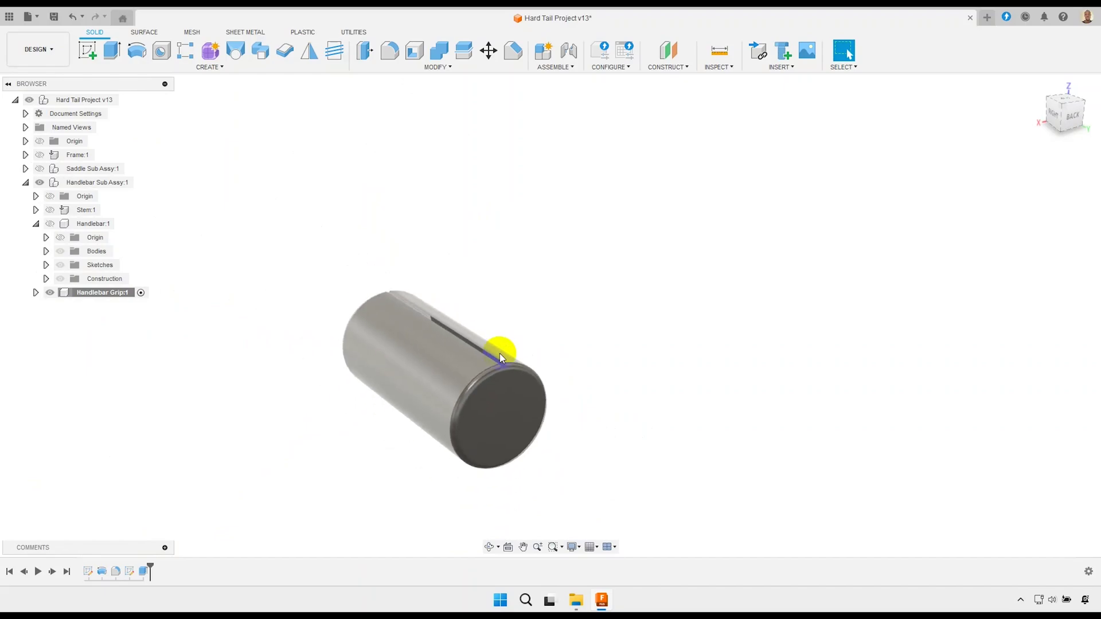
scroll(482, 379, down, 2)
scroll(470, 378, down, 2)
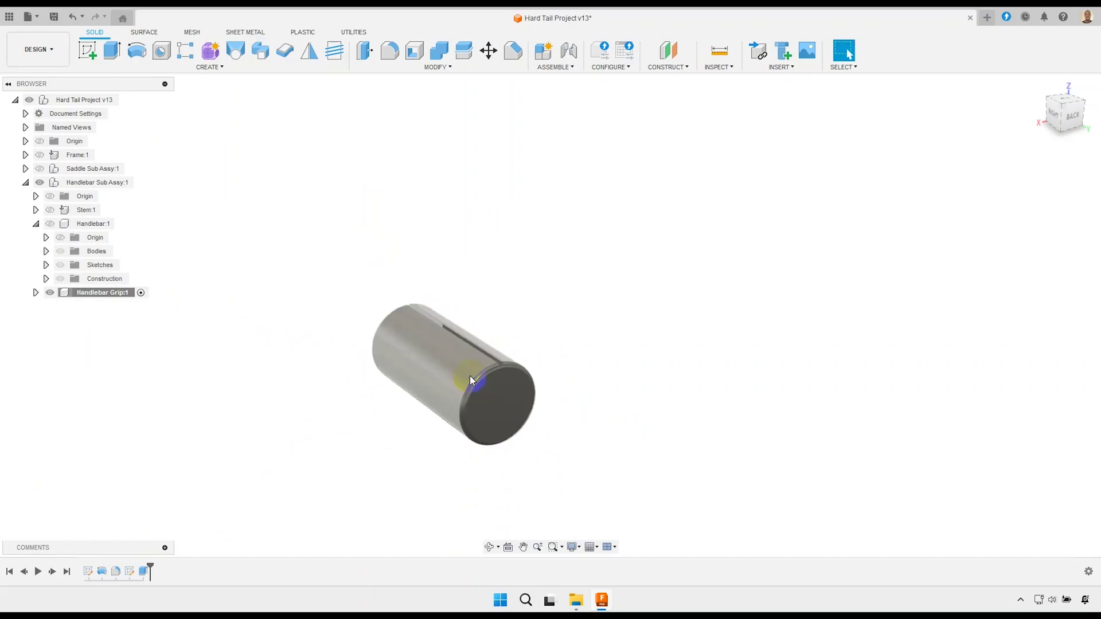
middle_drag(470, 378, 472, 373)
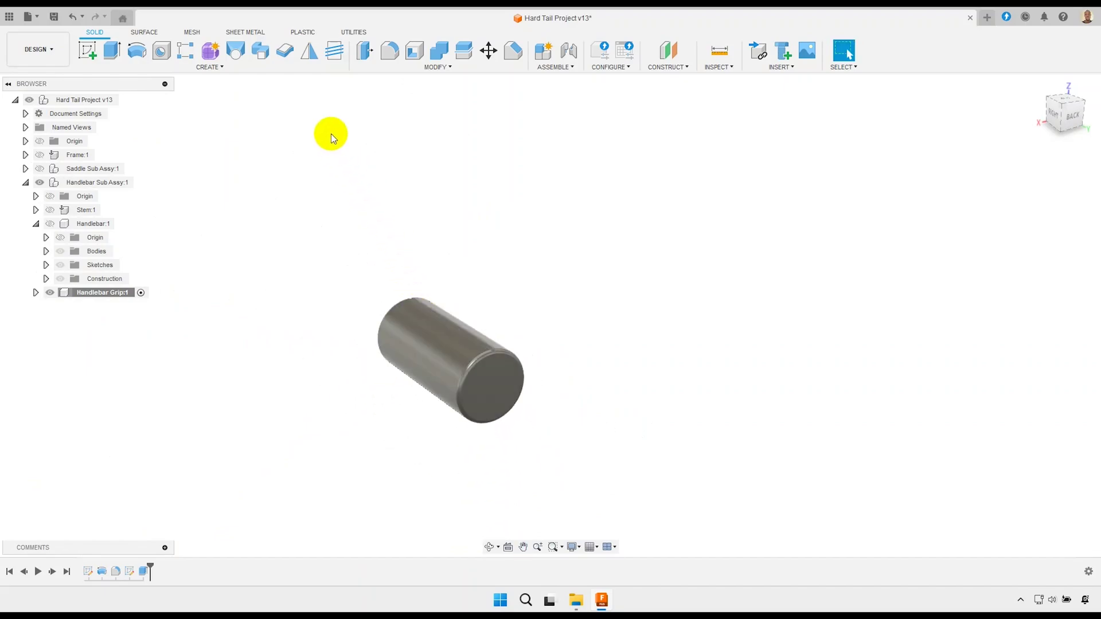
- Set up a circular pattern of the groove extrude feature around an origin axis
click(185, 50)
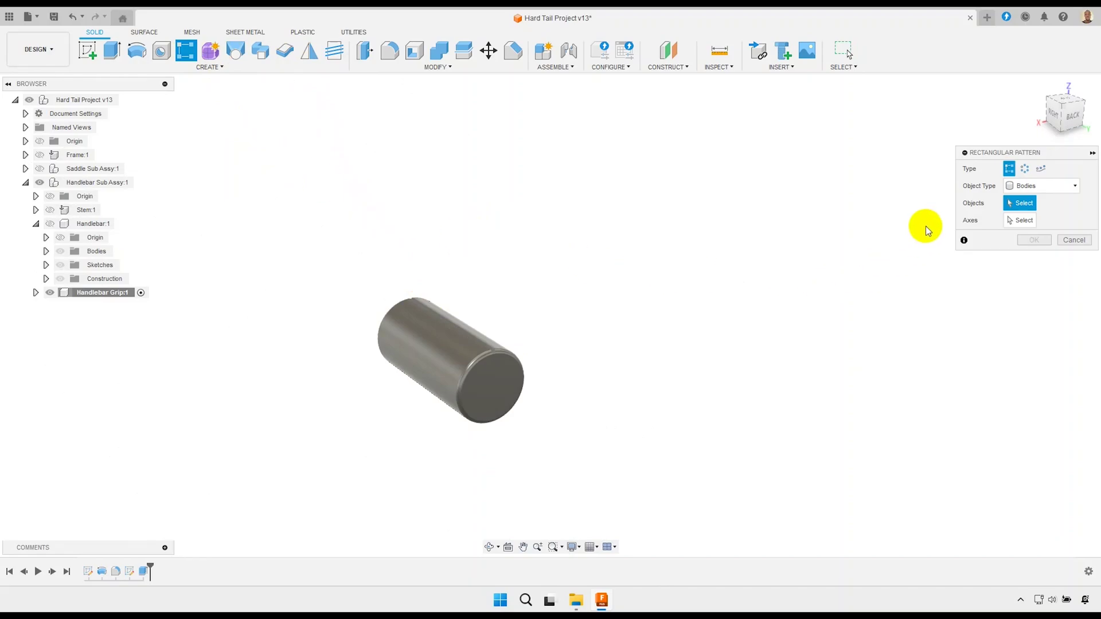
click(1026, 188)
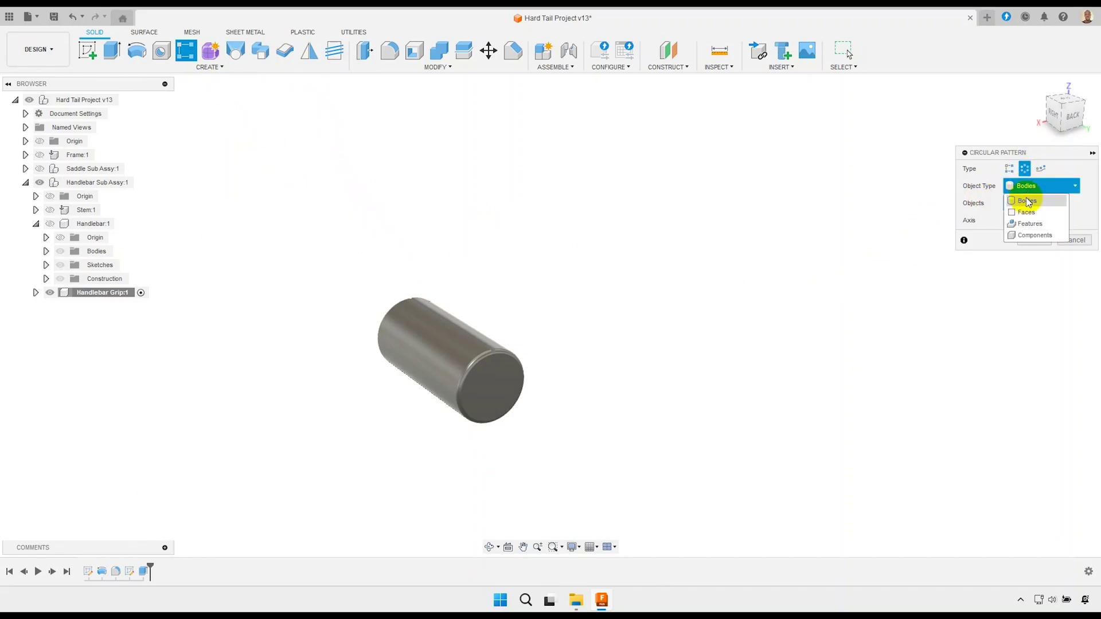
click(1026, 217)
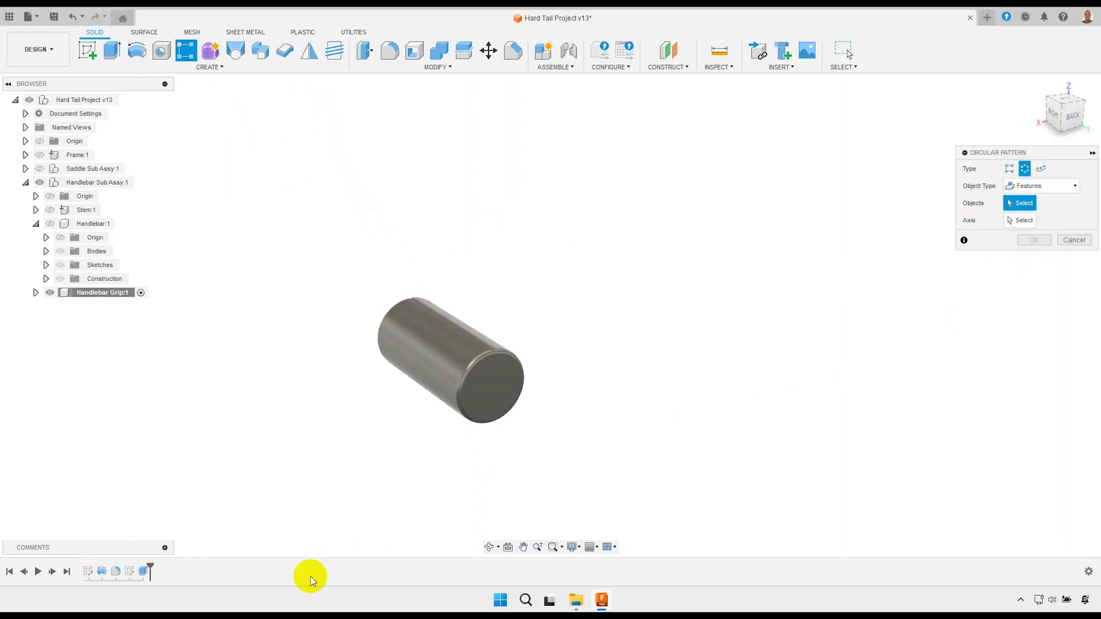
click(143, 573)
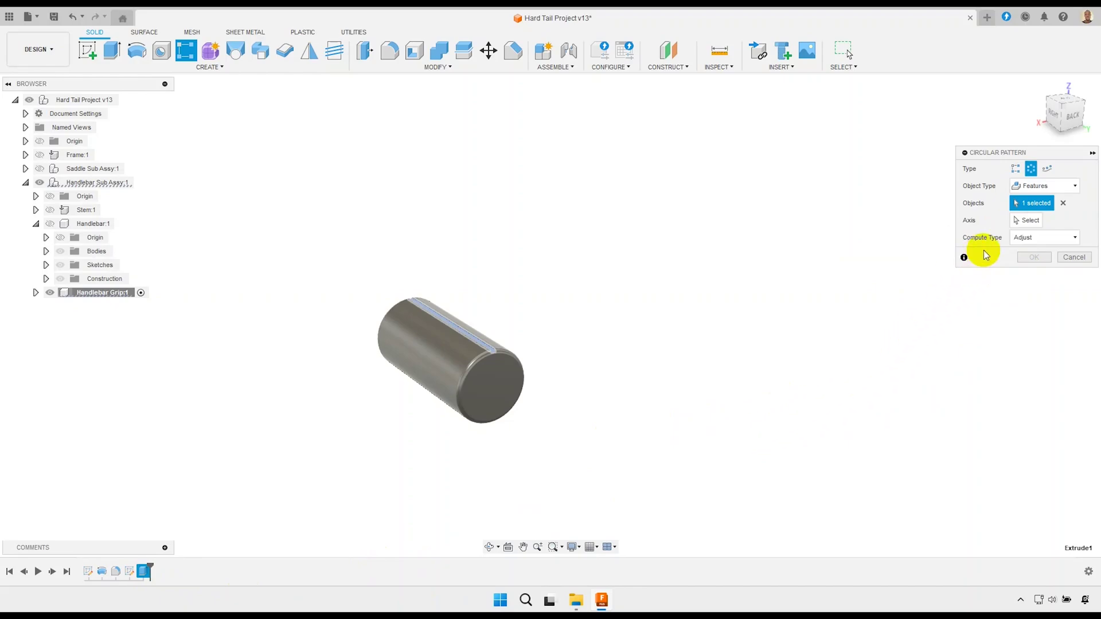
click(1027, 220)
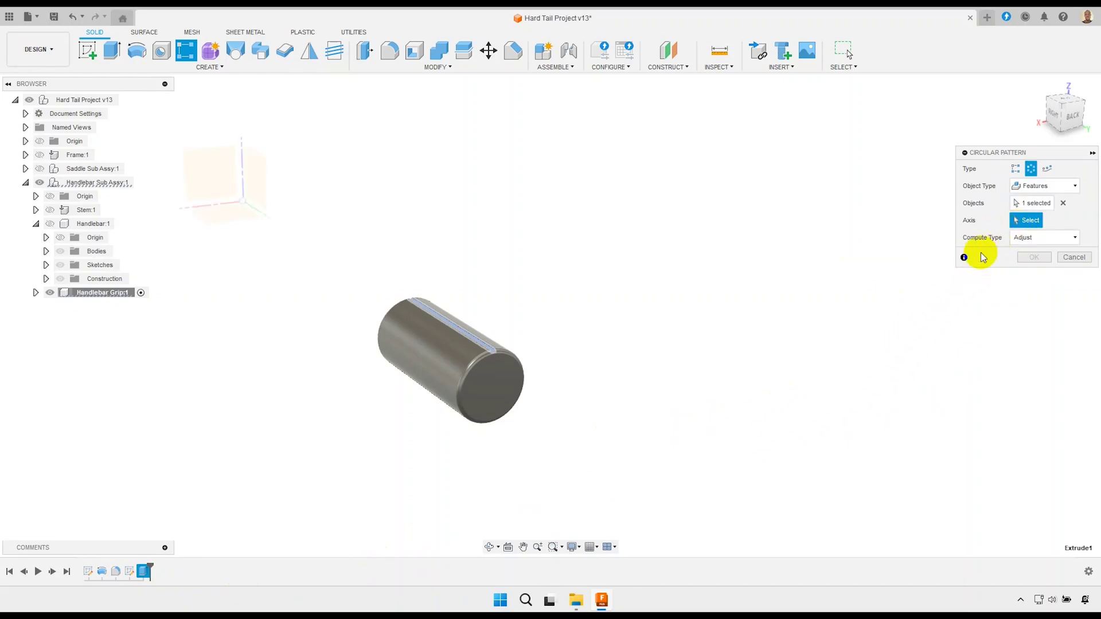
click(260, 215)
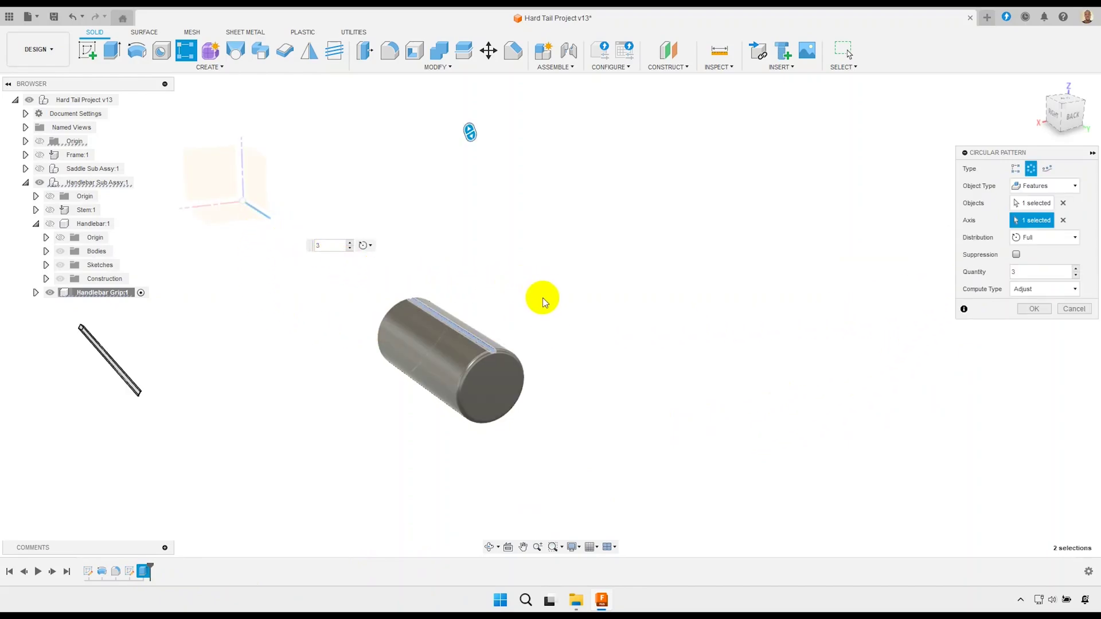
- Set the pattern quantity to 18 and orbit to view the preview ring
scroll(475, 322, up, 1)
scroll(473, 322, up, 2)
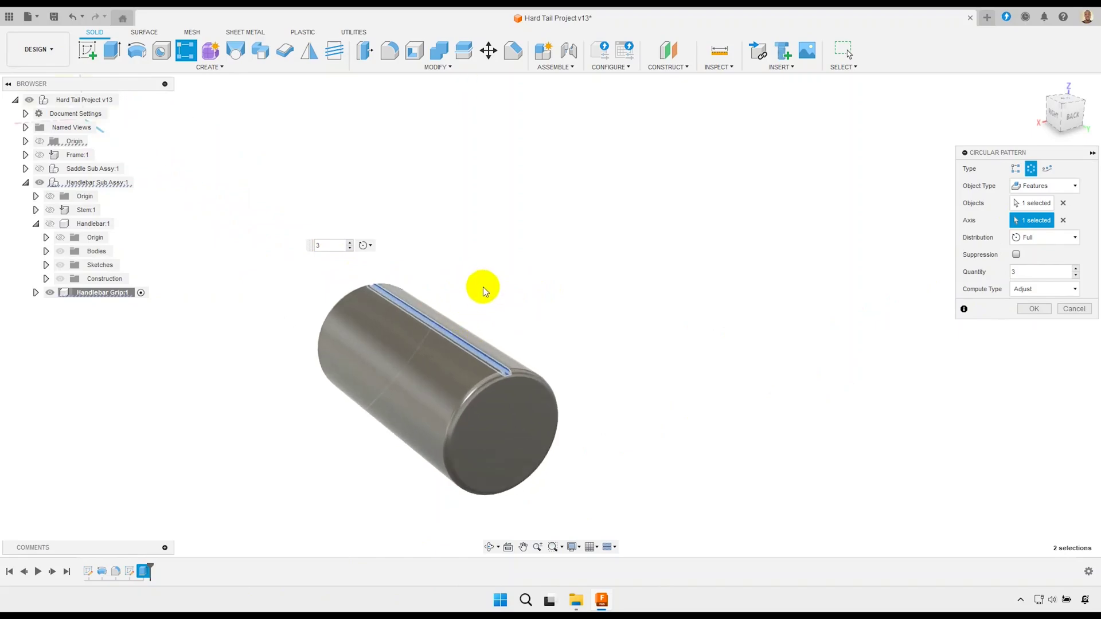
click(1024, 272)
text(18)
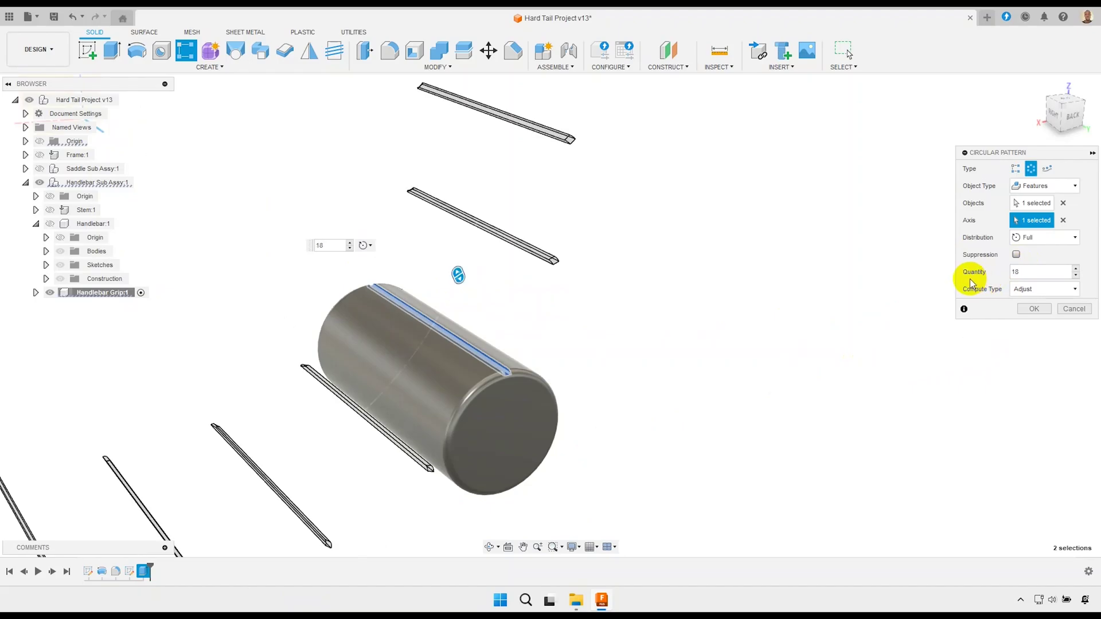
scroll(578, 329, down, 3)
scroll(572, 339, down, 3)
scroll(576, 350, down, 2)
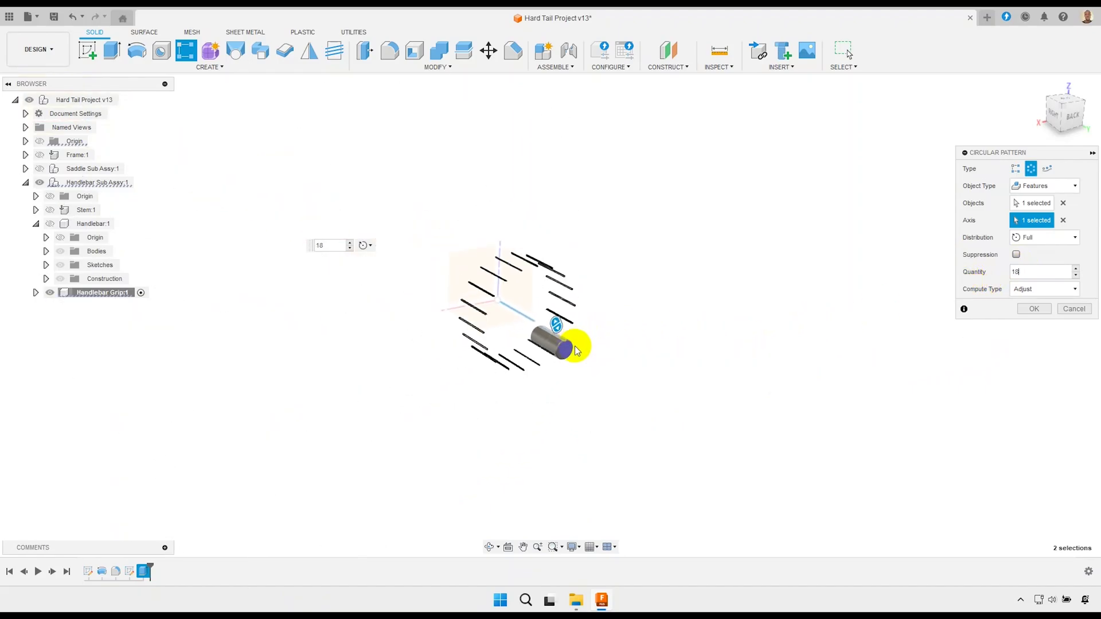
mouse_move(577, 350)
shift+middle_down()
mouse_move(565, 330)
mouse_move(587, 343)
shift+middle_up()
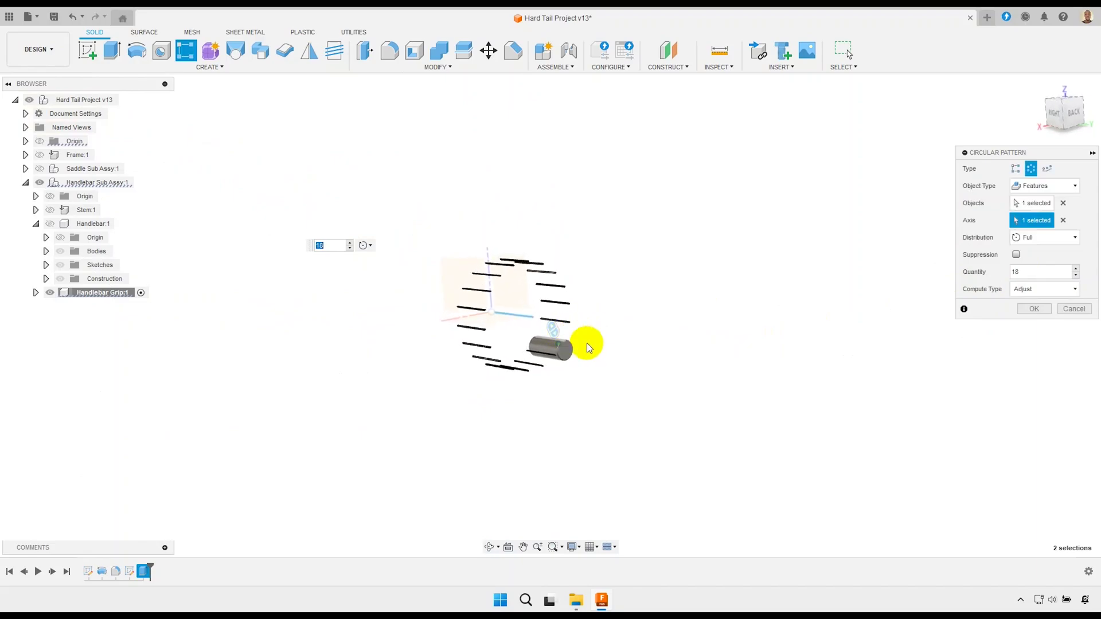
- Replace the pattern axis with the grip's own Y axis from its Origin folder and apply 18 copies
click(1064, 221)
click(35, 293)
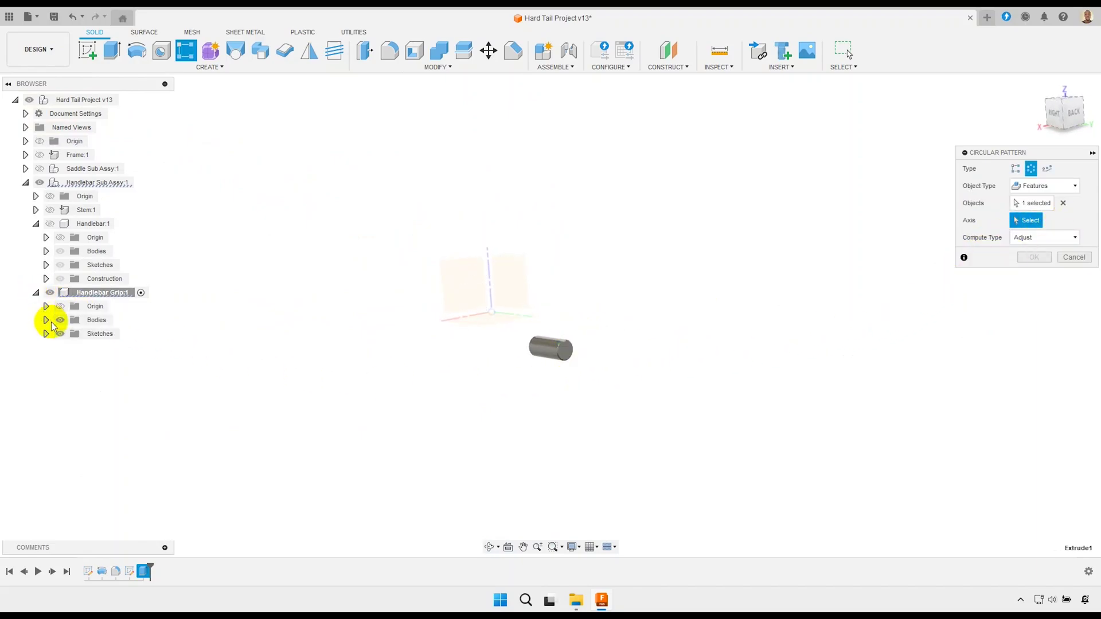
click(45, 307)
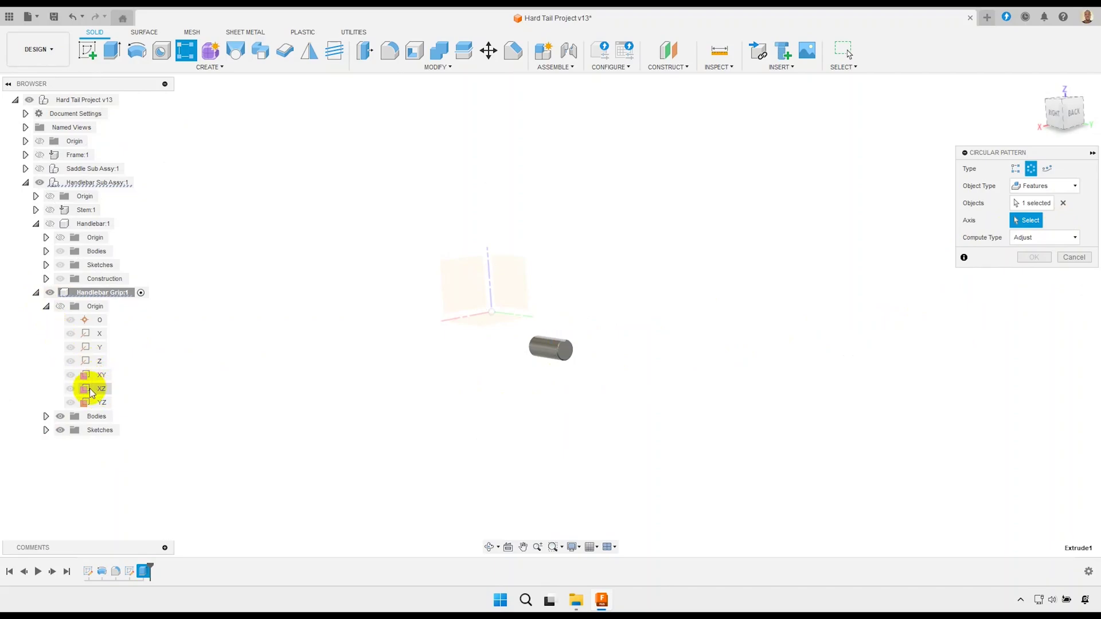
click(99, 348)
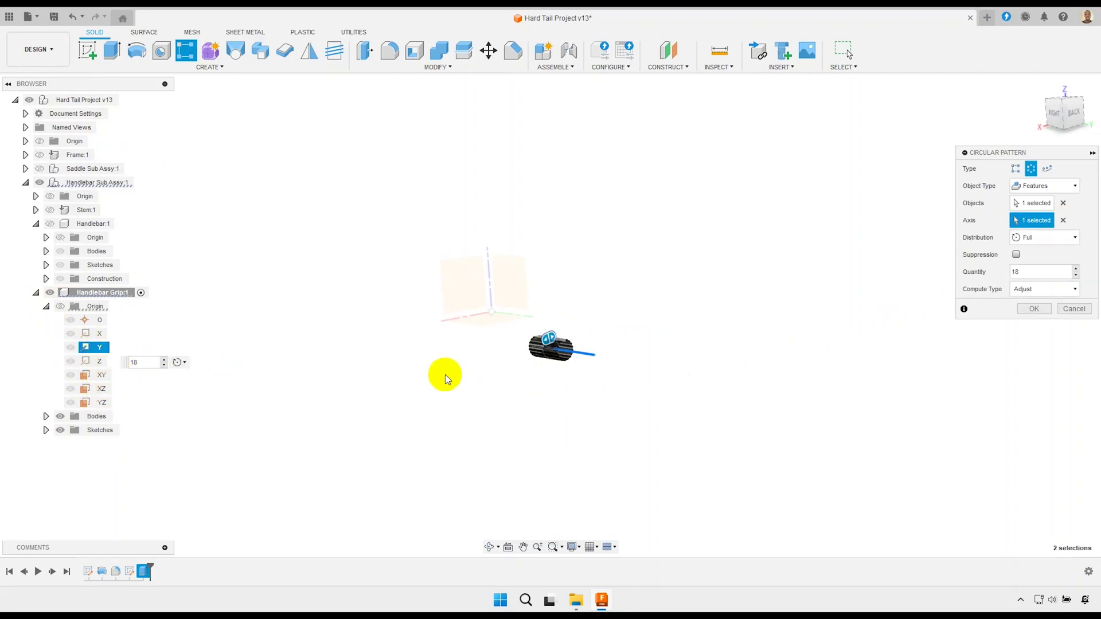
scroll(574, 352, up, 3)
scroll(574, 352, up, 2)
scroll(572, 345, up, 3)
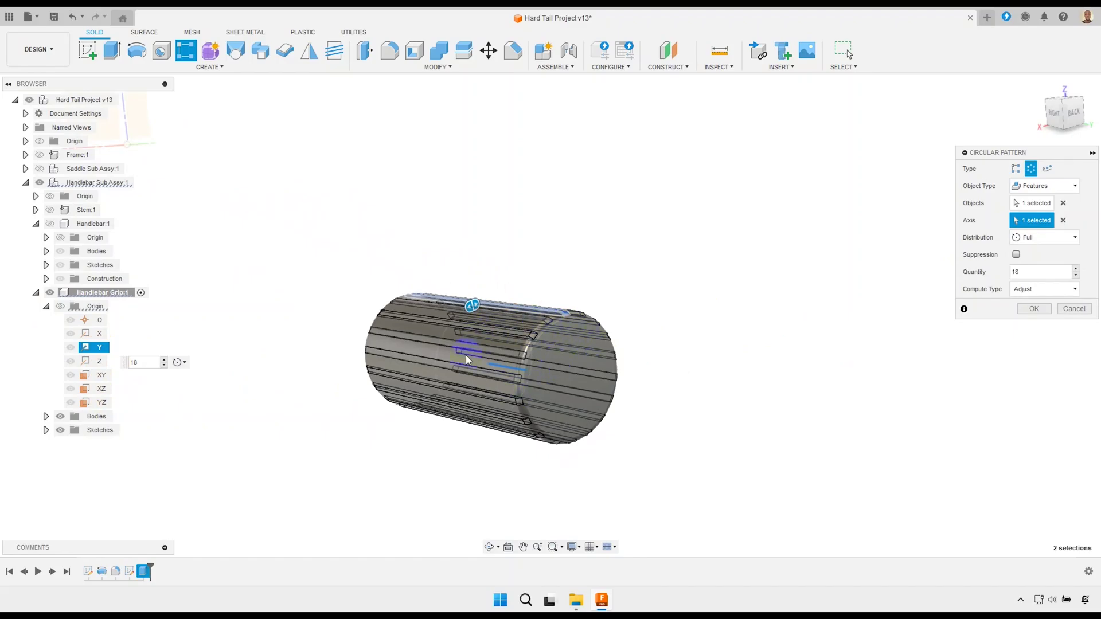
scroll(466, 356, up, 2)
scroll(552, 338, up, 2)
click(1033, 310)
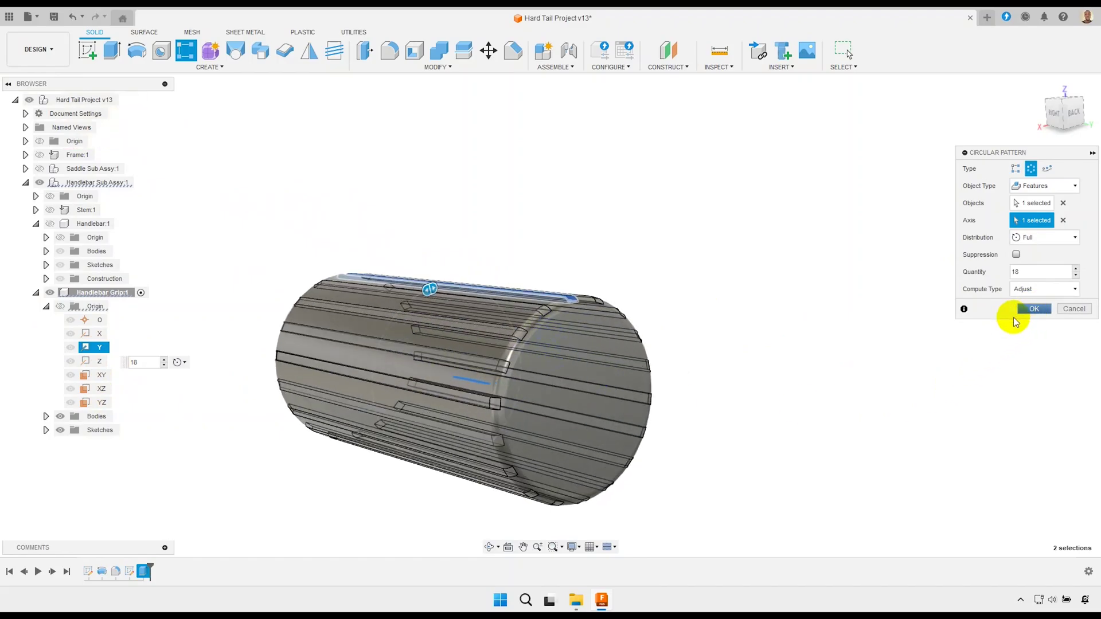
scroll(813, 328, down, 2)
- Orbit to a side view and start a sketch on the YZ plane under Handlebar Grip:1 > Origin
scroll(772, 334, down, 3)
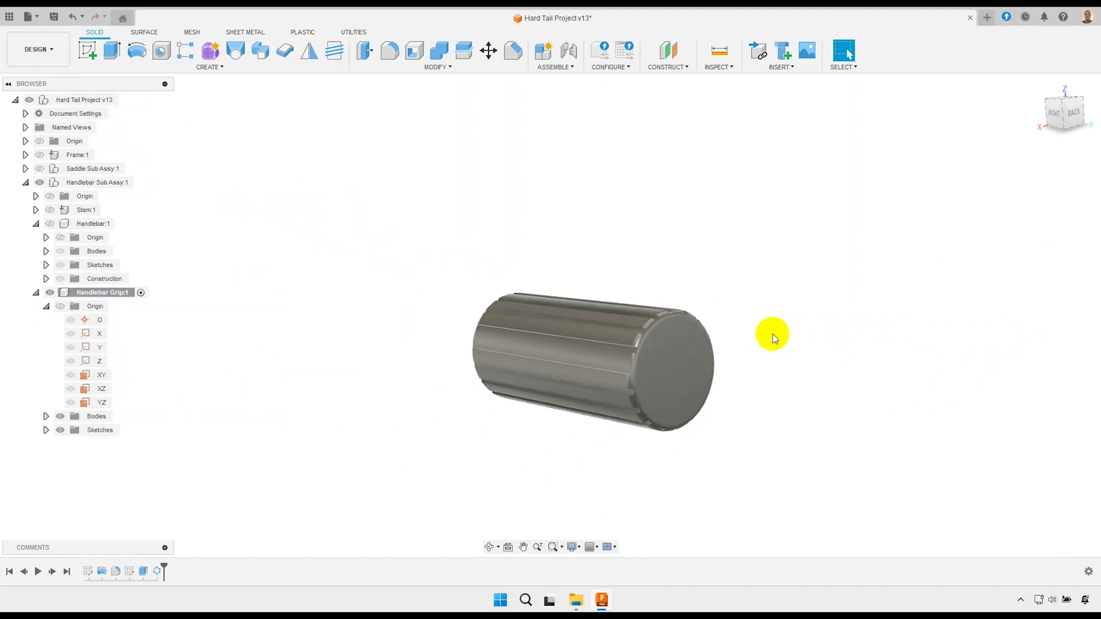
scroll(577, 283, down, 2)
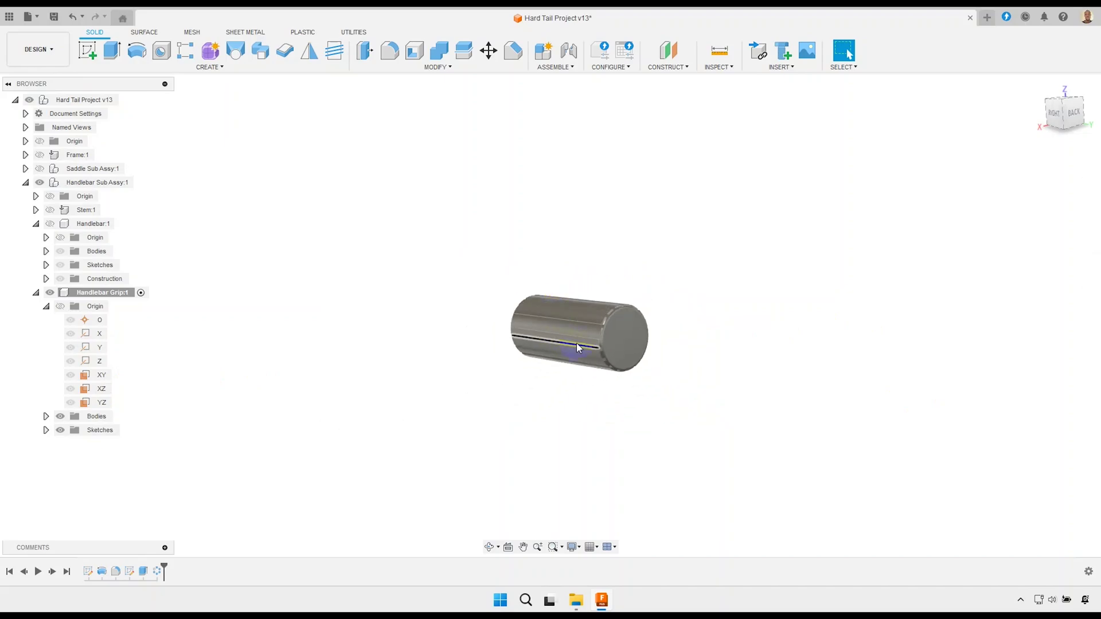
mouse_move(576, 343)
shift+middle_down()
mouse_move(590, 321)
mouse_move(644, 322)
shift+middle_up()
scroll(518, 339, up, 1)
scroll(508, 342, up, 2)
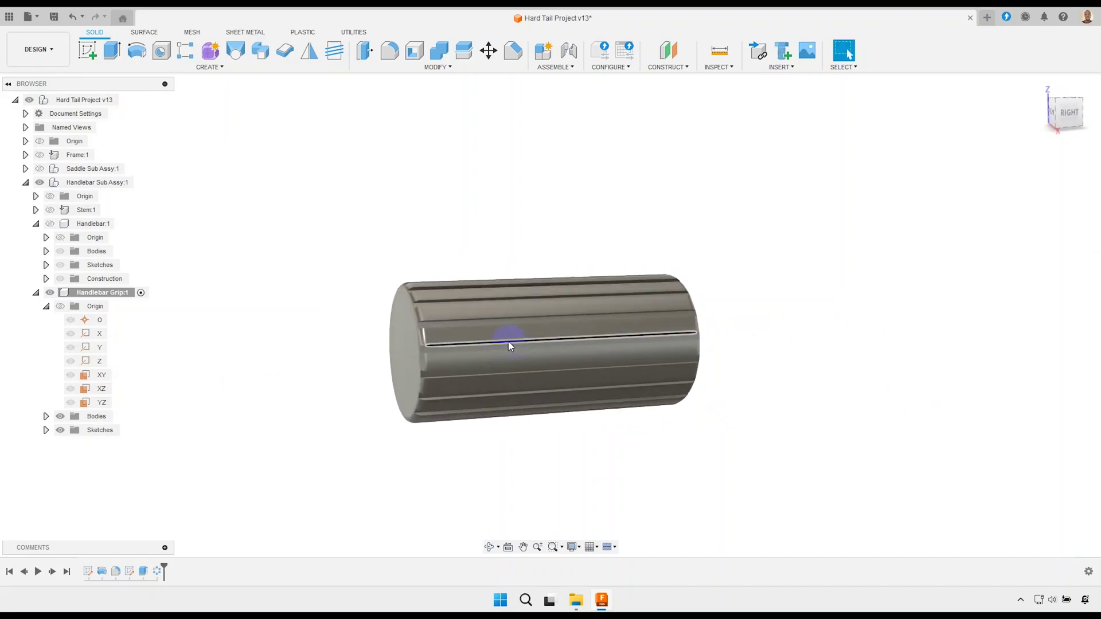
scroll(508, 342, up, 2)
click(102, 403)
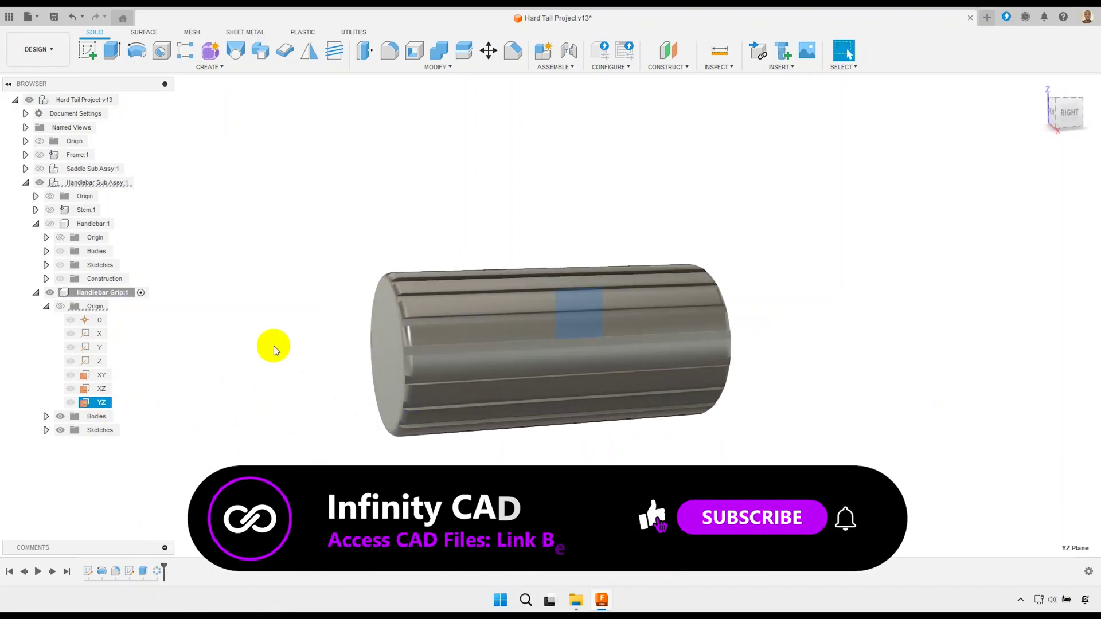
click(87, 50)
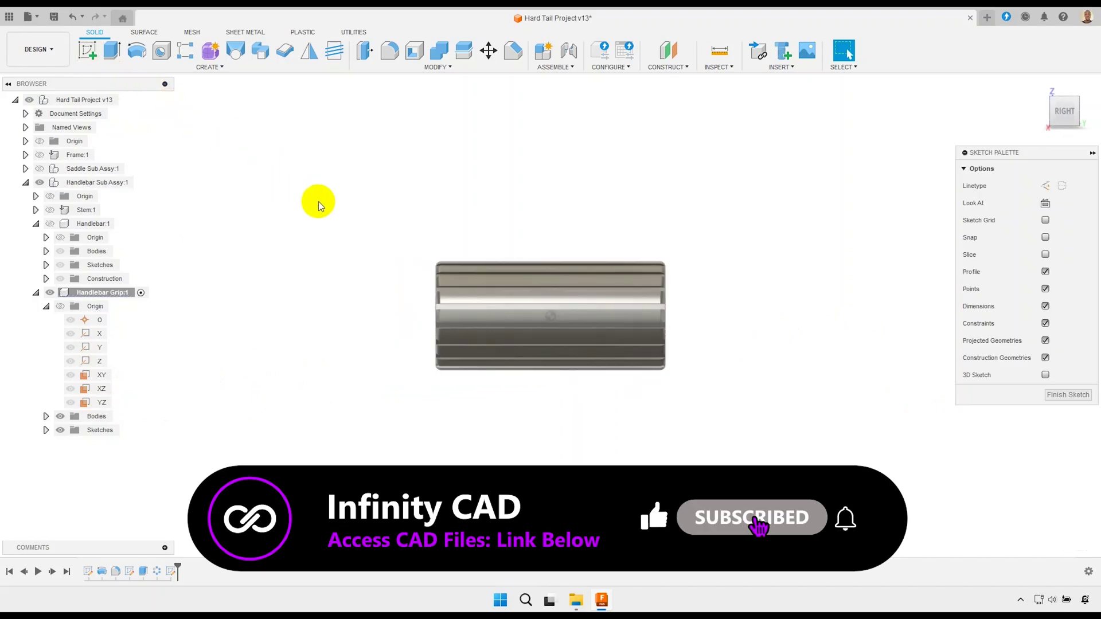
scroll(581, 294, up, 2)
scroll(558, 329, up, 2)
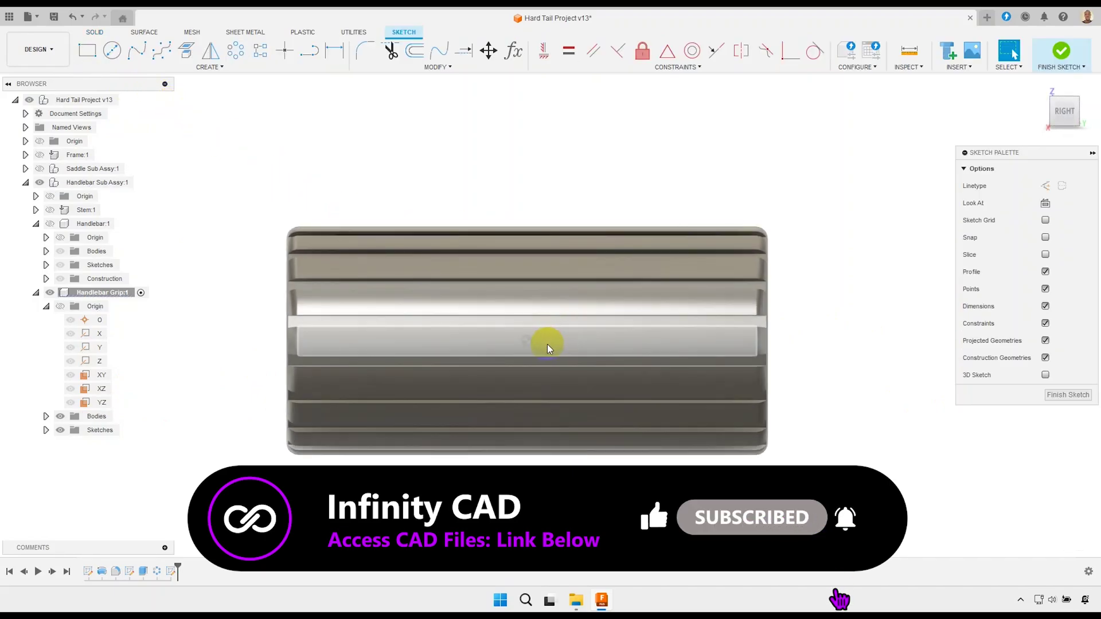
scroll(547, 345, up, 2)
scroll(539, 351, up, 1)
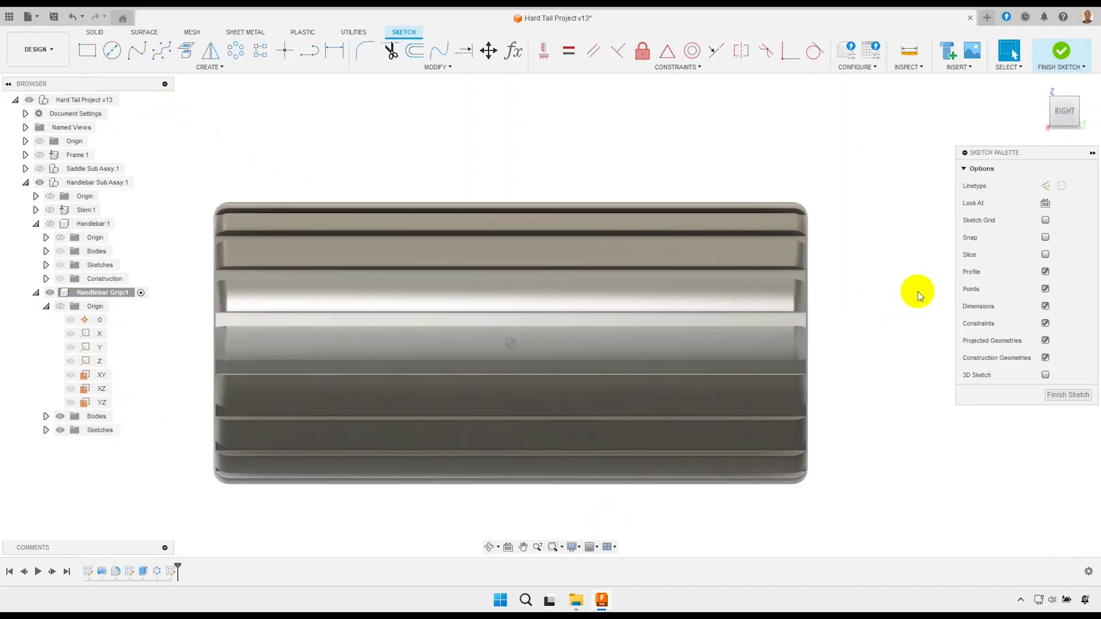
- Turn on Slice and draw a rectangle 8 mm tall above the grip
click(1044, 254)
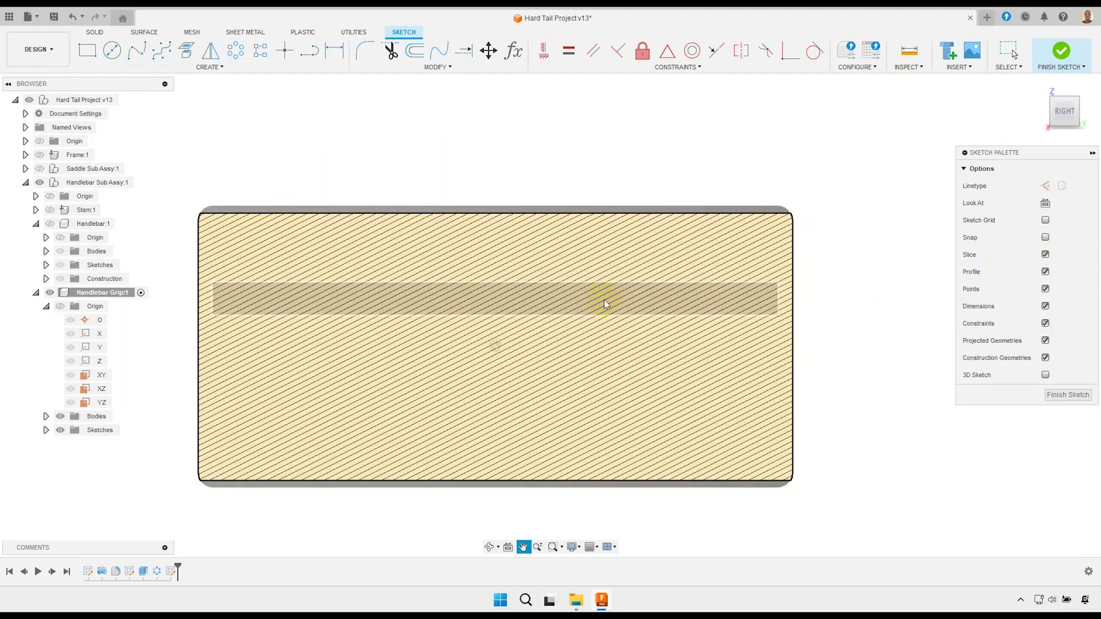
click(90, 55)
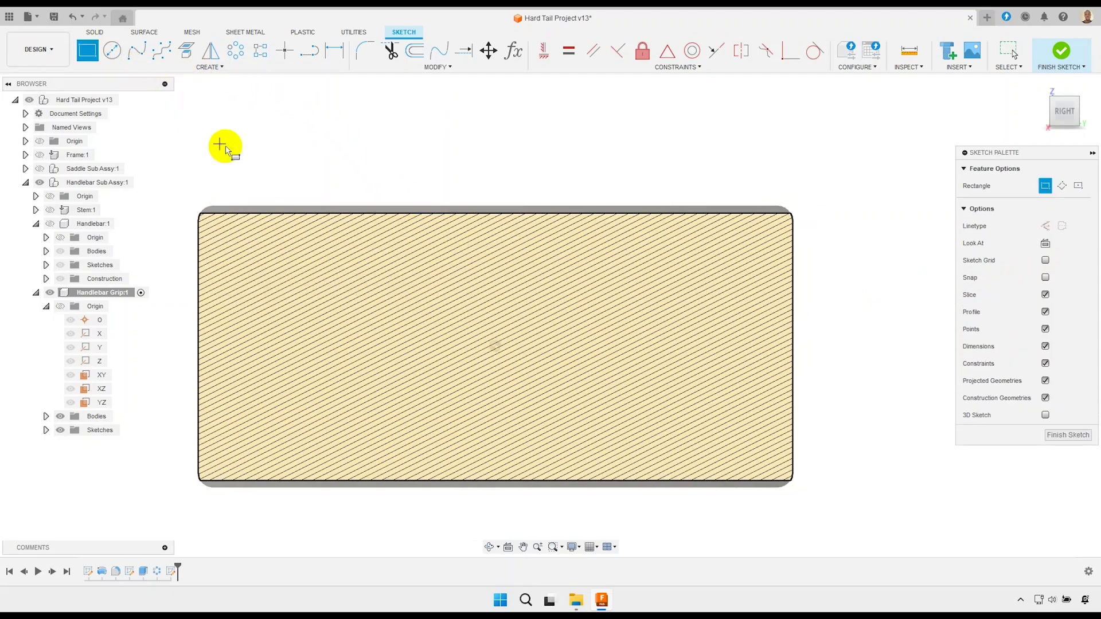
click(378, 106)
text(2)
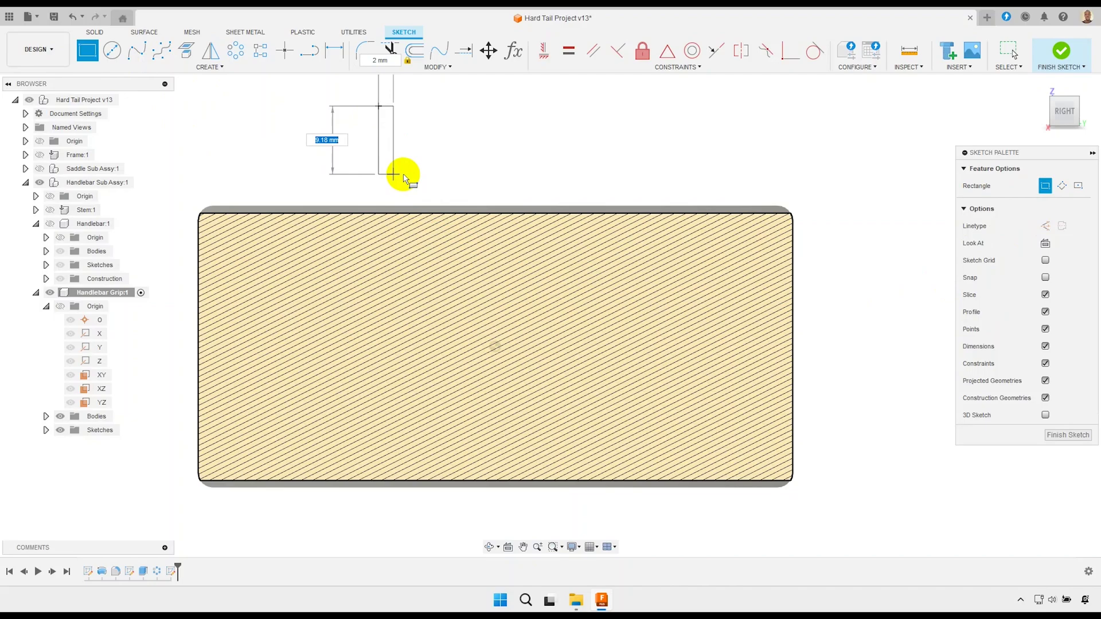
text(8)
key(Return)
middle_drag(442, 143, 435, 167)
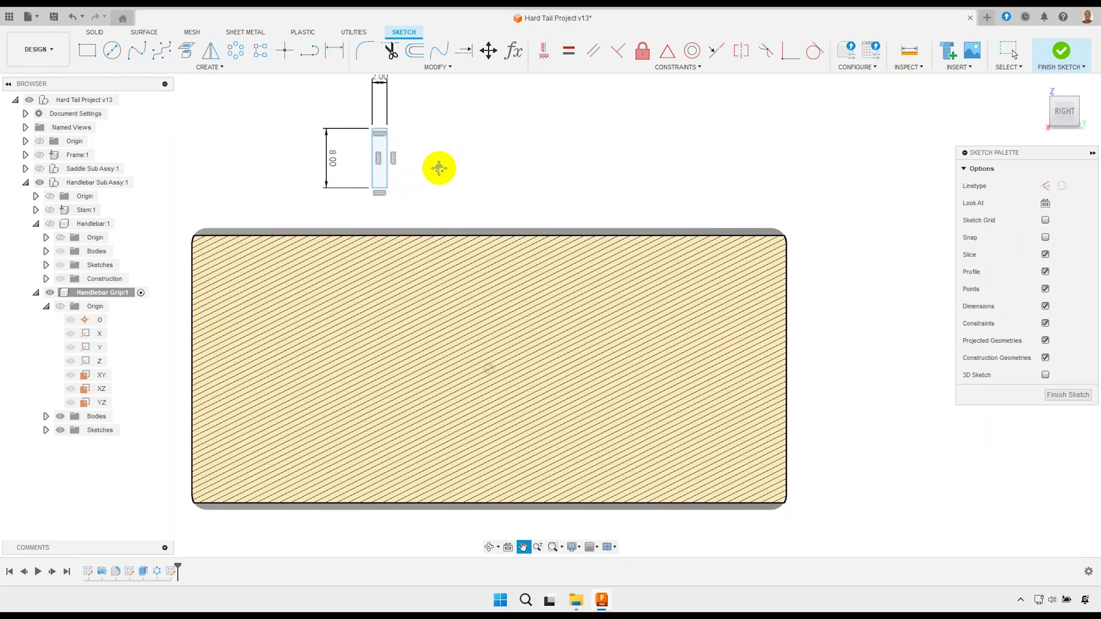
scroll(449, 102, up, 1)
- Add a point at the rectangle's bottom corner and constrain it coincident with the grip's centre
click(284, 50)
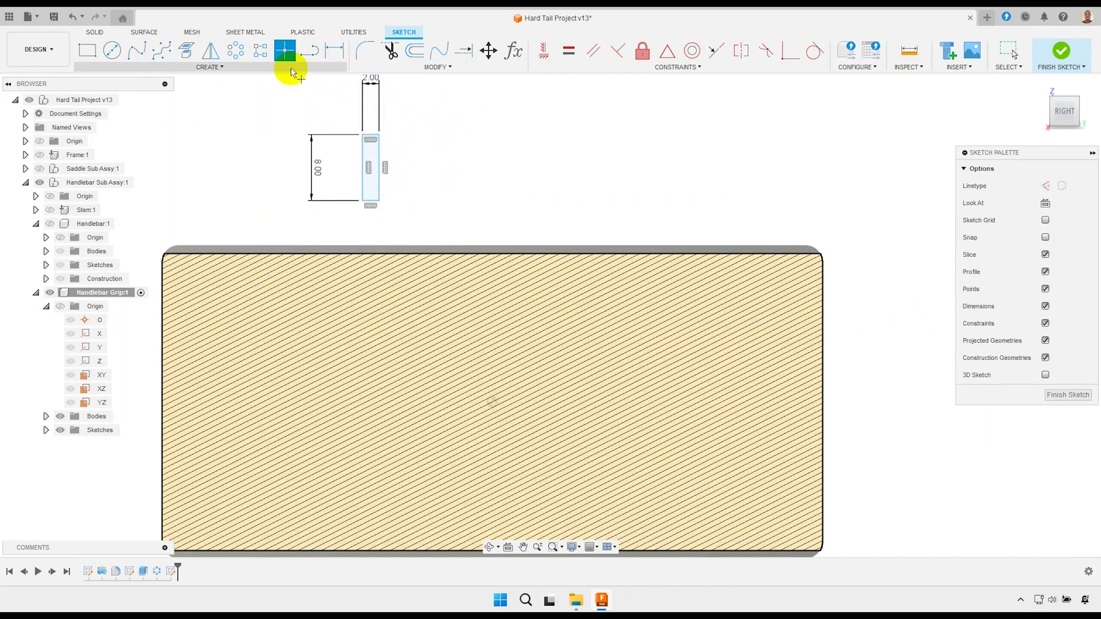
click(370, 202)
right_click(432, 197)
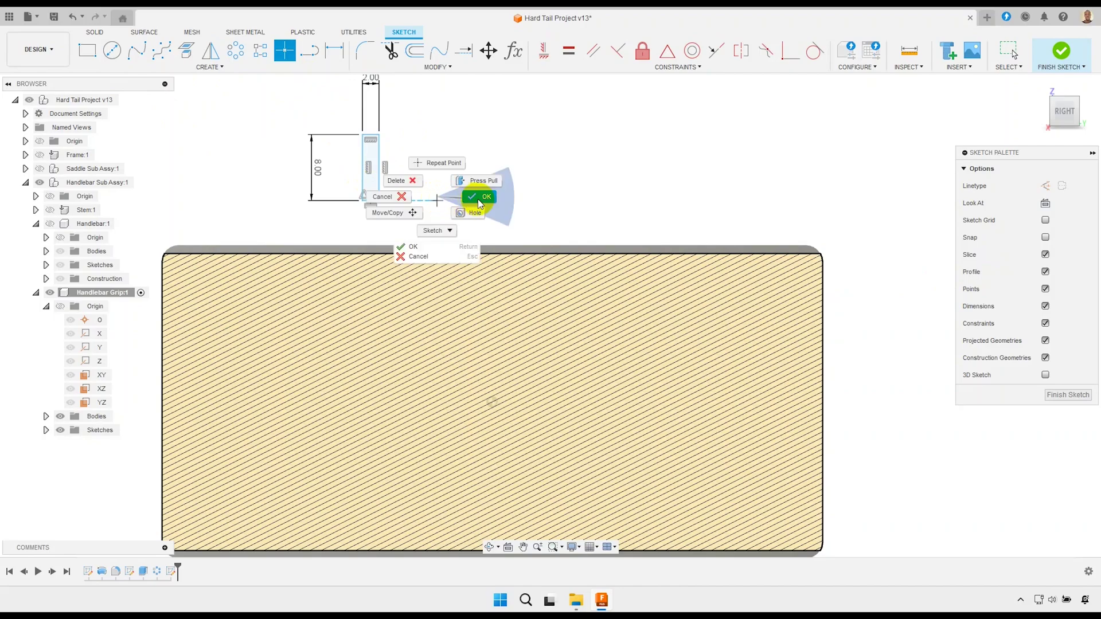
click(476, 189)
click(545, 52)
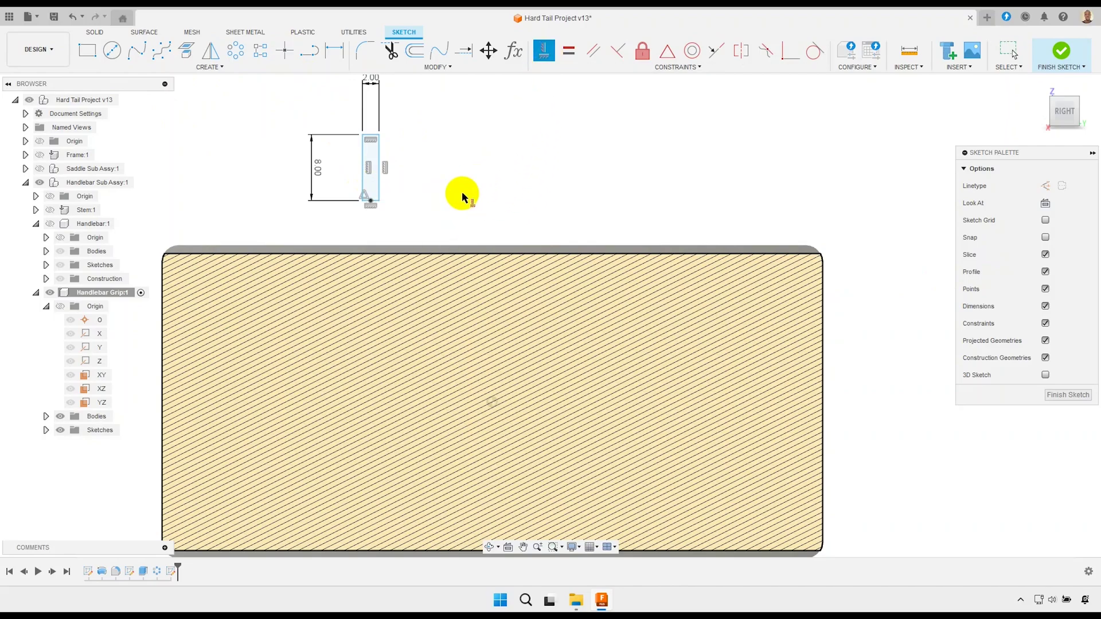
click(370, 201)
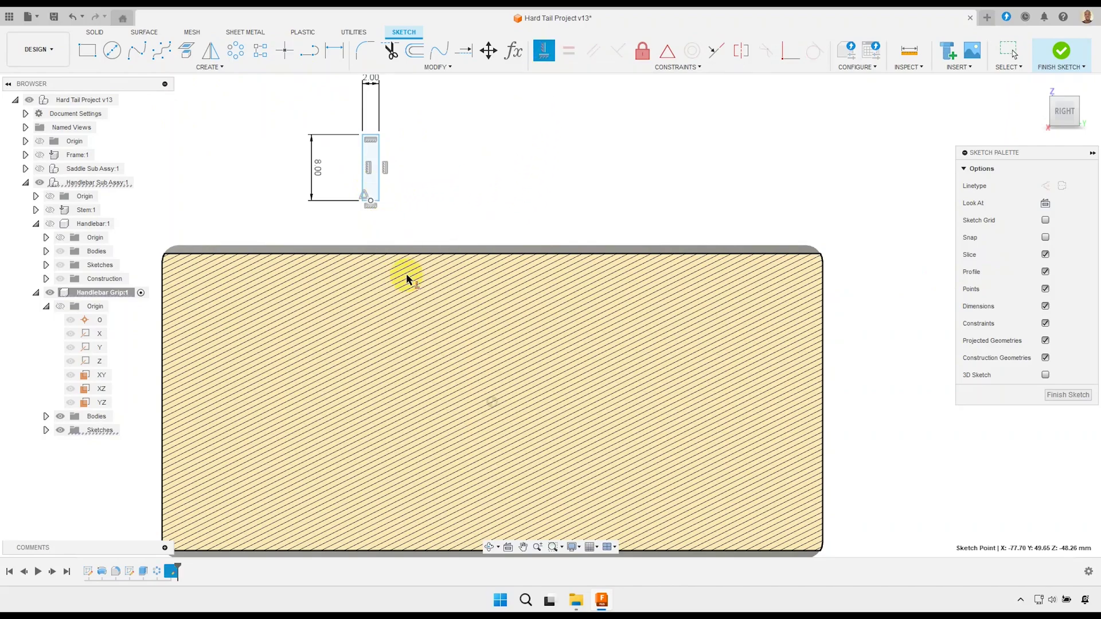
click(493, 402)
right_click(553, 221)
click(584, 208)
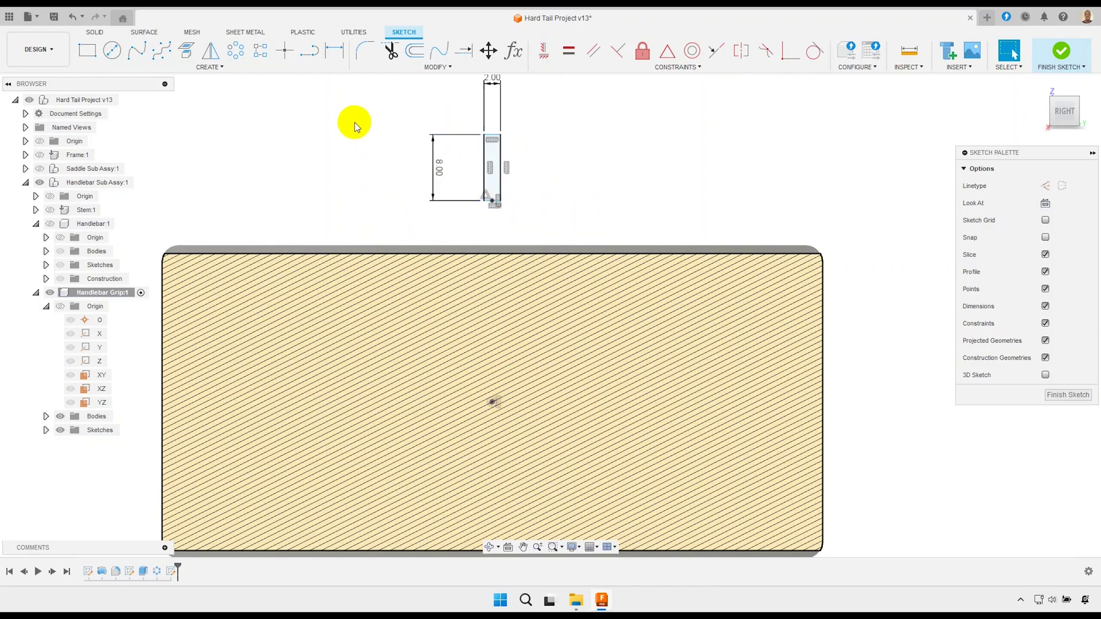
- Dimension the rectangle corner 18 mm from the grip's centre
click(334, 52)
scroll(488, 206, up, 2)
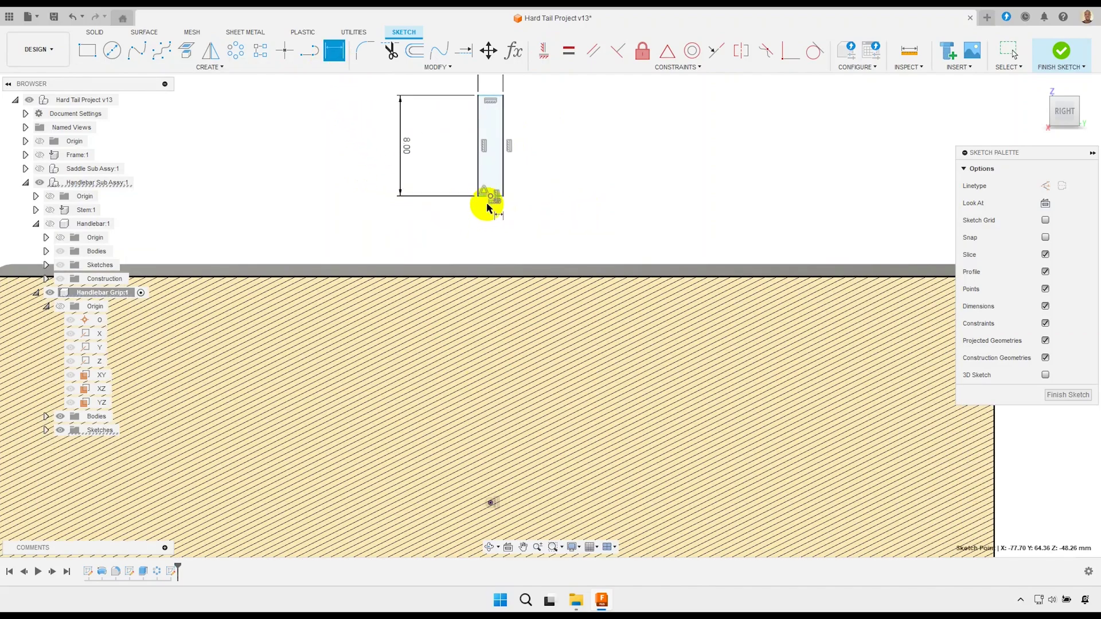
click(489, 200)
scroll(488, 204, down, 3)
click(484, 347)
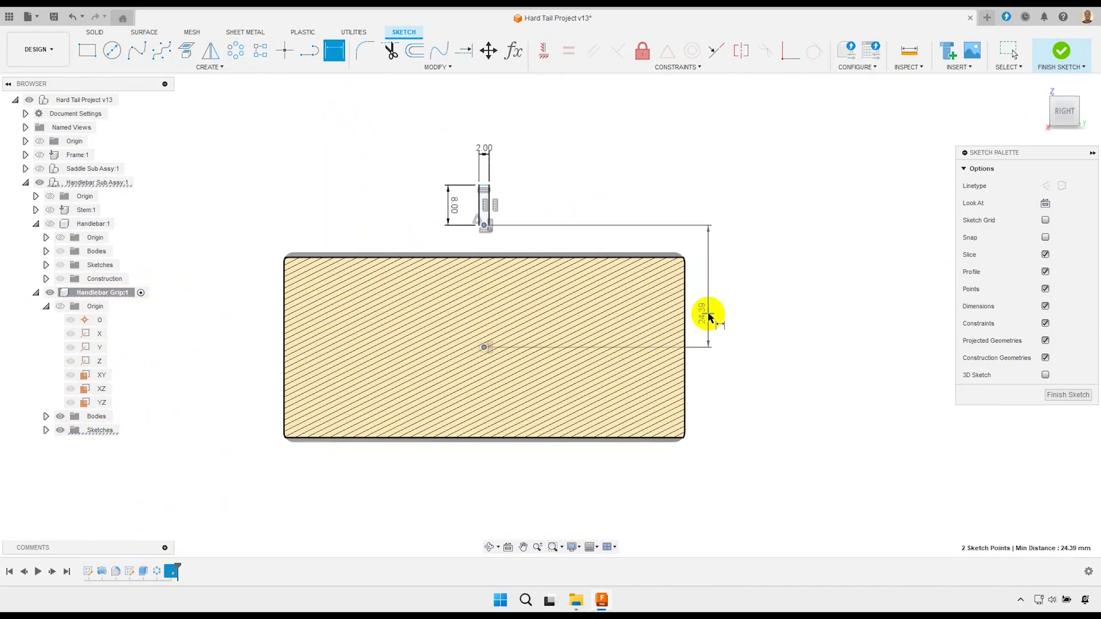
click(709, 315)
text(8)
key(Return)
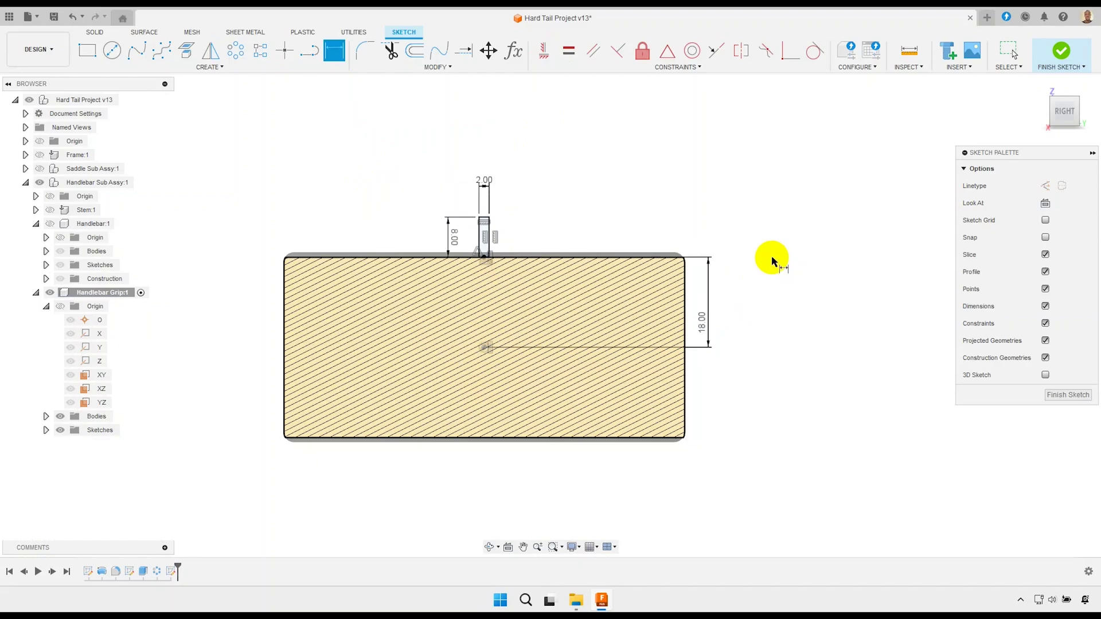
scroll(539, 269, up, 1)
right_click(542, 192)
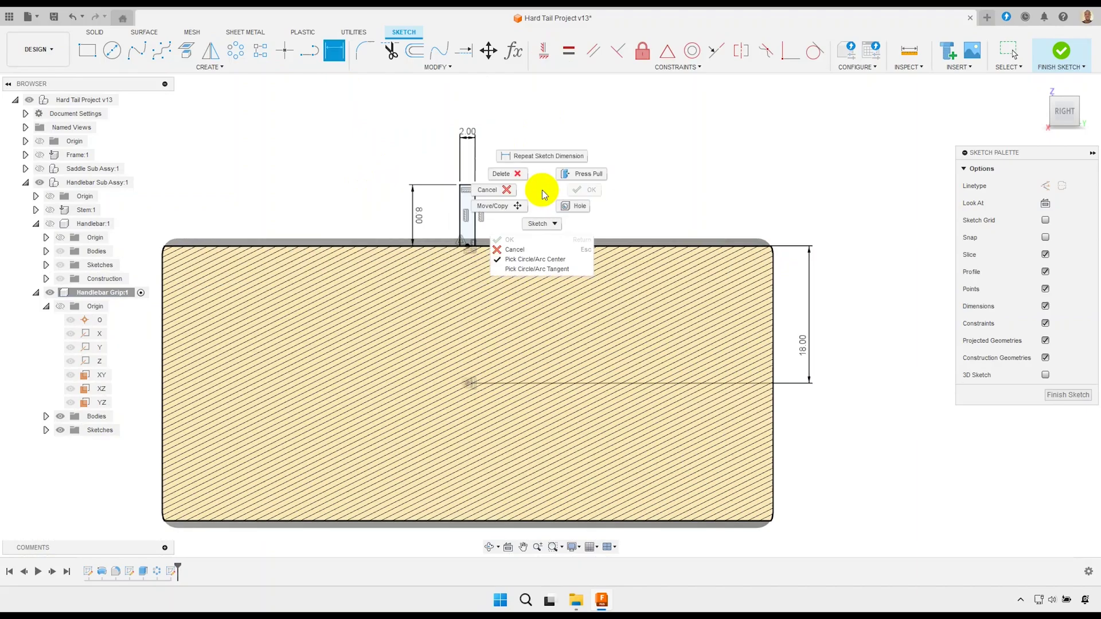
click(505, 187)
- Move the 8.00 dimension beside the rectangle, finish the ridge sketch and begin a Revolve
scroll(417, 226, up, 3)
drag(408, 223, 458, 217)
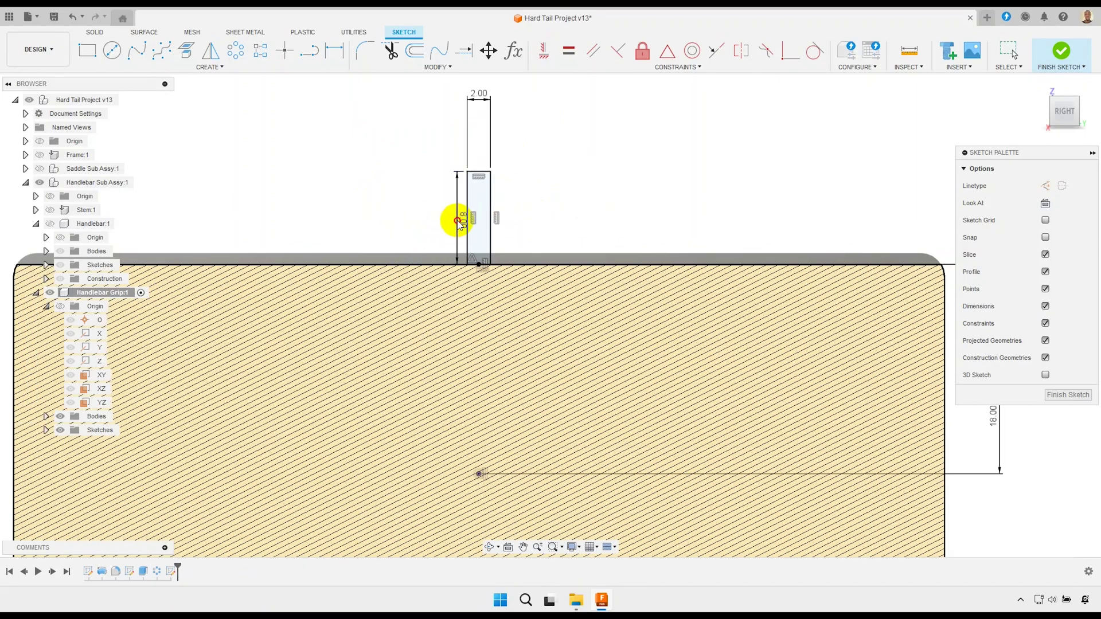
scroll(525, 276, down, 2)
scroll(538, 285, down, 1)
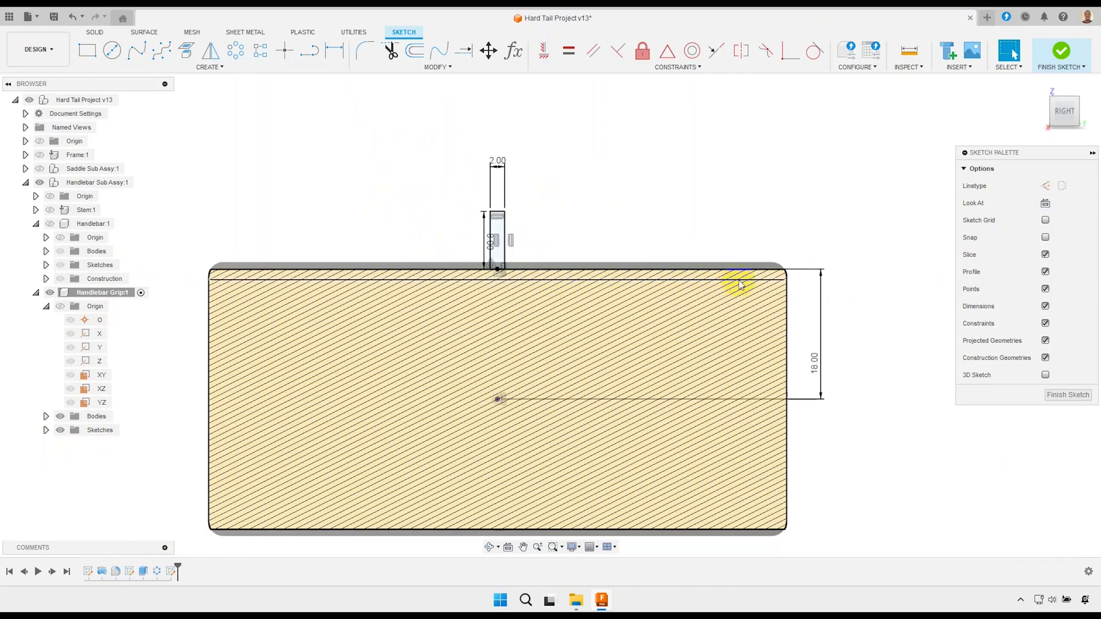
click(1070, 395)
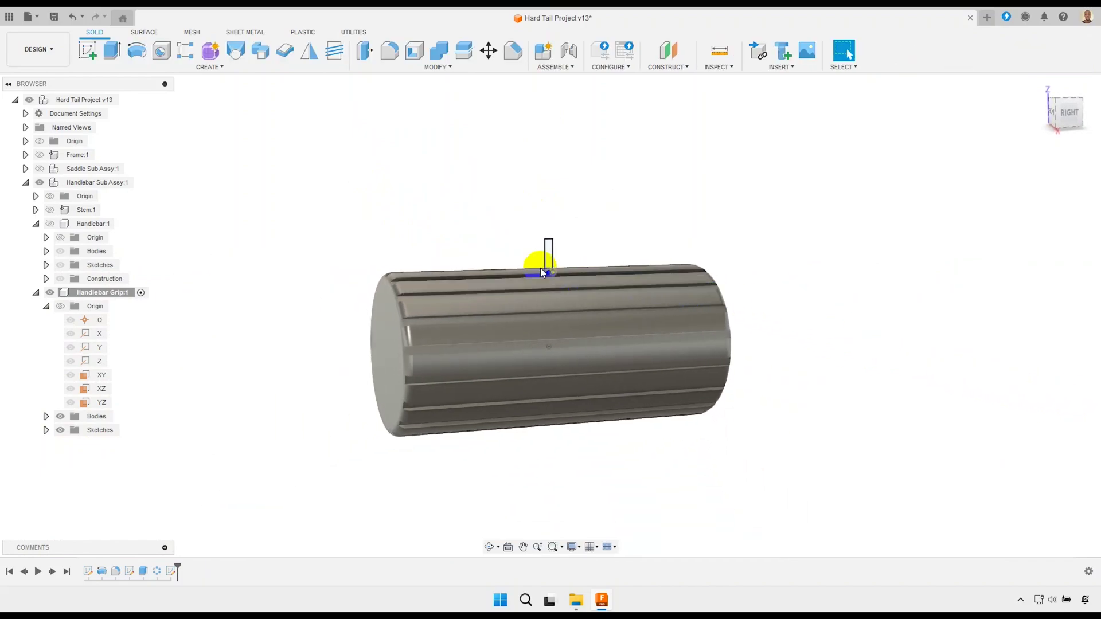
click(137, 51)
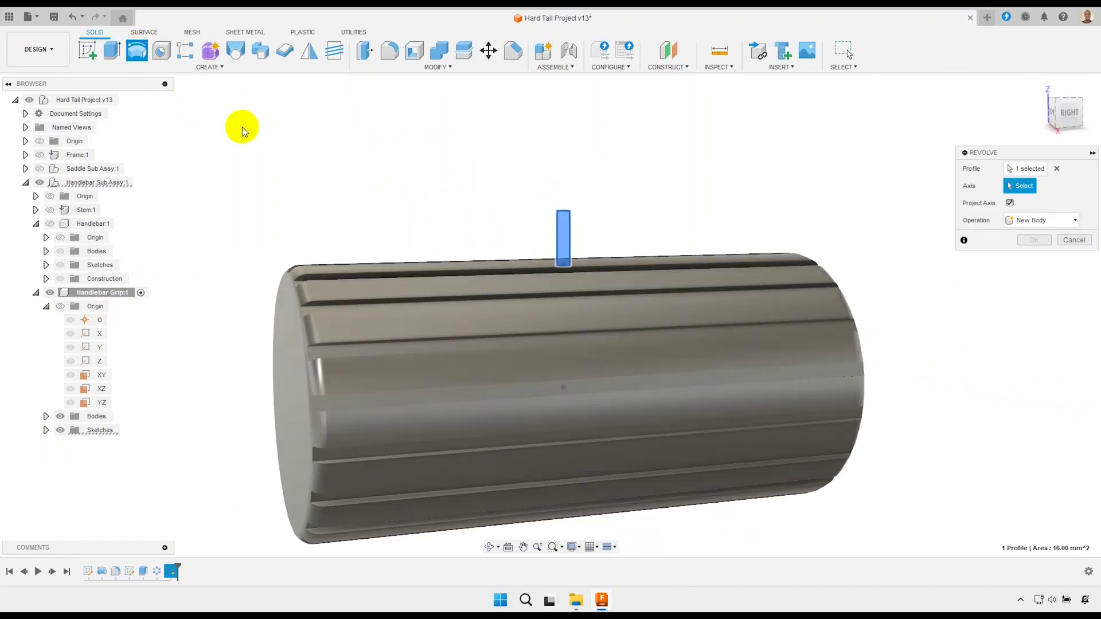
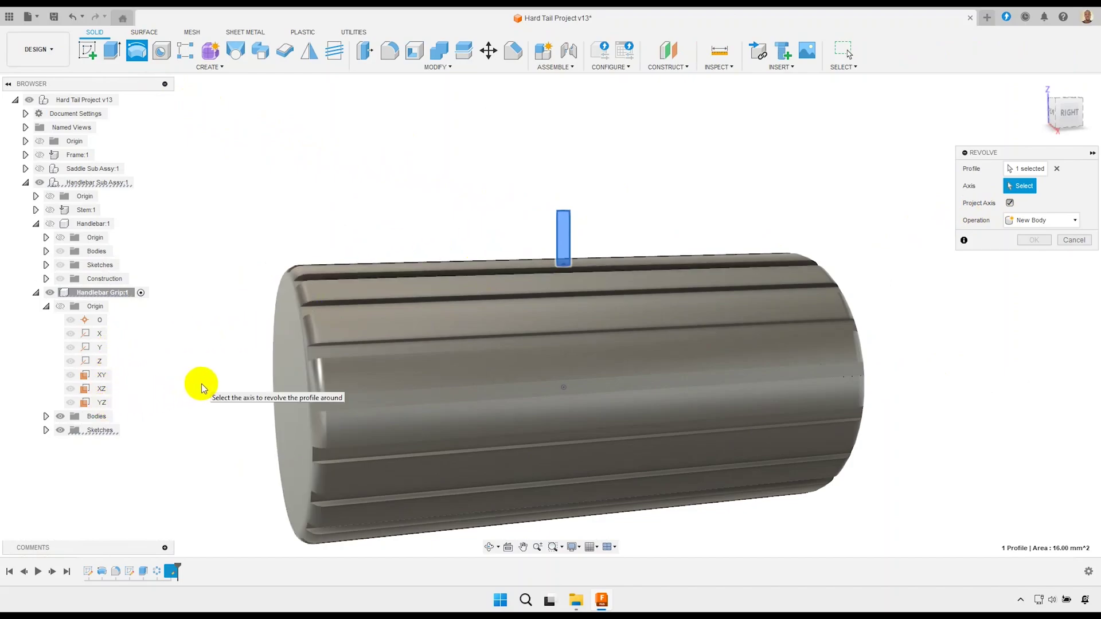
- Reselect the small rectangle as the Revolve profile
middle_drag(170, 349, 142, 376)
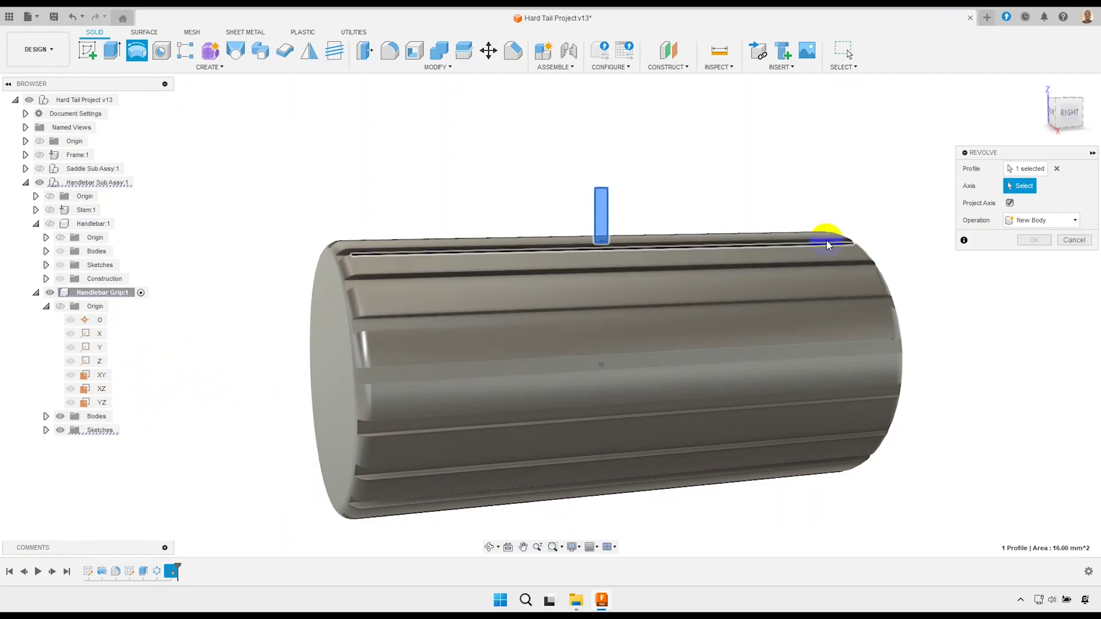
scroll(493, 237, down, 3)
scroll(609, 267, up, 2)
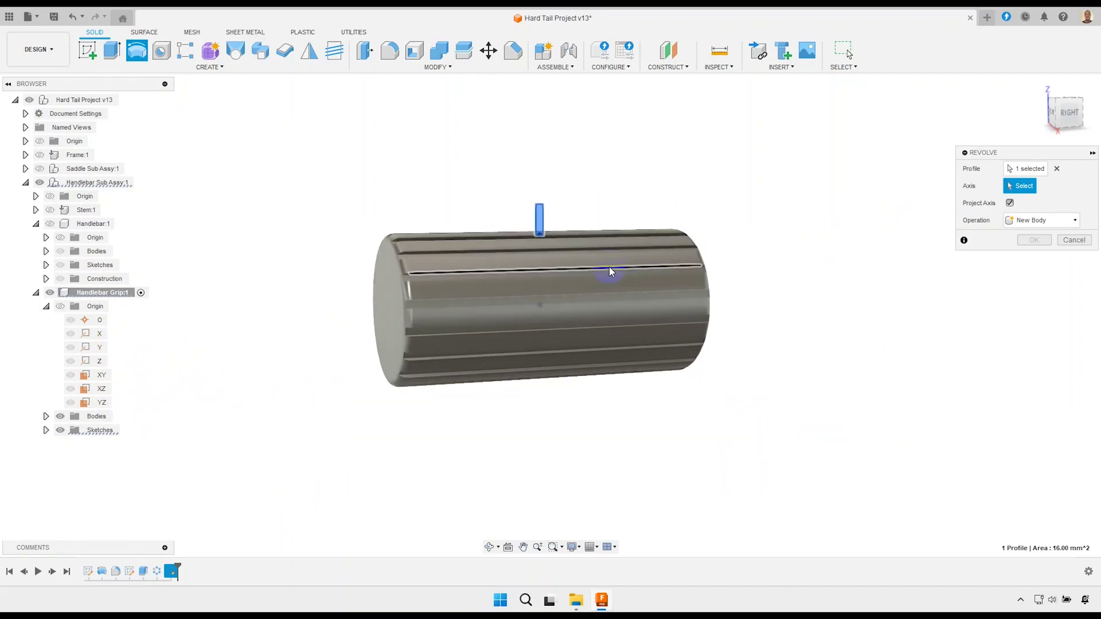
scroll(609, 267, up, 2)
shift+middle_drag(584, 270, 581, 259)
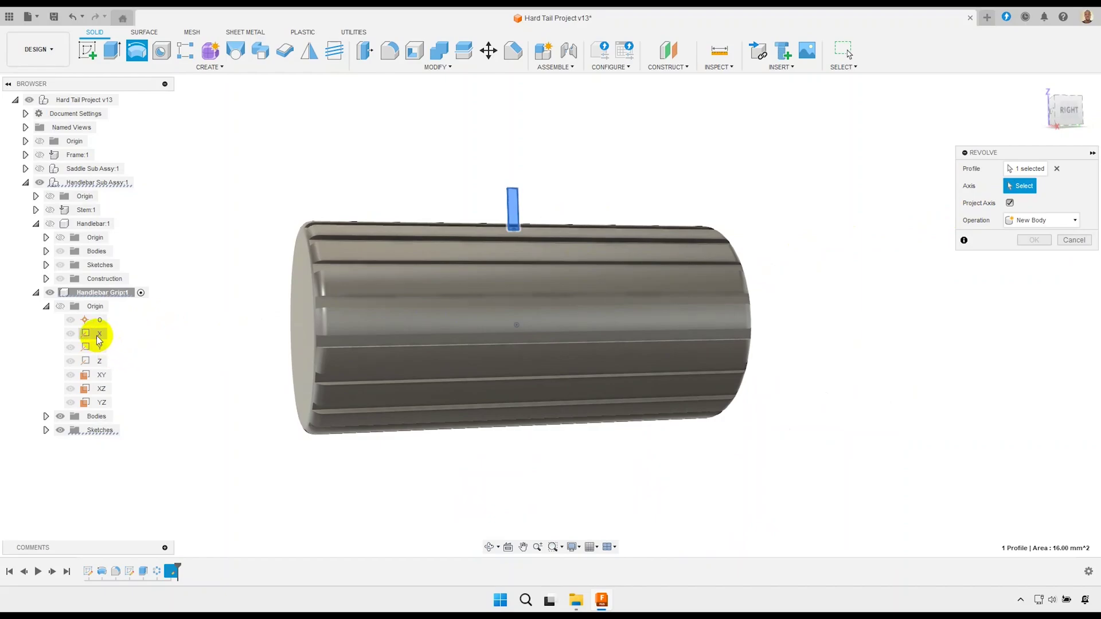
scroll(259, 324, down, 2)
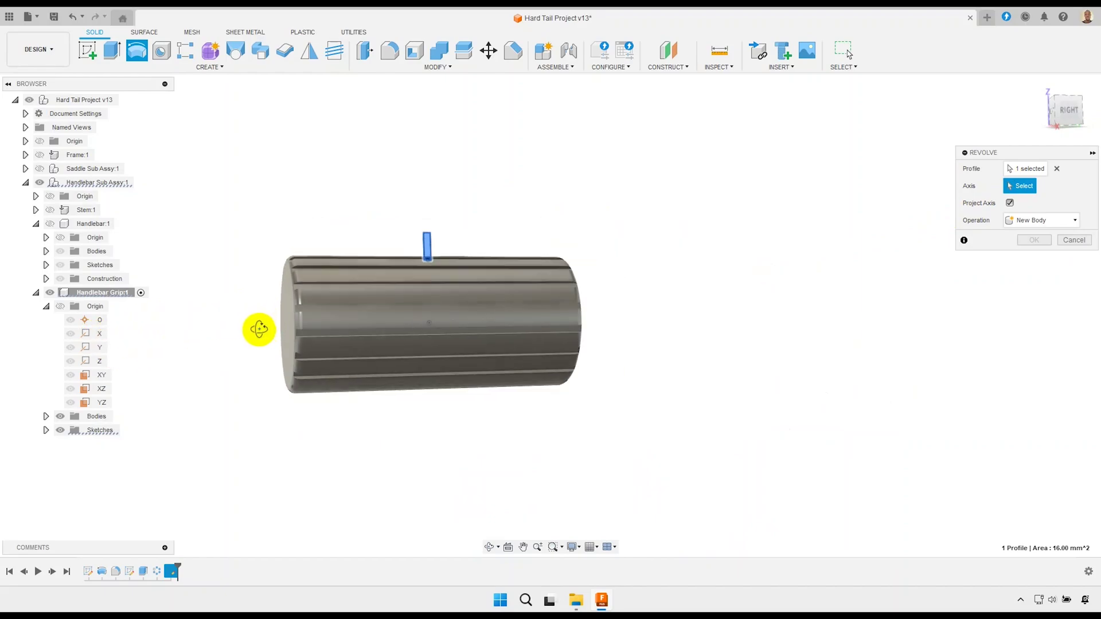
shift+middle_drag(259, 329, 270, 331)
scroll(563, 302, up, 2)
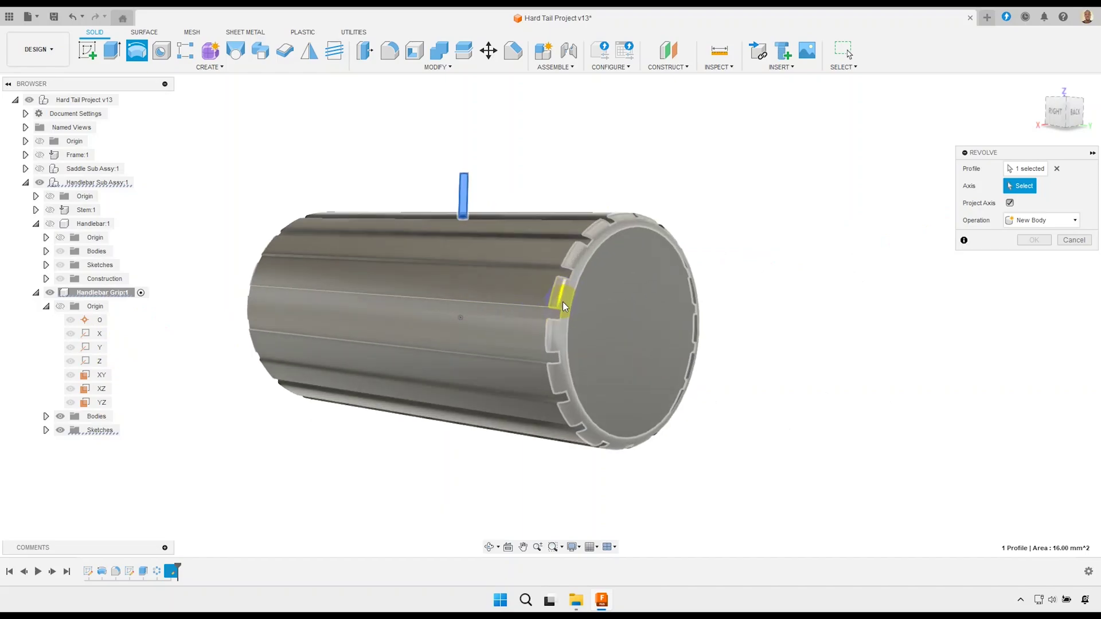
scroll(562, 301, up, 1)
click(1056, 170)
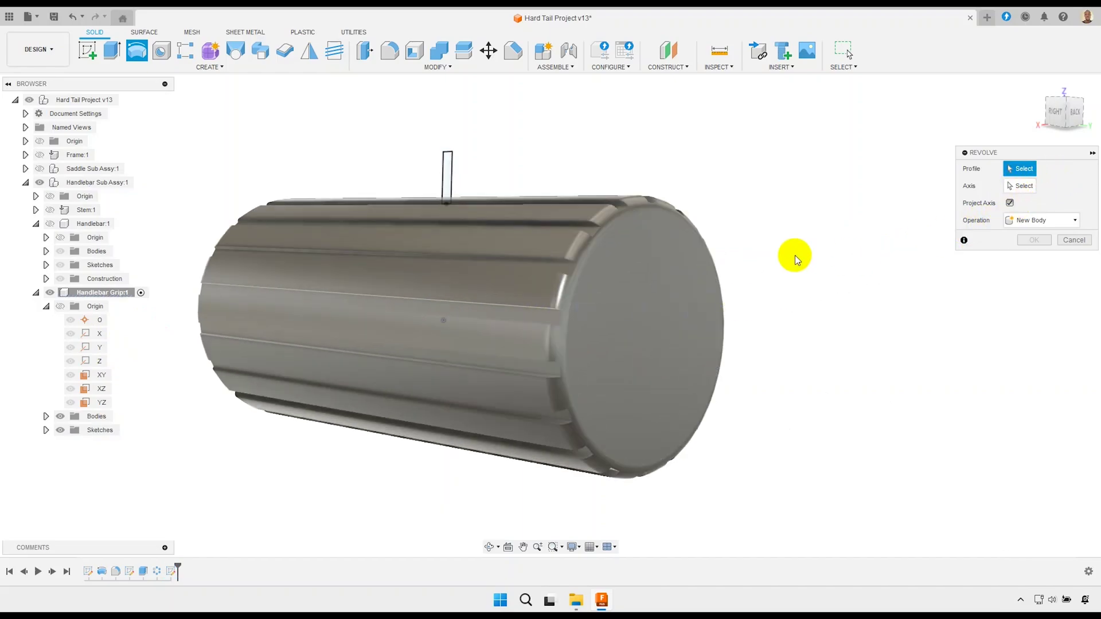
click(448, 189)
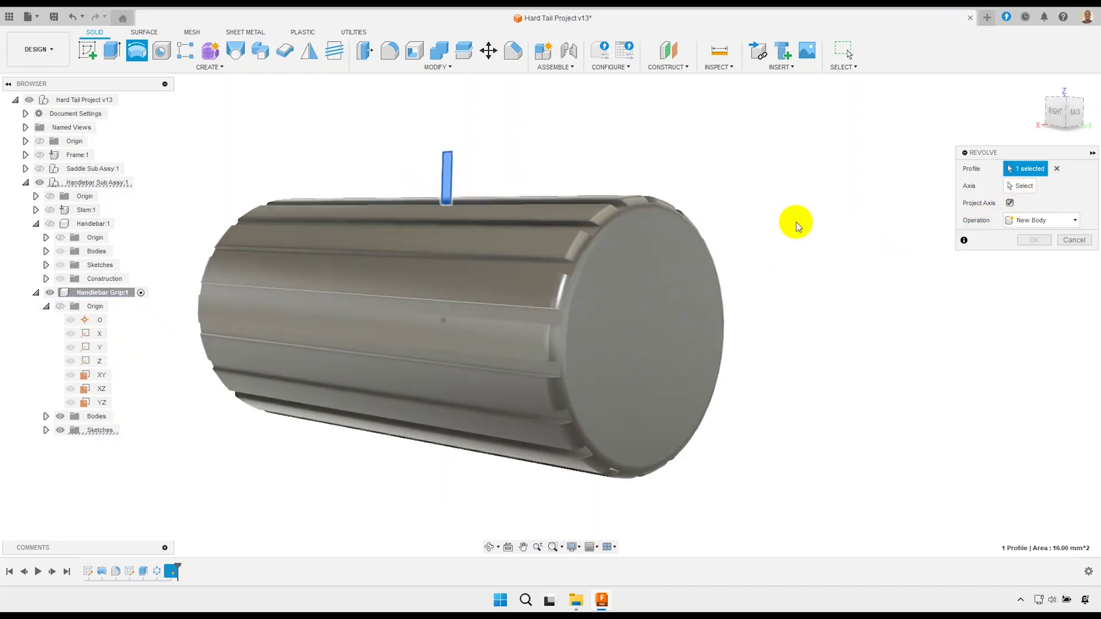
- Pick the cylinder's axis edge and apply the 360° revolve cut as a groove
click(1020, 186)
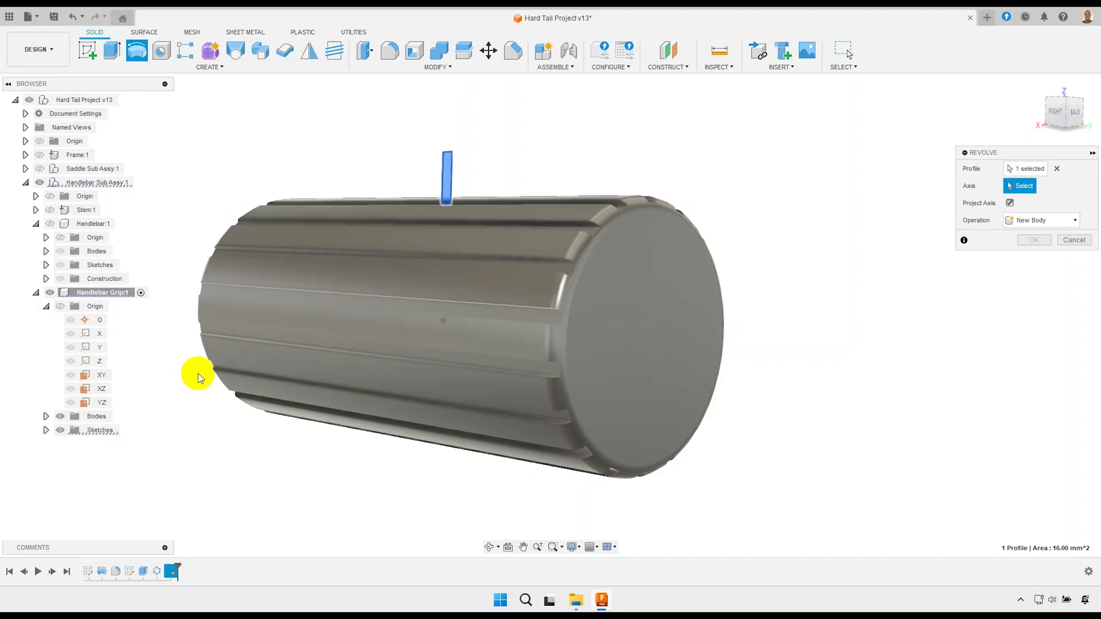
click(580, 274)
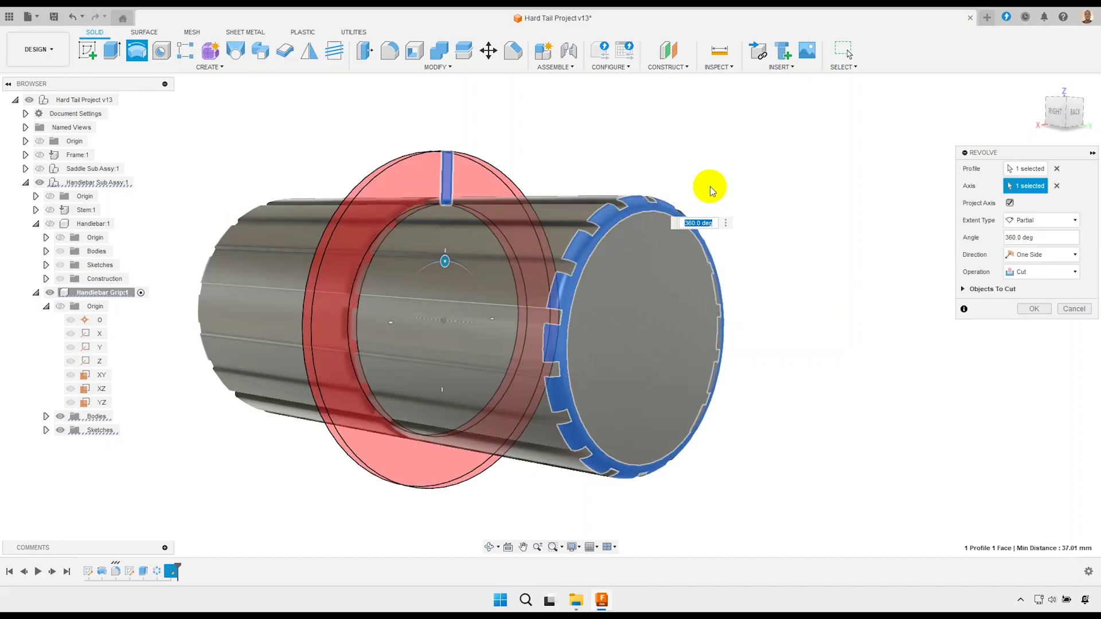
scroll(391, 218, up, 2)
scroll(404, 224, up, 3)
scroll(414, 249, down, 5)
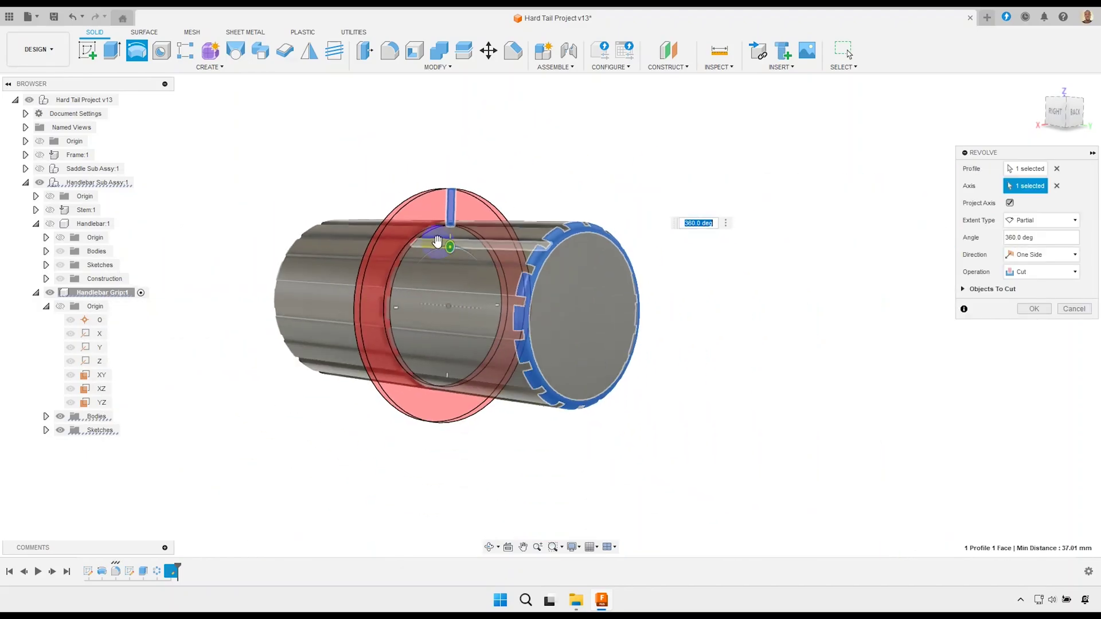
scroll(442, 238, down, 2)
click(1034, 308)
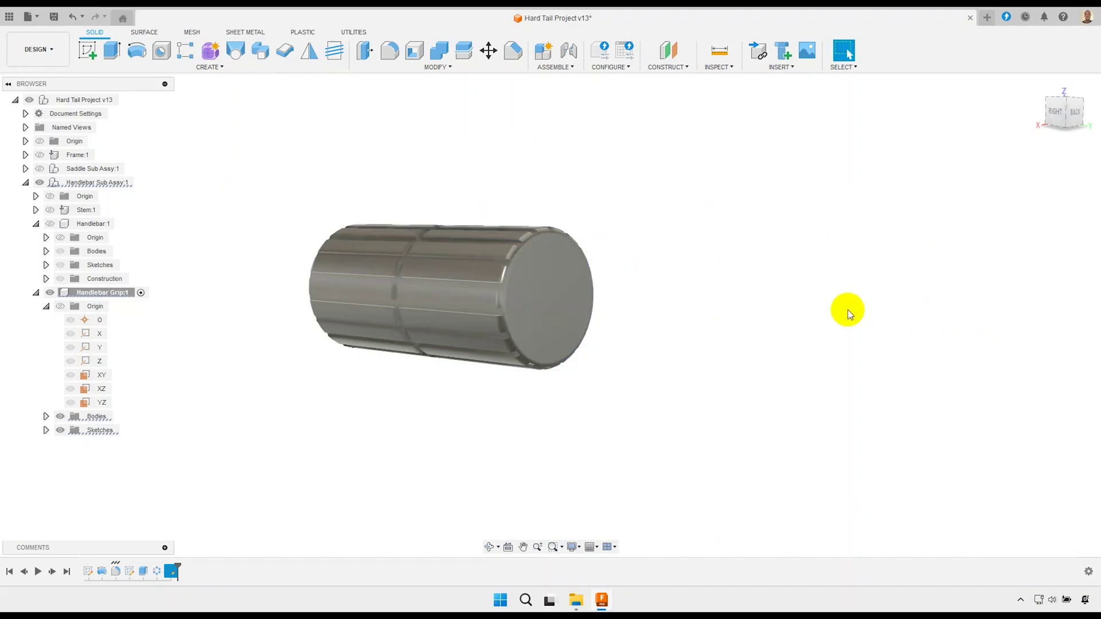
mouse_move(413, 290)
shift+middle_down()
mouse_move(457, 280)
mouse_move(528, 226)
shift+middle_up()
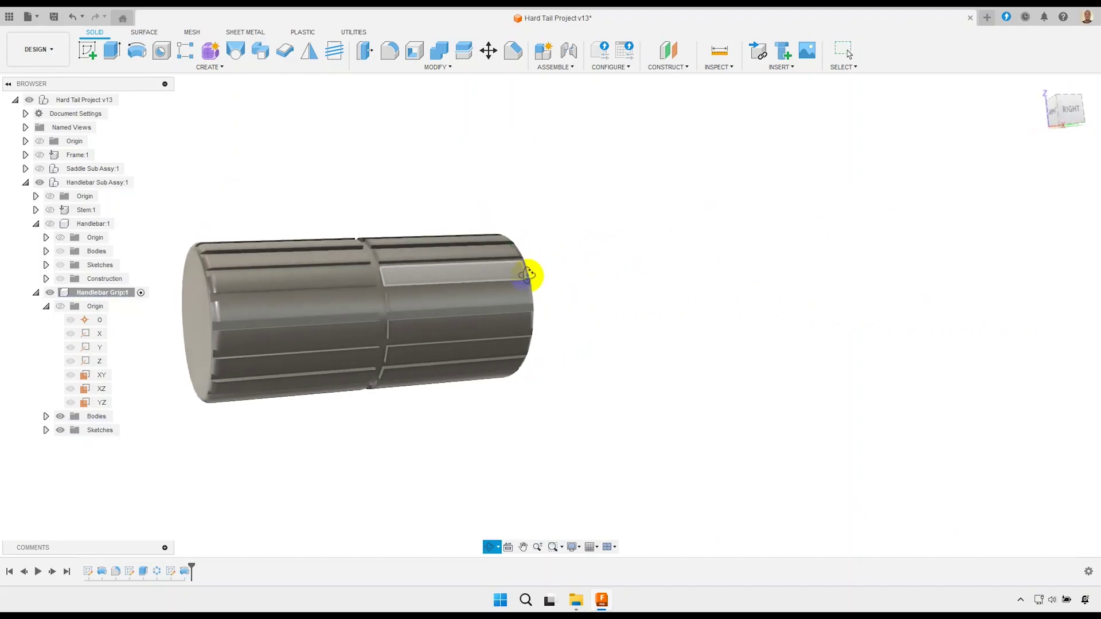
scroll(386, 280, up, 2)
scroll(381, 281, up, 3)
scroll(377, 285, down, 5)
middle_drag(395, 284, 459, 297)
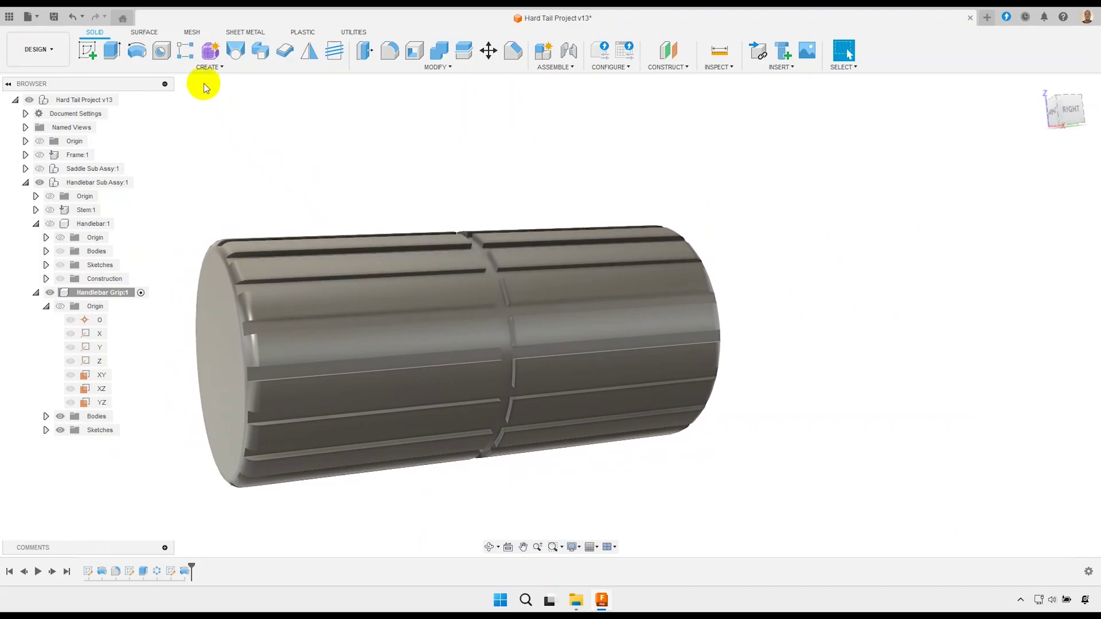
- Pattern the groove ring along the Y axis with 7 copies
click(188, 55)
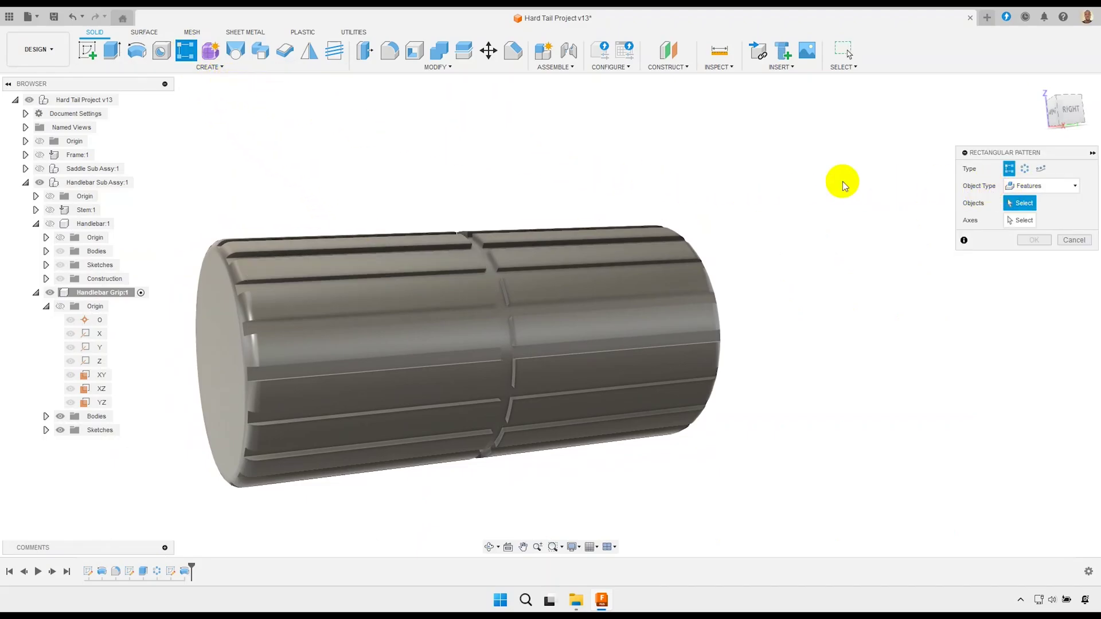
click(487, 246)
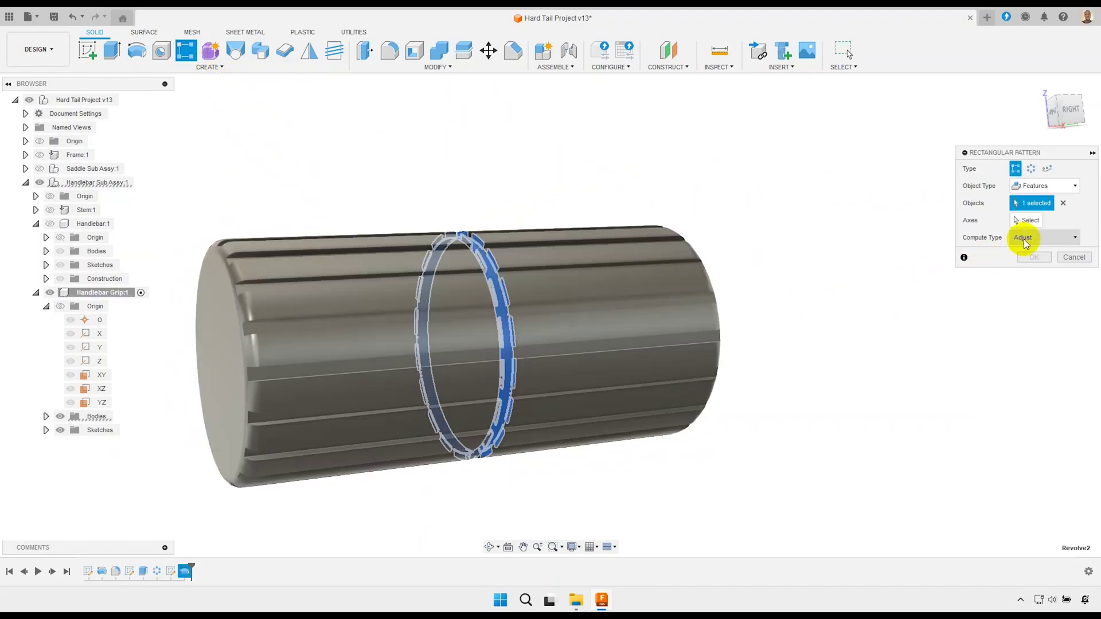
click(1031, 223)
scroll(793, 250, down, 3)
scroll(793, 250, down, 3)
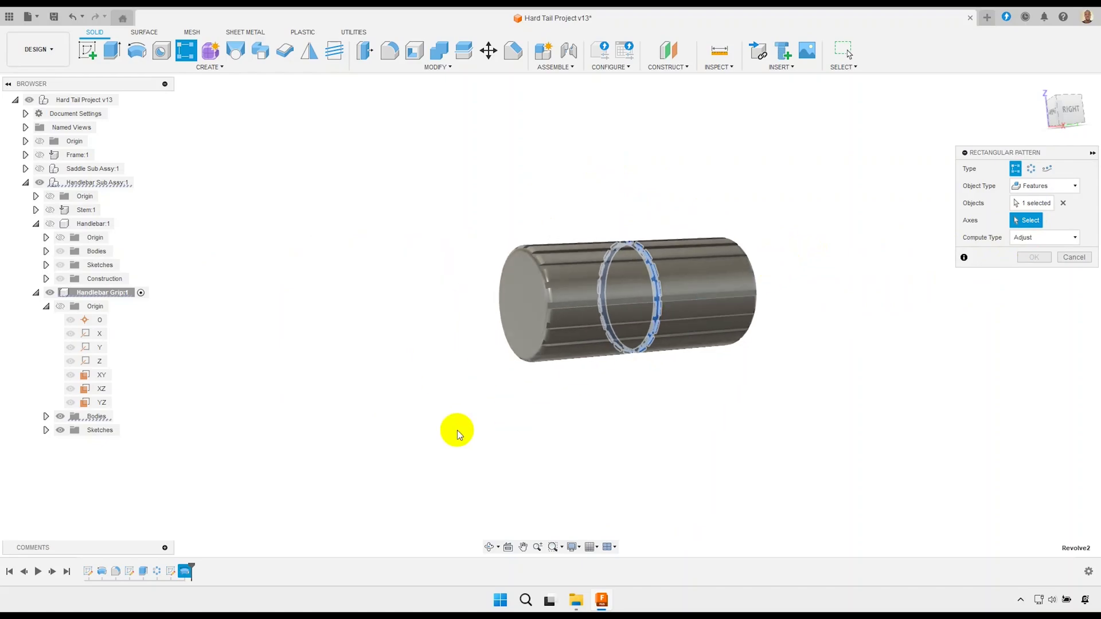
mouse_move(466, 369)
middle_down()
mouse_move(405, 381)
mouse_move(447, 404)
middle_up()
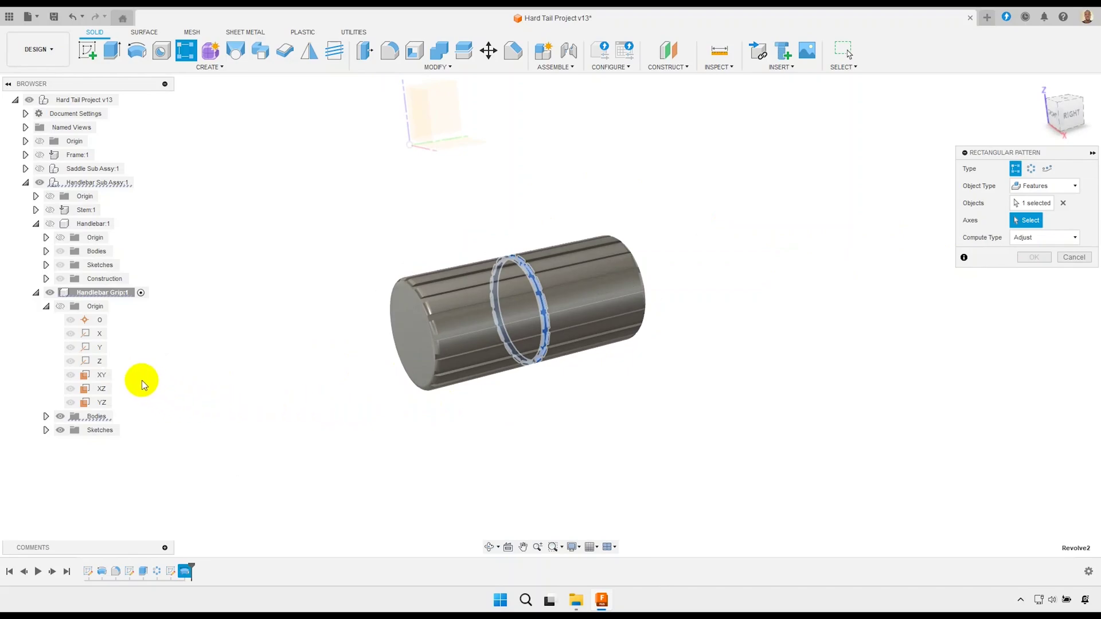
click(101, 347)
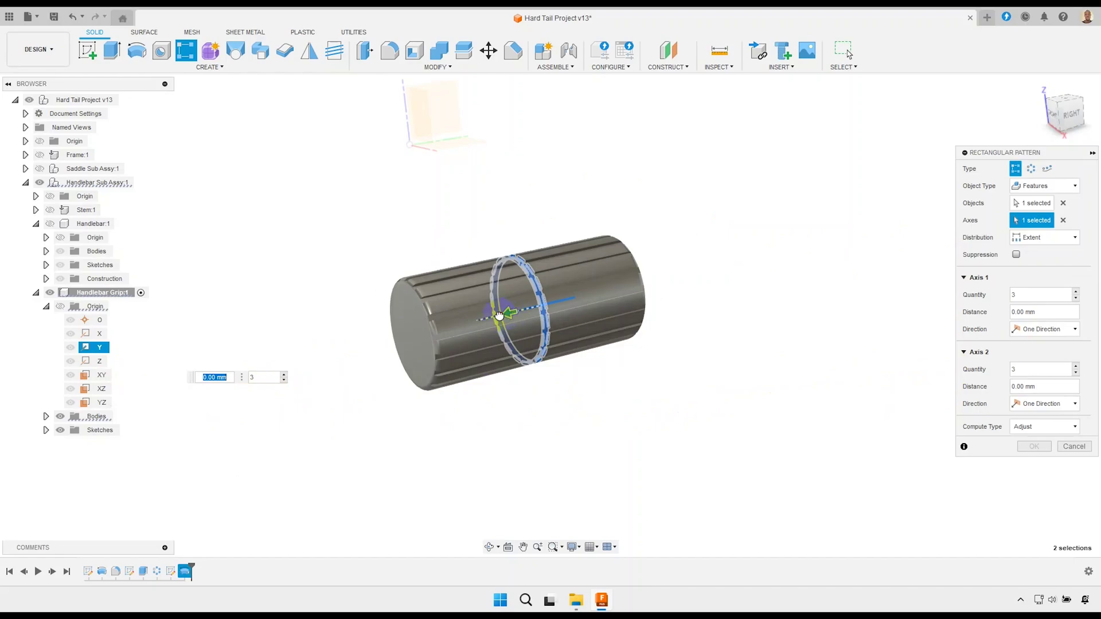
drag(499, 316, 464, 330)
key(Tab)
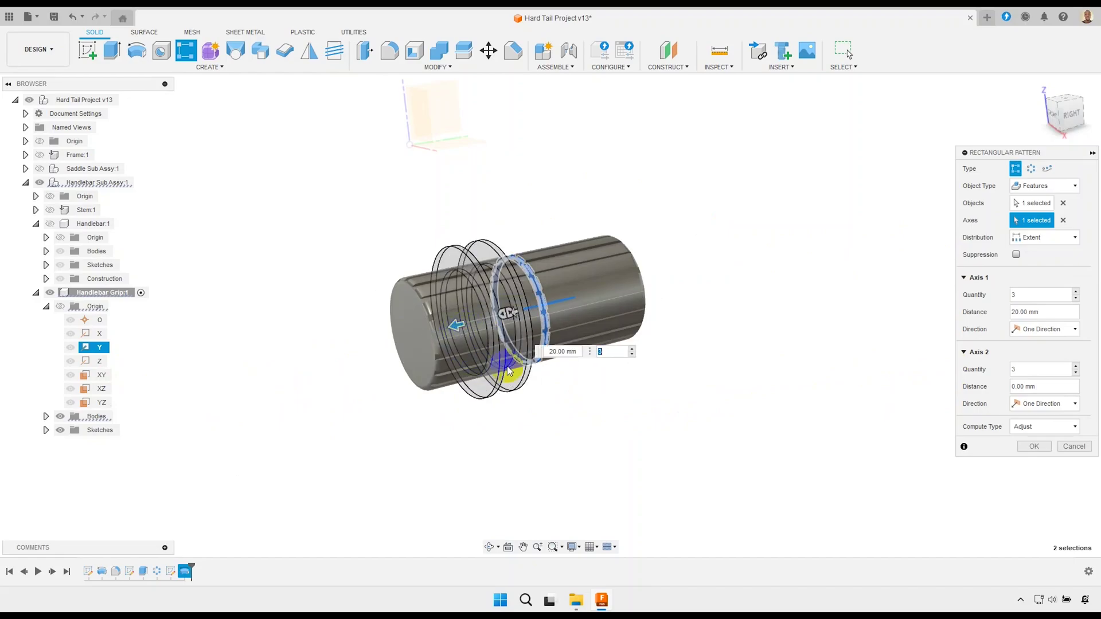
text(7)
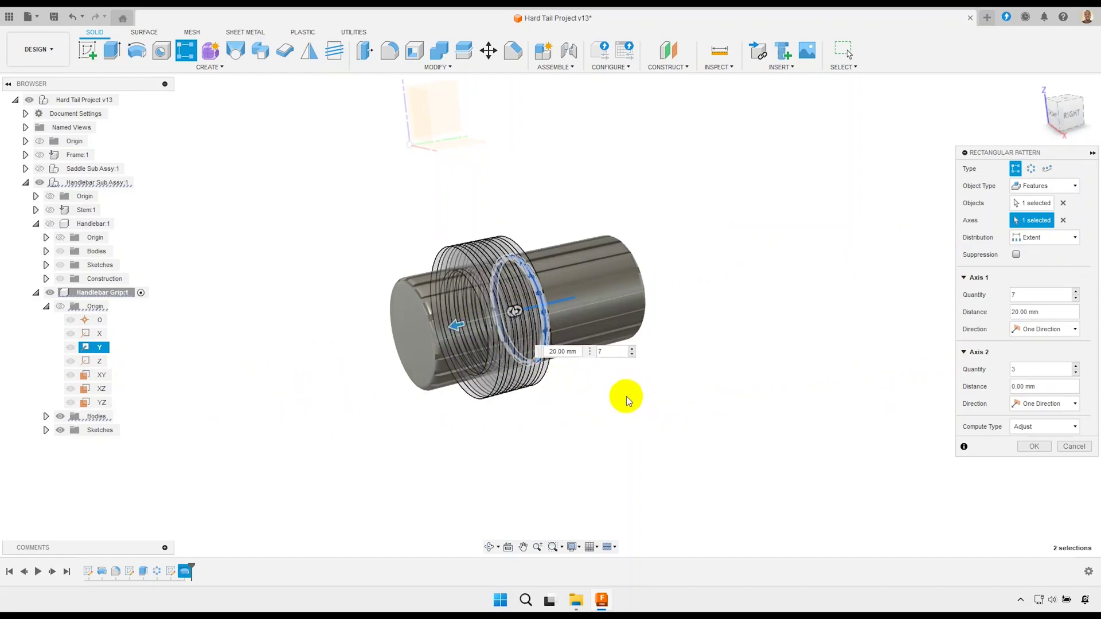
- Make the groove pattern symmetric over 35 mm and apply it
click(564, 351)
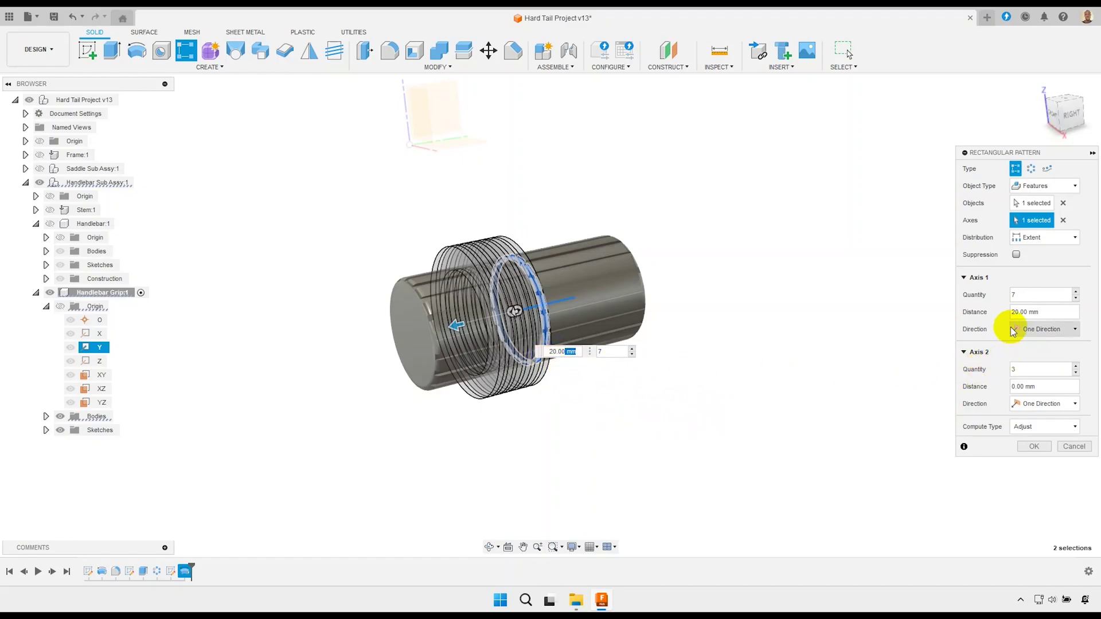
click(1049, 330)
click(1052, 355)
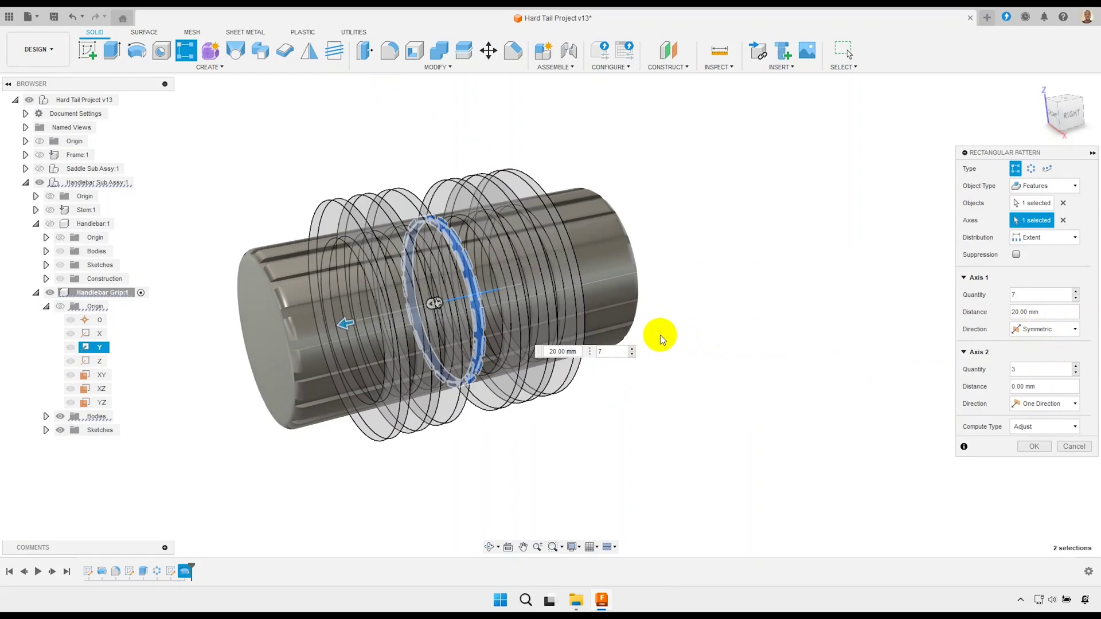
scroll(659, 334, up, 2)
click(566, 352)
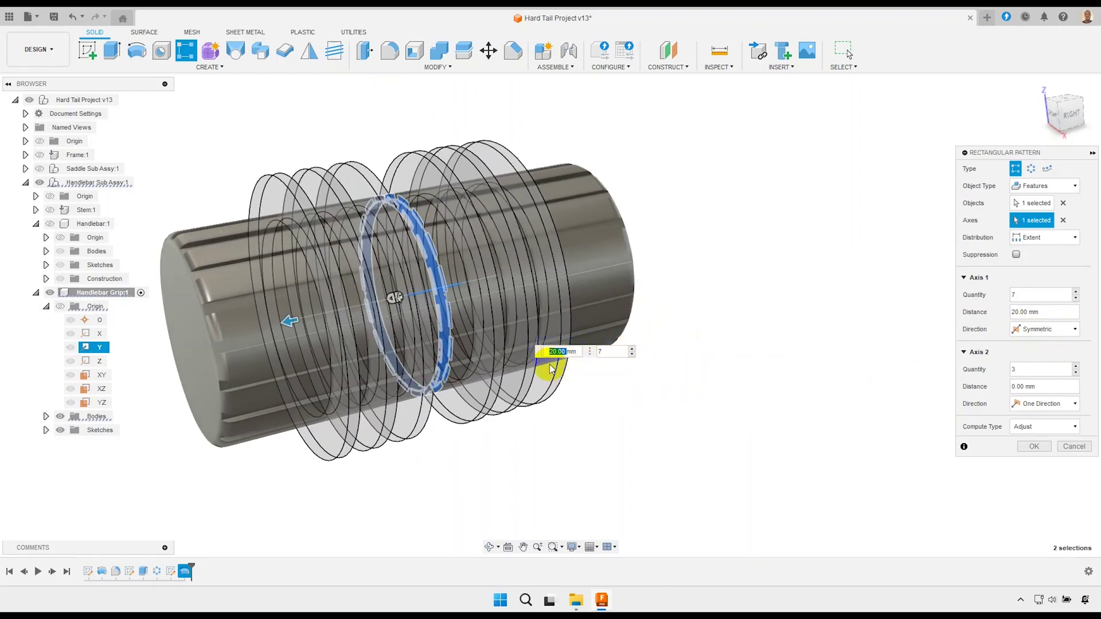
text(30)
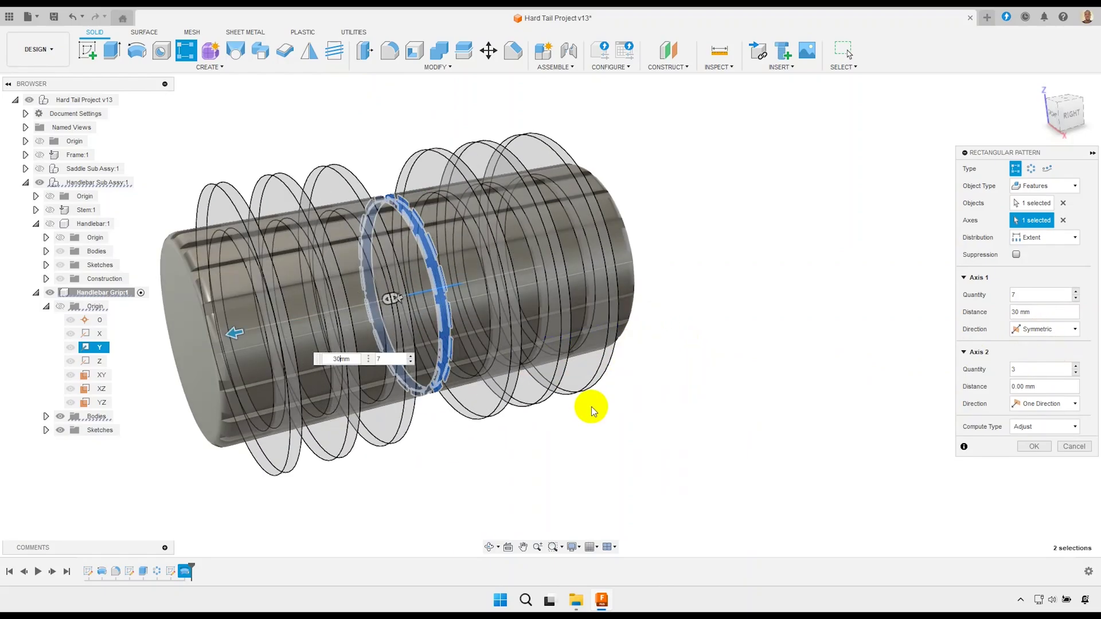
scroll(587, 319, down, 3)
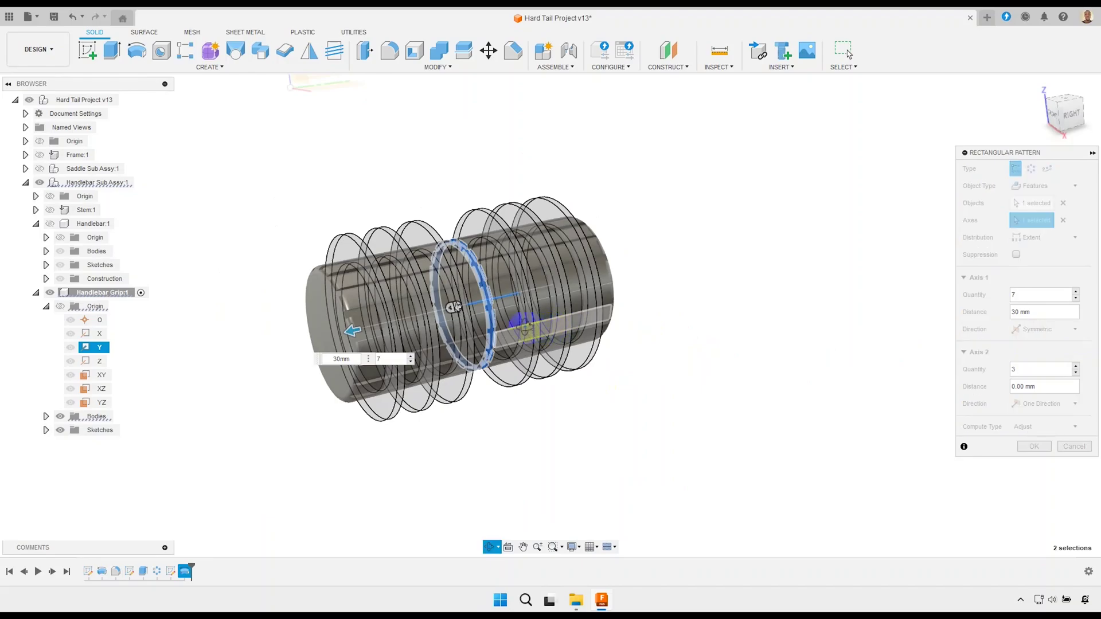
shift+middle_drag(459, 310, 470, 310)
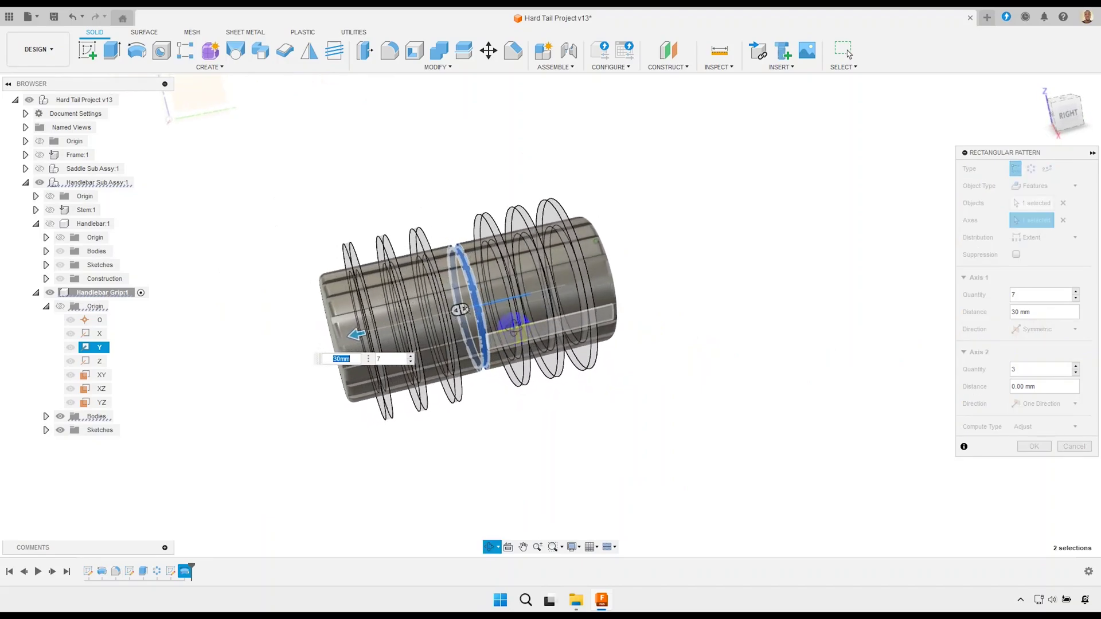
scroll(383, 343, up, 2)
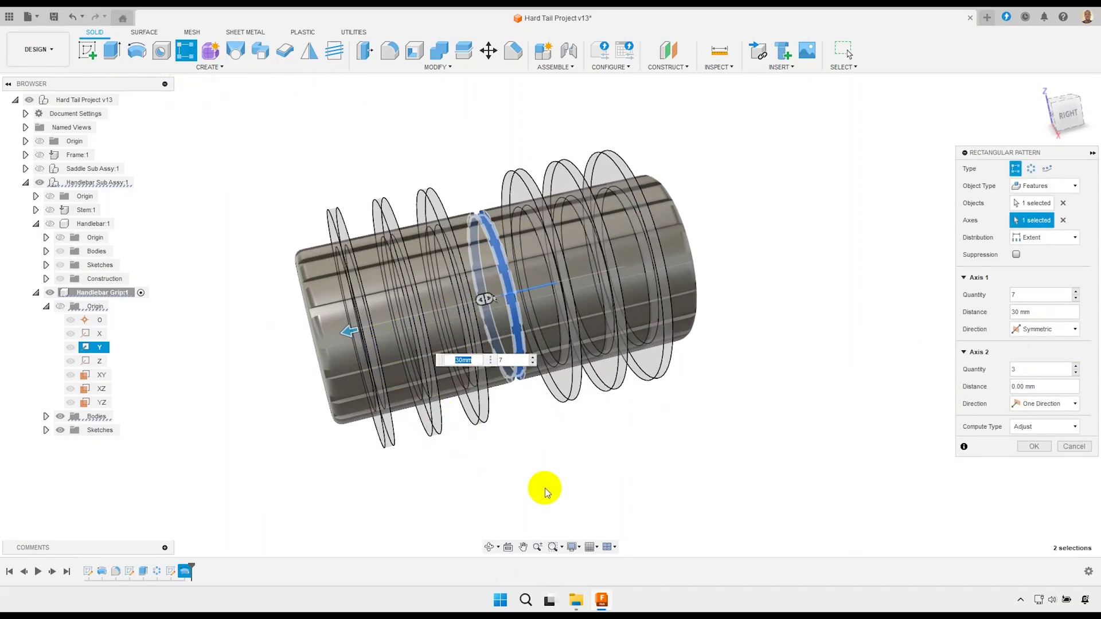
text(40)
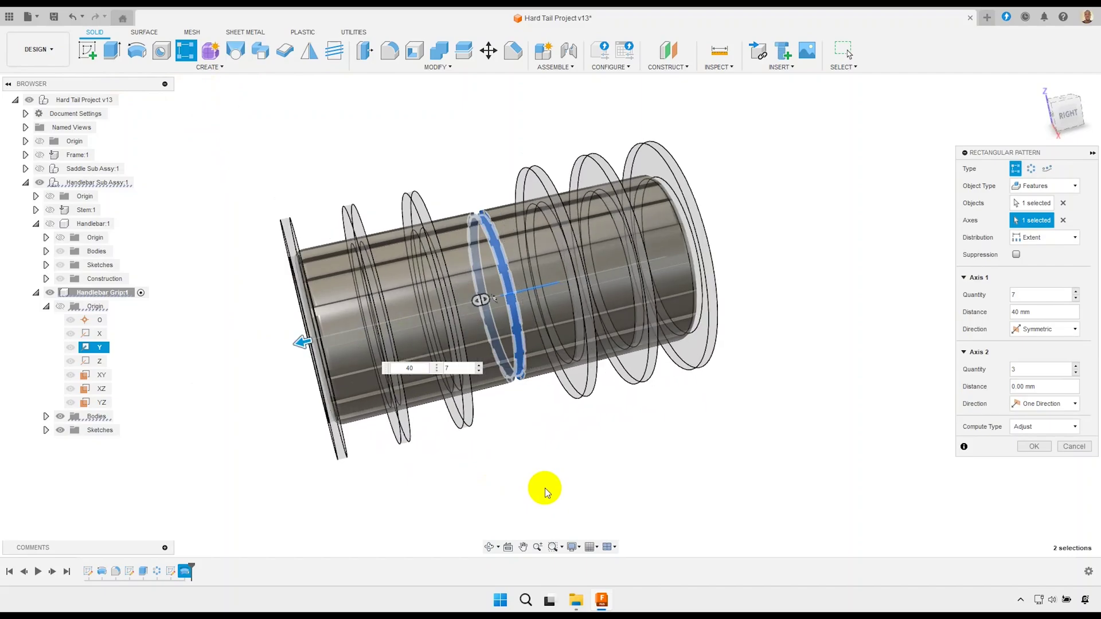
text(38)
key(BackSpace)
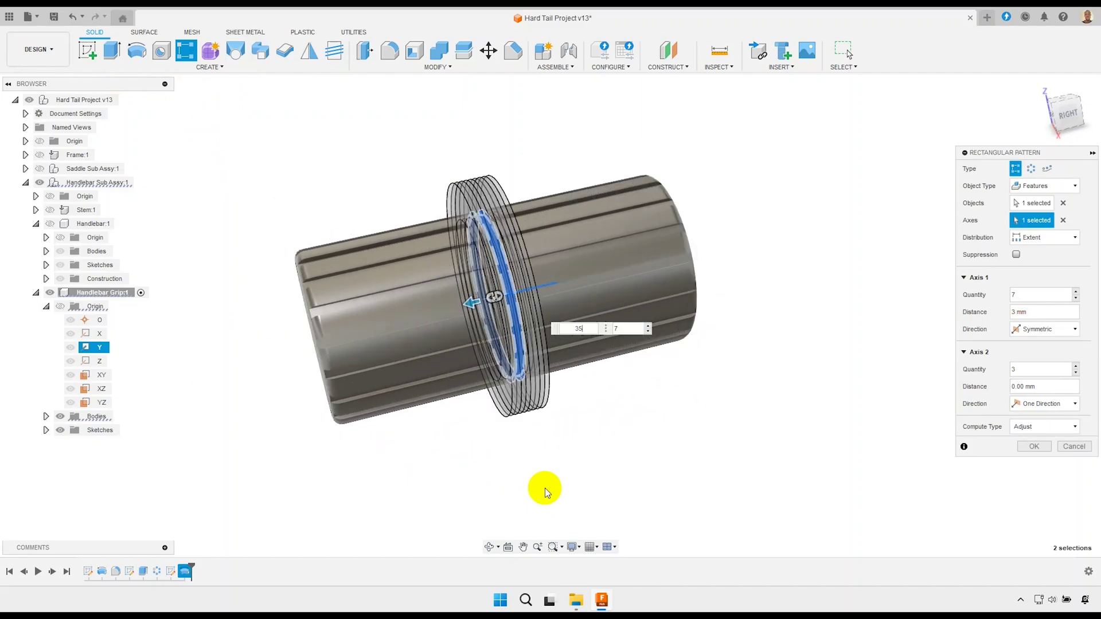
text(5)
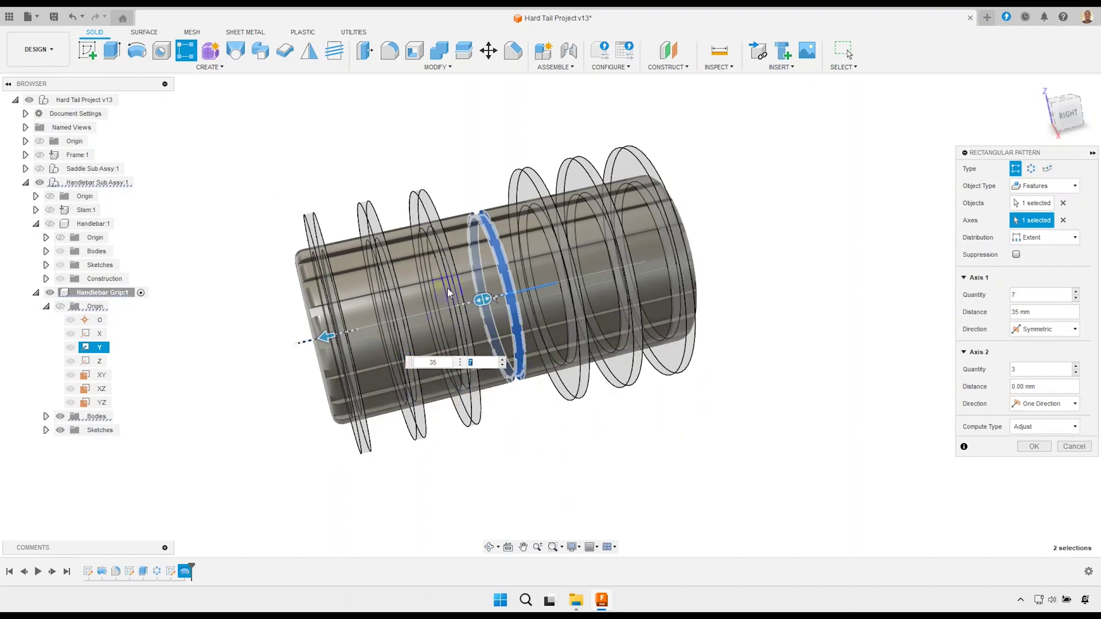
key(Tab)
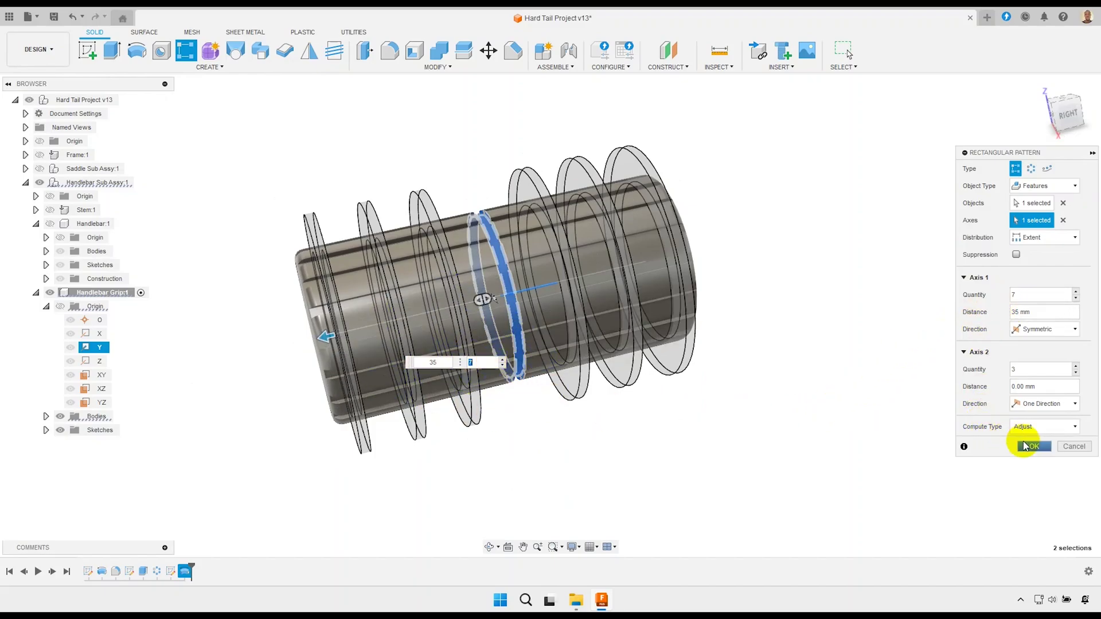
click(1025, 453)
- Start a sketch on the grip's flat end face
scroll(634, 293, down, 2)
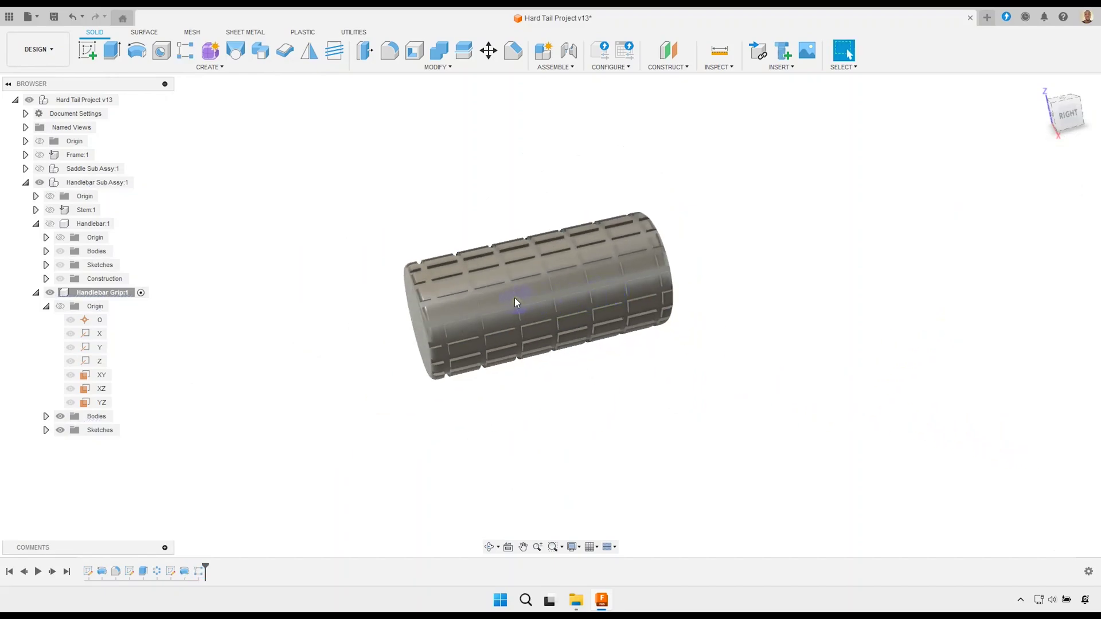
mouse_move(516, 304)
shift+middle_down()
mouse_move(532, 282)
mouse_move(541, 295)
mouse_move(433, 287)
mouse_move(534, 268)
mouse_move(546, 278)
shift+middle_up()
click(476, 333)
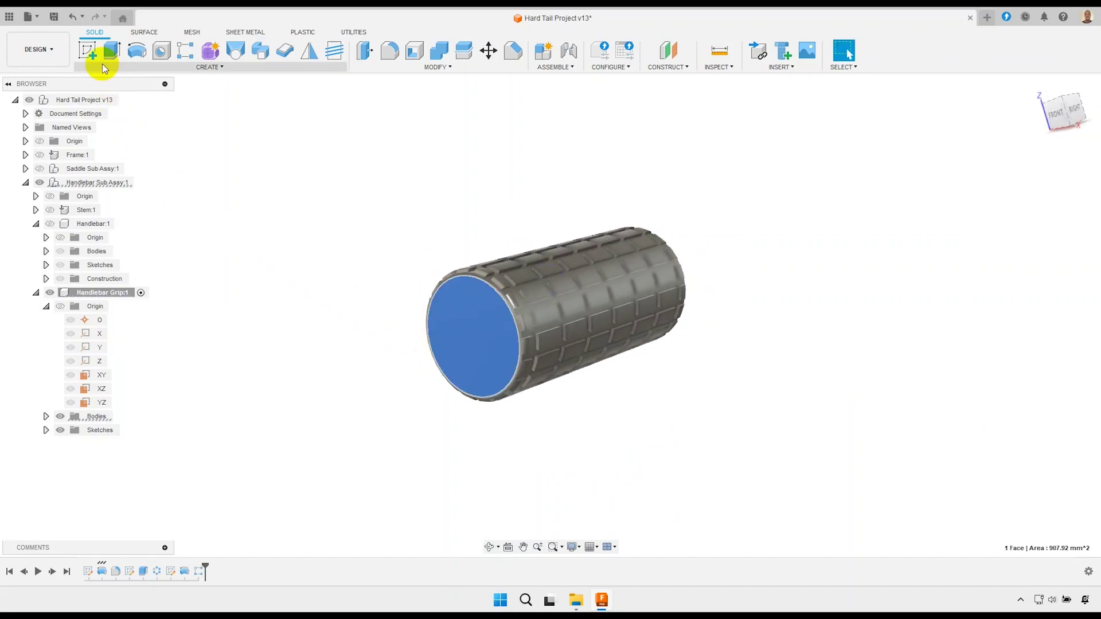
click(89, 53)
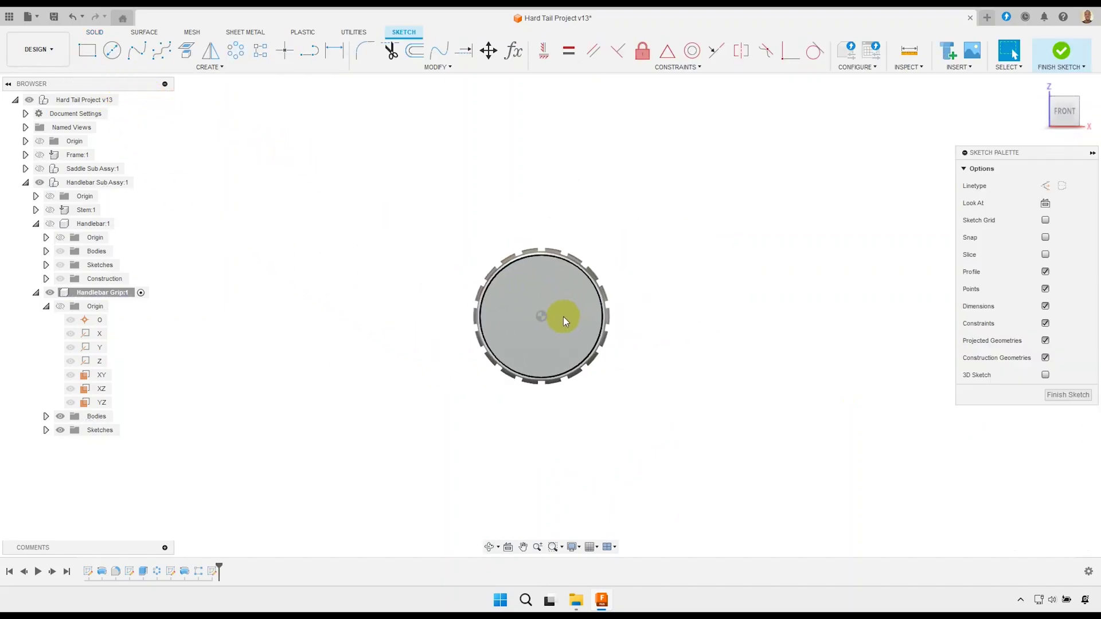
- Draw a Ø30 mm circle at the end-face origin, place its dimension, and finish the sketch
scroll(555, 318, up, 2)
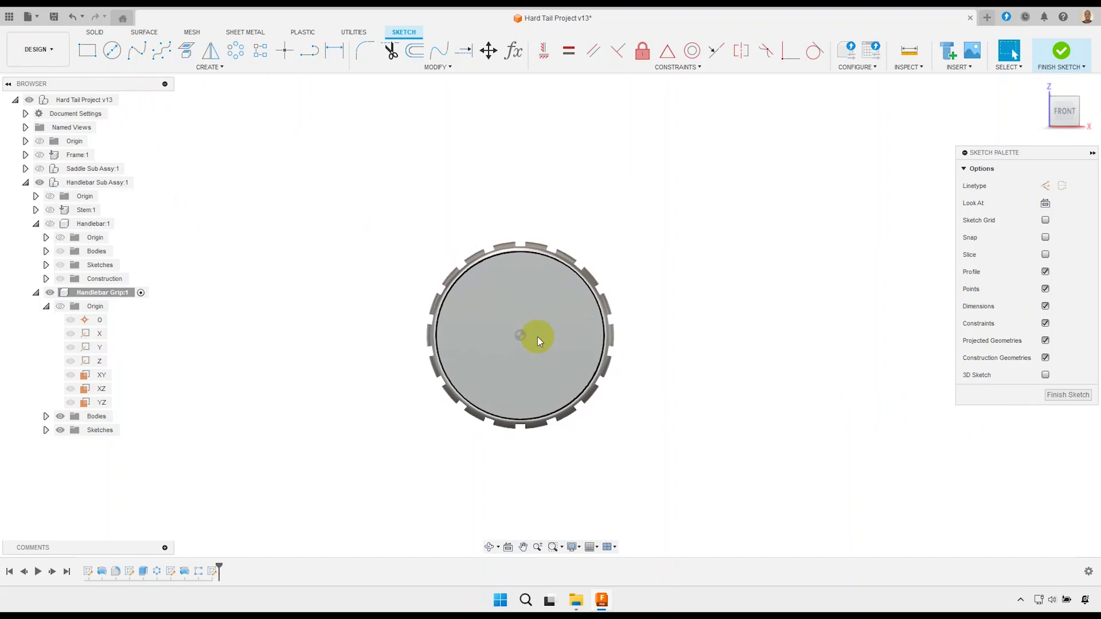
scroll(538, 339, up, 3)
middle_drag(538, 340, 524, 339)
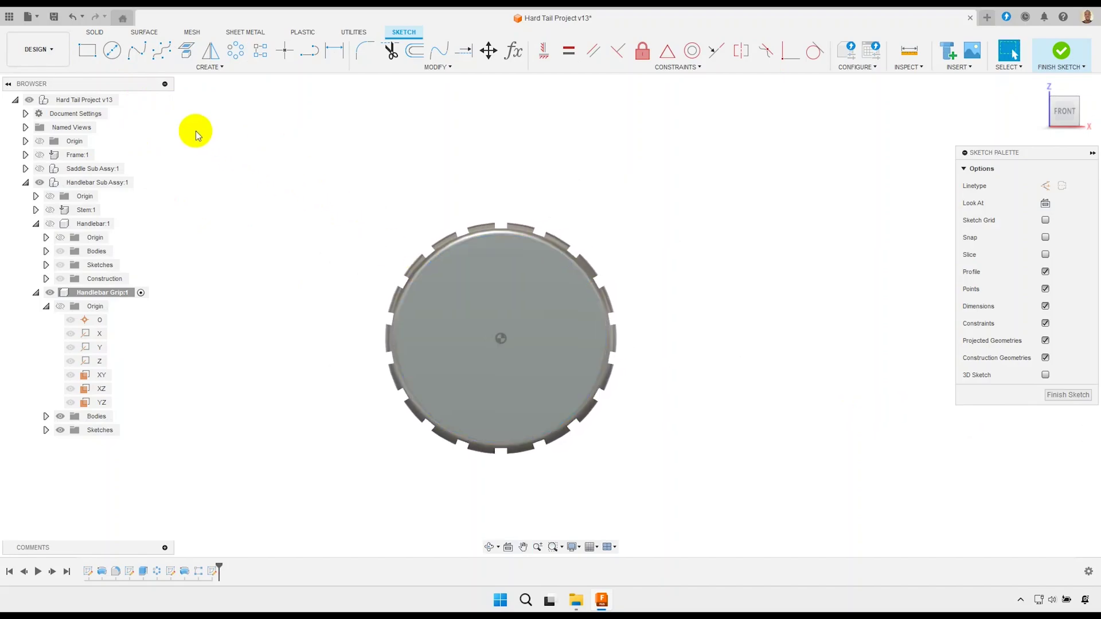
click(112, 51)
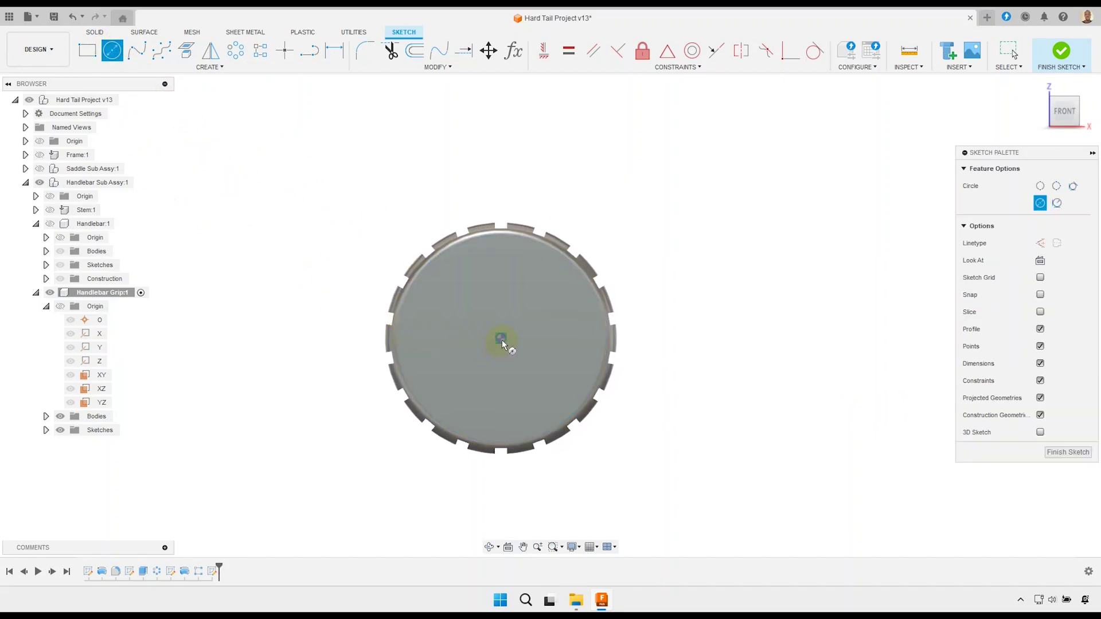
click(502, 340)
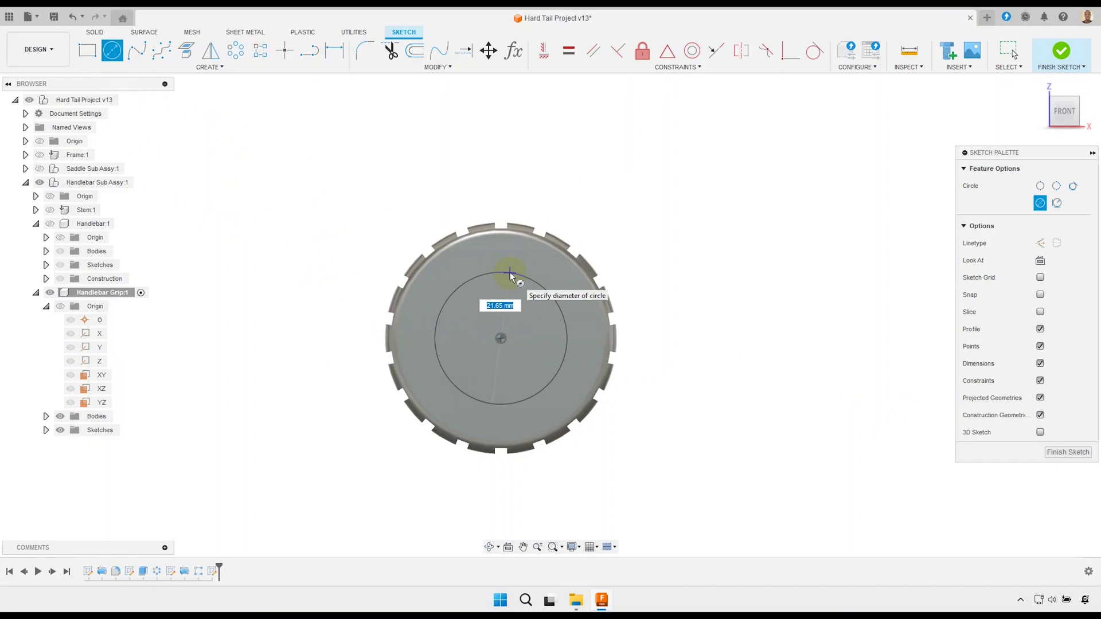
text(30)
key(Return)
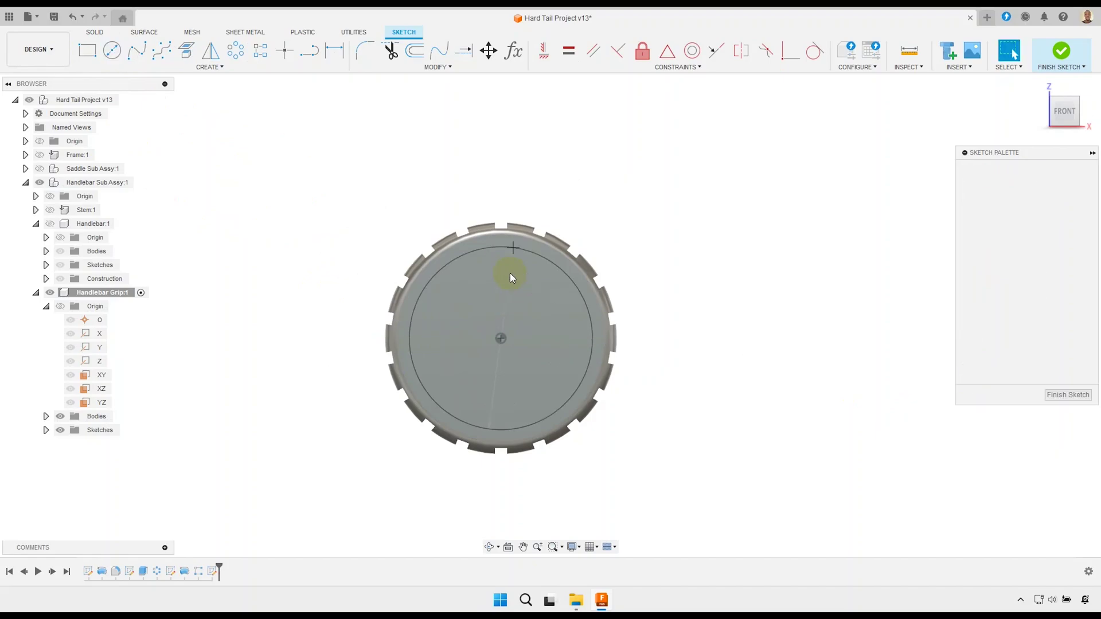
drag(503, 300, 580, 235)
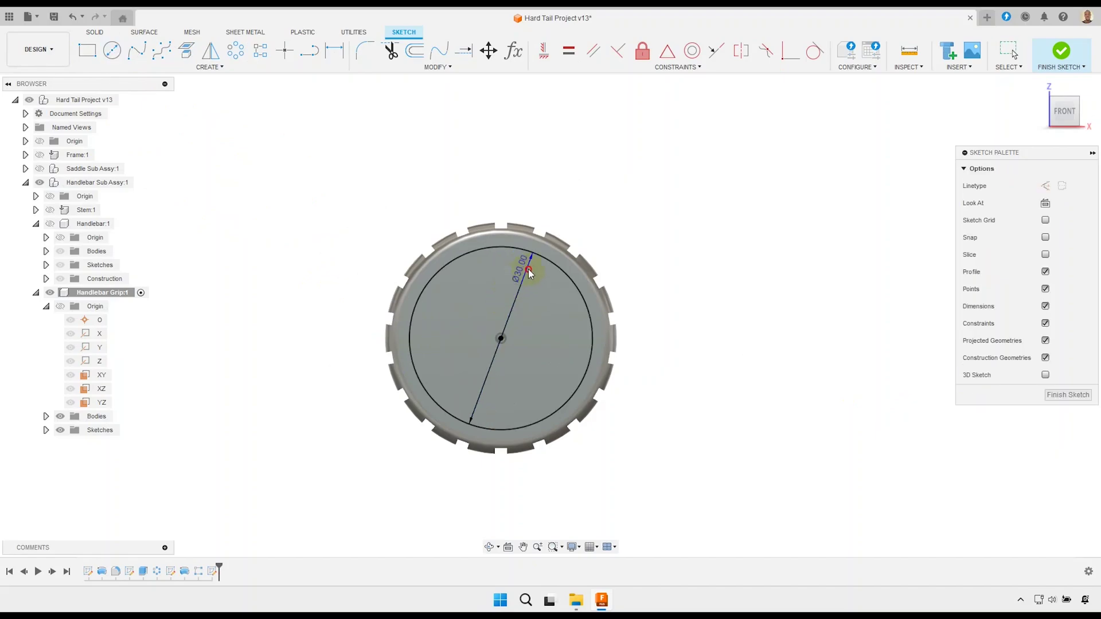
click(1061, 52)
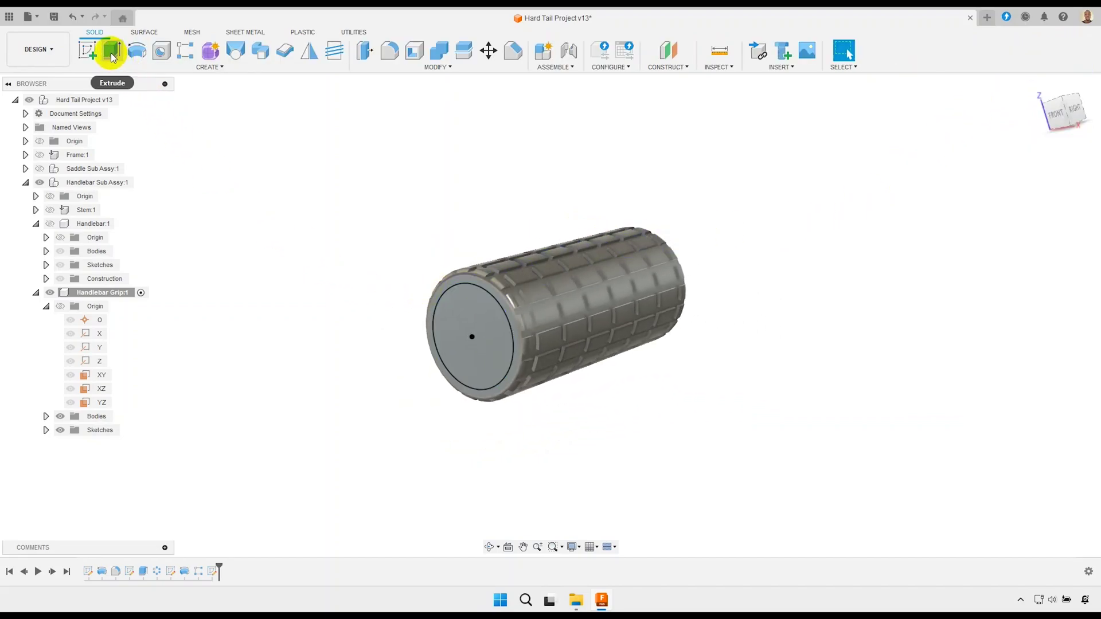
- Extrude the 30 mm circle as a -65 mm cut into the grip
click(112, 51)
click(470, 330)
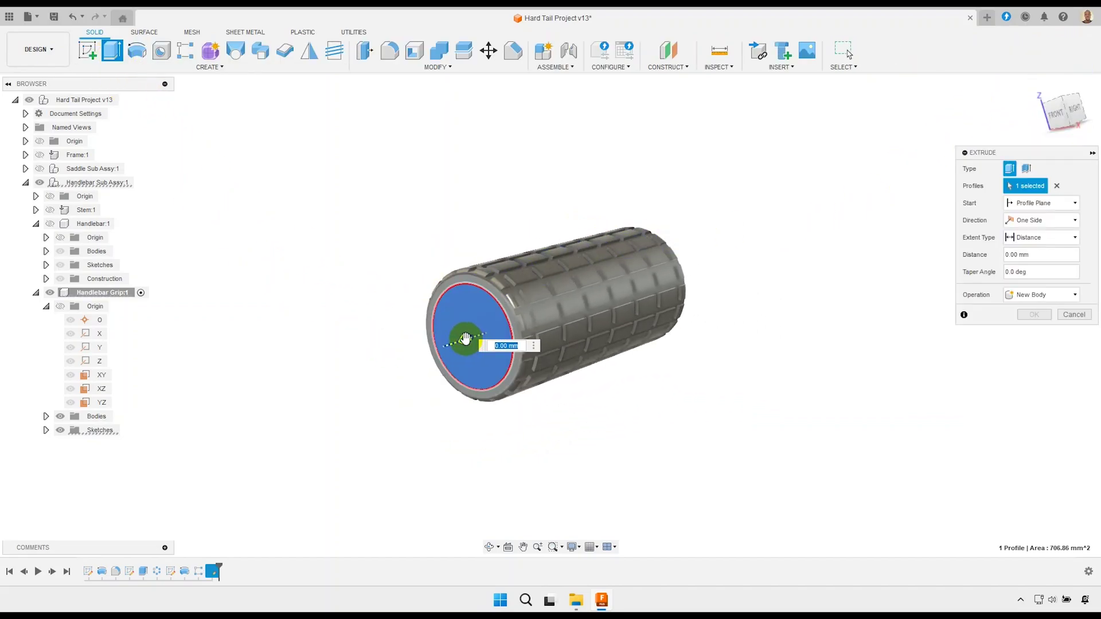
drag(487, 328, 511, 327)
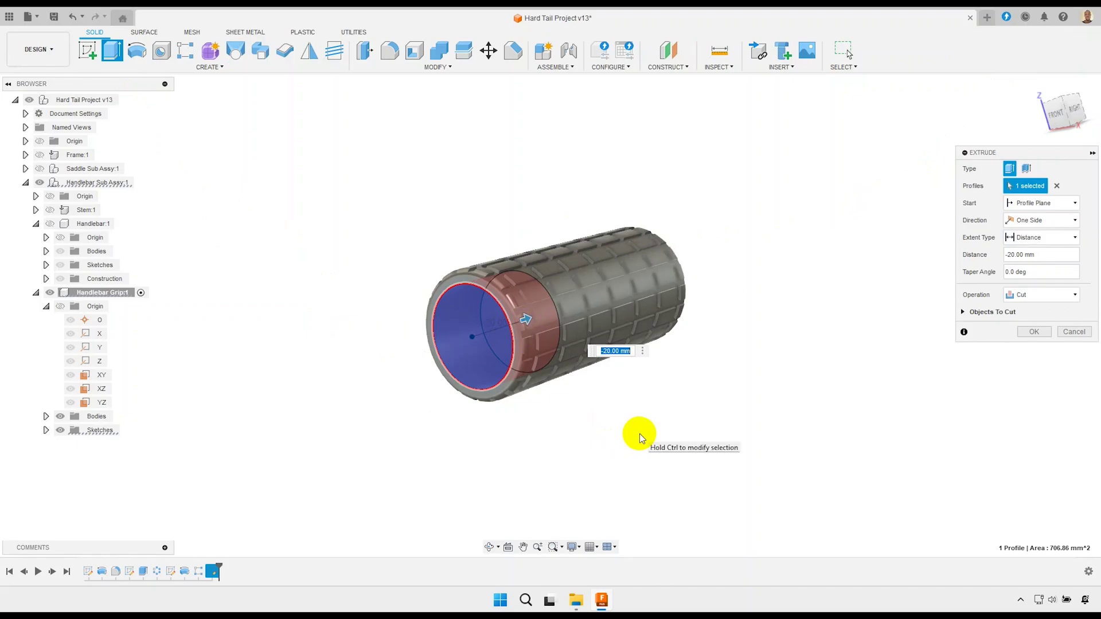
text(-65)
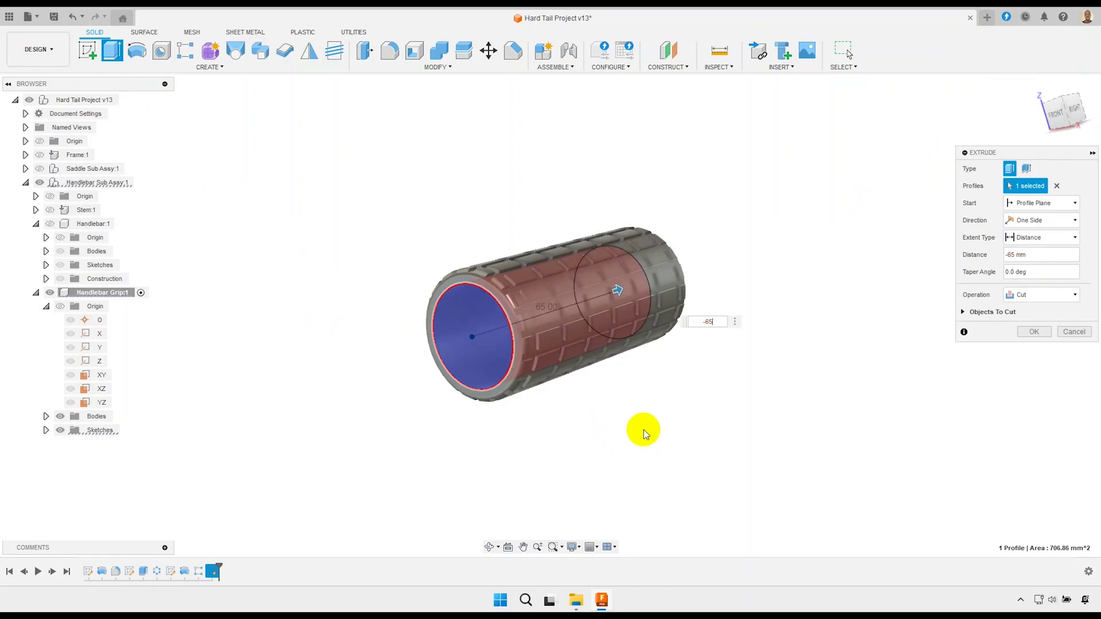
click(583, 328)
click(1034, 332)
mouse_move(594, 373)
shift+middle_down()
mouse_move(504, 343)
mouse_move(634, 297)
shift+middle_up()
mouse_move(698, 346)
middle_down()
mouse_move(621, 350)
mouse_move(831, 293)
middle_up()
scroll(621, 349, up, 2)
scroll(631, 344, up, 2)
scroll(642, 349, up, 3)
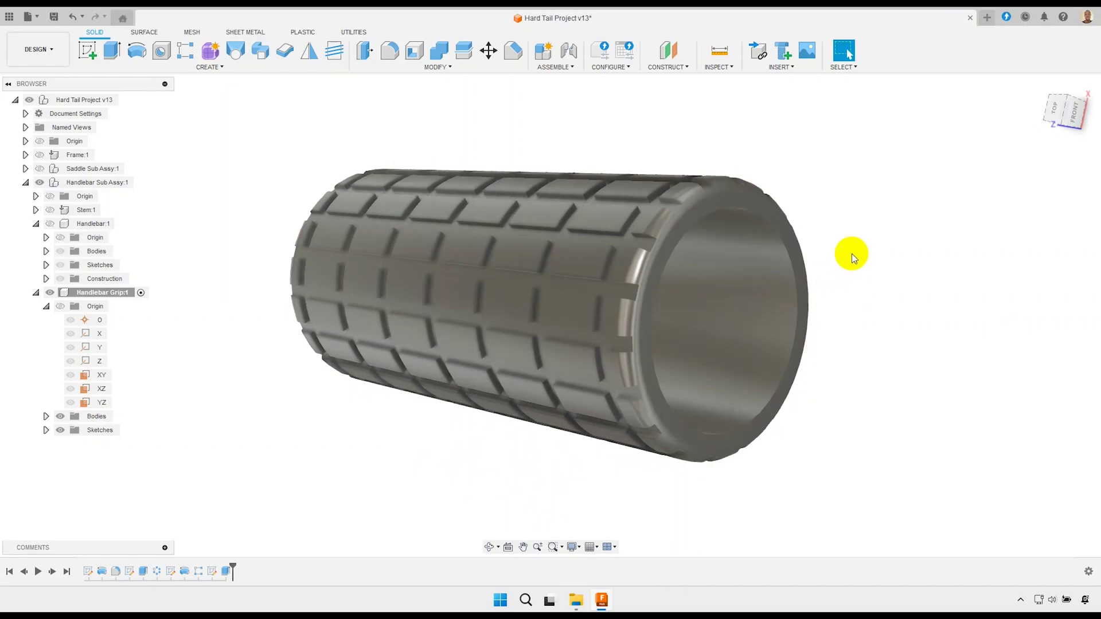
- Save a new version and collapse the grip and Handlebar browser entries
key(ctrl+s)
click(546, 319)
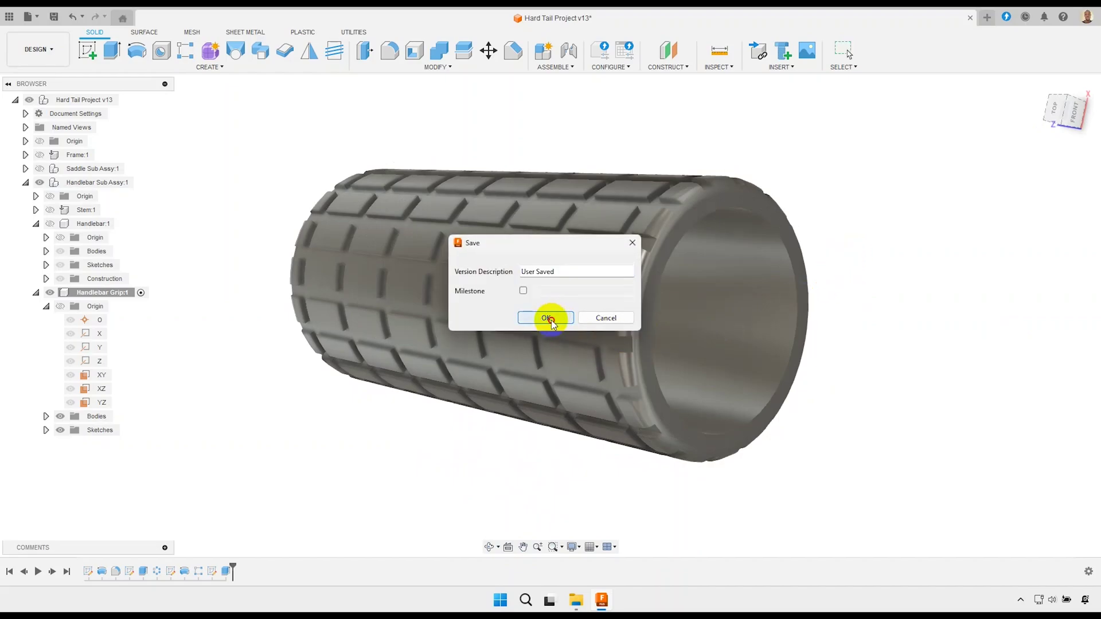
scroll(536, 309, down, 2)
scroll(536, 309, down, 2)
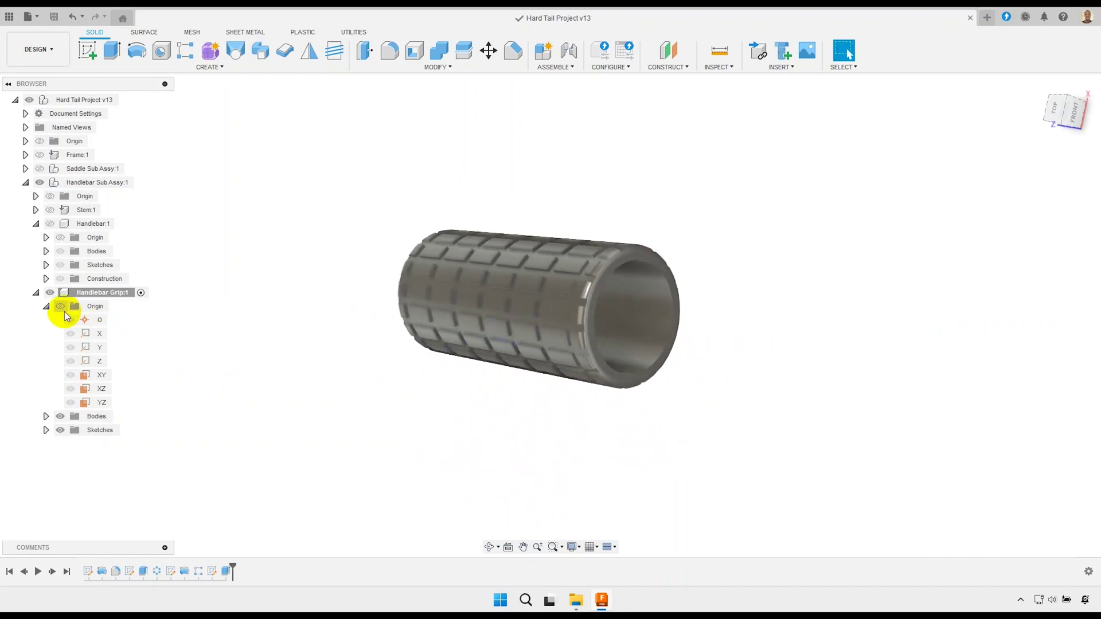
click(46, 306)
click(36, 224)
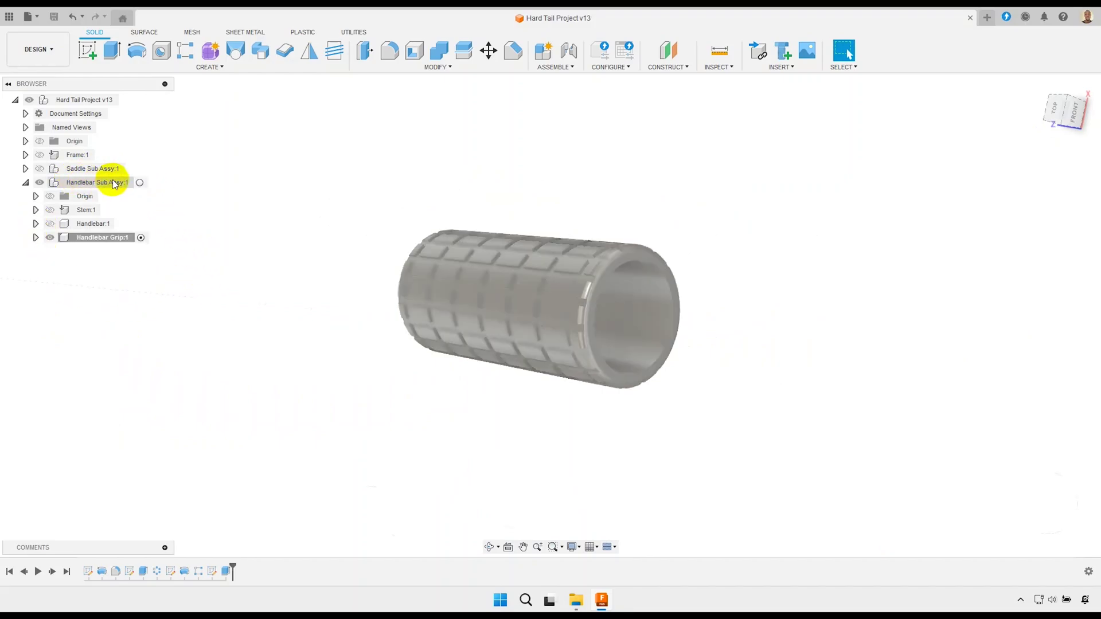
- Activate Handlebar Sub Assy:1 and unisolate so all components show
click(113, 182)
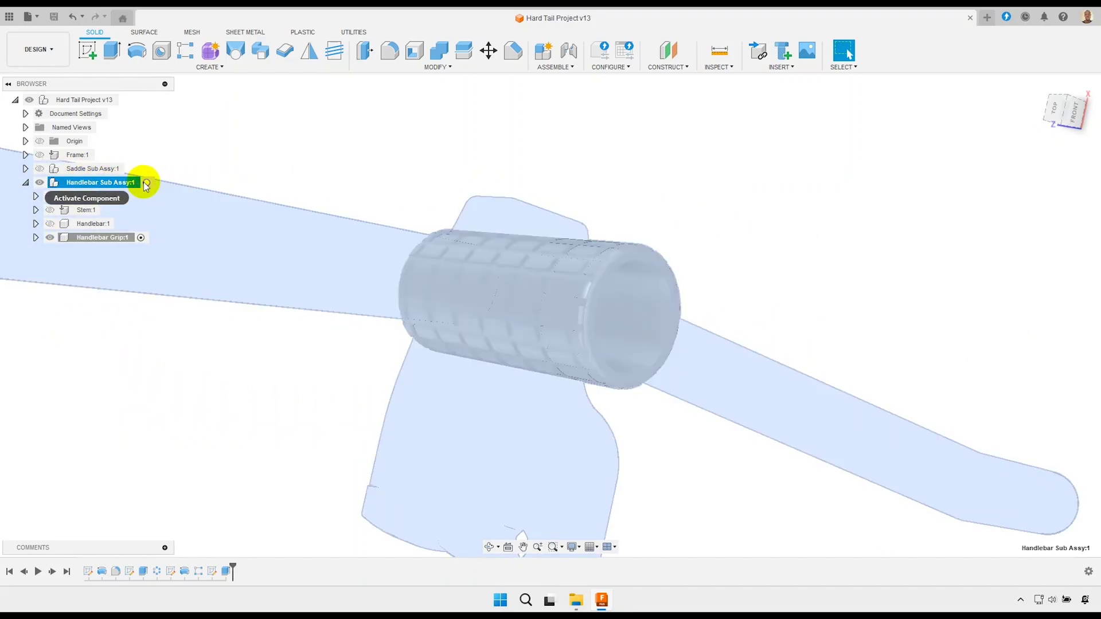
click(146, 182)
click(284, 180)
scroll(384, 188, down, 3)
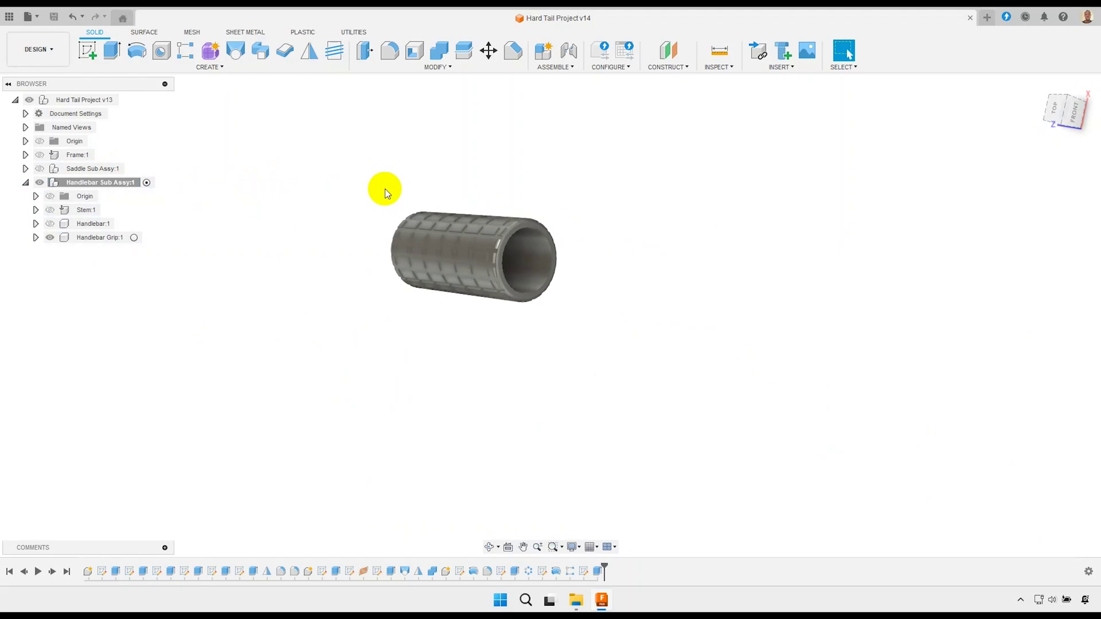
right_click(115, 237)
click(143, 367)
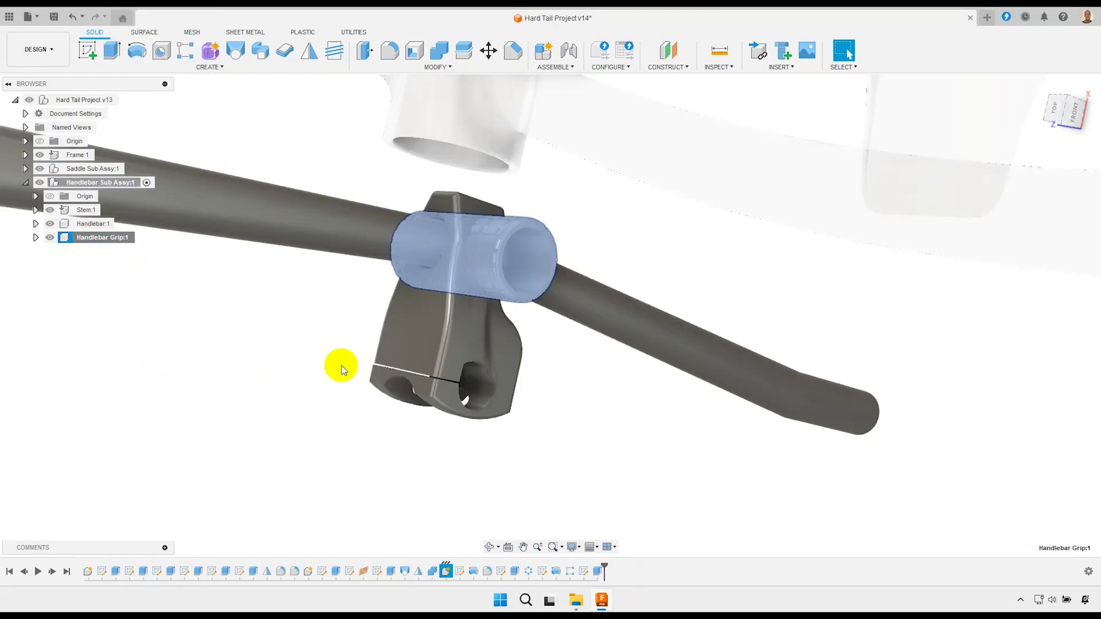
click(341, 366)
scroll(342, 355, down, 3)
- Drag the grip right and the stem down, away from the handlebar
drag(449, 287, 652, 317)
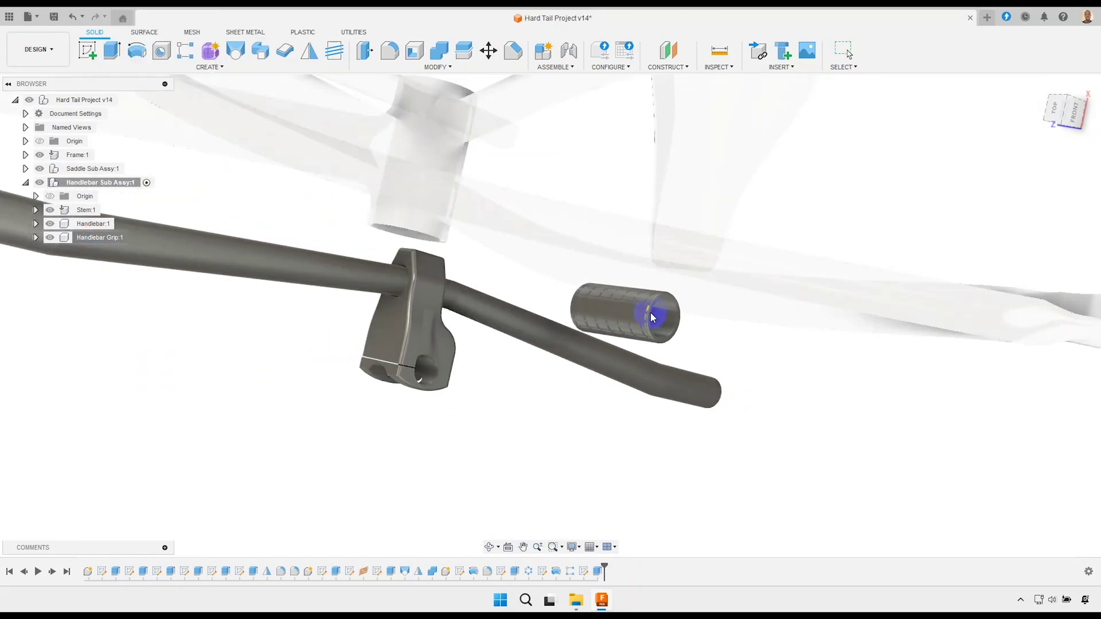
drag(413, 367, 390, 408)
scroll(545, 384, down, 1)
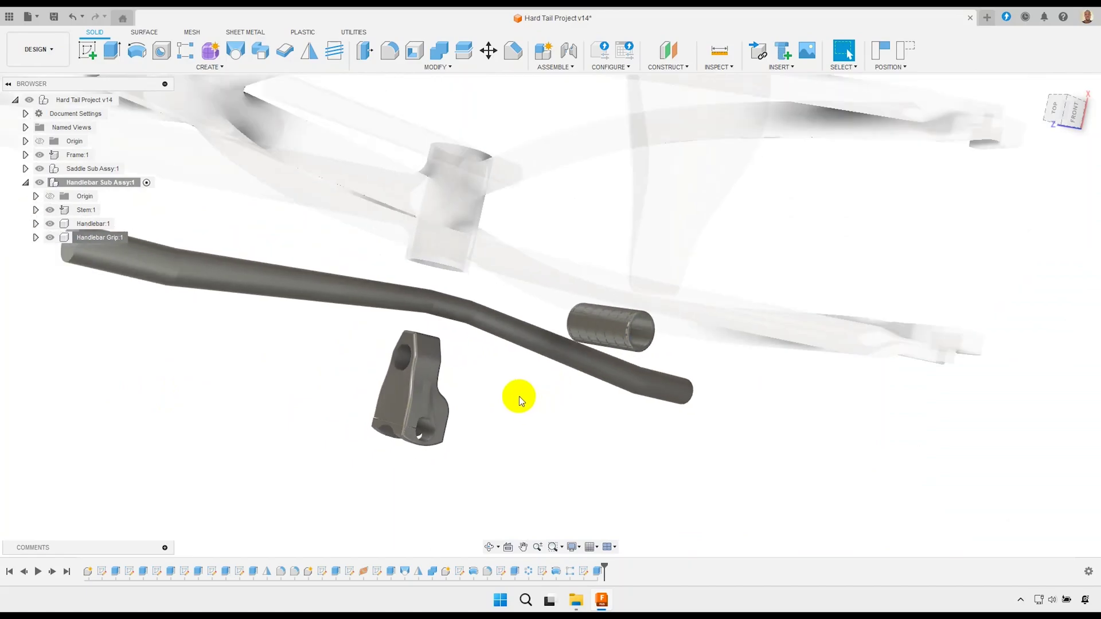
scroll(518, 397, down, 1)
- Create a new component named 'Headset' under Handlebar Sub Assy
click(543, 55)
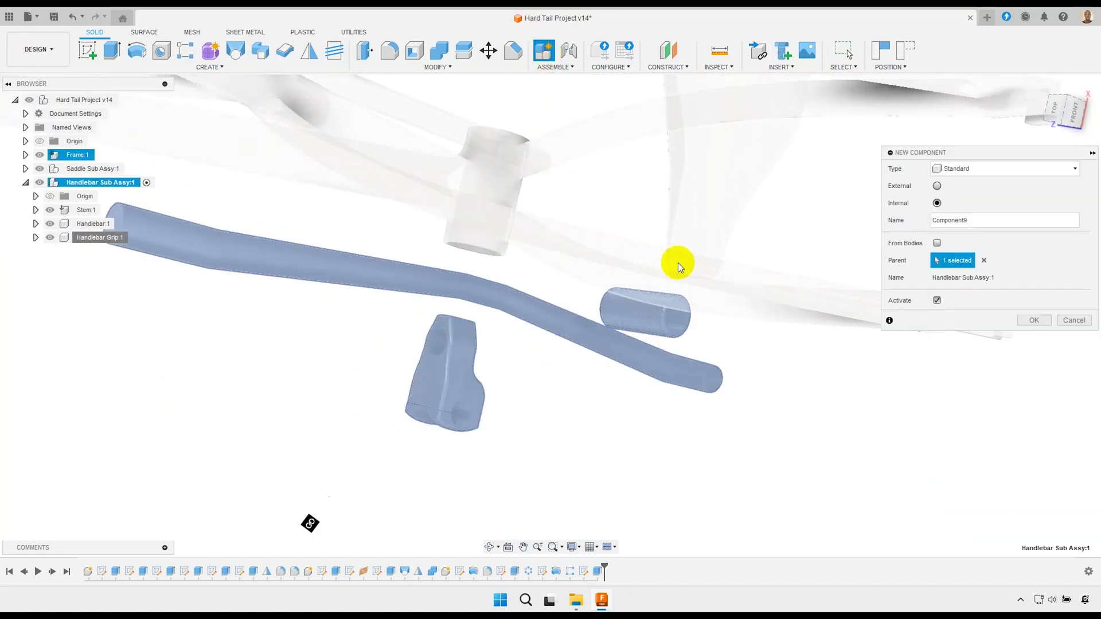
double_click(972, 221)
text(H)
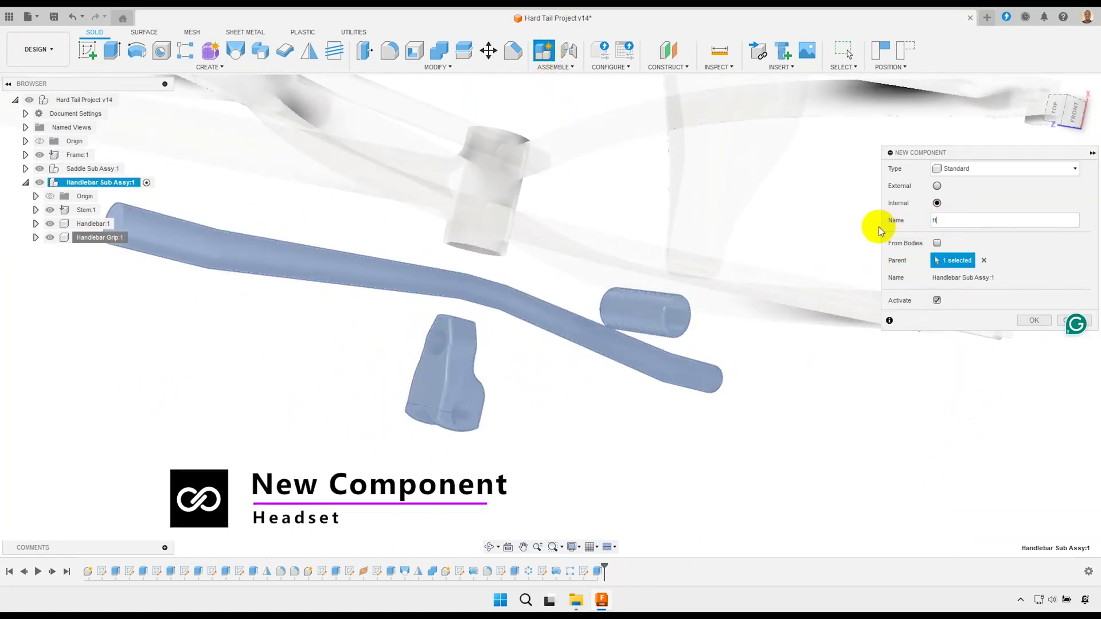
text(eadset)
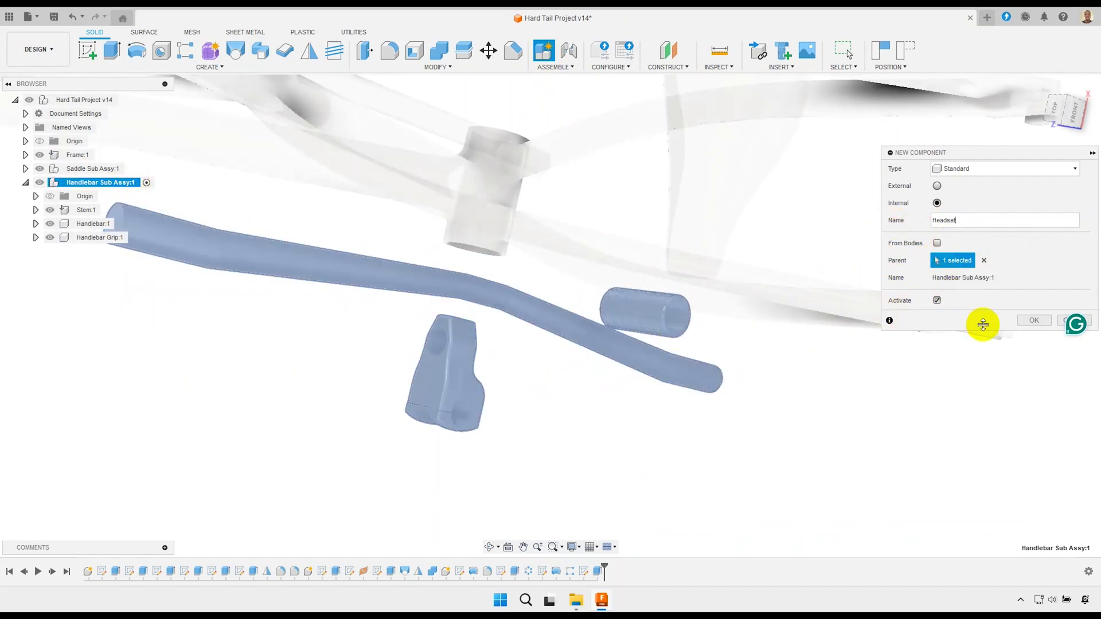
click(1036, 321)
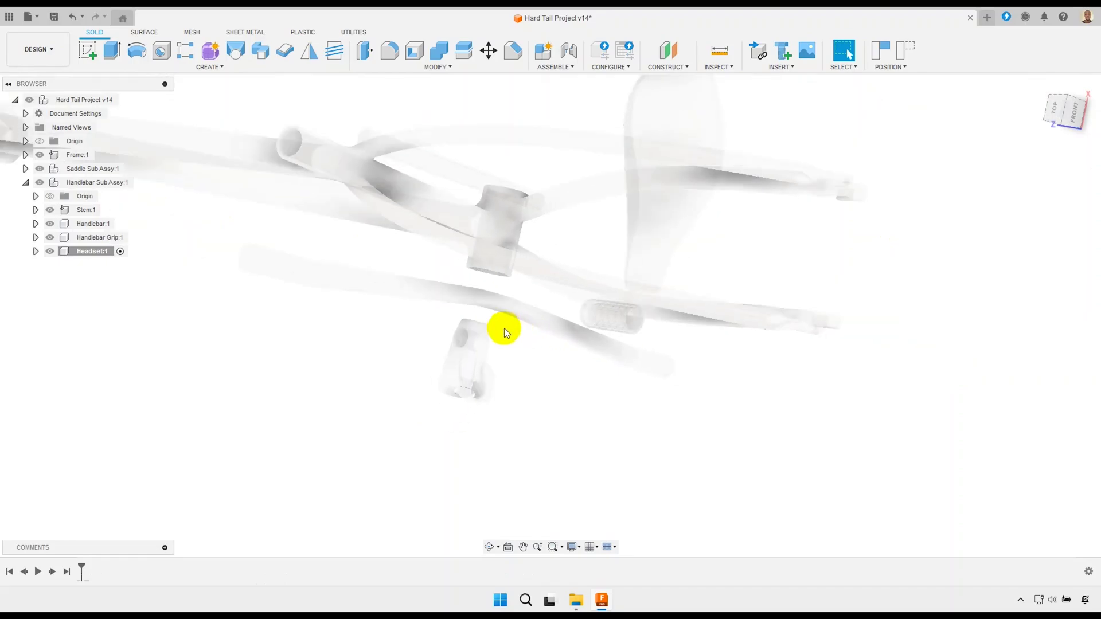
- Isolate the Headset component and start a sketch on the XZ plane
right_click(97, 254)
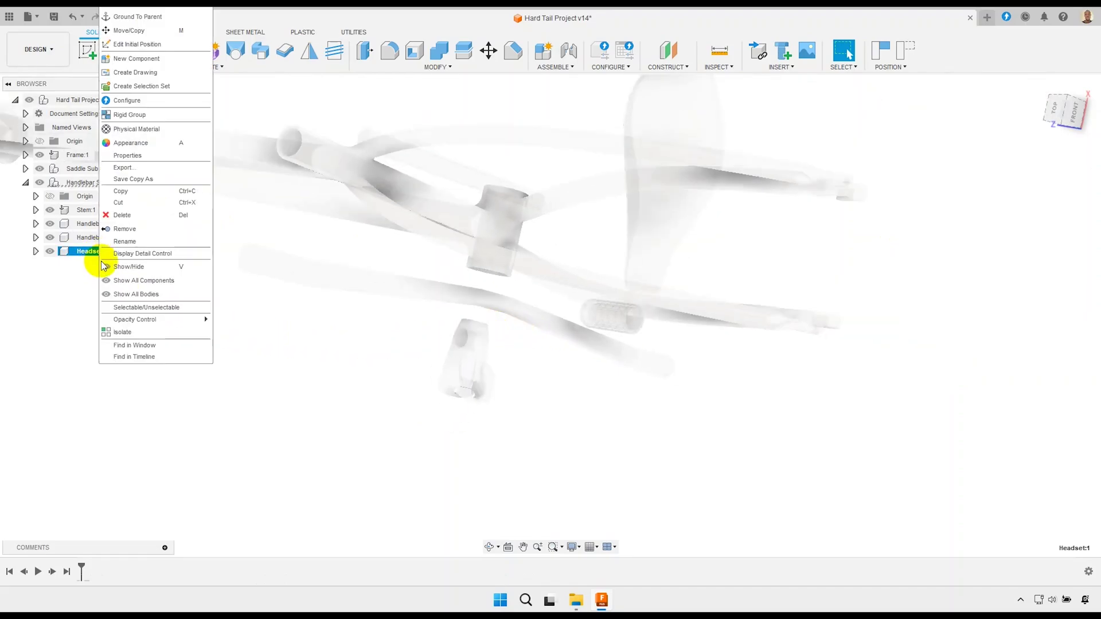
click(131, 328)
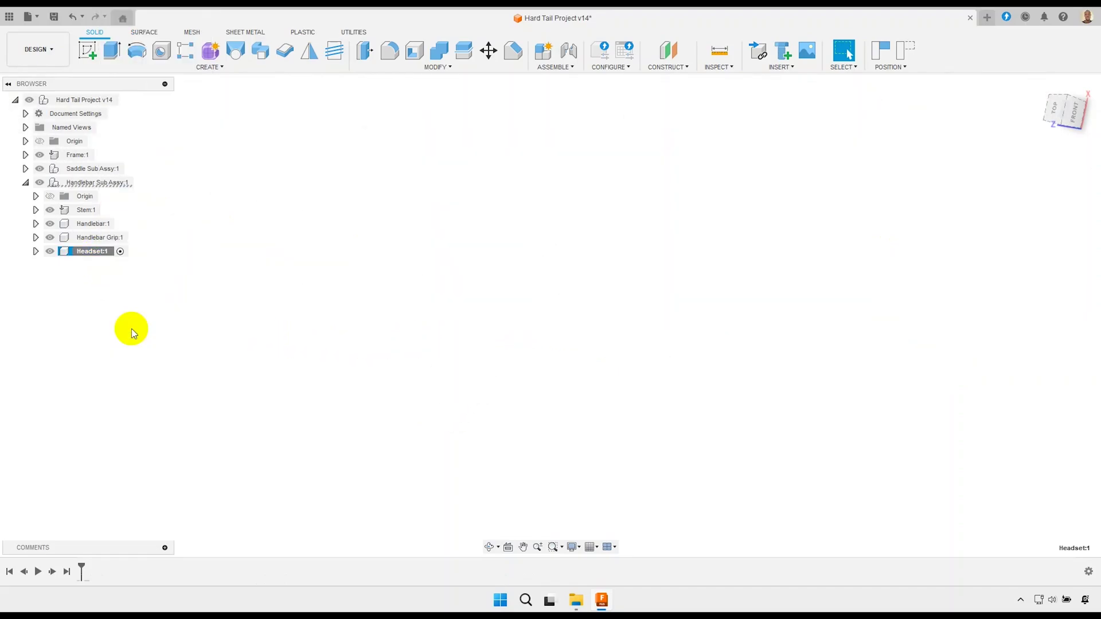
click(92, 50)
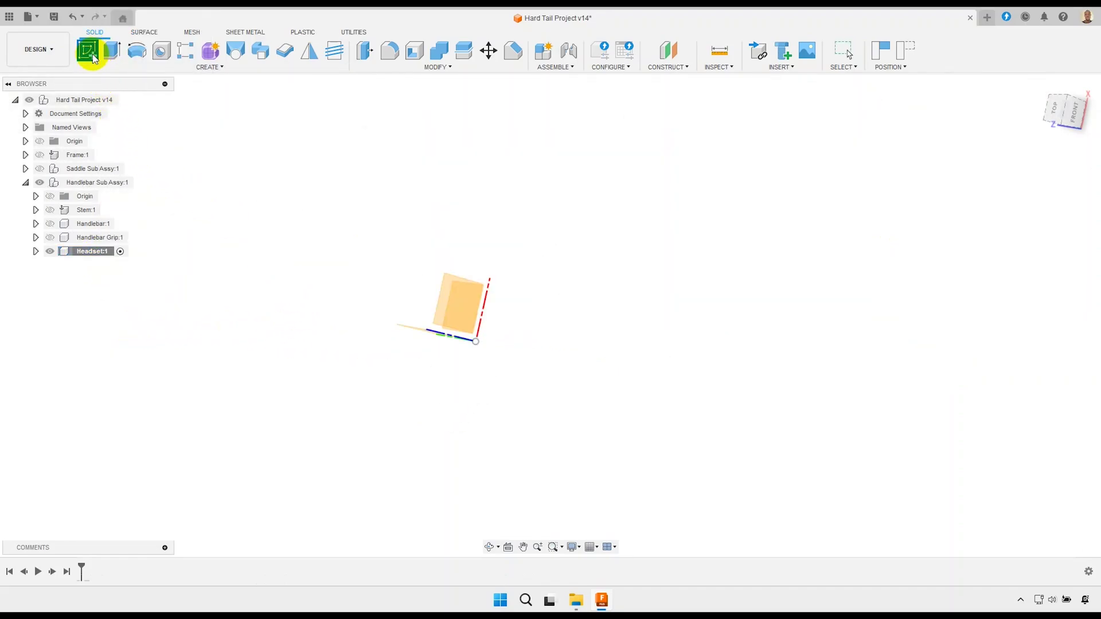
click(462, 314)
click(642, 314)
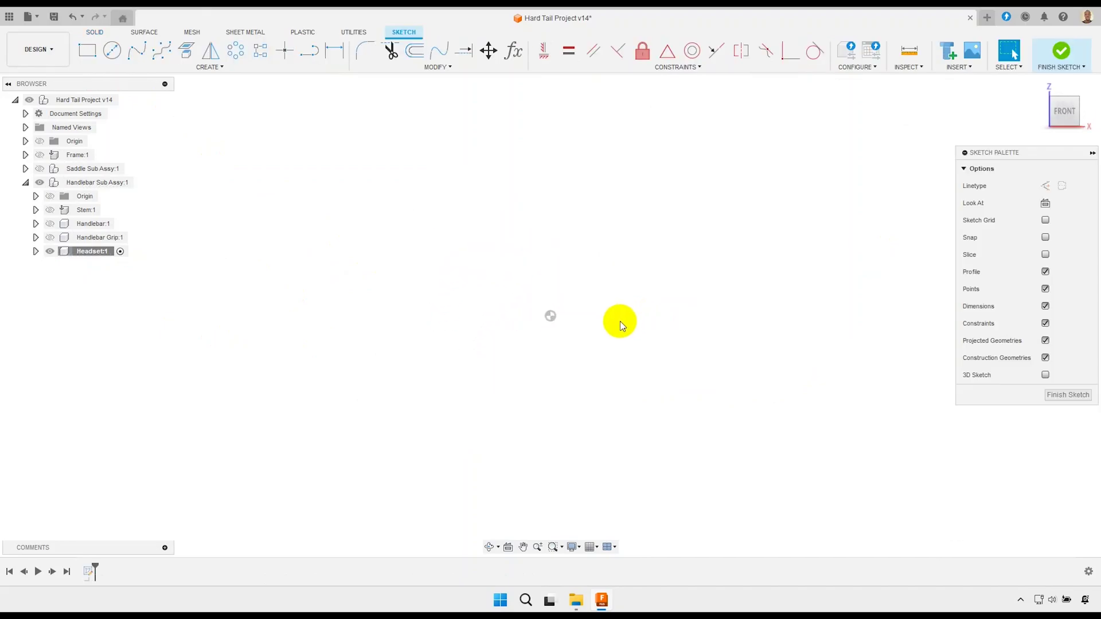
- Draw a Ø38 mm circle at the origin and finish the sketch
click(113, 52)
click(549, 306)
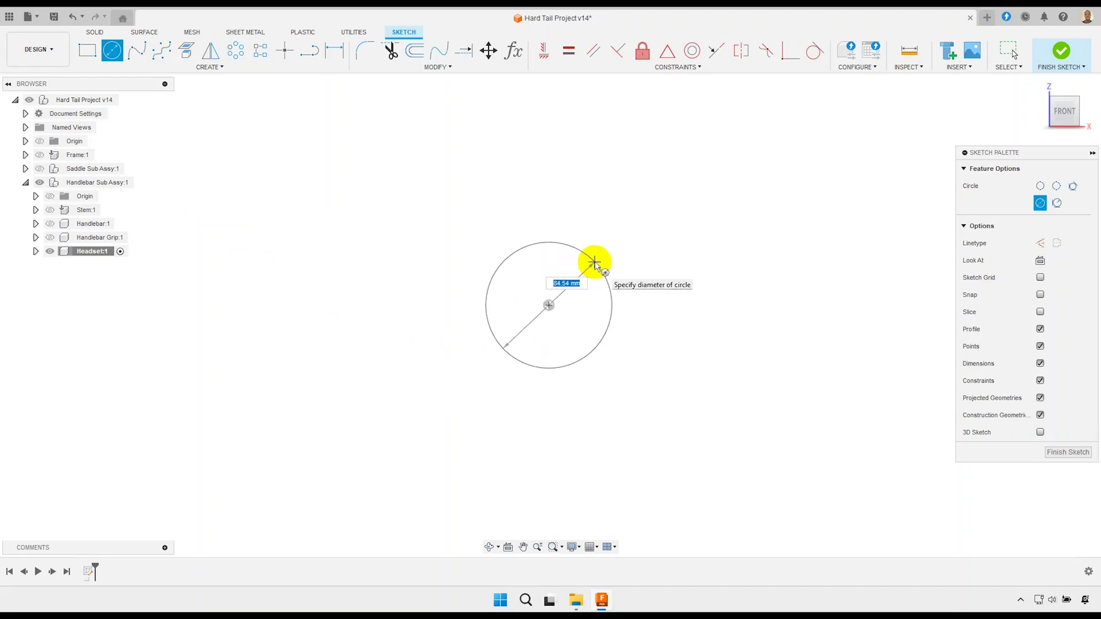
key(Return)
key(Escape)
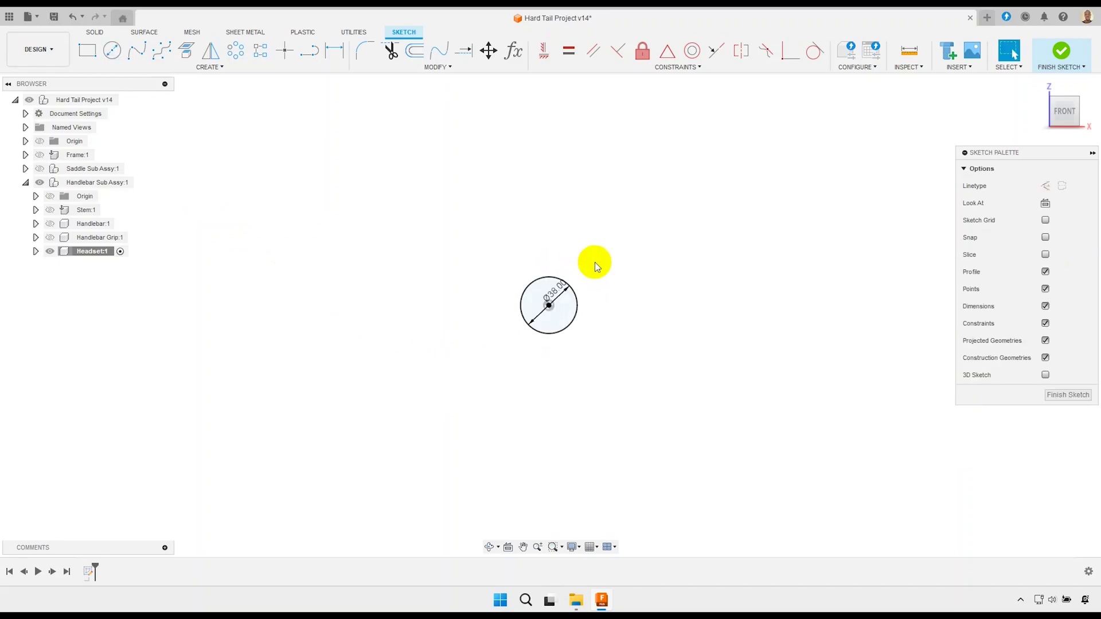
scroll(574, 280, up, 5)
drag(544, 311, 599, 252)
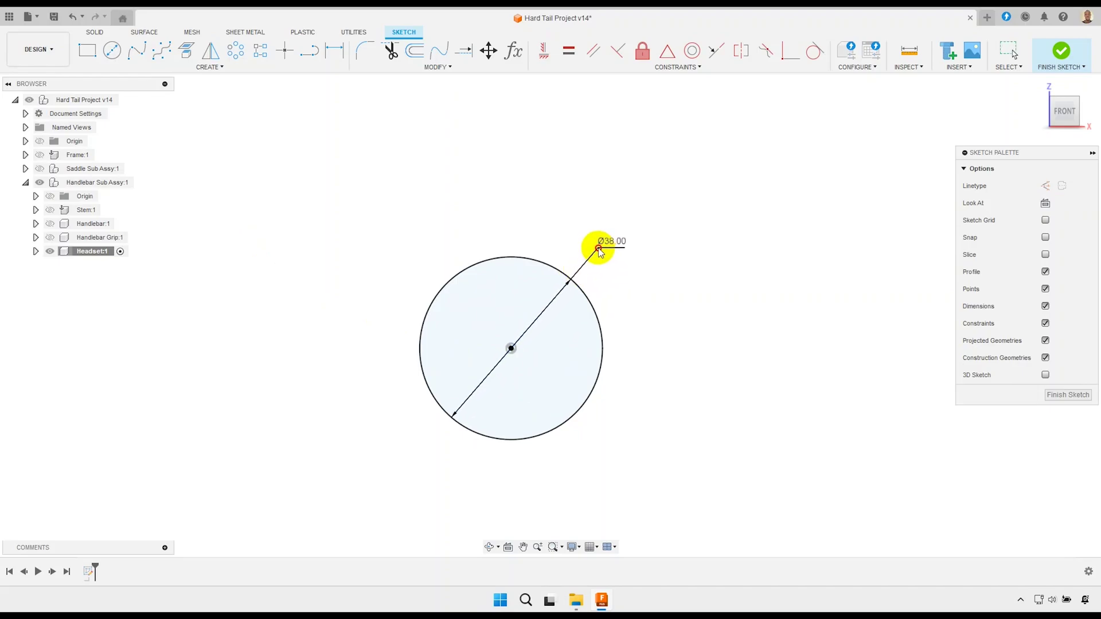
click(1061, 52)
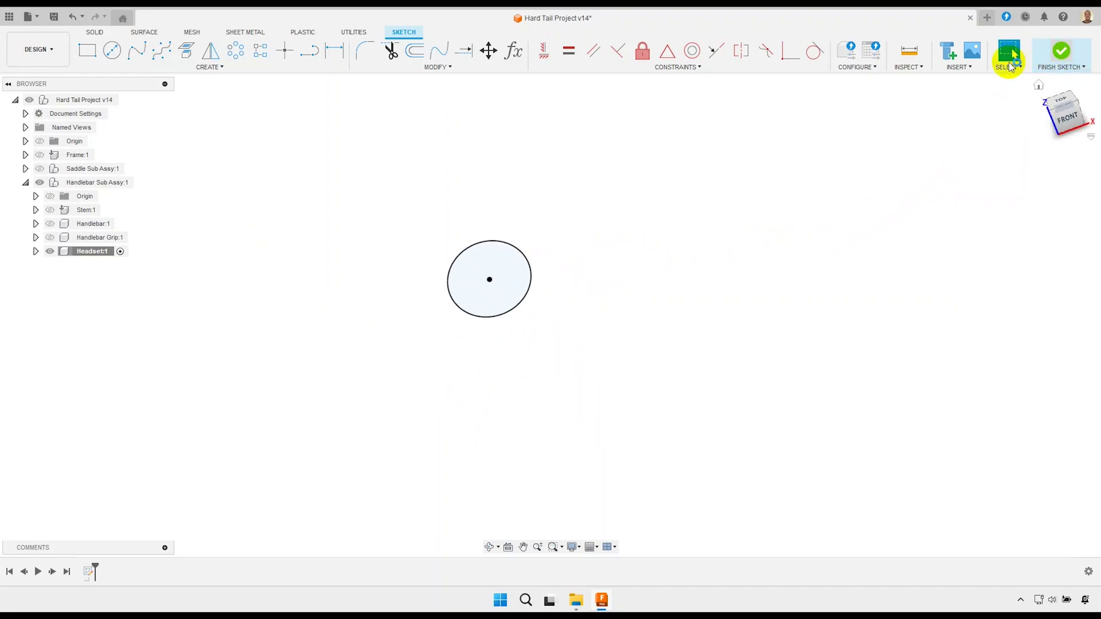
- Extrude the 38 mm circle symmetrically 22 mm into a new cylinder body
scroll(469, 345, up, 2)
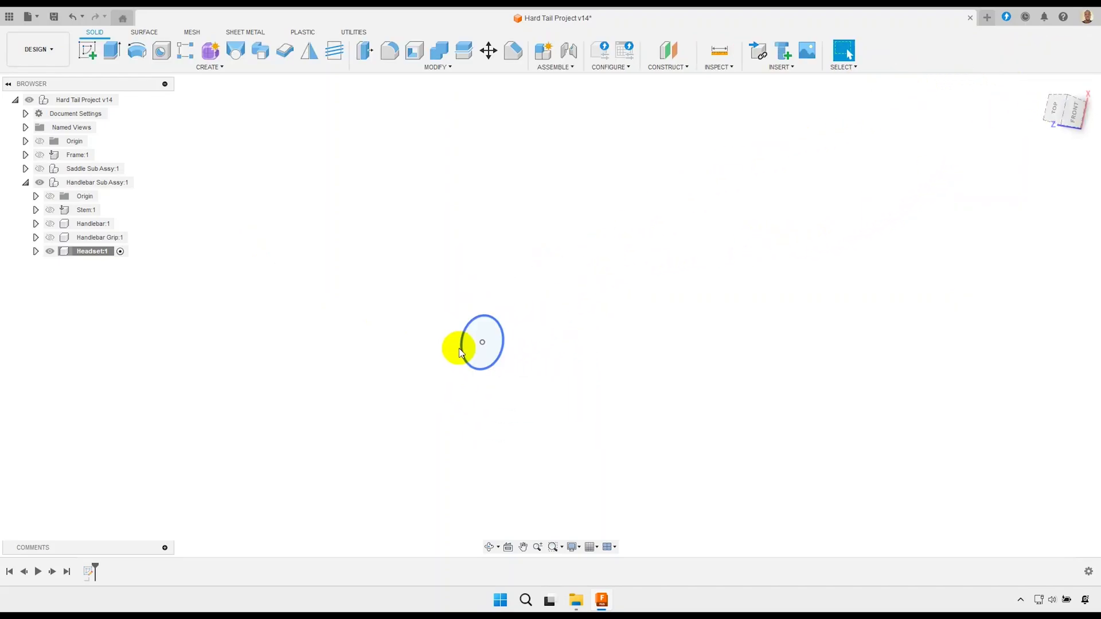
scroll(467, 312, up, 2)
scroll(487, 319, up, 3)
click(451, 320)
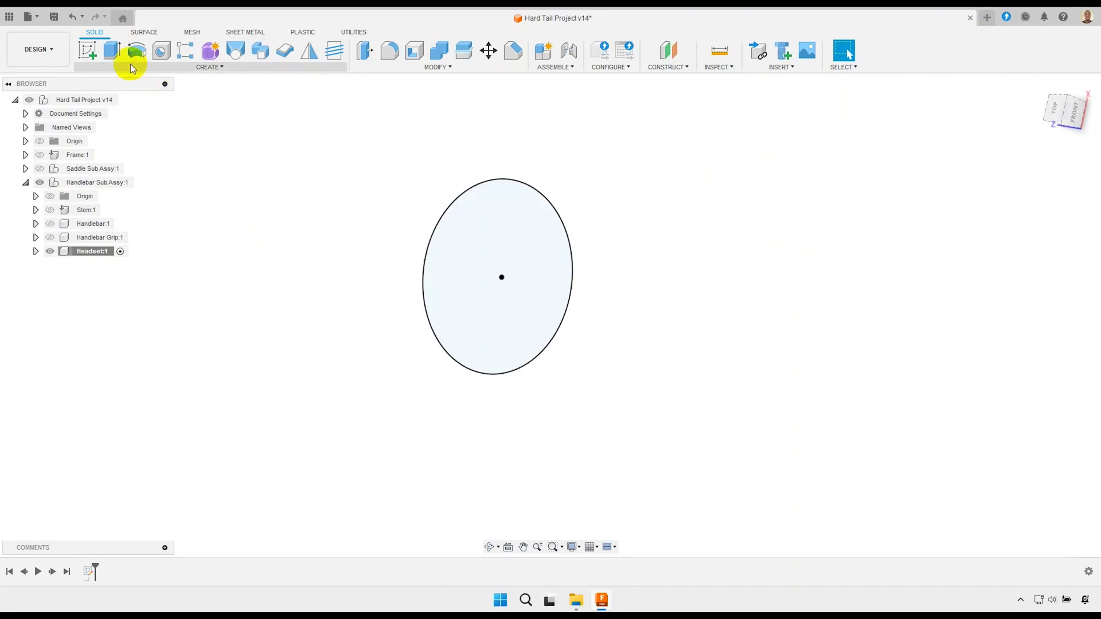
click(112, 51)
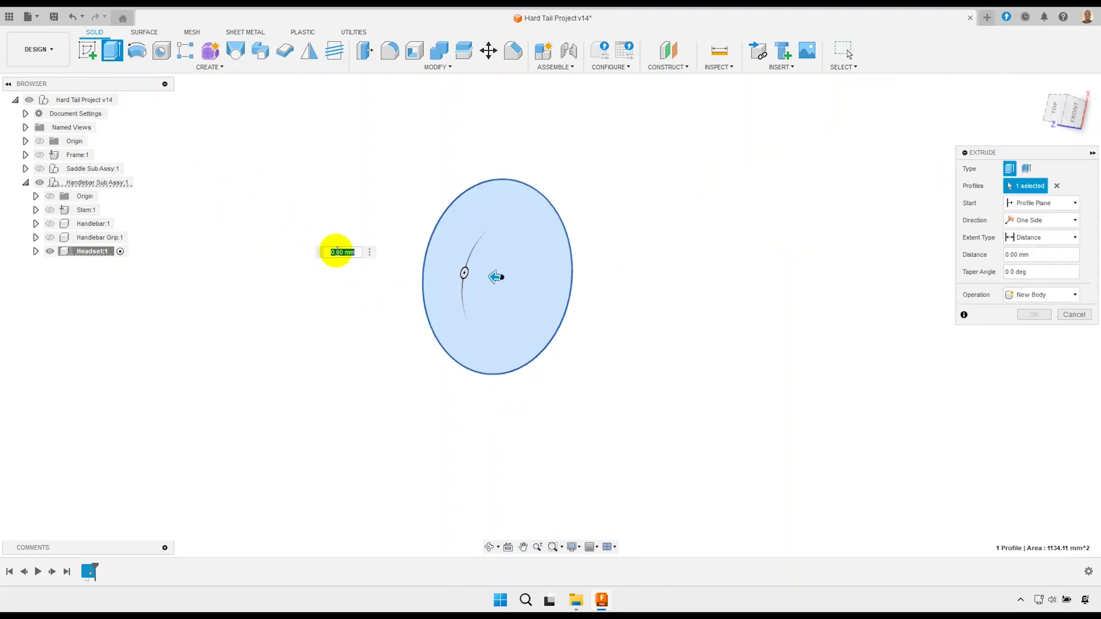
click(1020, 224)
click(1030, 255)
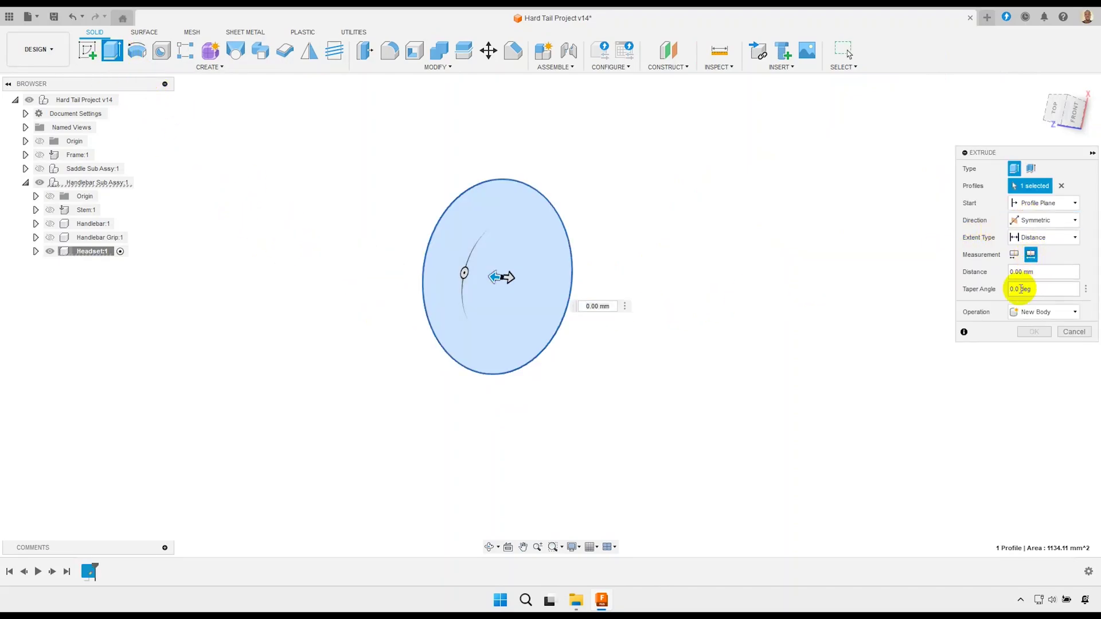
click(1013, 273)
text(22)
key(Tab)
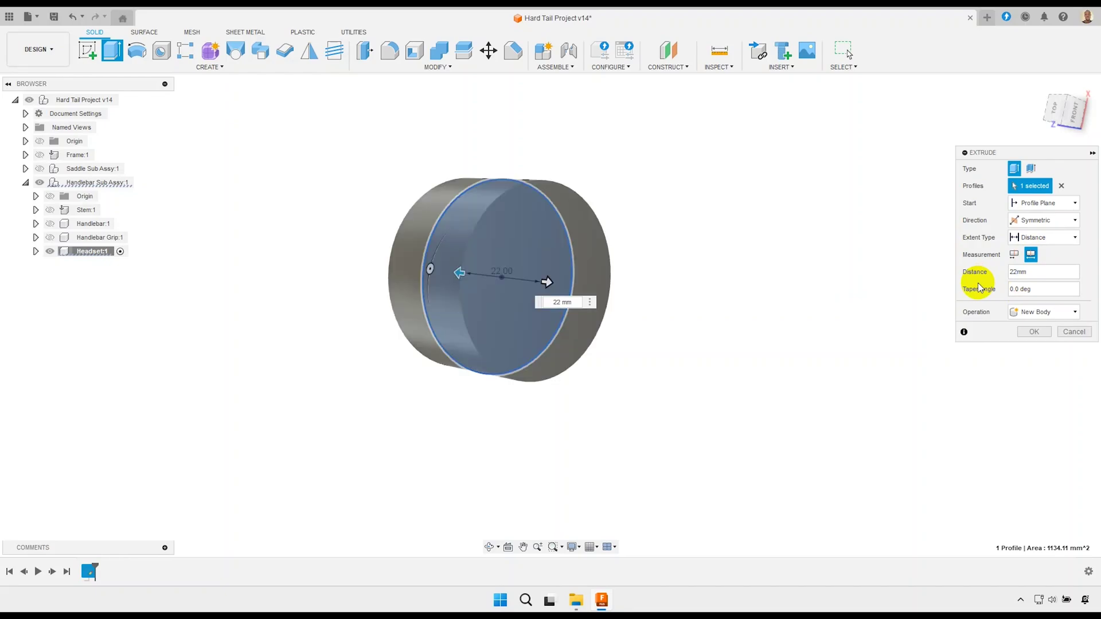
mouse_move(455, 238)
shift+middle_down()
mouse_move(556, 318)
mouse_move(602, 307)
shift+middle_up()
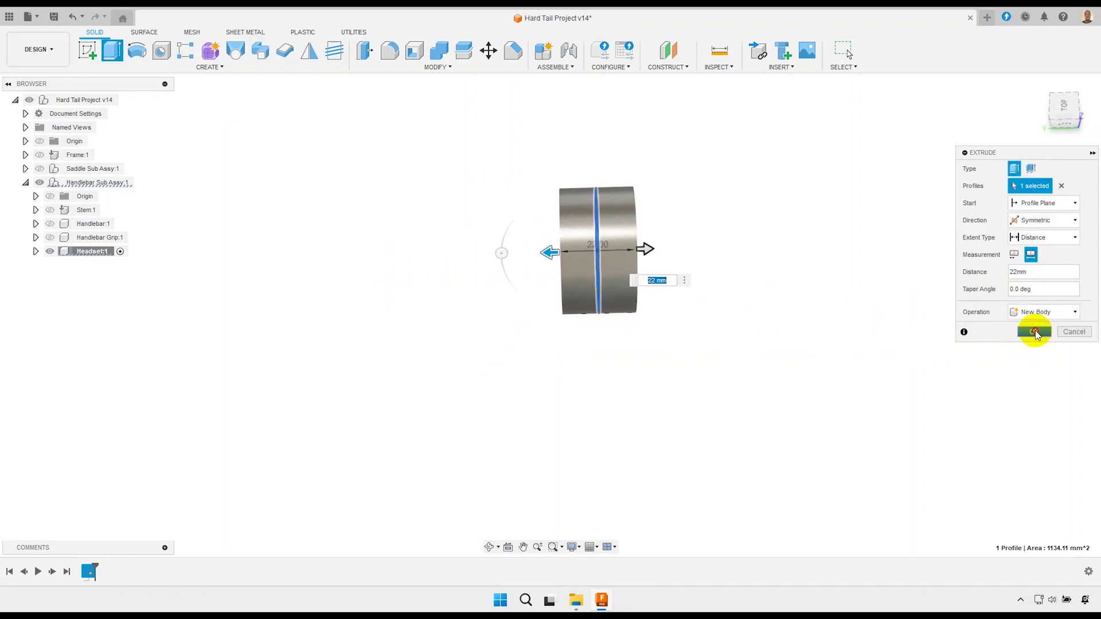
click(1036, 333)
shift+middle_drag(615, 277, 603, 267)
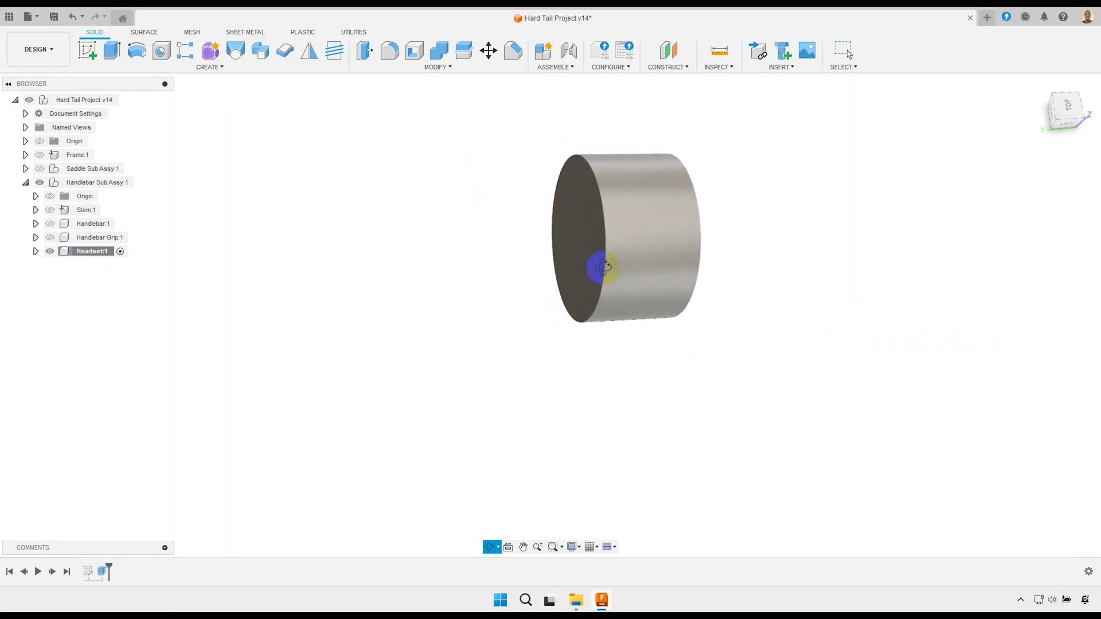
- Start a sketch on the Headset's YZ origin plane
click(36, 251)
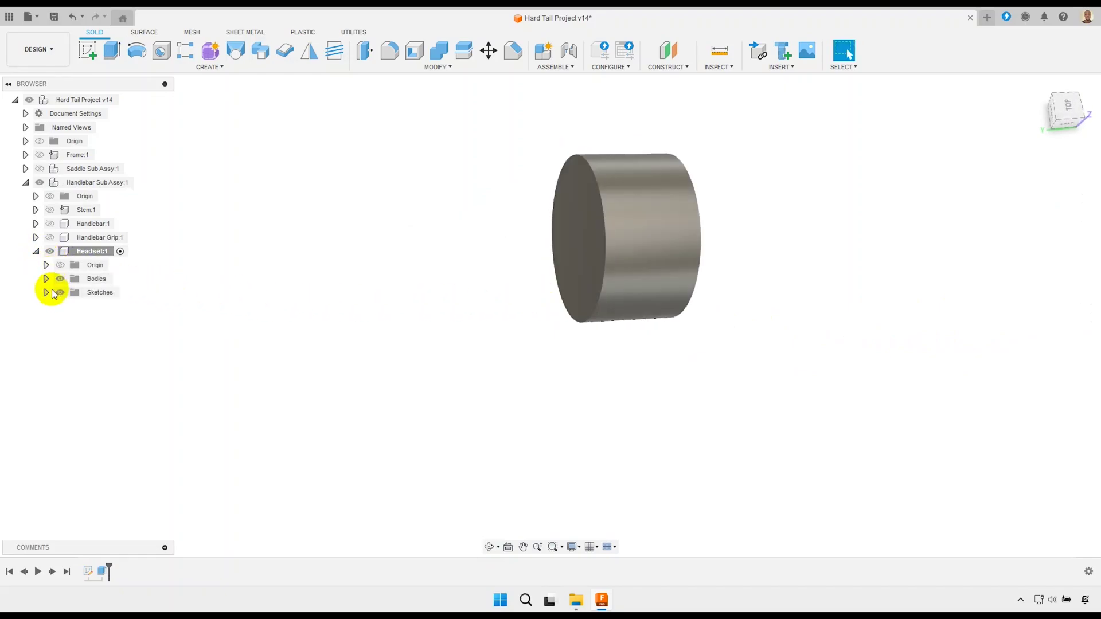
click(46, 265)
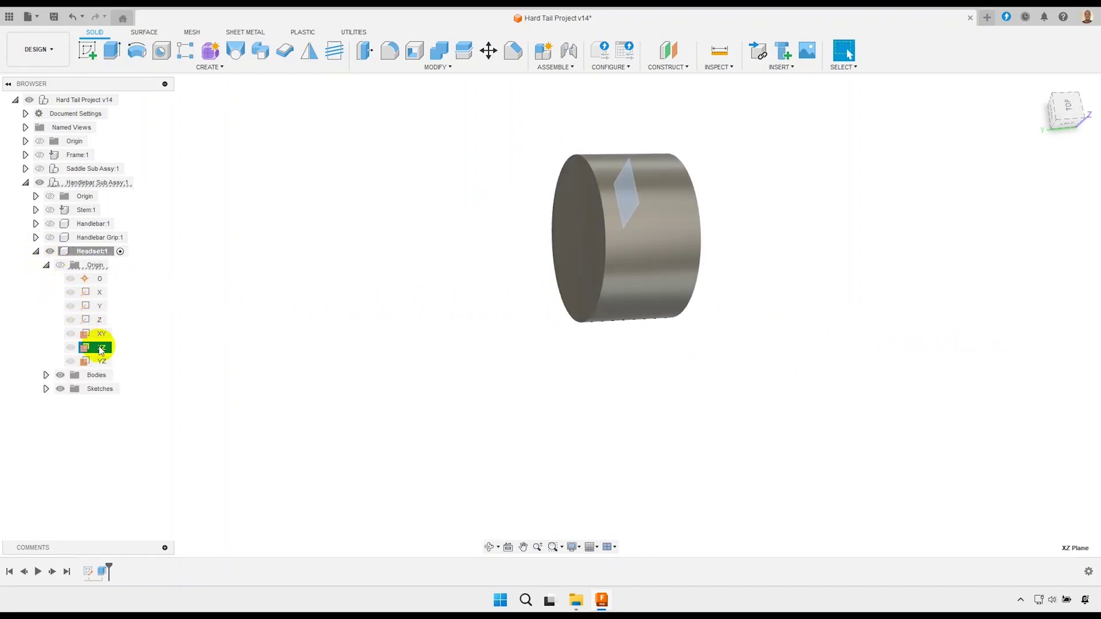
click(101, 360)
scroll(450, 267, down, 3)
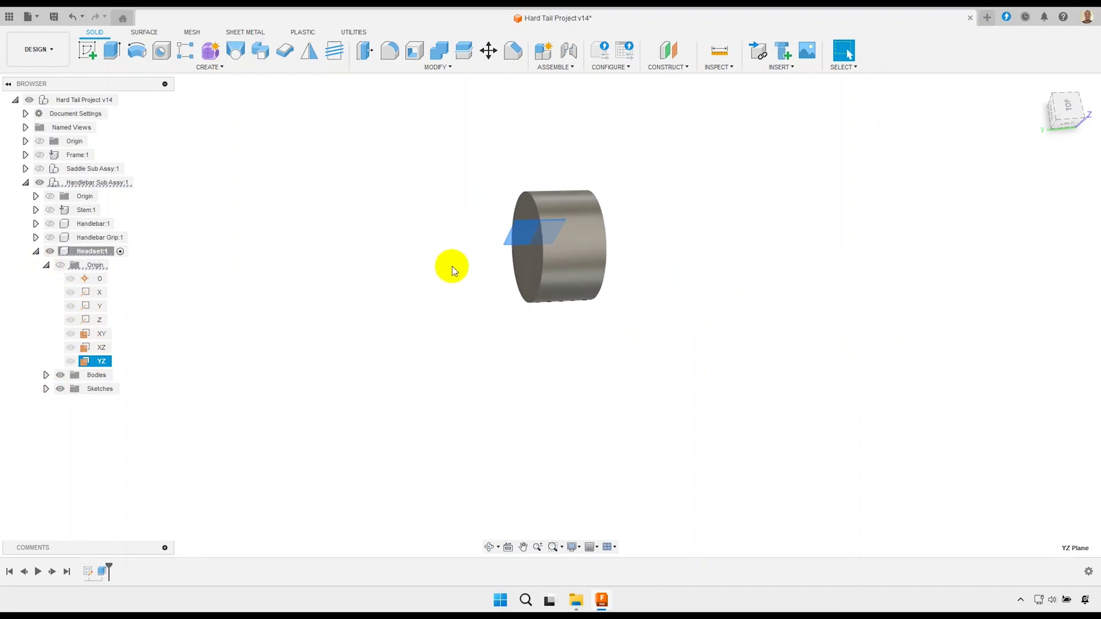
shift+middle_drag(452, 269, 434, 329)
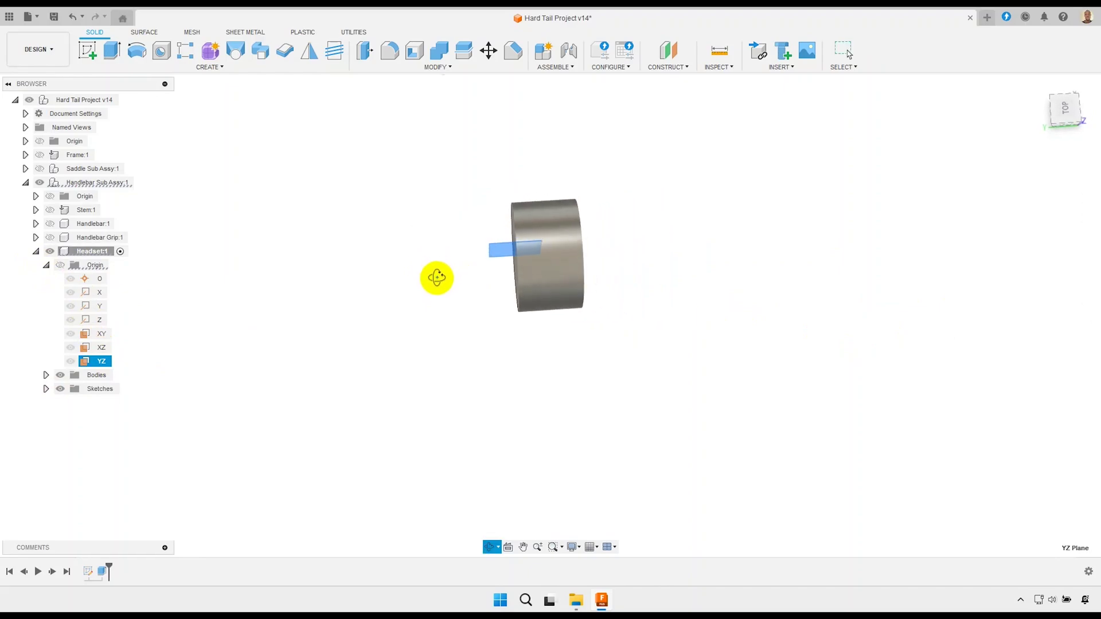
click(89, 53)
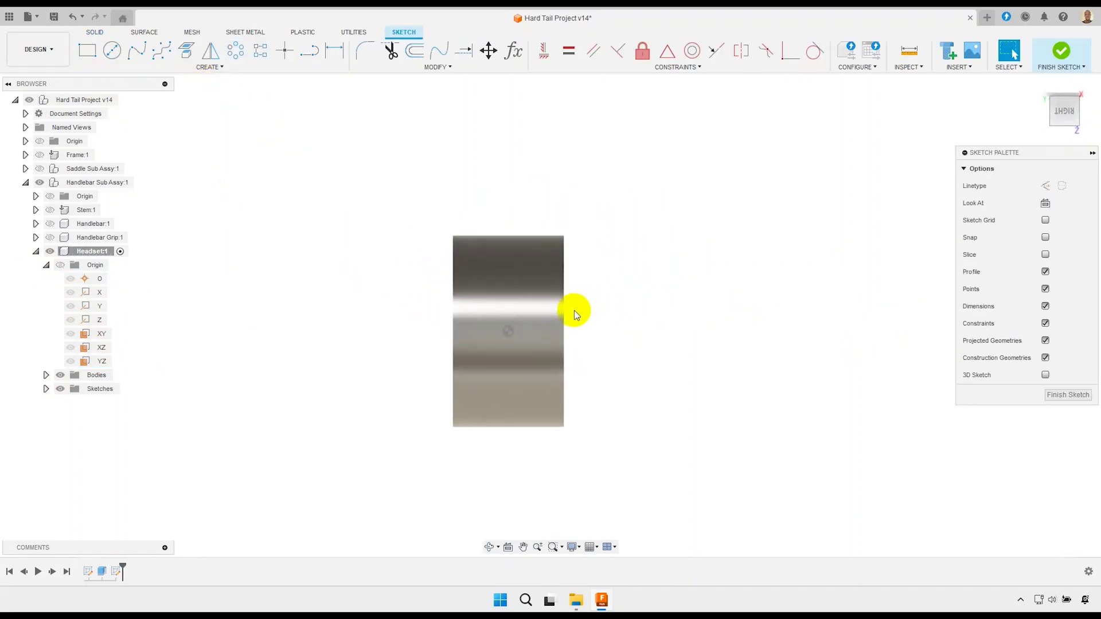
- Project the cylinder's 38 mm edge into the YZ sketch
scroll(575, 311, up, 2)
scroll(568, 298, up, 1)
scroll(564, 291, up, 1)
scroll(563, 291, up, 1)
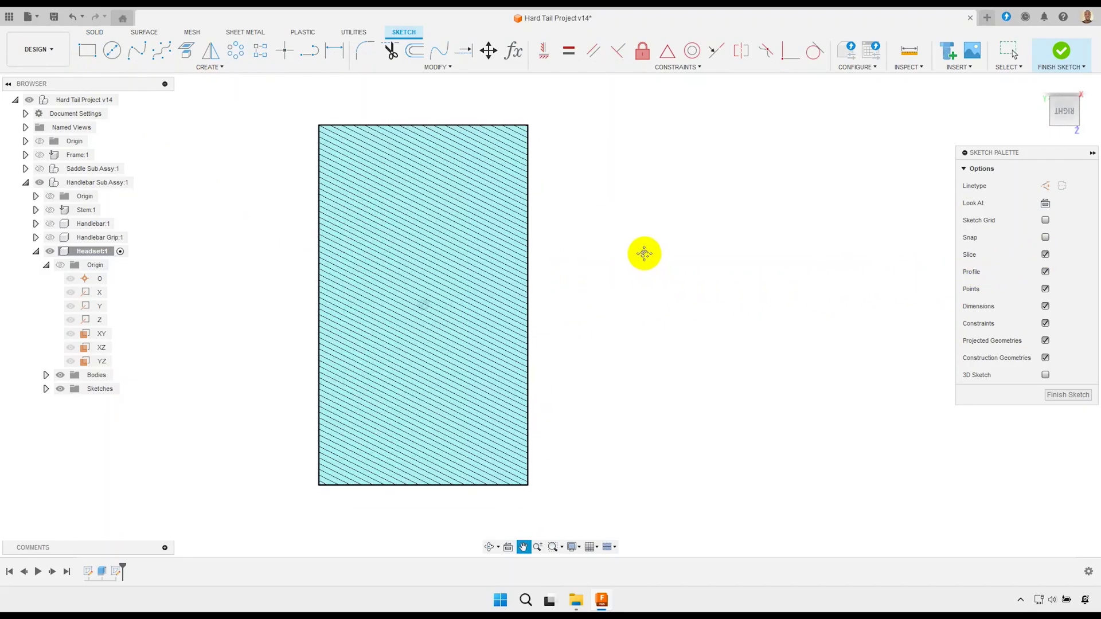
click(190, 57)
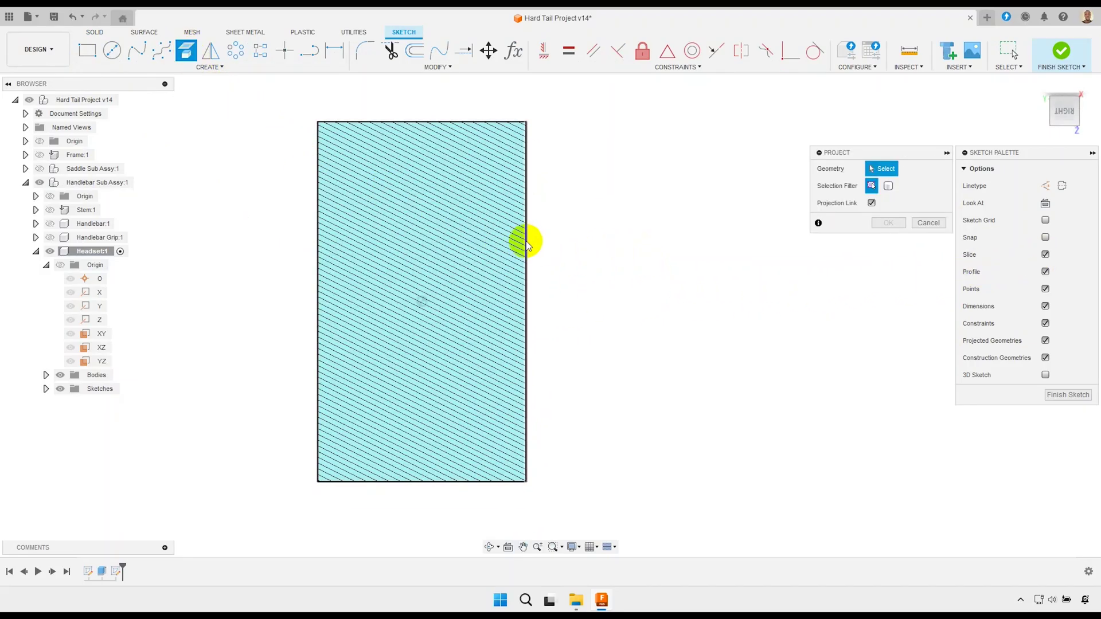
click(526, 245)
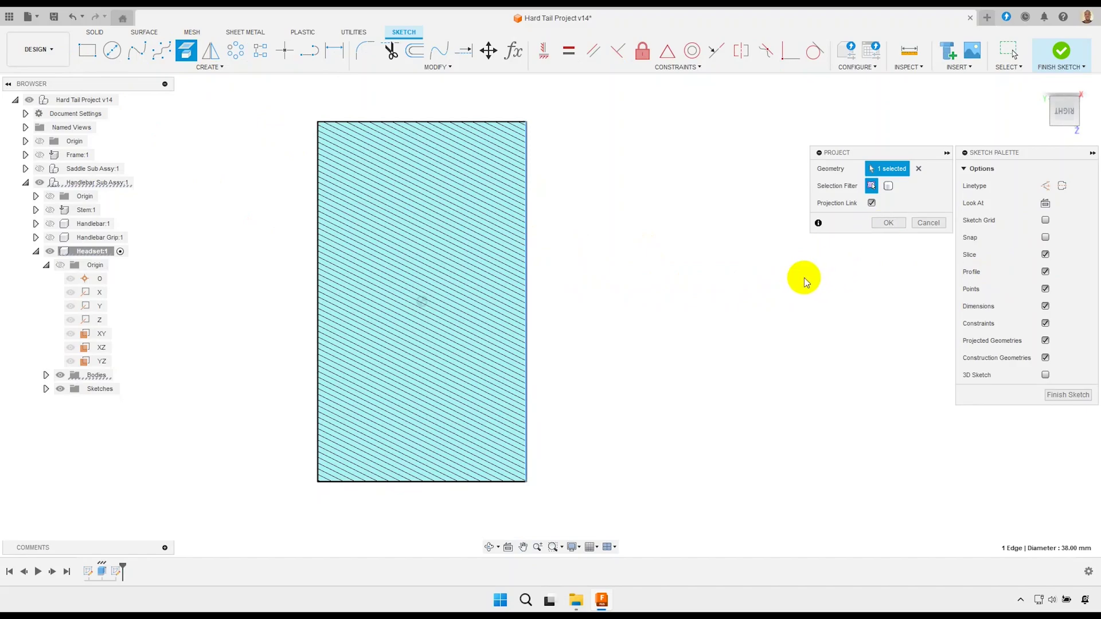
key(Return)
click(524, 312)
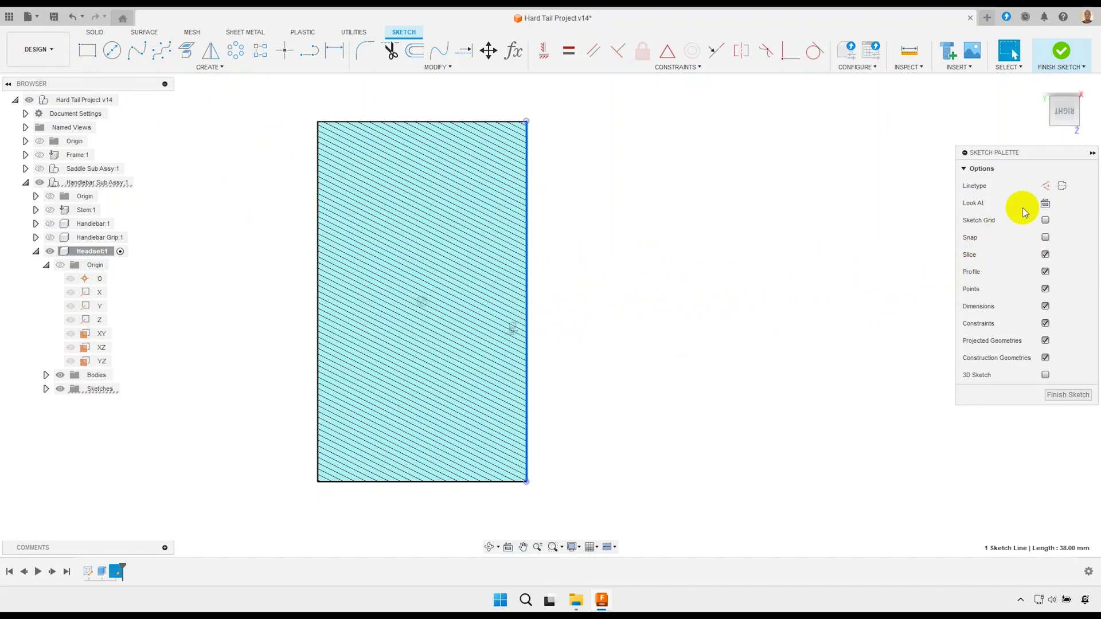
click(828, 185)
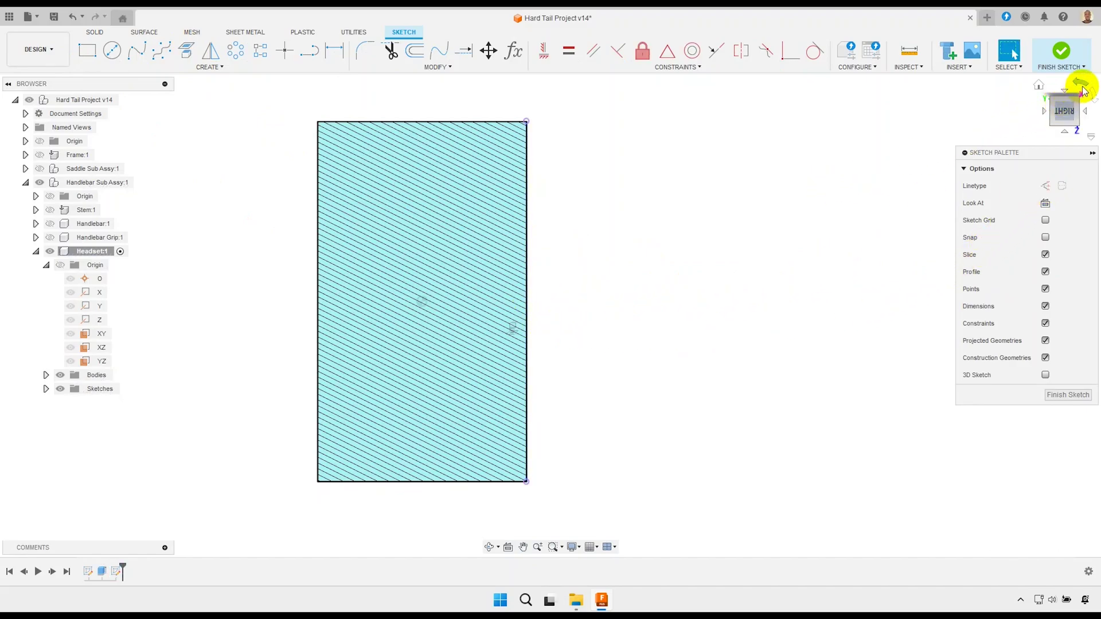
- Draw a line from the section's top edge down through two interior points and back to the top edge
click(1081, 86)
middle_drag(571, 386, 505, 286)
scroll(511, 320, up, 3)
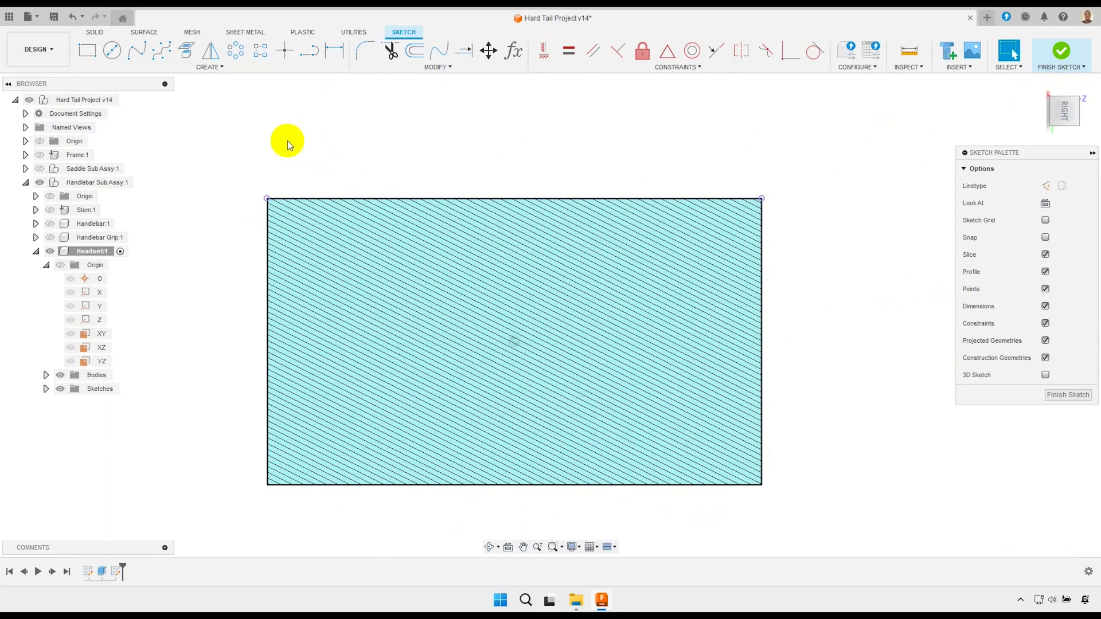
click(309, 50)
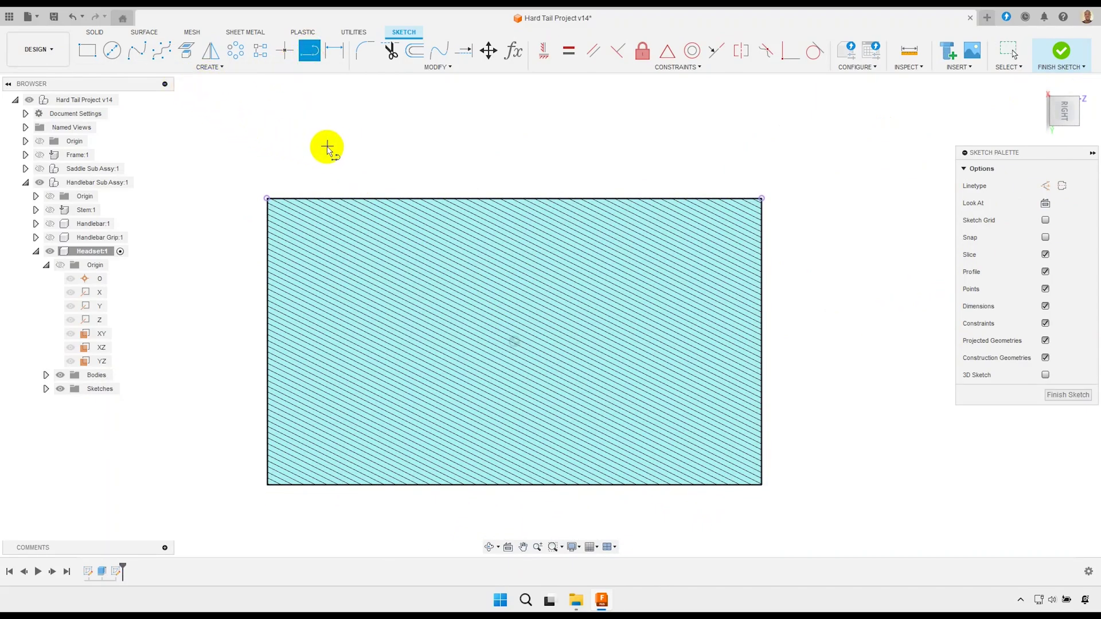
click(347, 199)
click(417, 283)
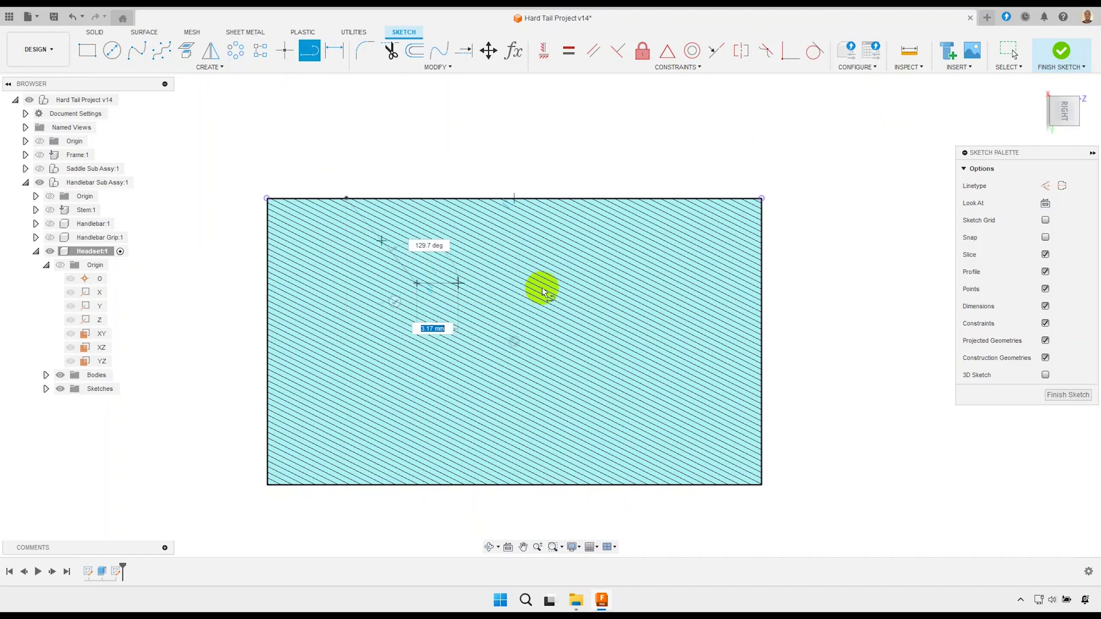
click(616, 293)
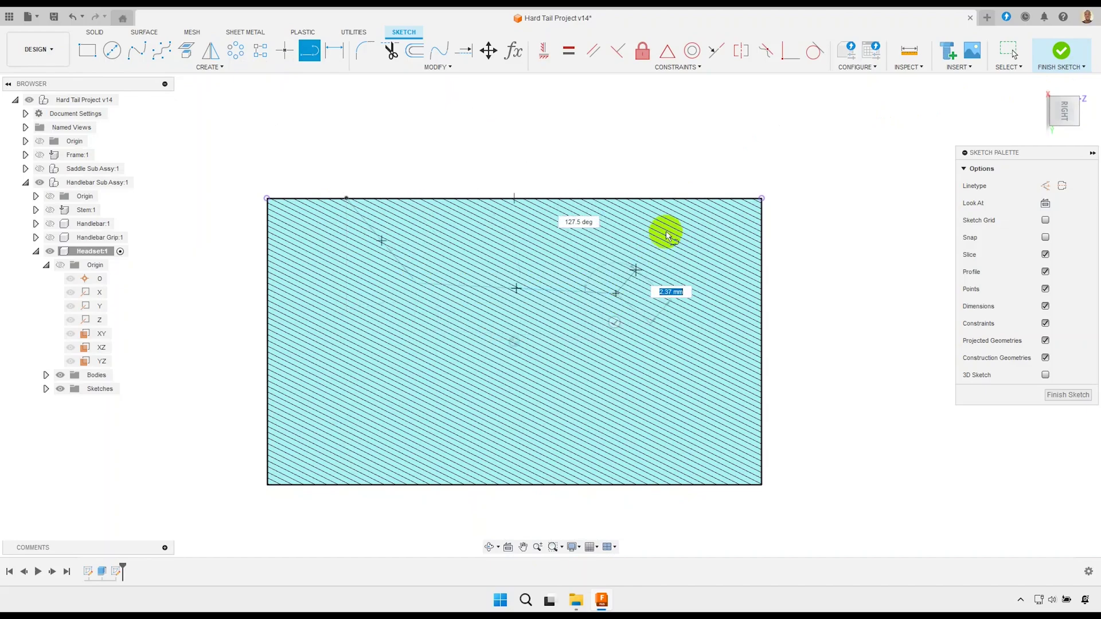
click(678, 198)
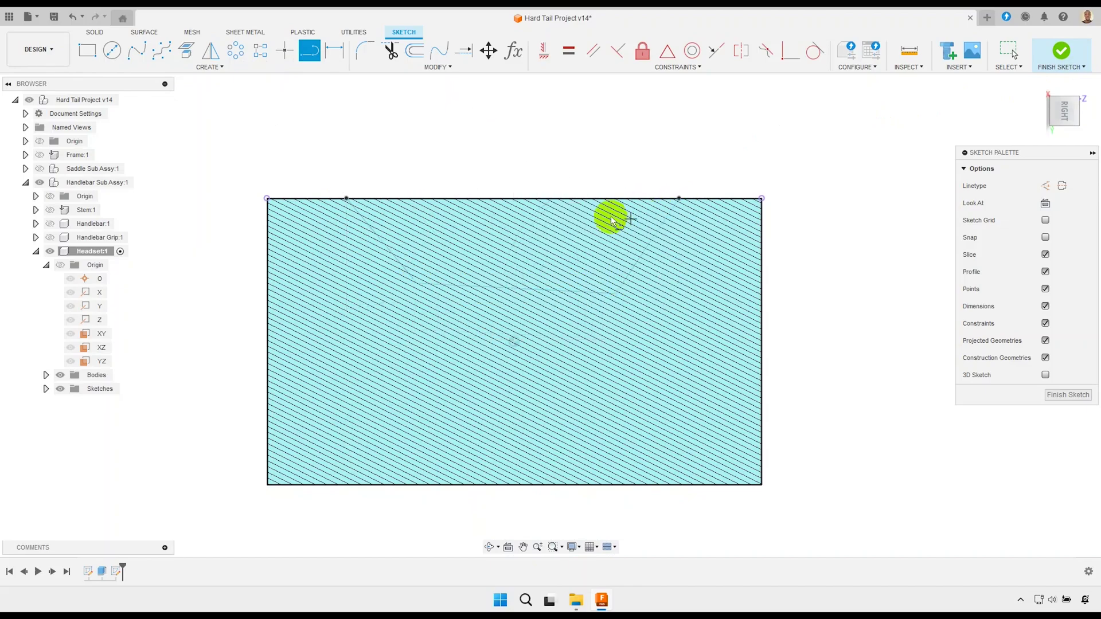
click(512, 198)
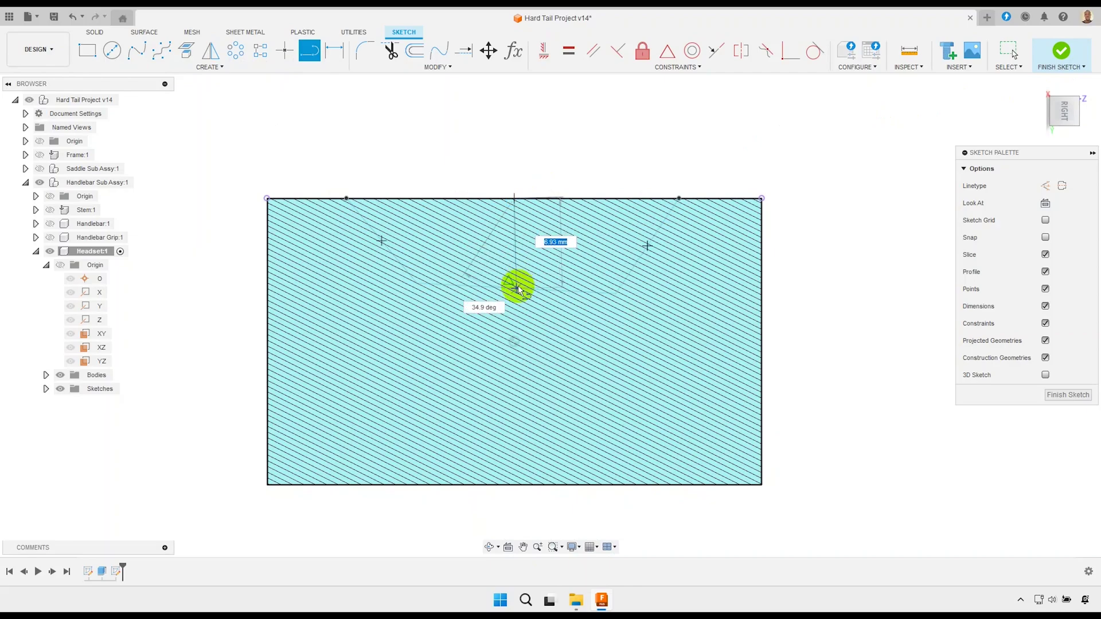
right_click(553, 253)
- Constrain the two slanted groove lines symmetric about the centreline
key(Escape)
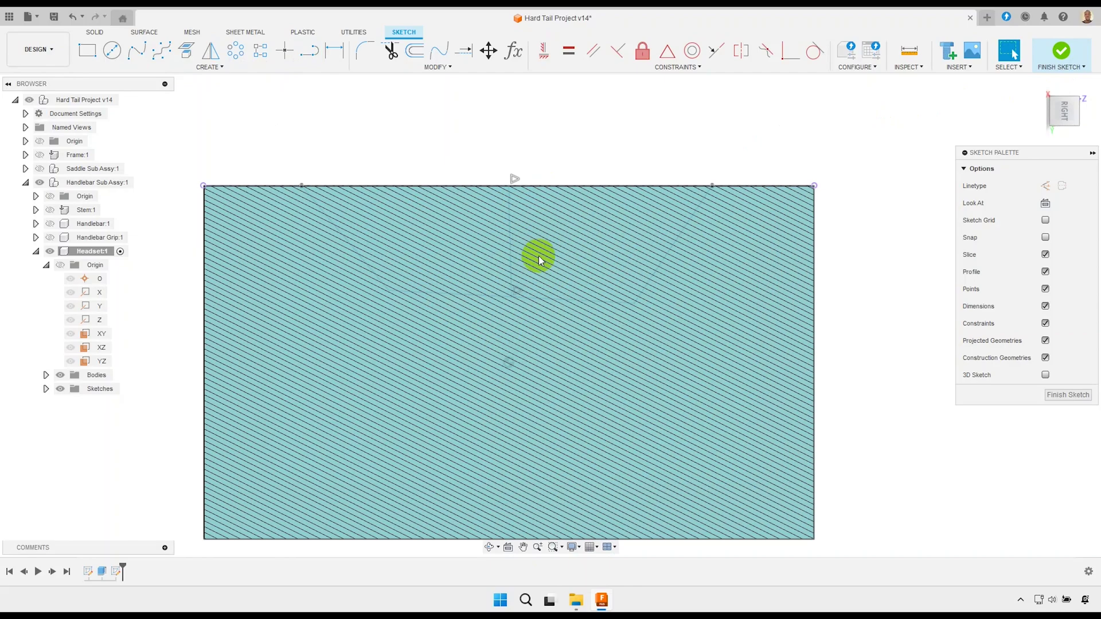
scroll(538, 230, up, 1)
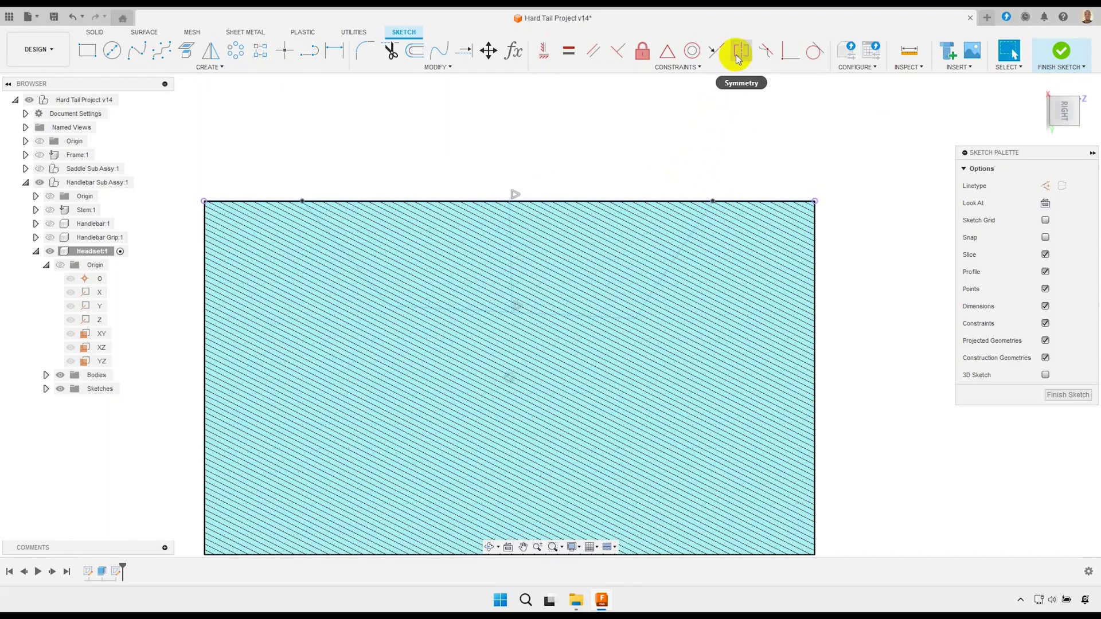
click(740, 50)
click(687, 250)
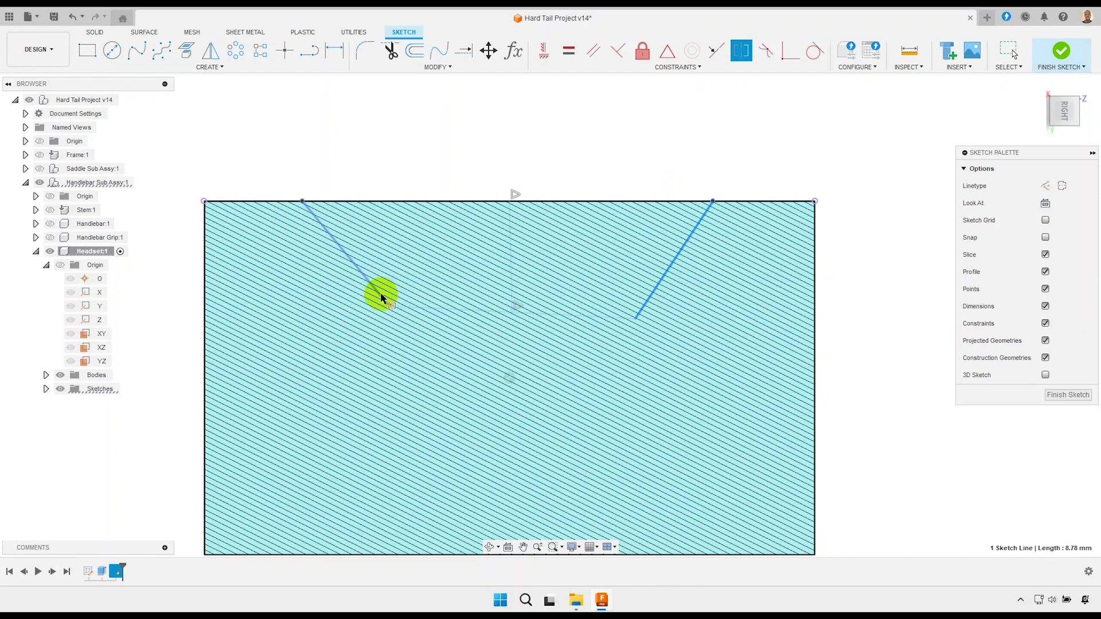
click(380, 297)
click(509, 262)
right_click(590, 247)
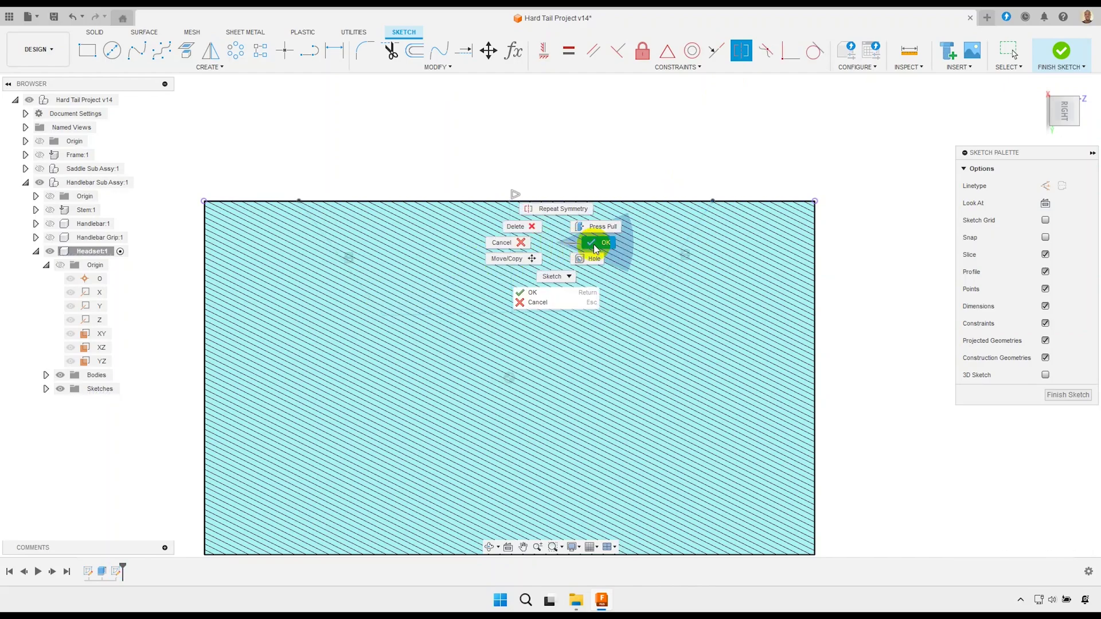
key(Escape)
- Make the groove's bottom line horizontal
click(545, 57)
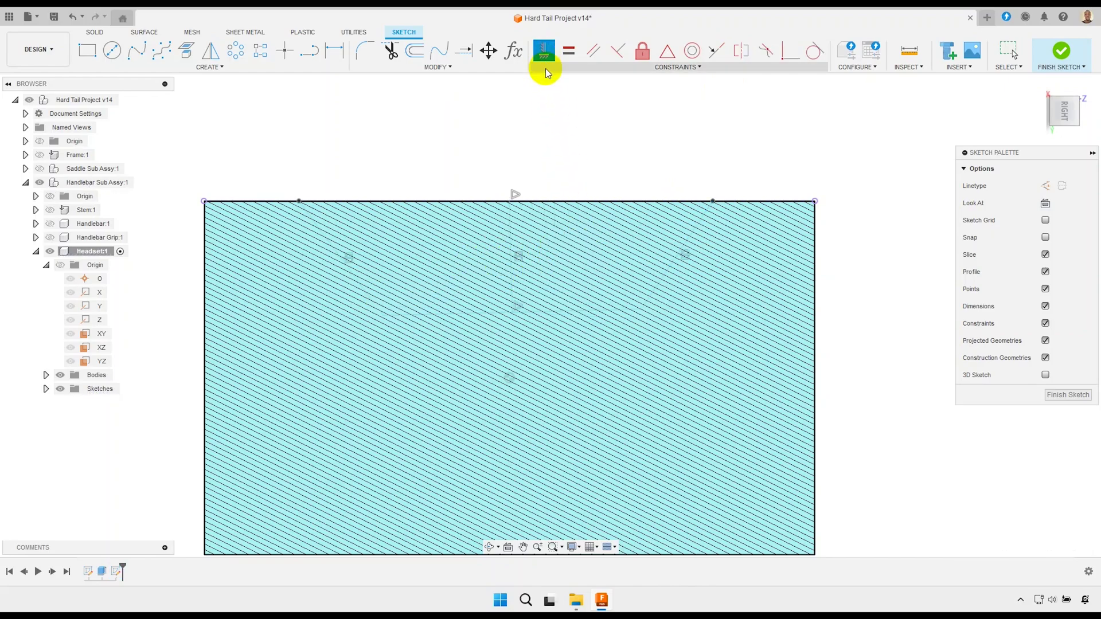
click(572, 315)
right_click(575, 269)
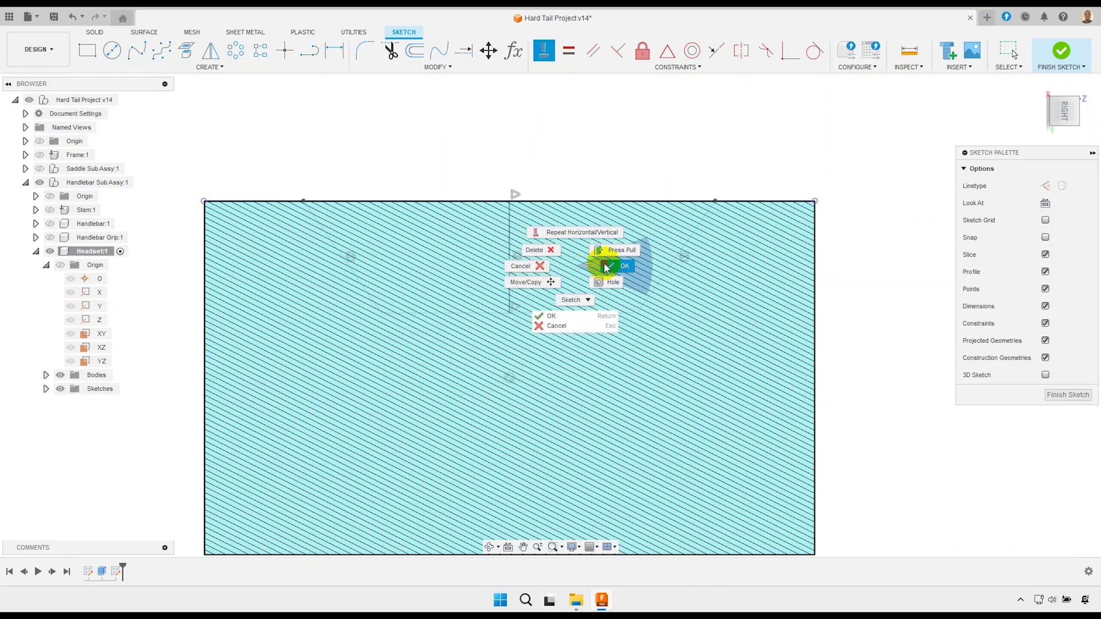
click(602, 270)
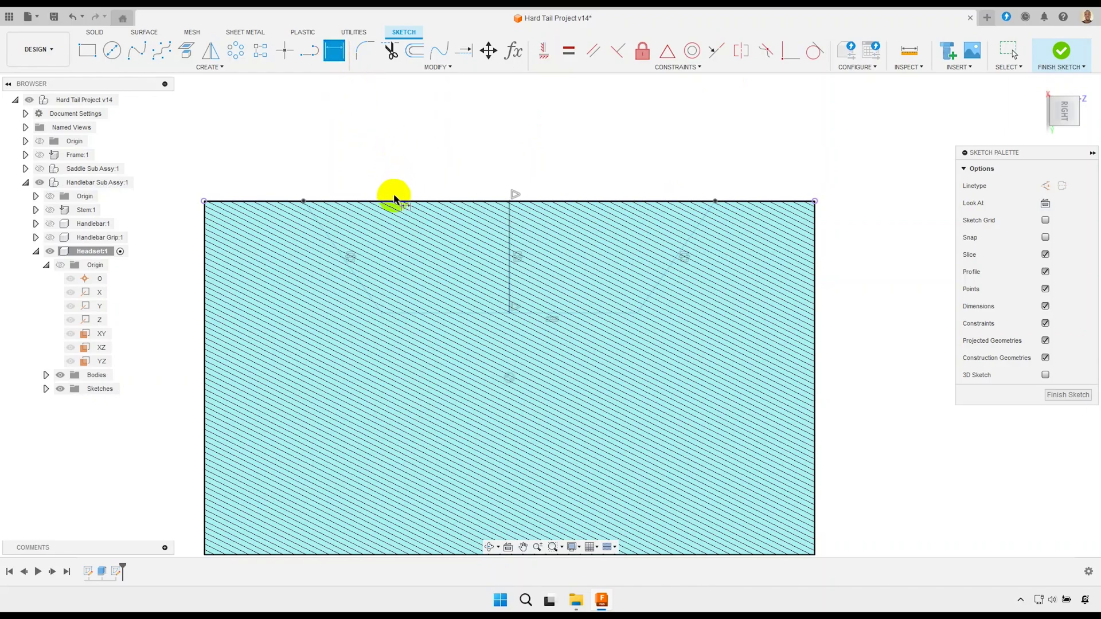
- Delete the stray lines and dimension the groove's bottom line at 7.5 mm
click(432, 314)
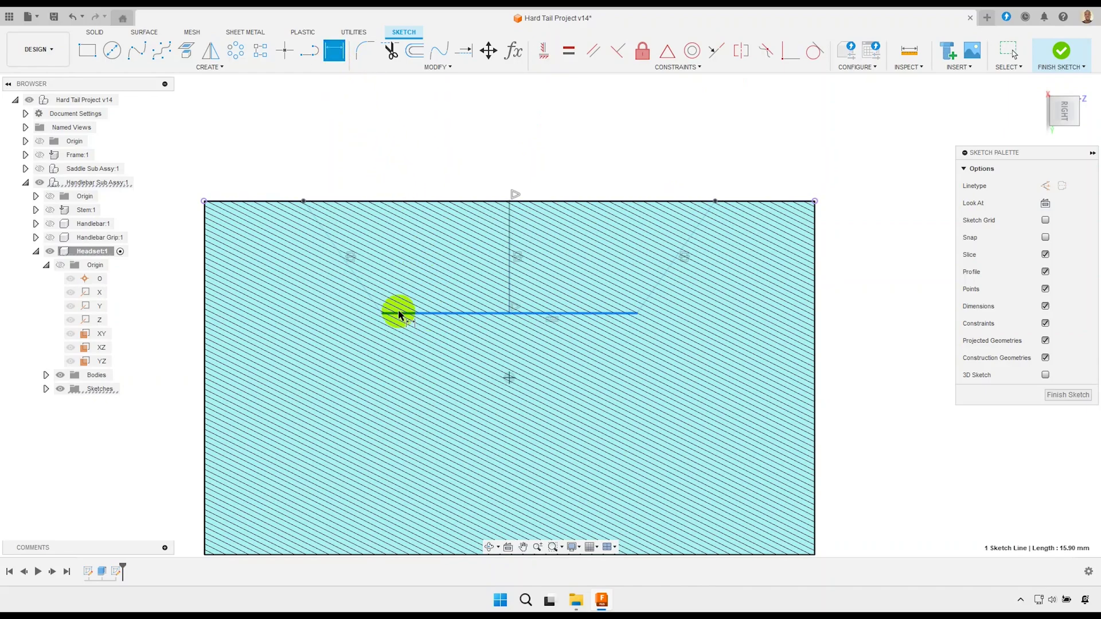
drag(397, 314, 320, 202)
key(Delete)
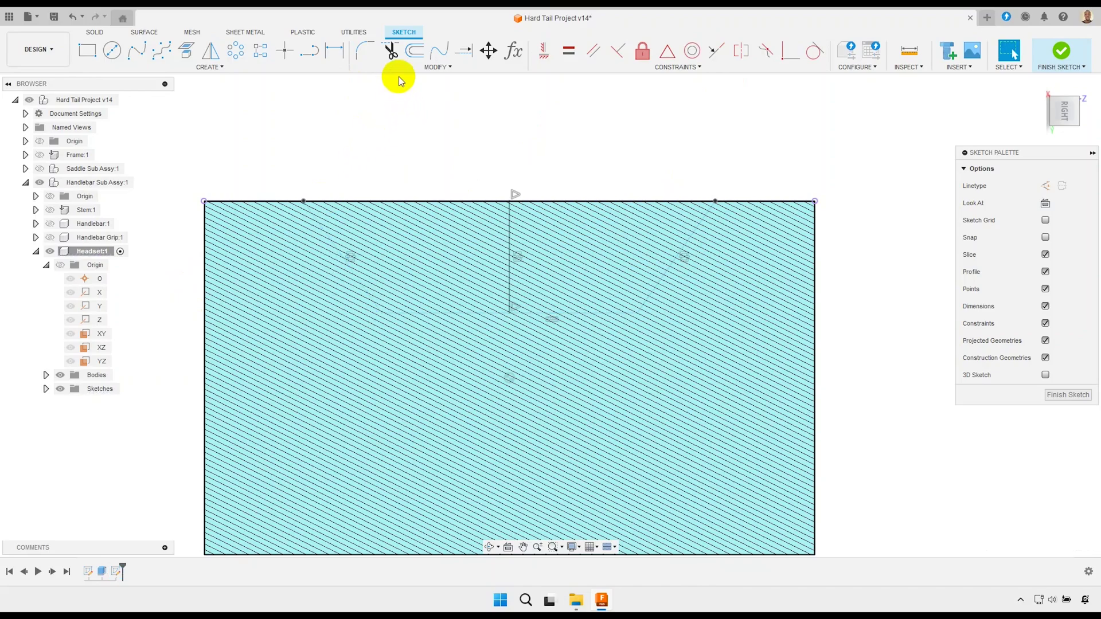
click(334, 50)
click(439, 314)
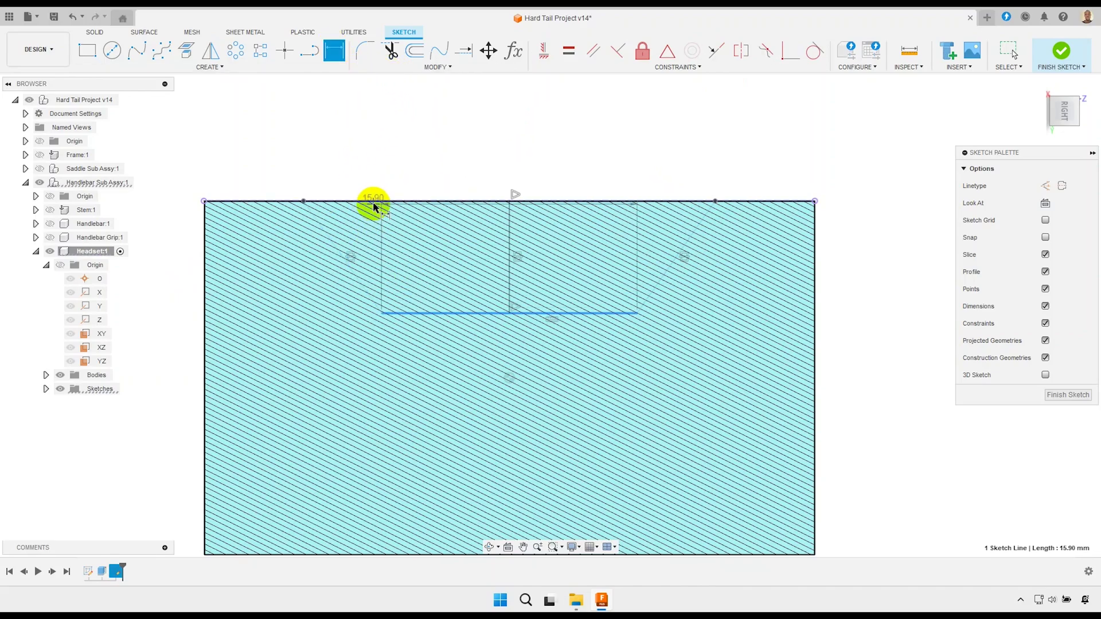
click(497, 356)
text(7.5)
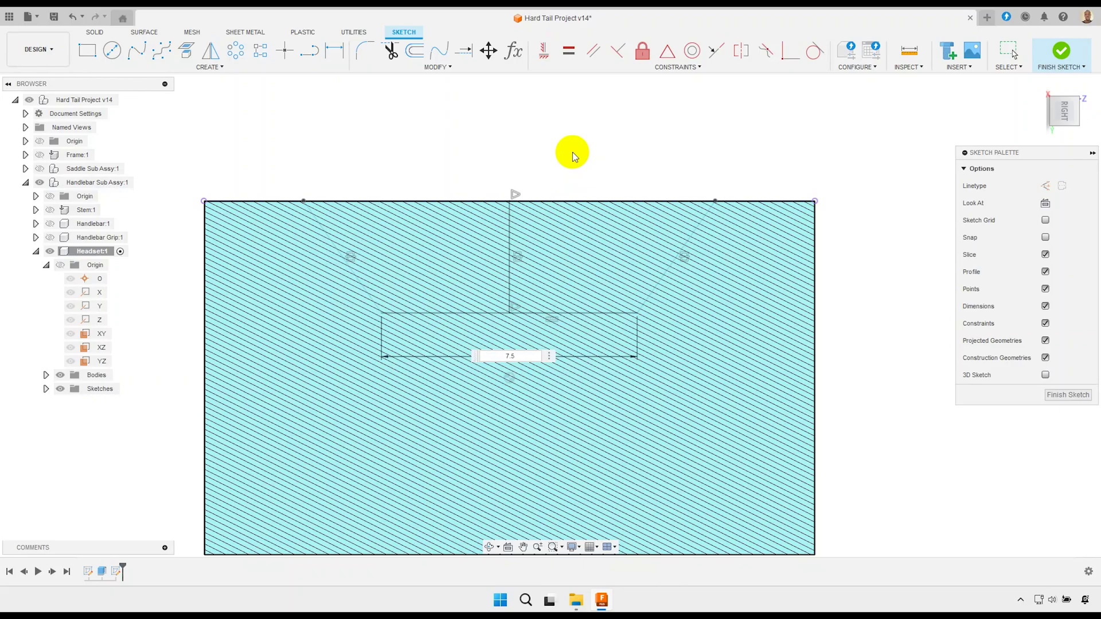
key(Return)
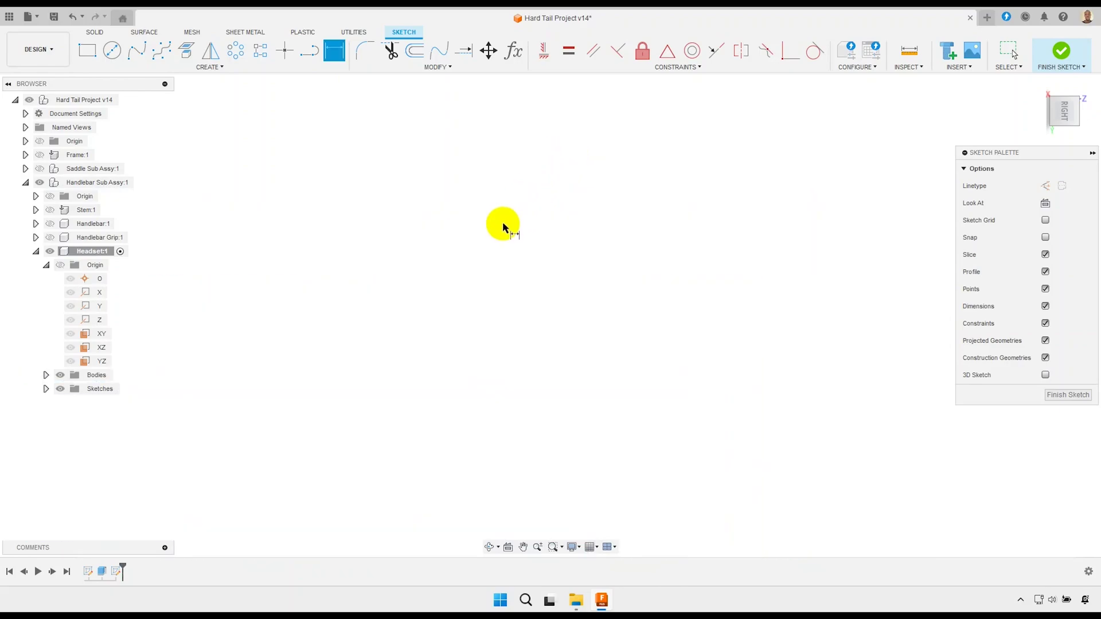
- Dimension the horizontal offset from the top-left corner to the slanted line's upper endpoint
scroll(491, 235, down, 3)
scroll(374, 332, down, 1)
scroll(364, 389, up, 2)
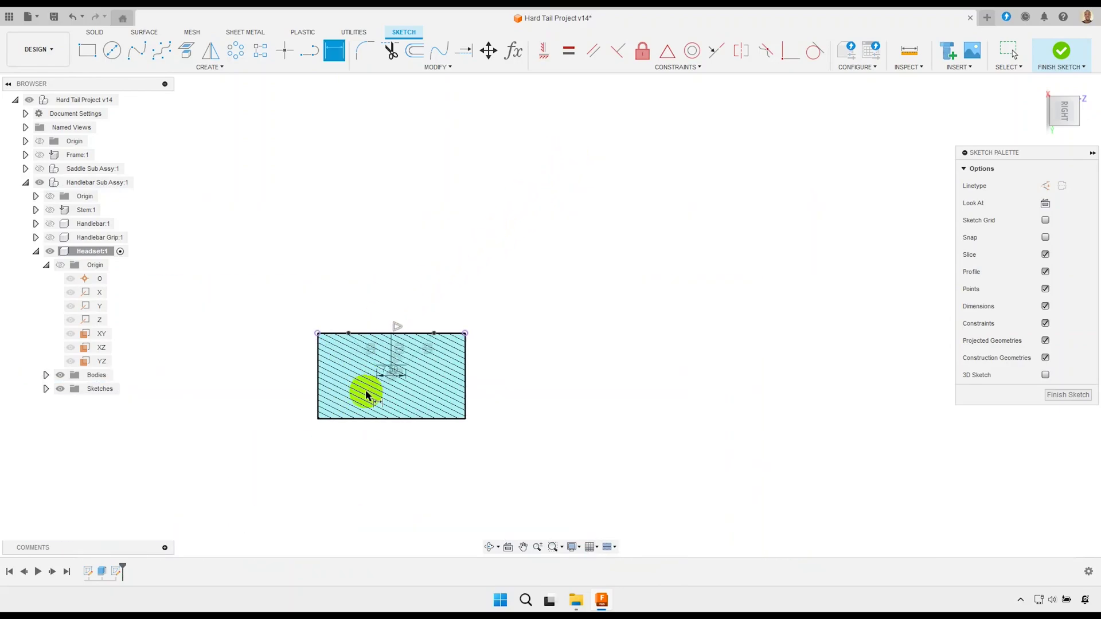
scroll(357, 381, up, 2)
scroll(410, 327, up, 1)
scroll(428, 308, up, 1)
scroll(425, 292, up, 1)
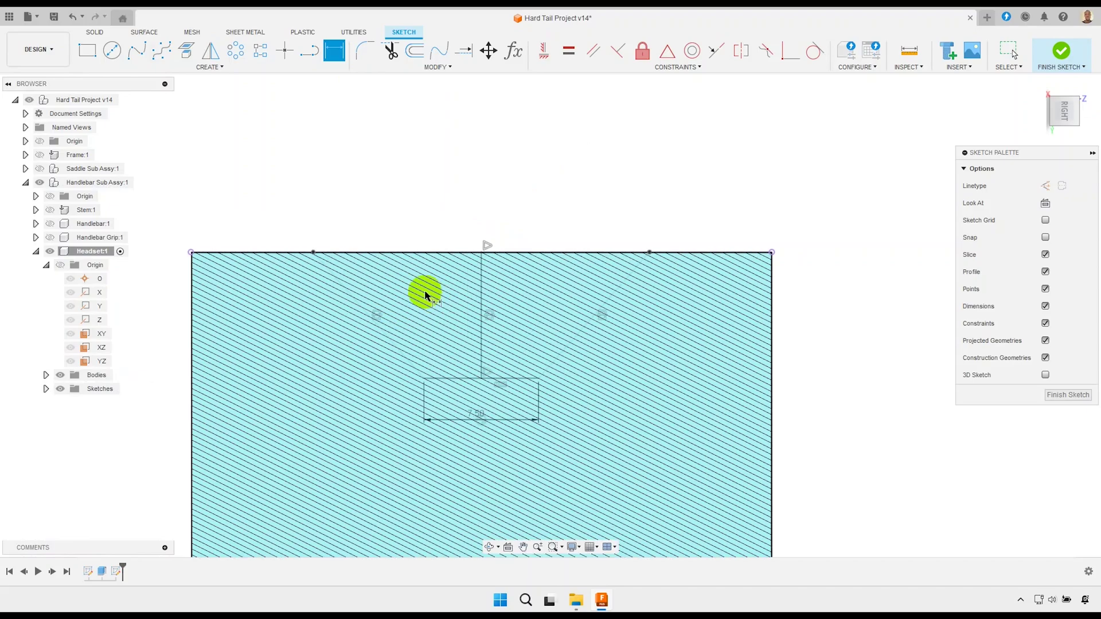
click(191, 253)
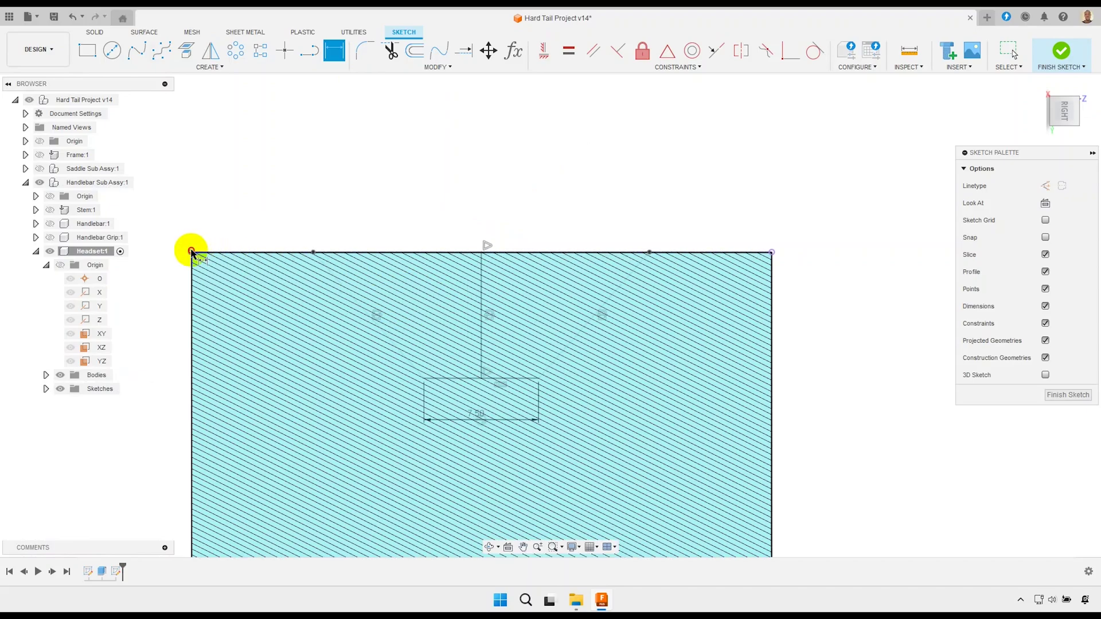
click(307, 251)
click(290, 226)
- Confirm the offset and add a vertical depth dimension from the top edge to the bottom line
key(Return)
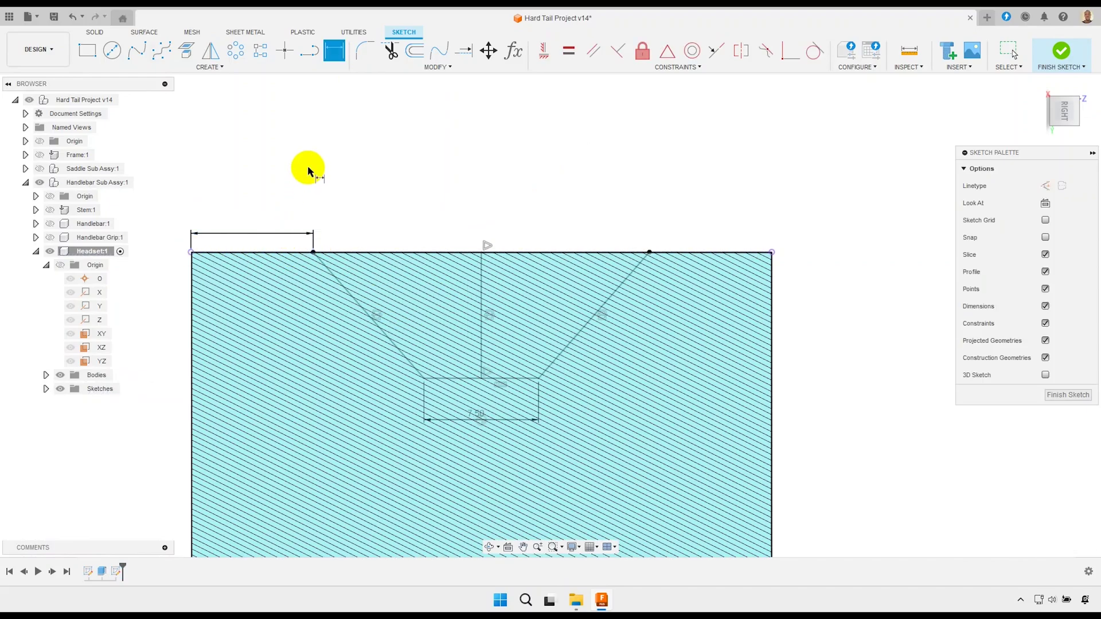
click(459, 380)
shift+click(422, 252)
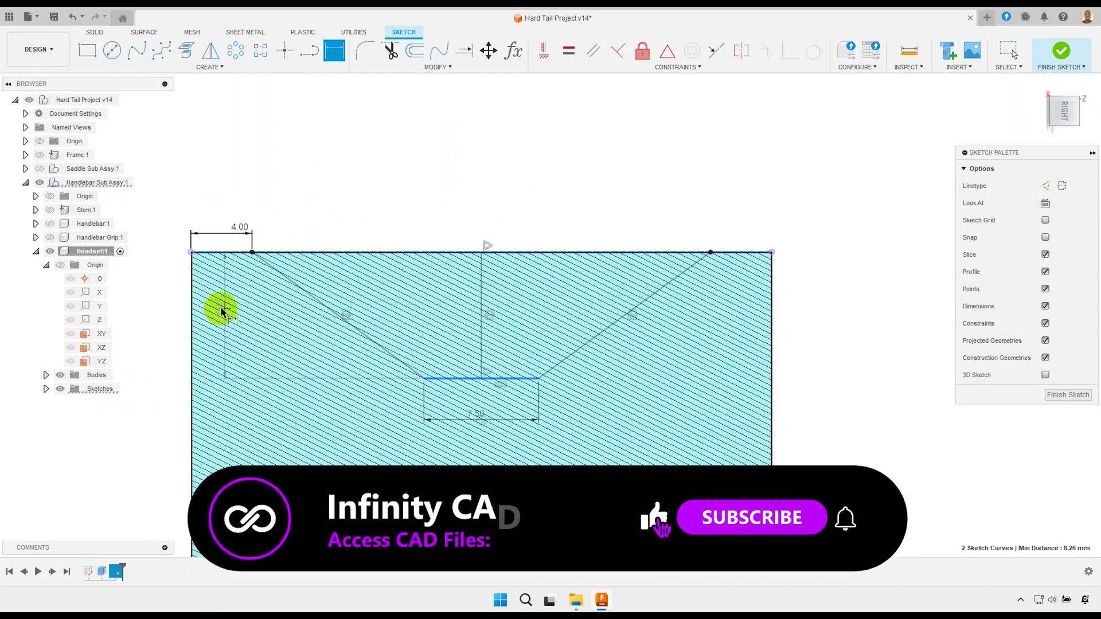
click(163, 309)
text(3.35)
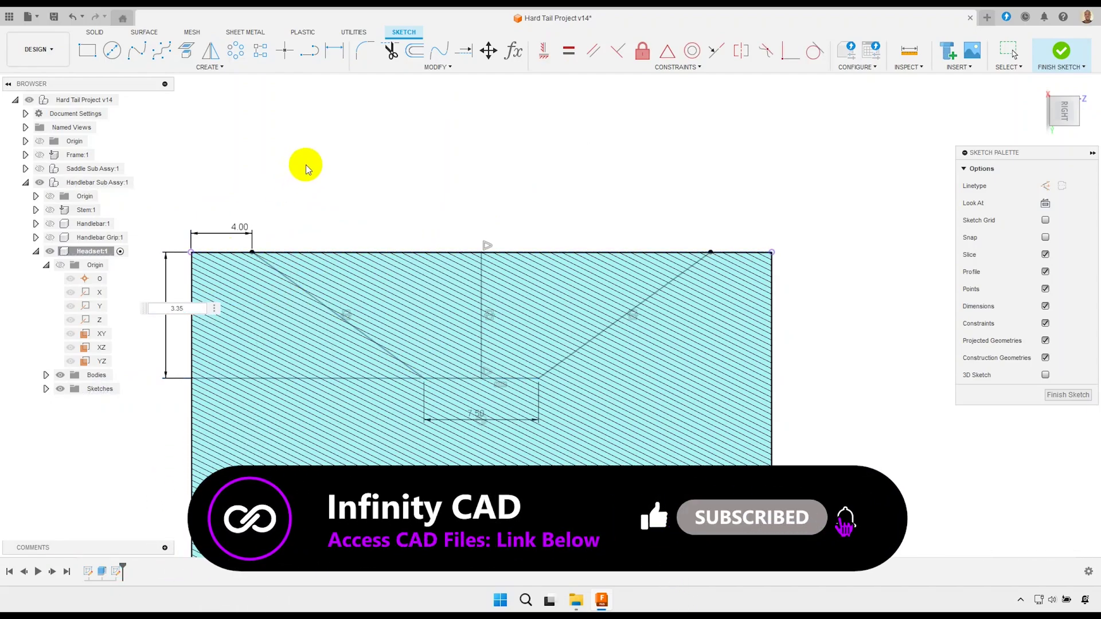
key(Return)
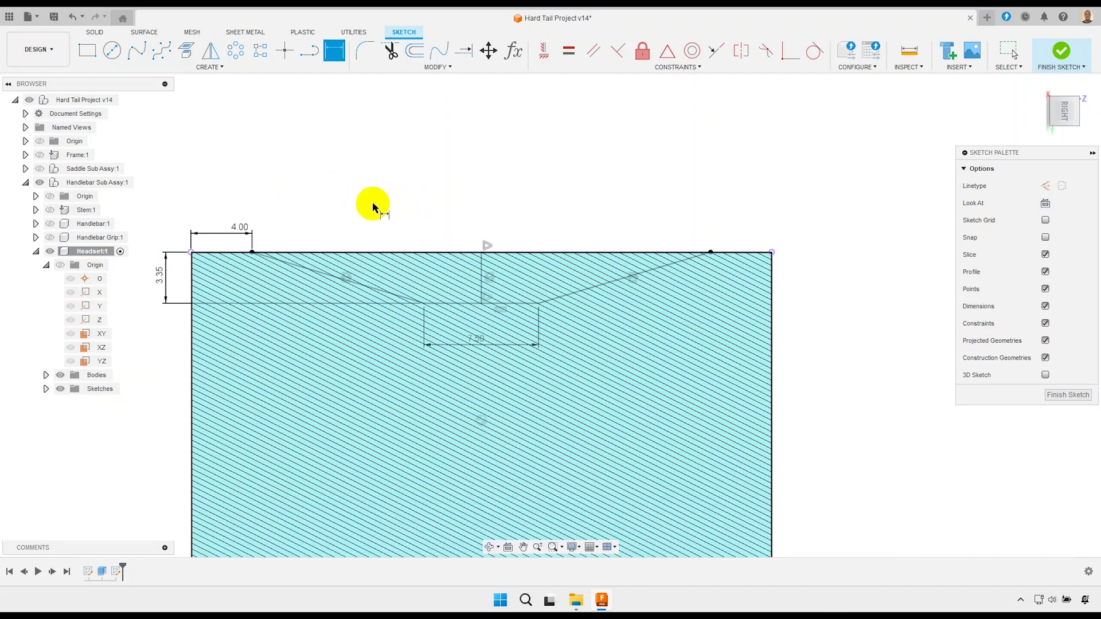
scroll(373, 206, up, 2)
scroll(436, 221, up, 1)
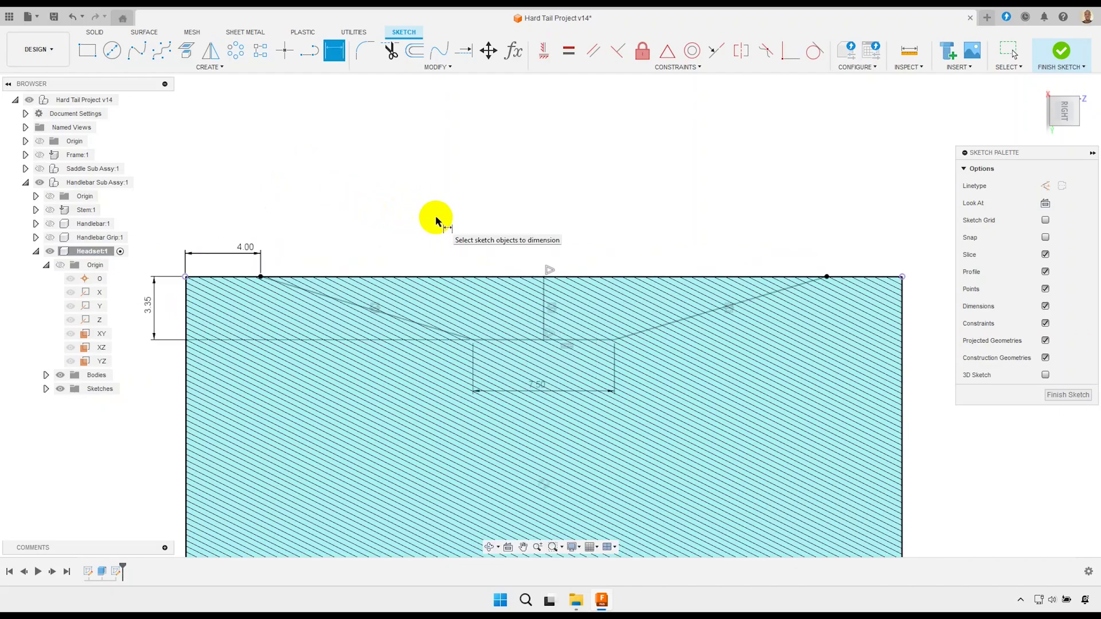
right_click(433, 221)
click(389, 220)
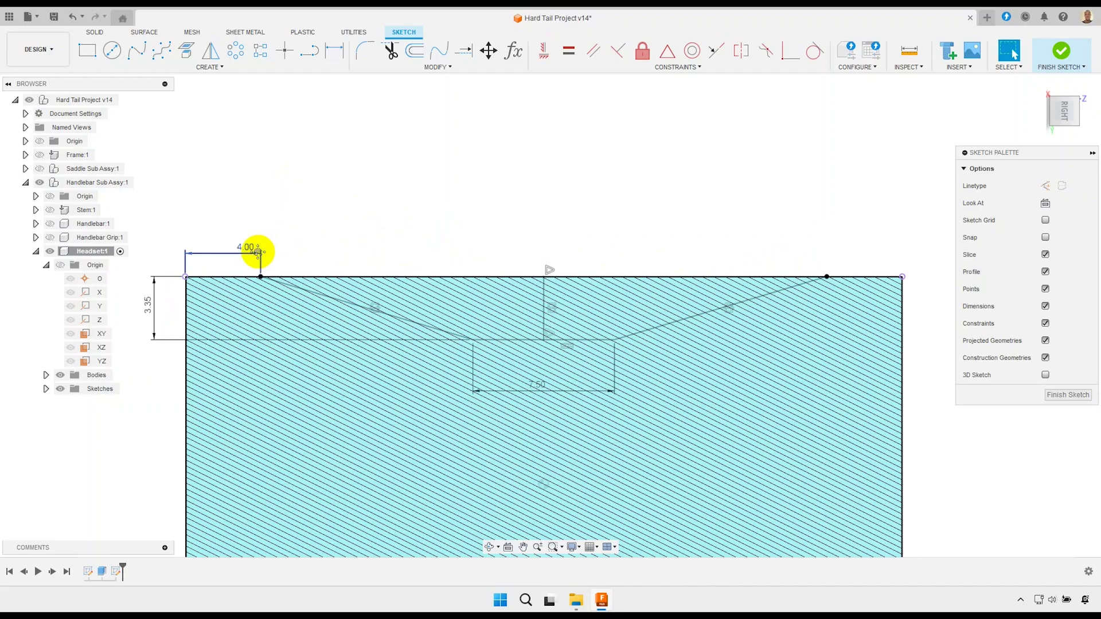
- Change the groove depth dimension from 3.35 to 3.50 mm
middle_drag(258, 246, 300, 256)
scroll(335, 250, down, 2)
double_click(222, 293)
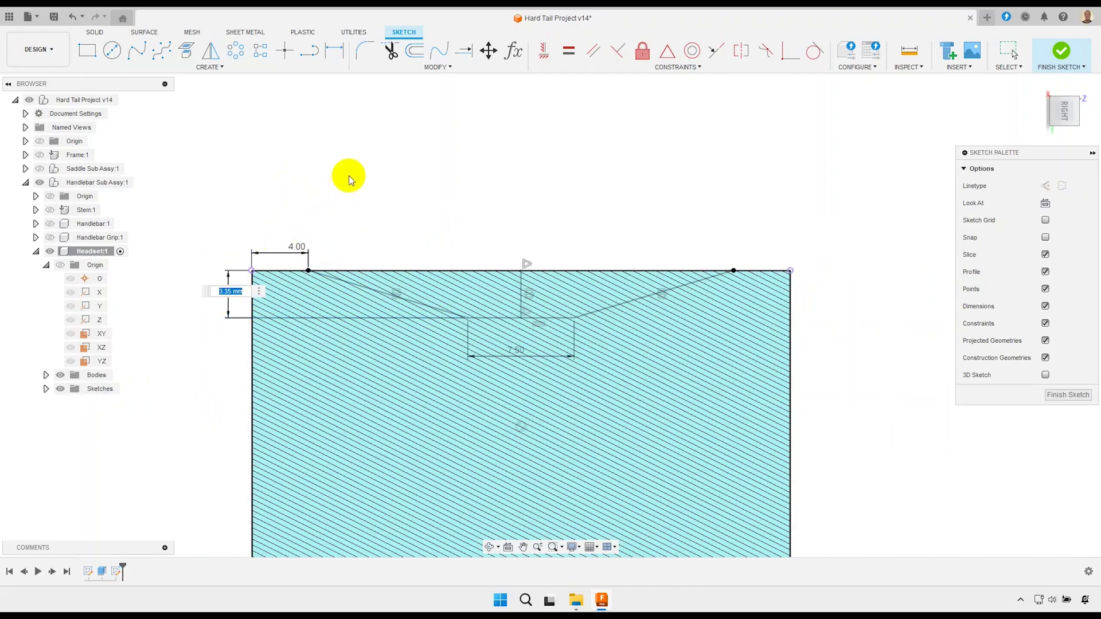
text(3.5)
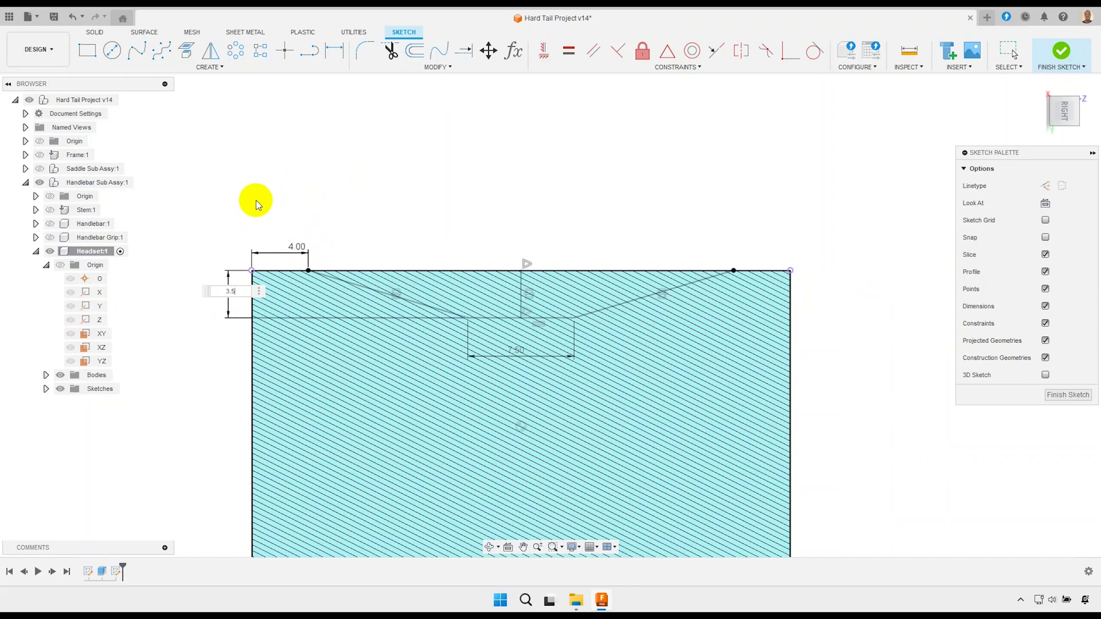
key(Return)
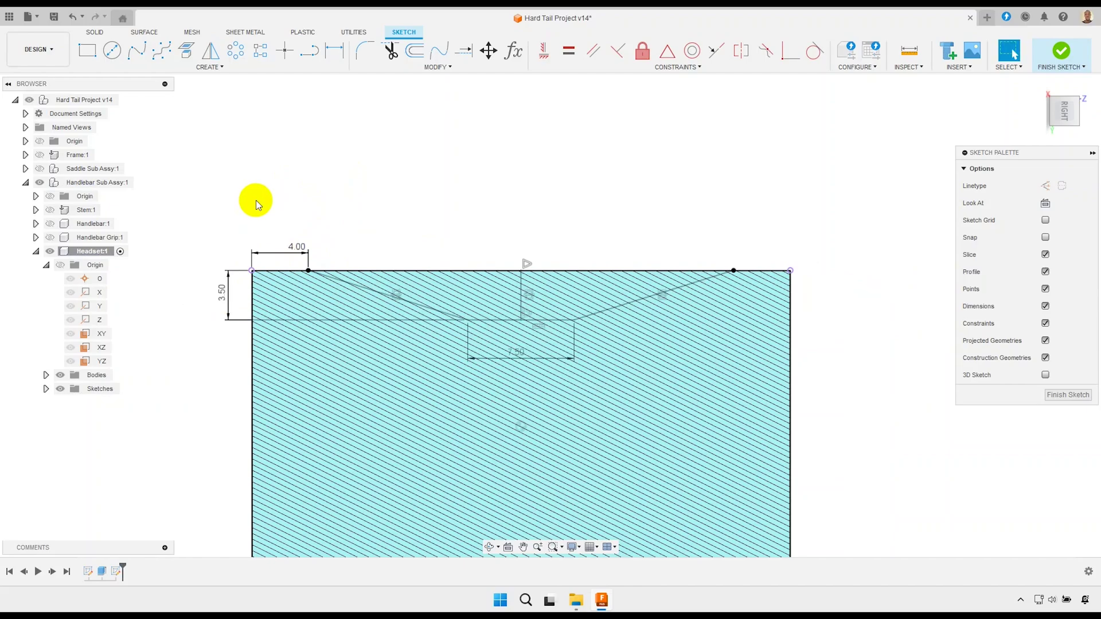
mouse_move(531, 270)
middle_down()
mouse_move(498, 299)
mouse_move(496, 239)
mouse_move(512, 214)
middle_up()
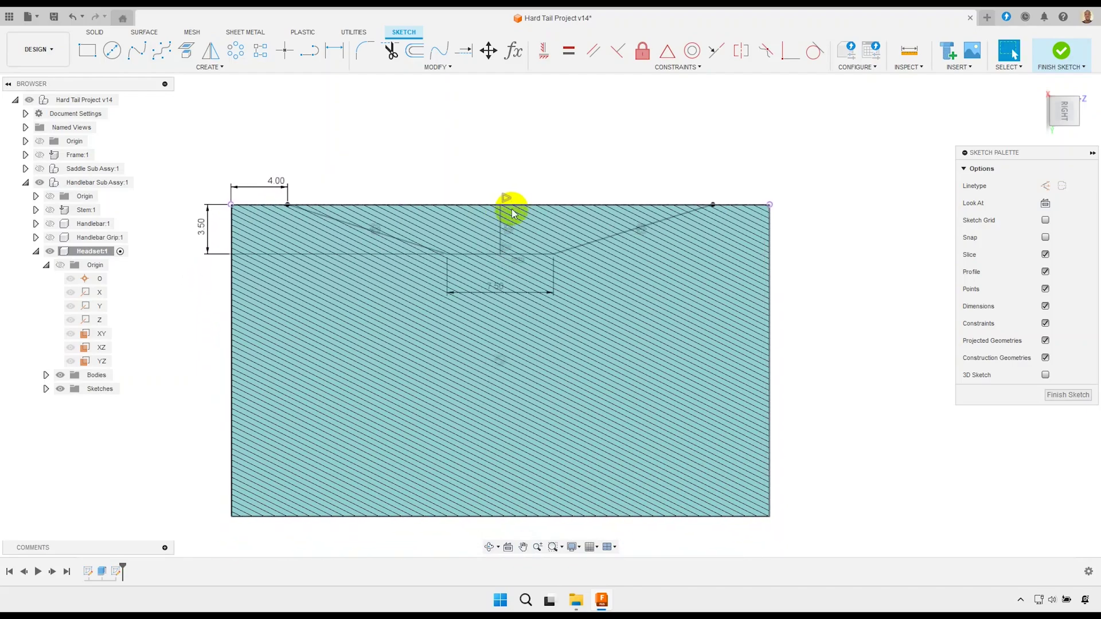
scroll(510, 214, down, 1)
scroll(497, 218, up, 2)
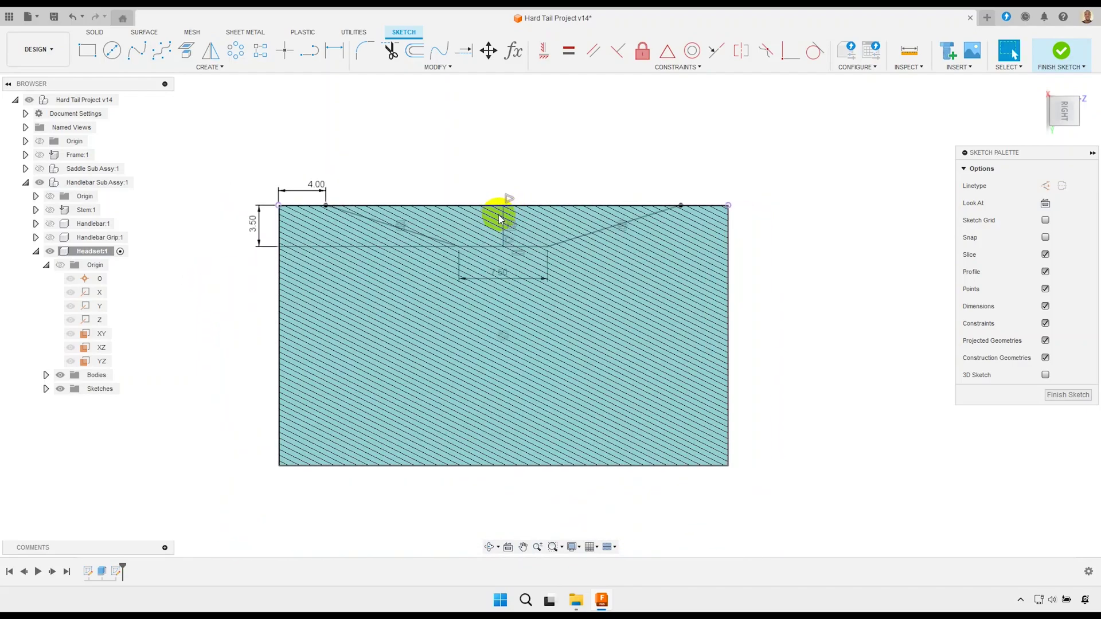
scroll(490, 238, up, 2)
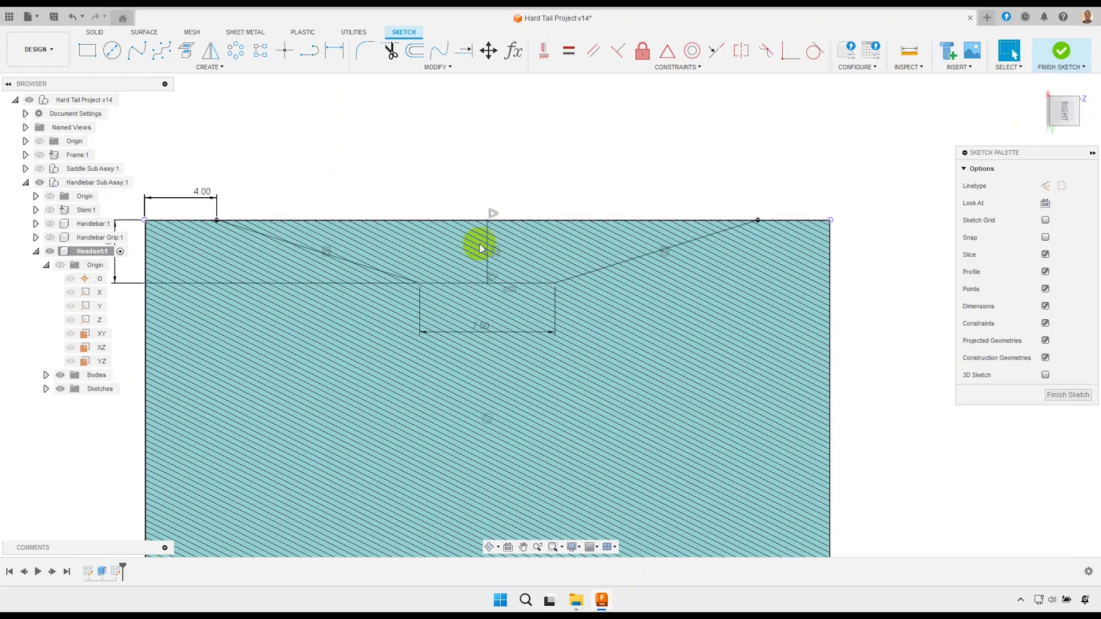
middle_drag(479, 243, 514, 269)
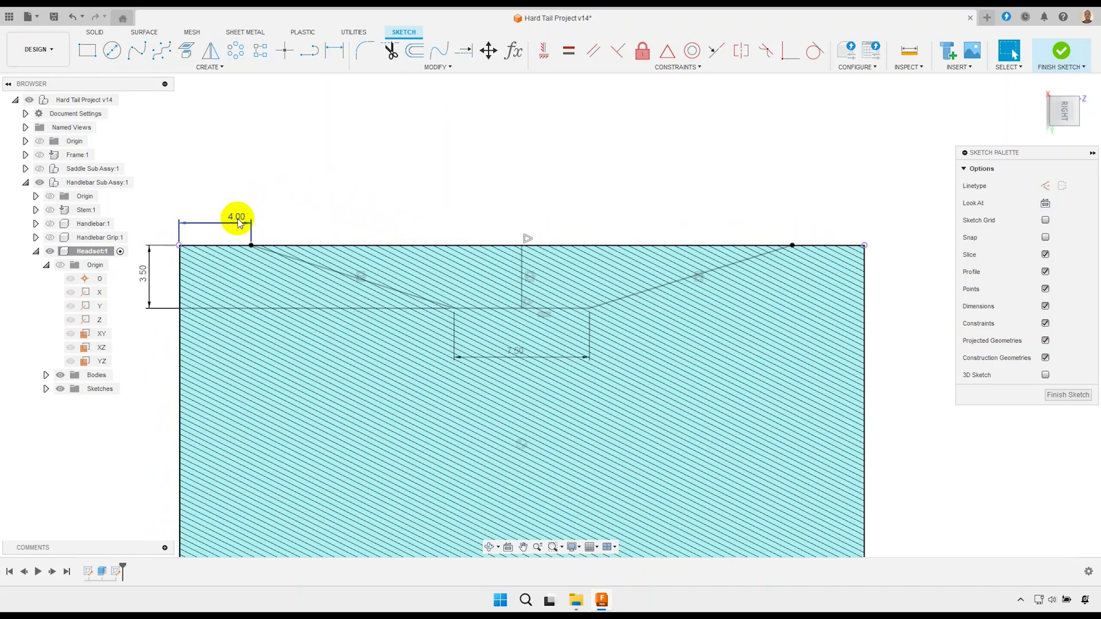
scroll(440, 219, down, 2)
scroll(499, 242, down, 3)
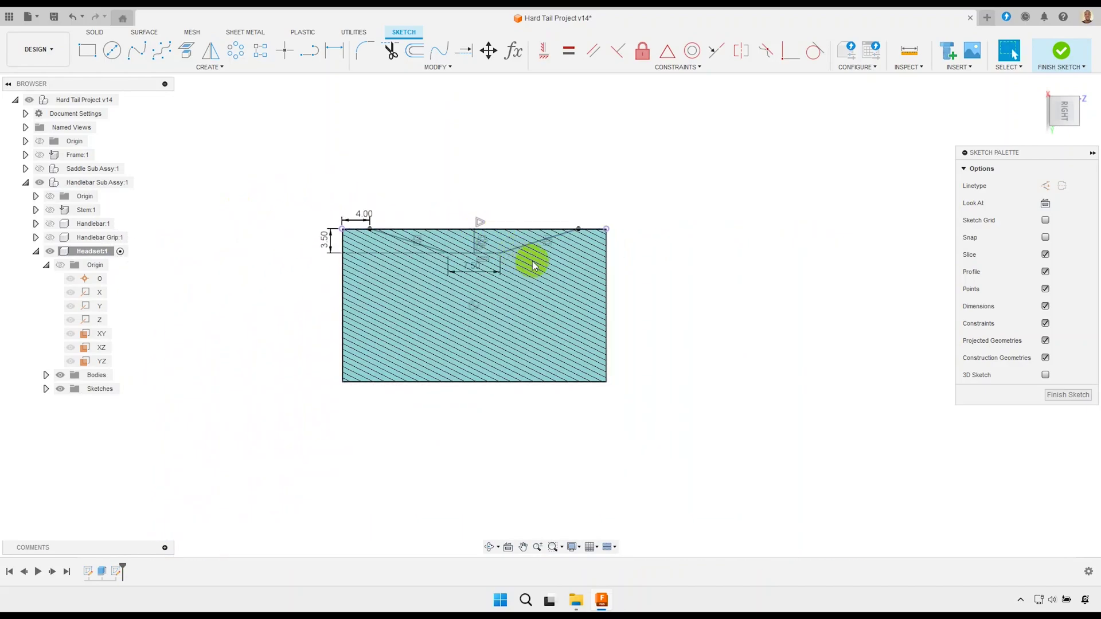
mouse_move(553, 296)
shift+middle_down()
mouse_move(516, 325)
mouse_move(508, 302)
mouse_move(554, 288)
shift+middle_up()
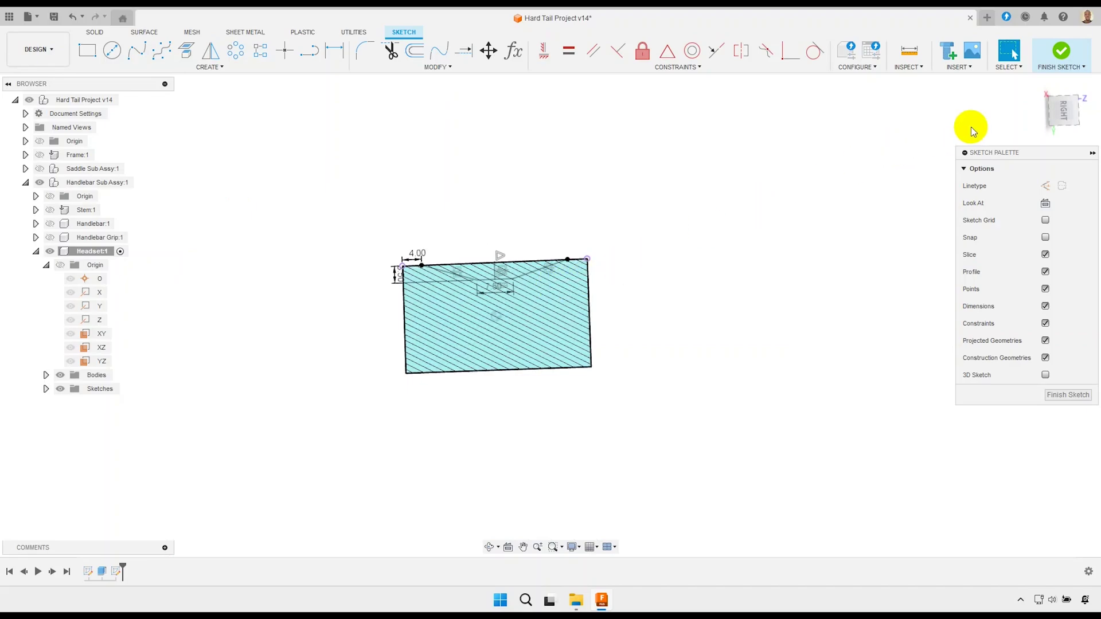
- Turn the view upright and delete the old groove lines and their dimensions
click(1065, 112)
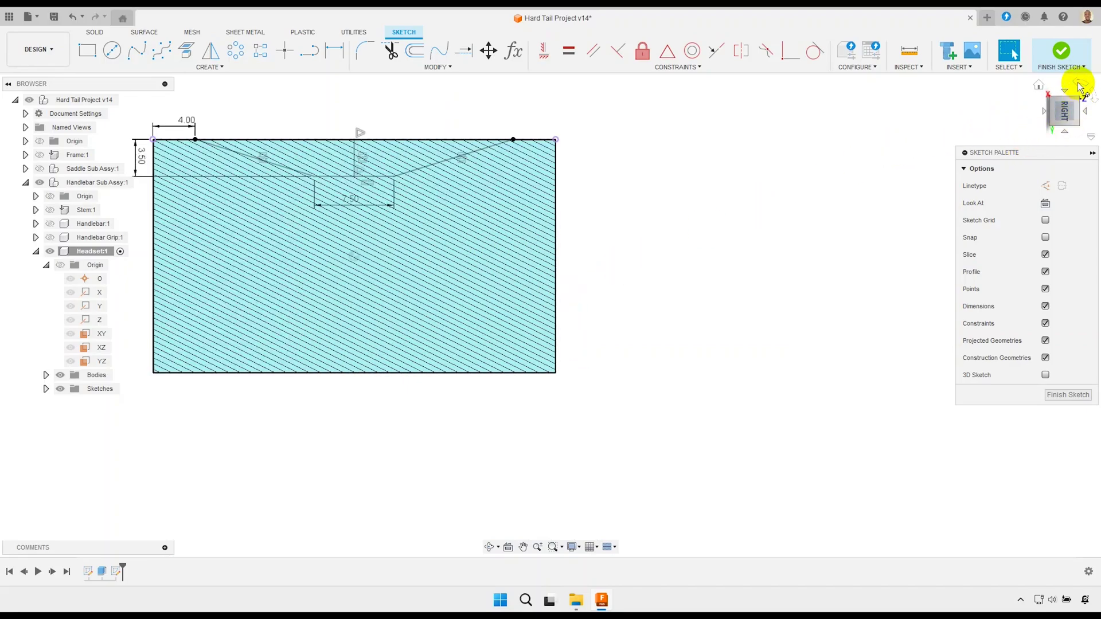
click(1081, 86)
middle_drag(460, 292, 440, 199)
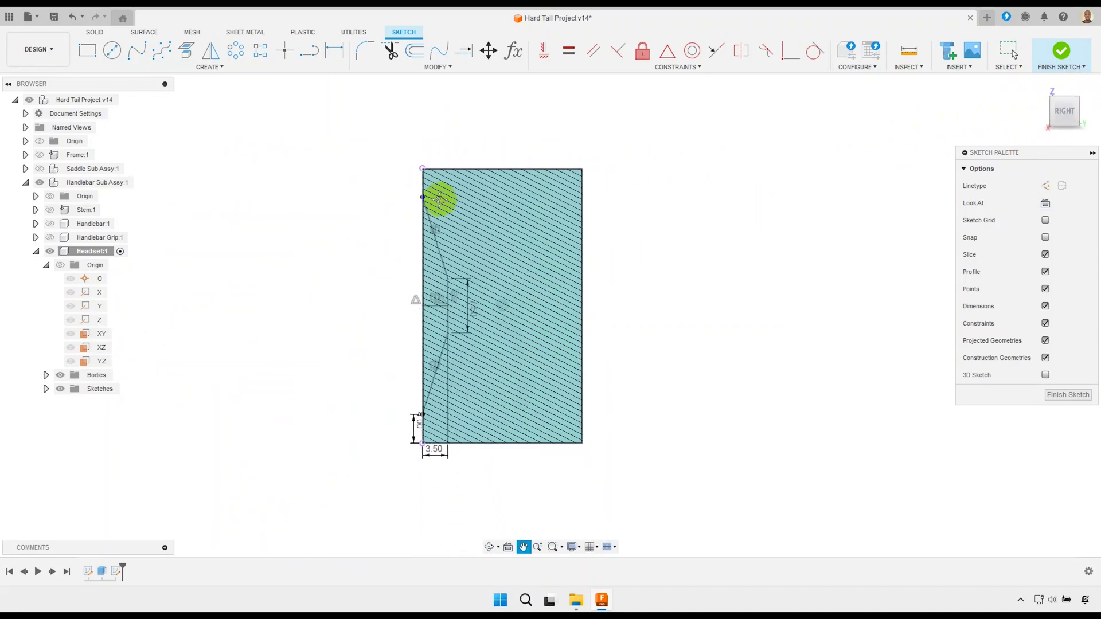
mouse_move(543, 504)
mouse_down()
mouse_move(358, 182)
mouse_move(340, 211)
mouse_up()
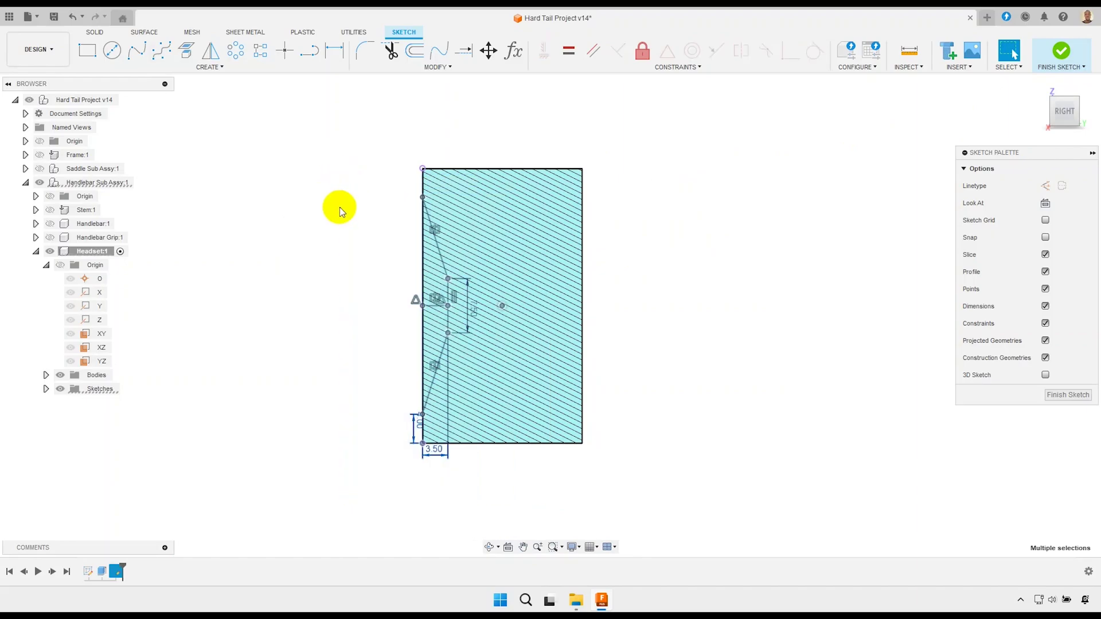
right_click(353, 217)
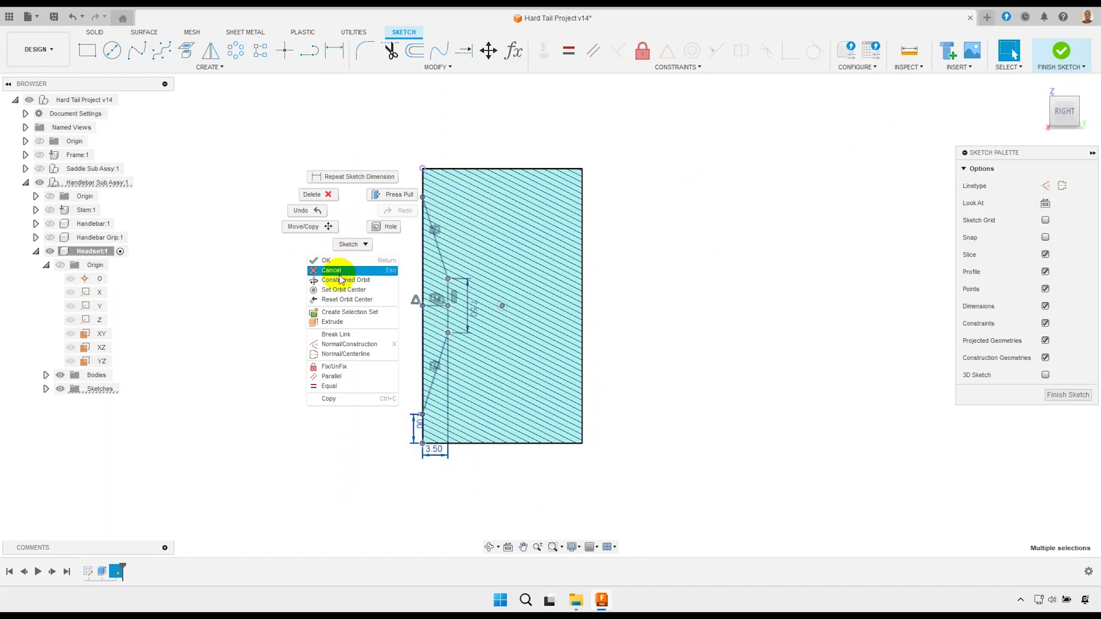
click(327, 194)
- Use Project to include the Headset's rectangular face in the sketch
scroll(458, 235, up, 2)
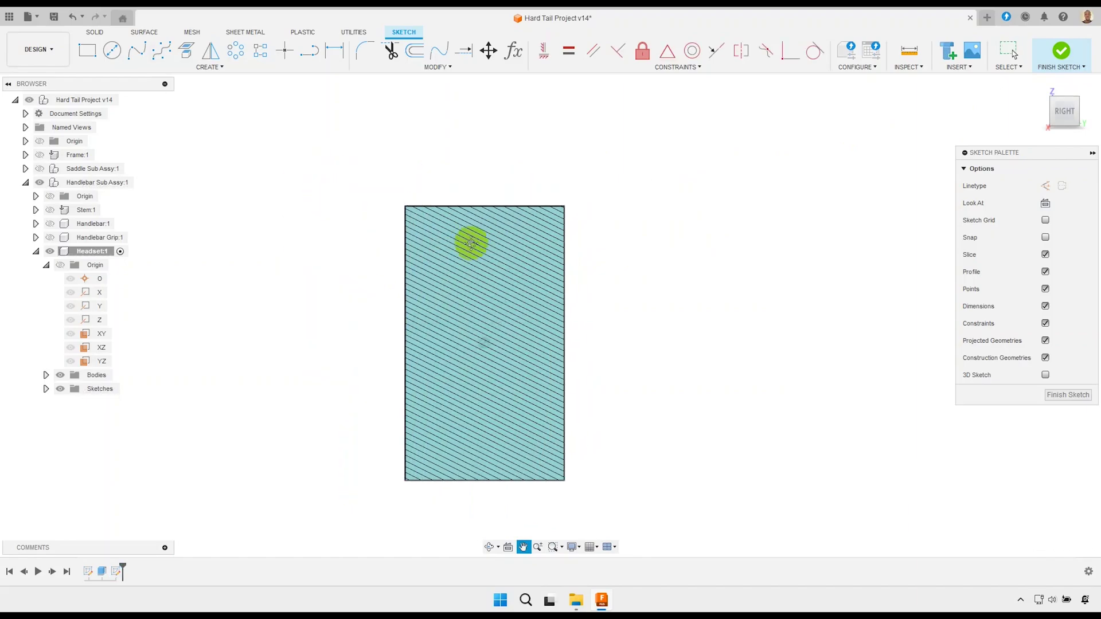
scroll(485, 209, up, 2)
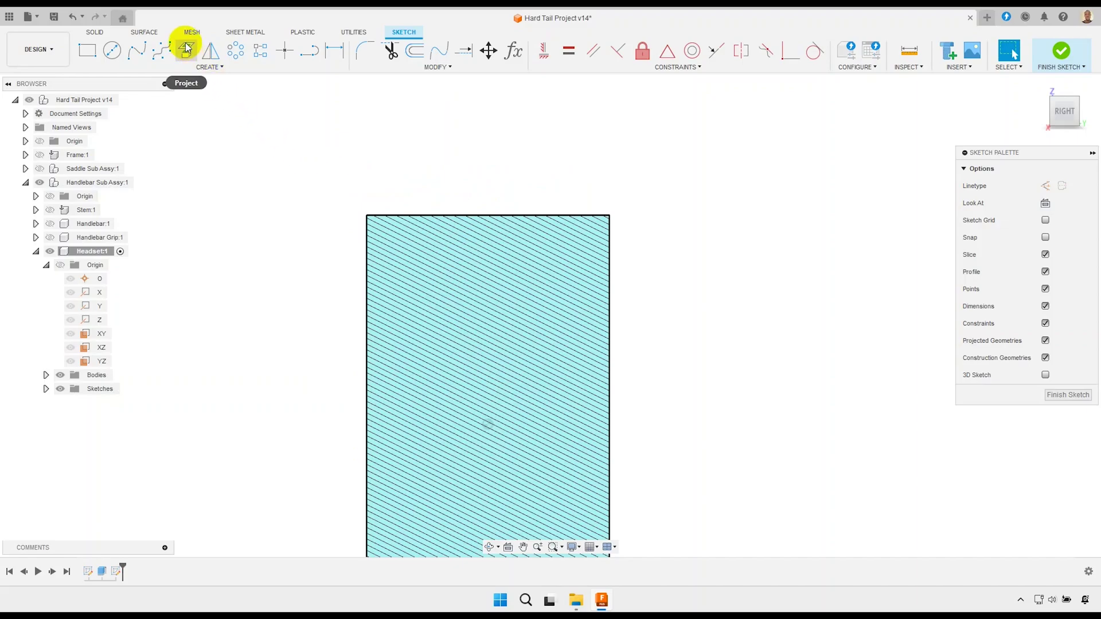
click(186, 49)
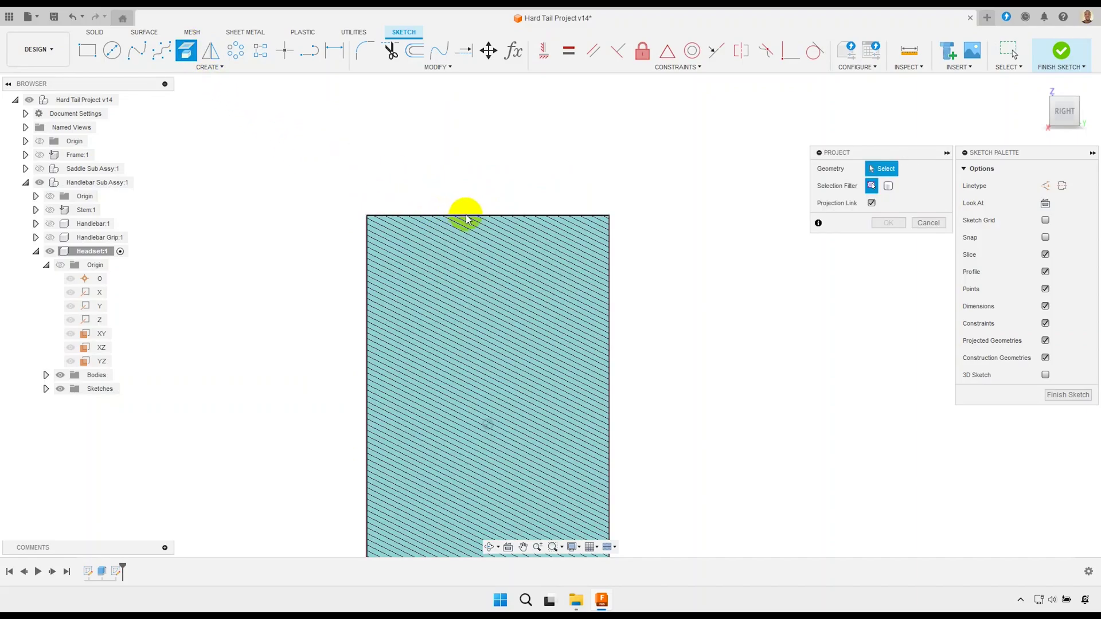
click(464, 216)
click(886, 223)
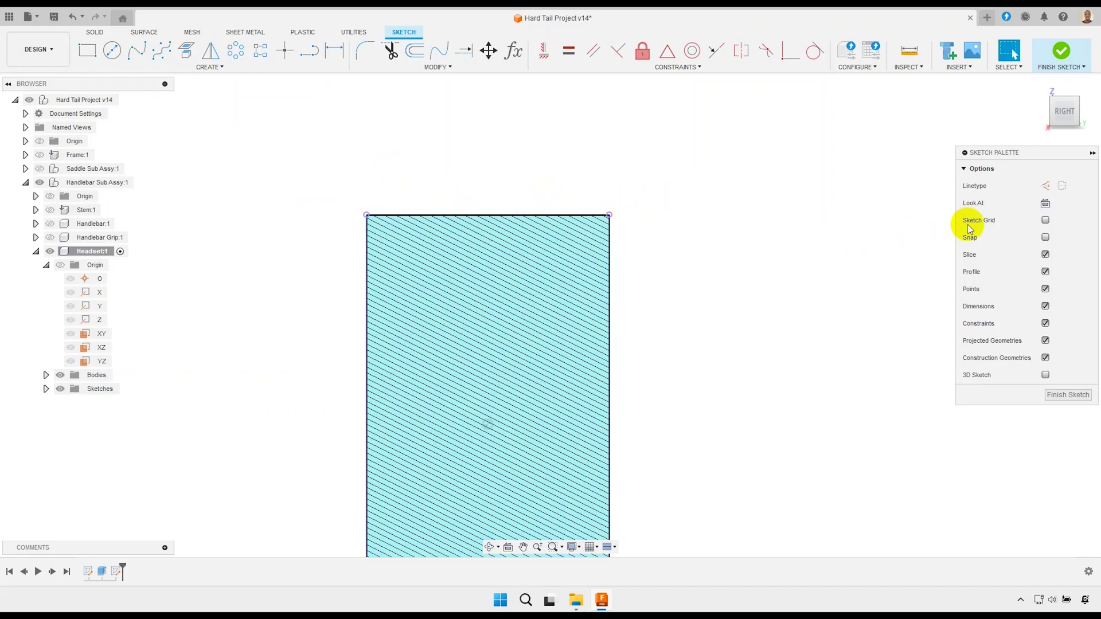
scroll(442, 193, up, 1)
scroll(441, 195, up, 1)
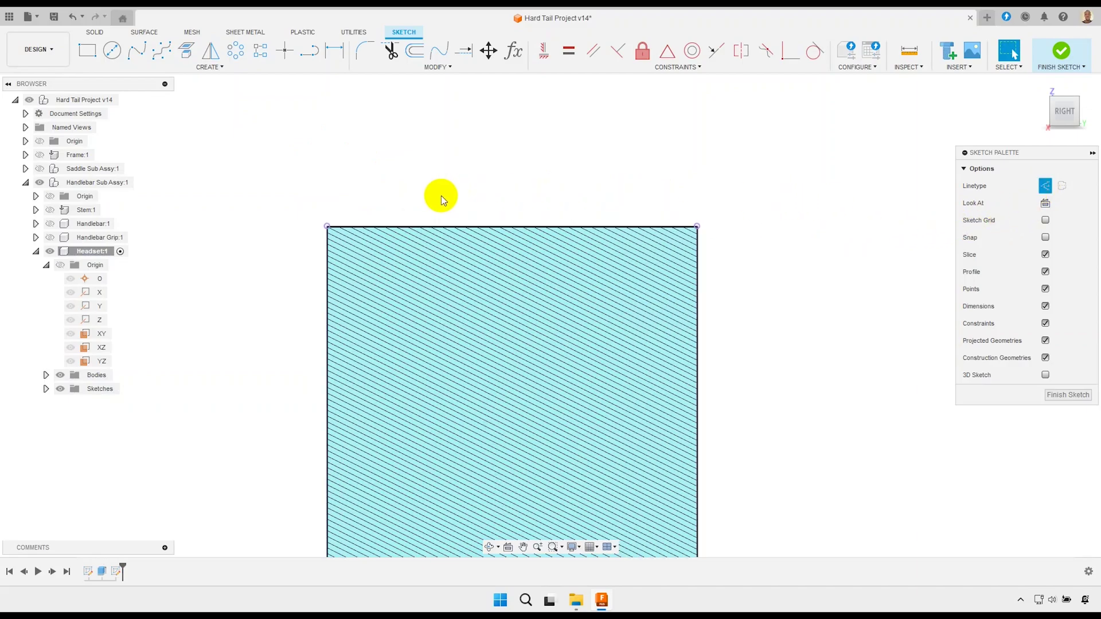
scroll(441, 193, up, 1)
- Sketch the groove outline: angled line down, horizontal base, angled line back to the top edge
click(310, 53)
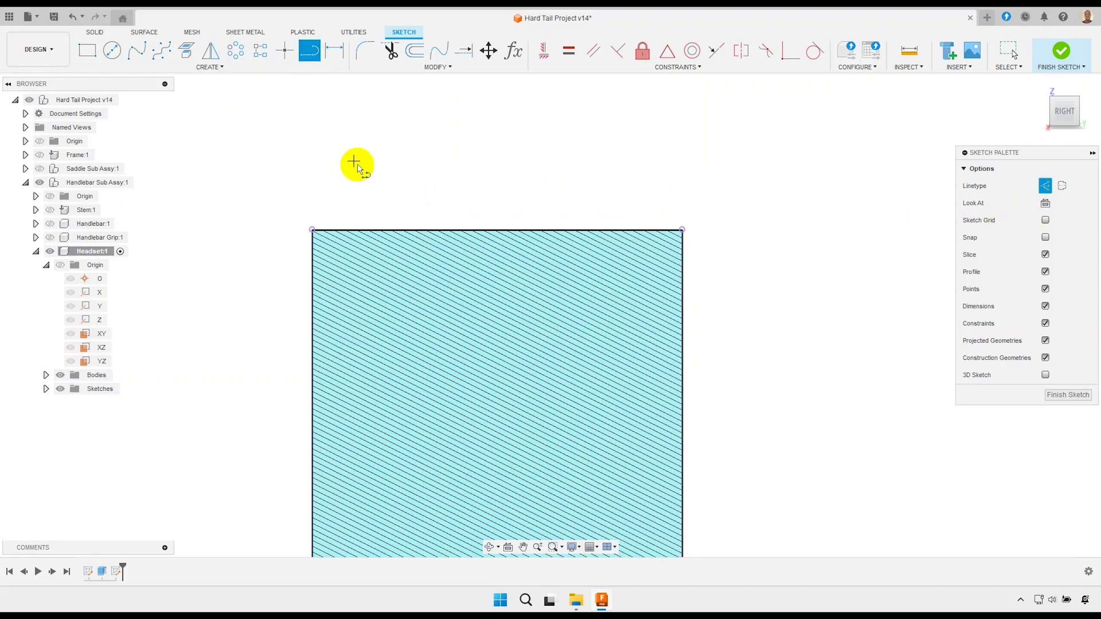
click(400, 231)
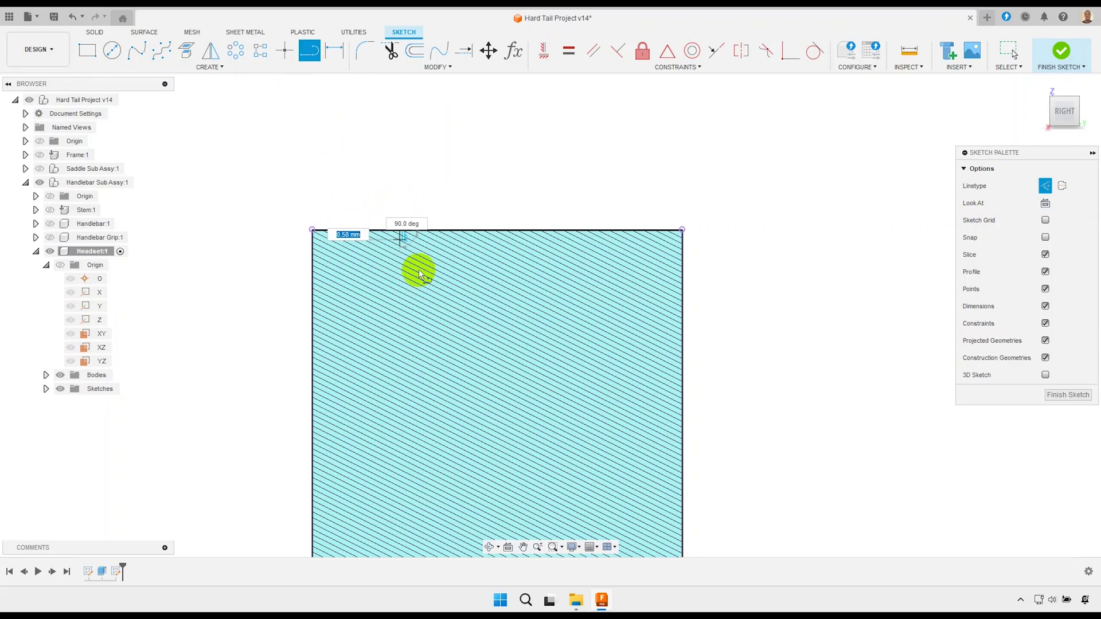
click(451, 312)
click(558, 313)
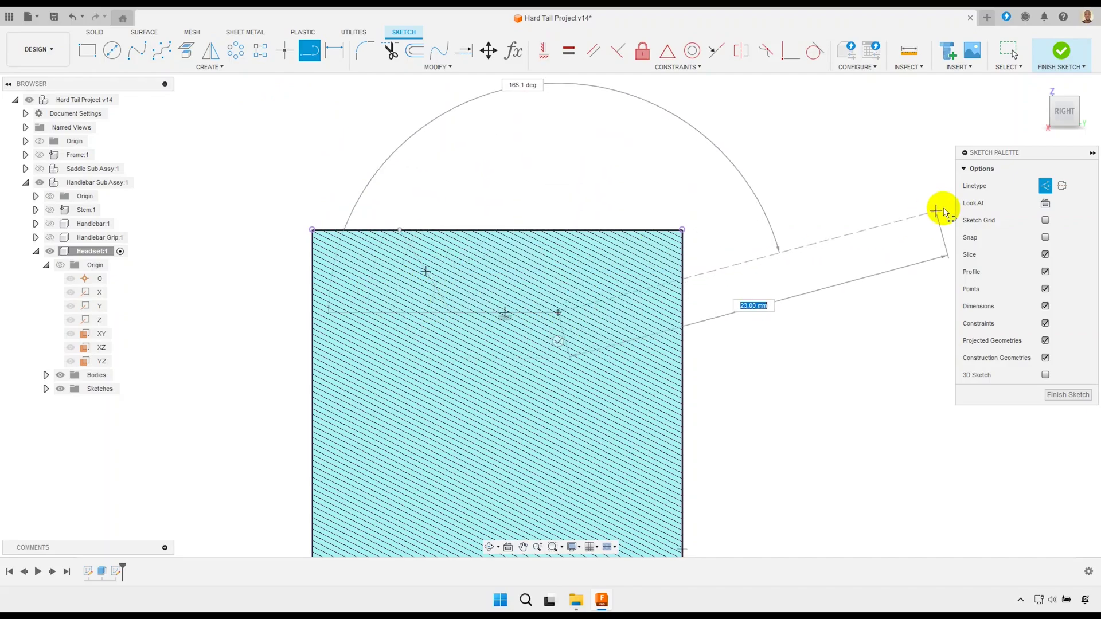
click(1046, 187)
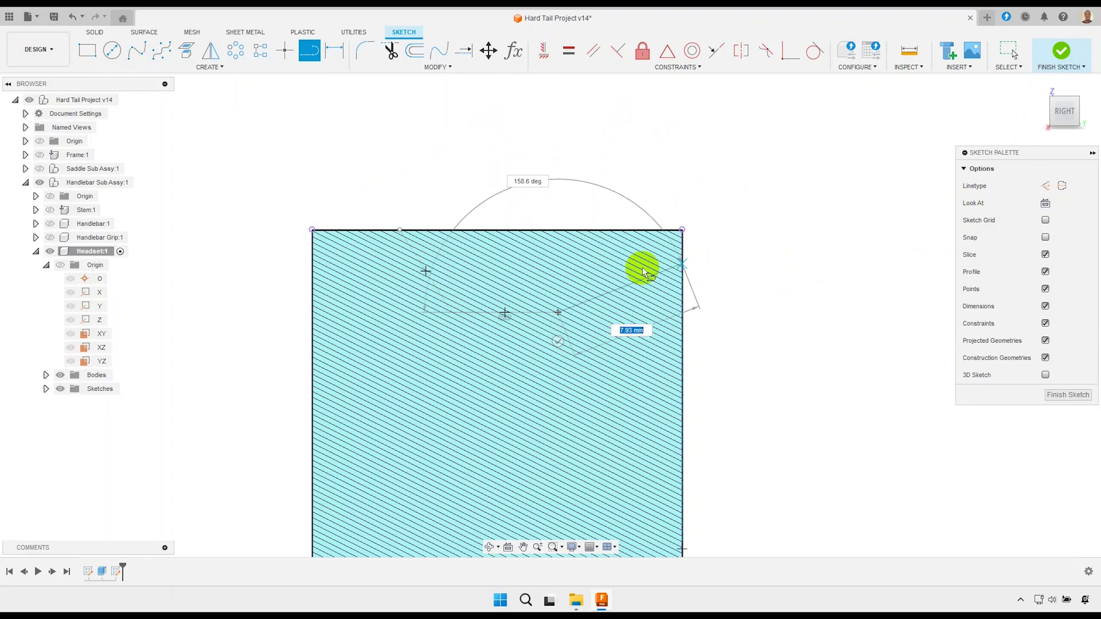
click(613, 230)
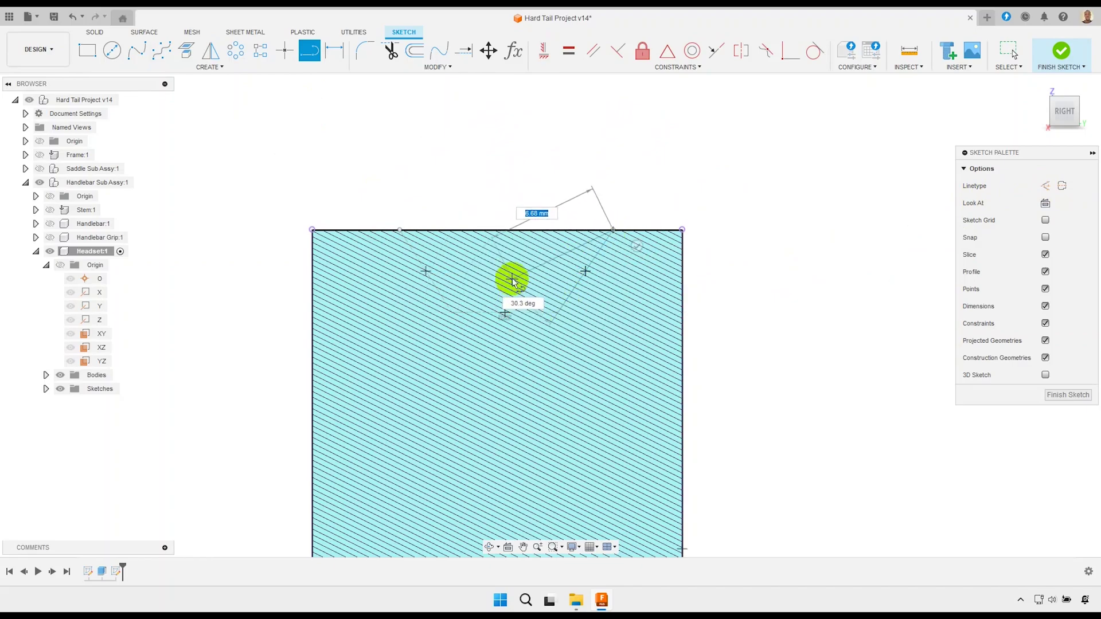
right_drag(511, 272, 555, 274)
click(555, 274)
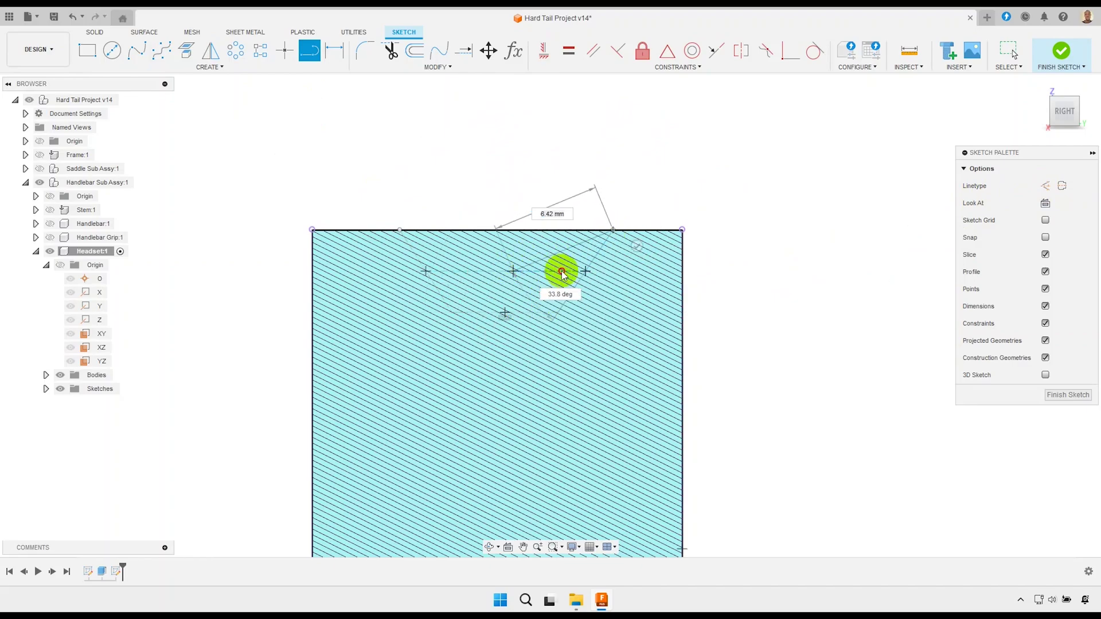
- Convert the base and left angled lines to construction and draw a vertical centre line
click(526, 315)
click(436, 284)
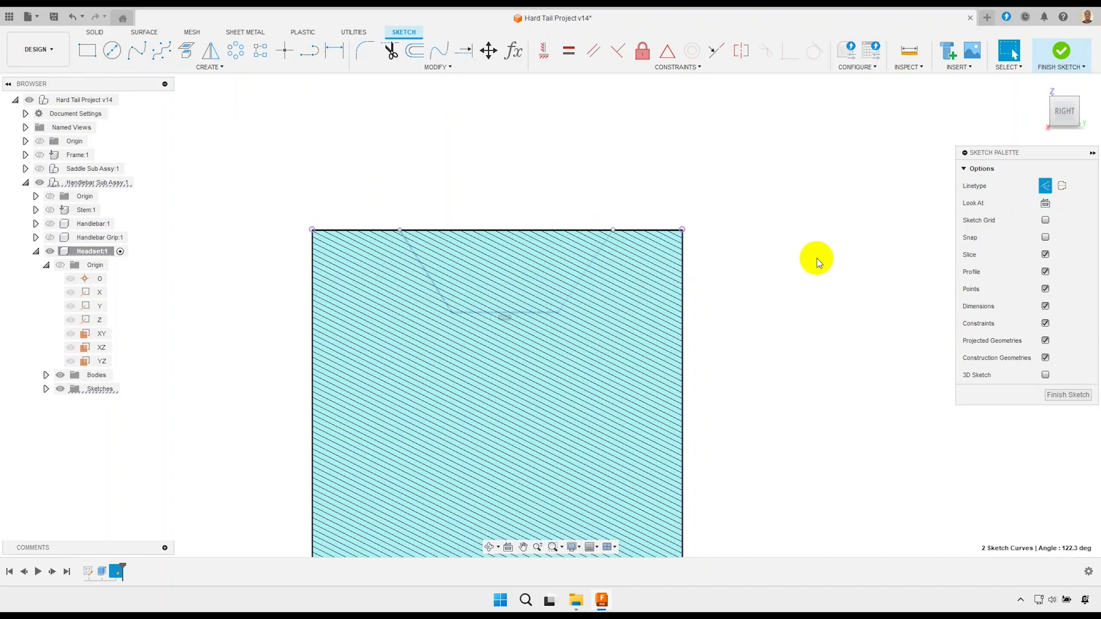
click(1043, 187)
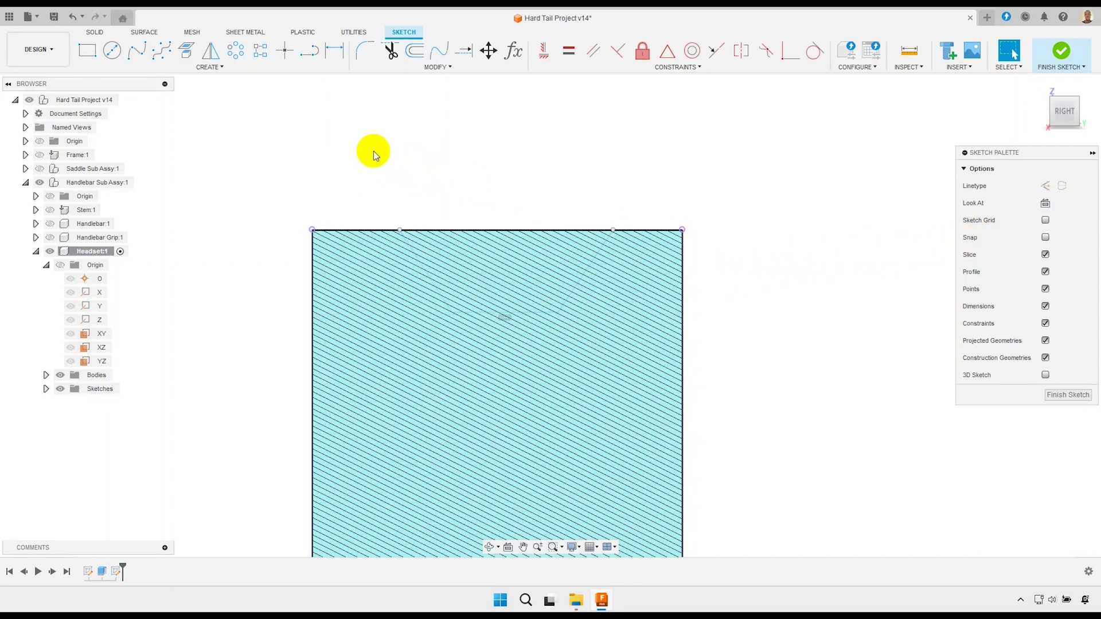
click(309, 51)
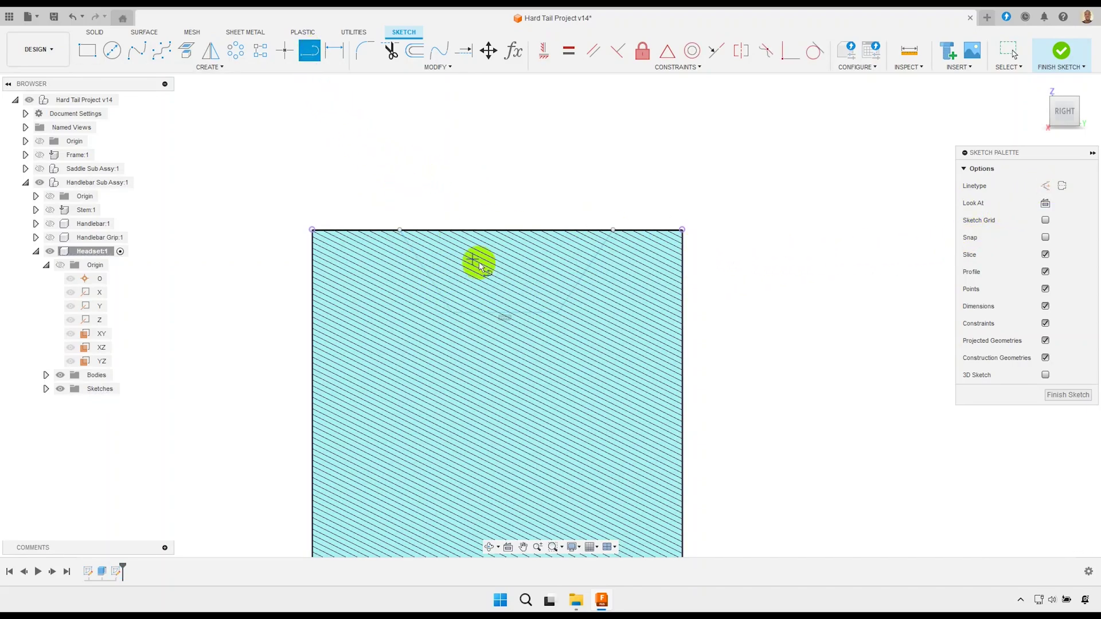
click(505, 314)
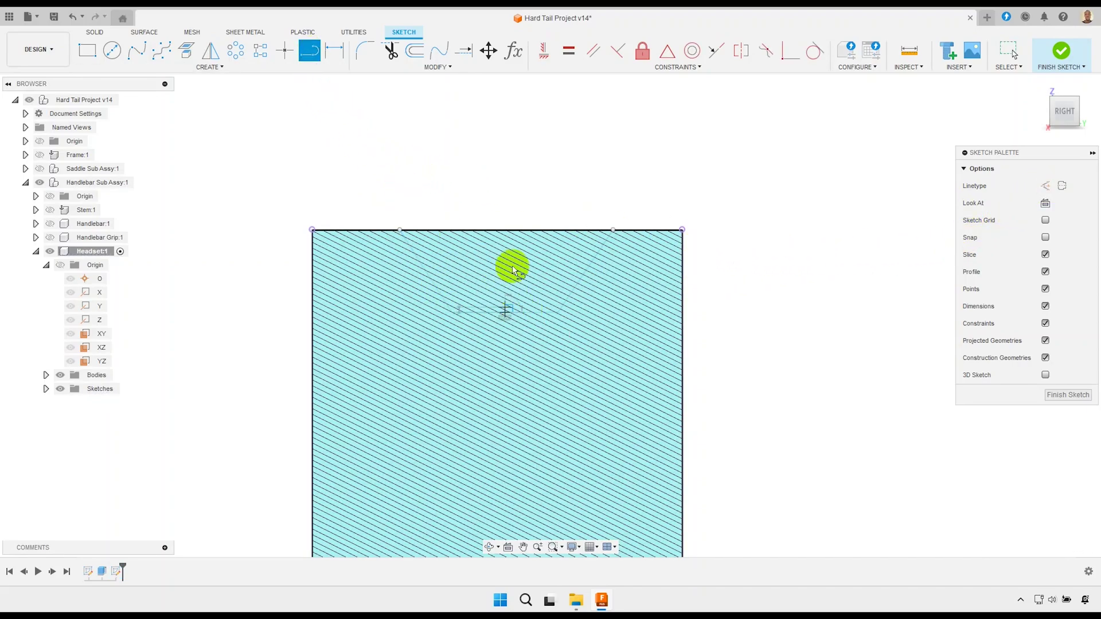
click(505, 230)
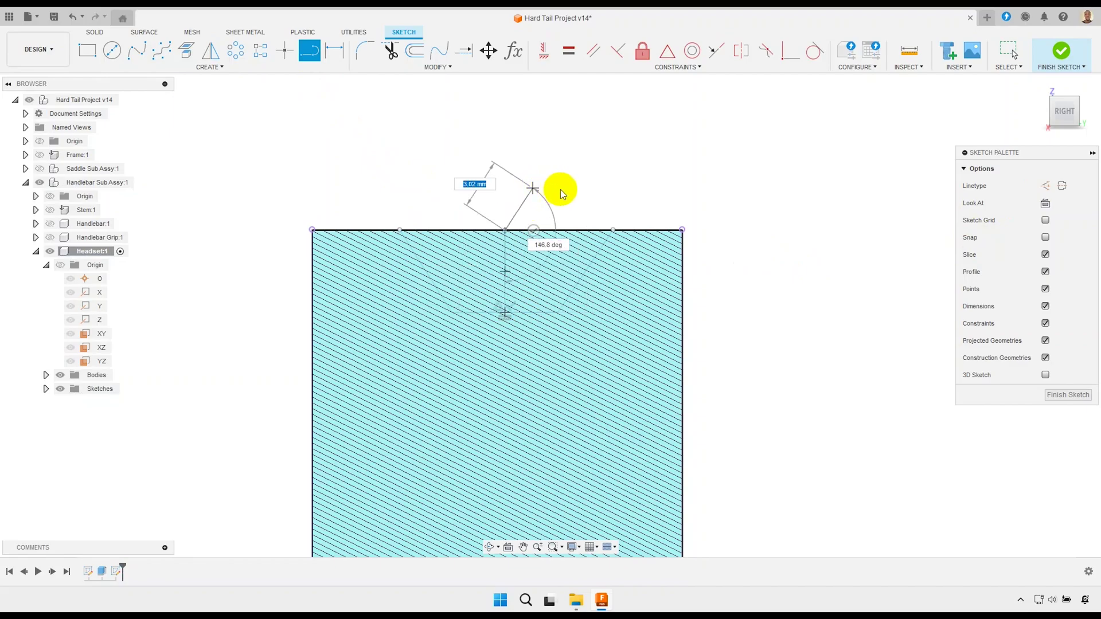
key(Escape)
- Try a horizontal constraint on the base line, then cancel it as redundant
scroll(516, 247, up, 2)
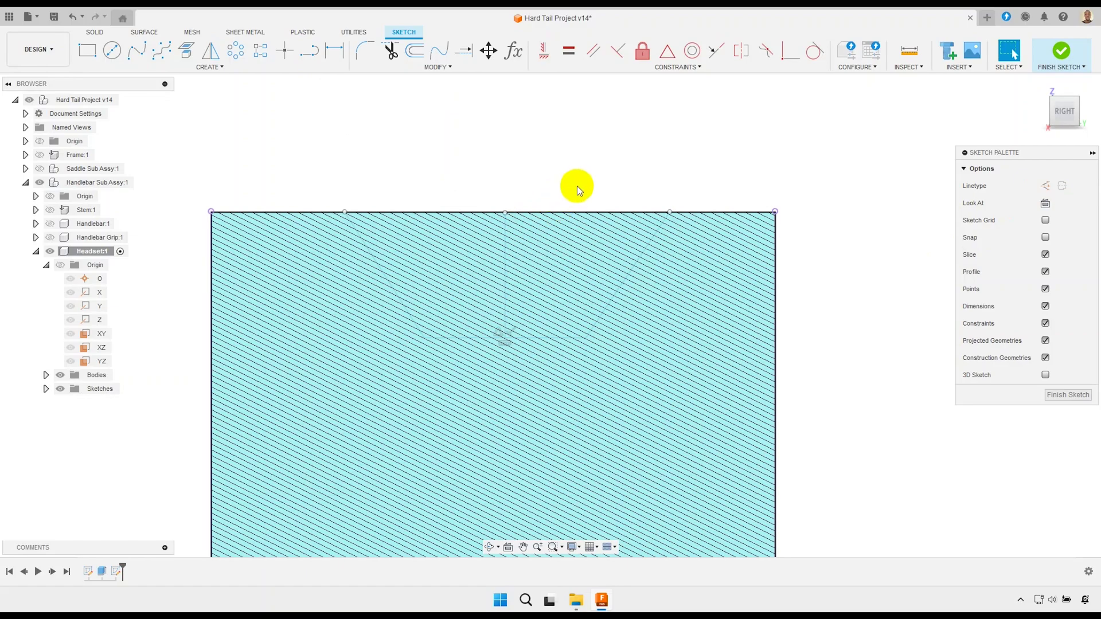
scroll(533, 269, up, 1)
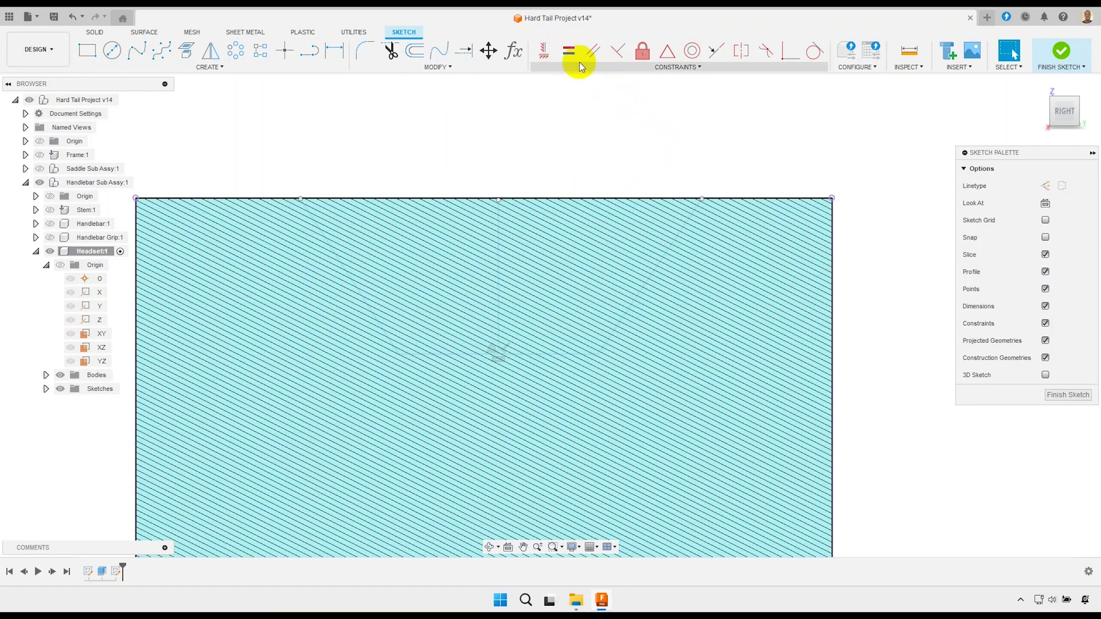
click(539, 358)
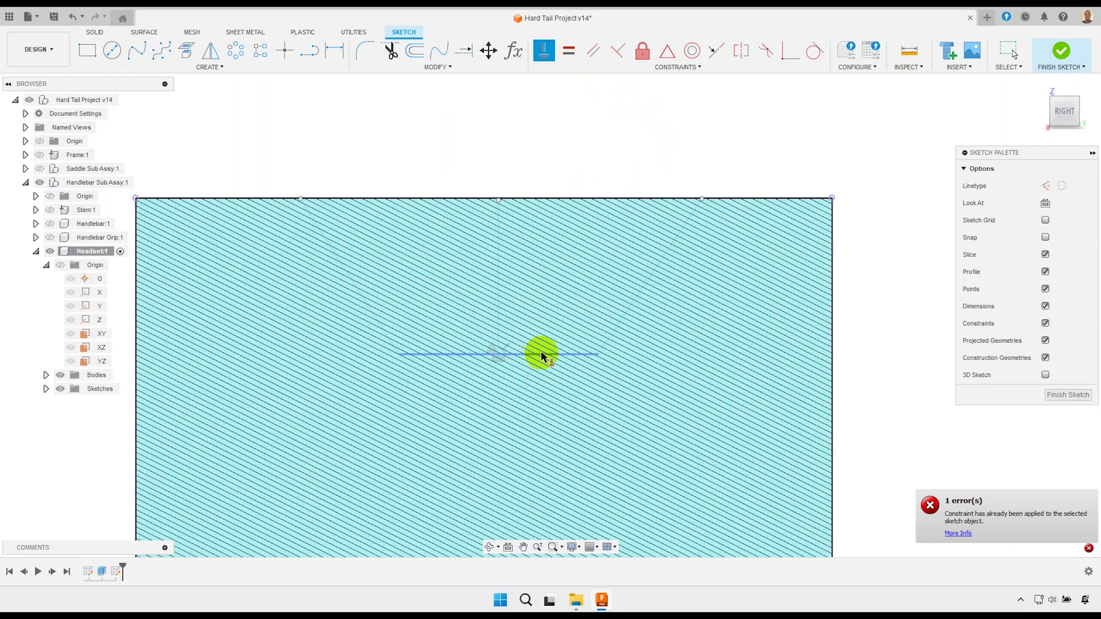
right_click(549, 296)
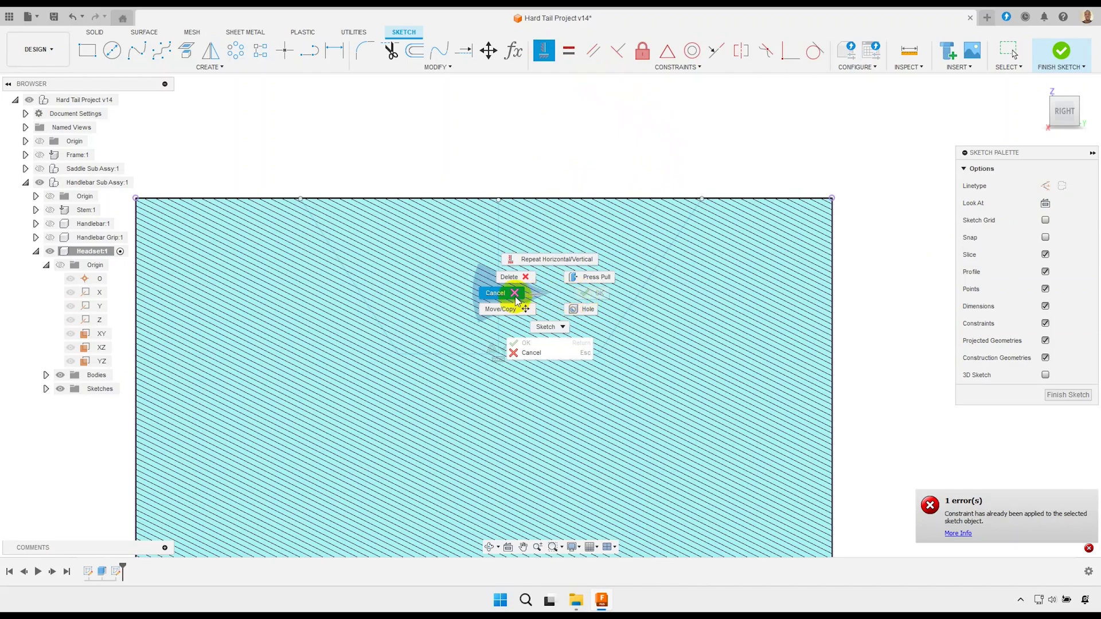
click(539, 297)
- Constrain the two angled lines symmetric about the vertical centre line
scroll(538, 297, up, 2)
click(739, 53)
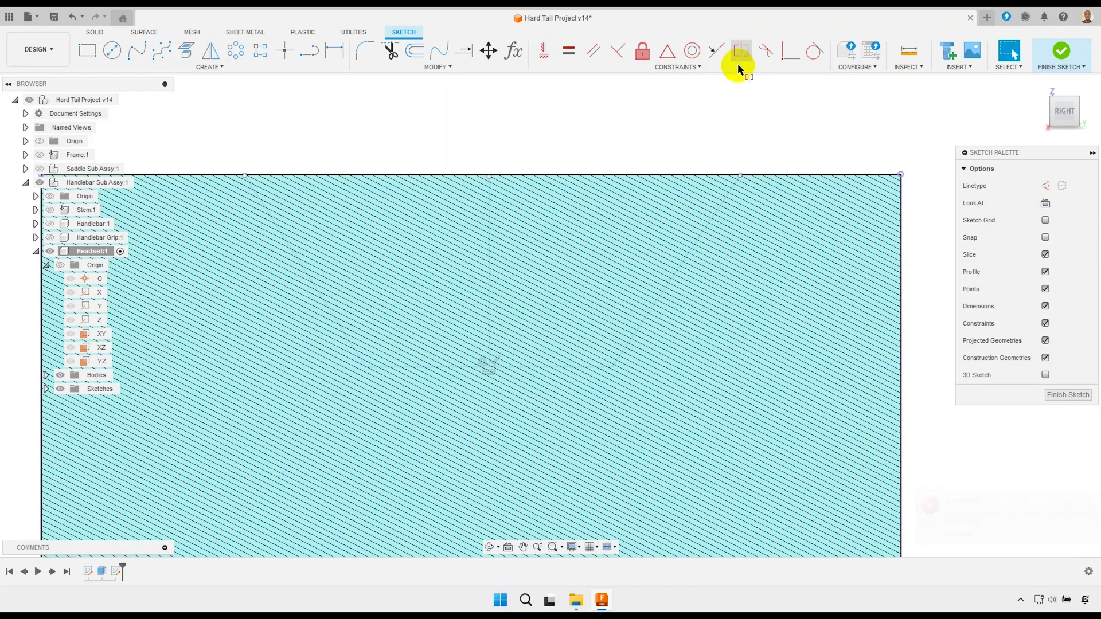
click(686, 258)
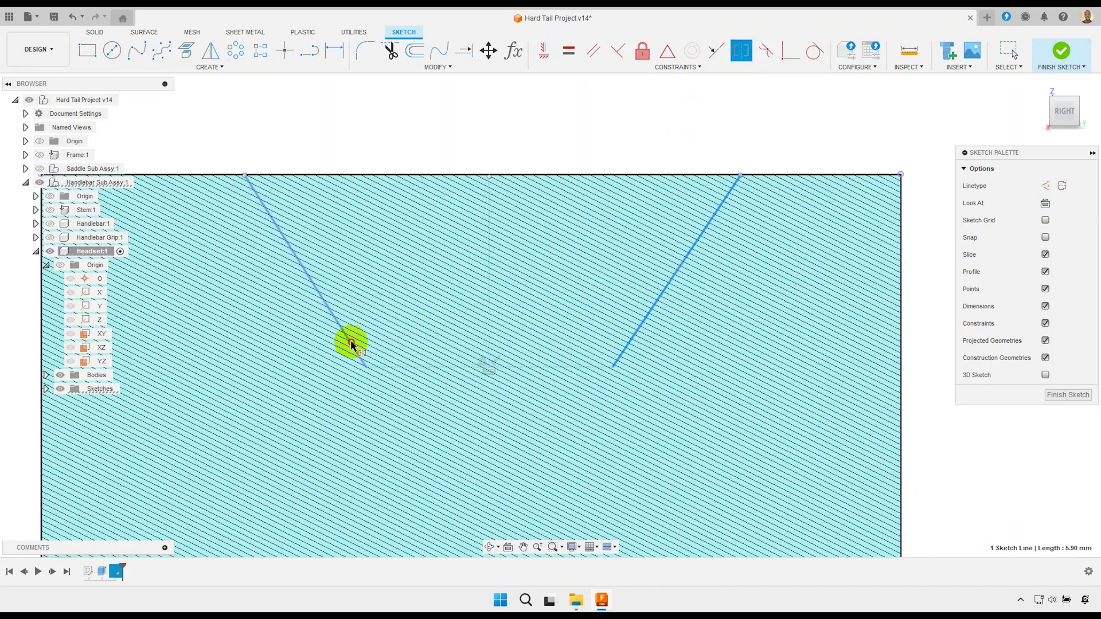
click(351, 343)
click(490, 300)
right_click(574, 275)
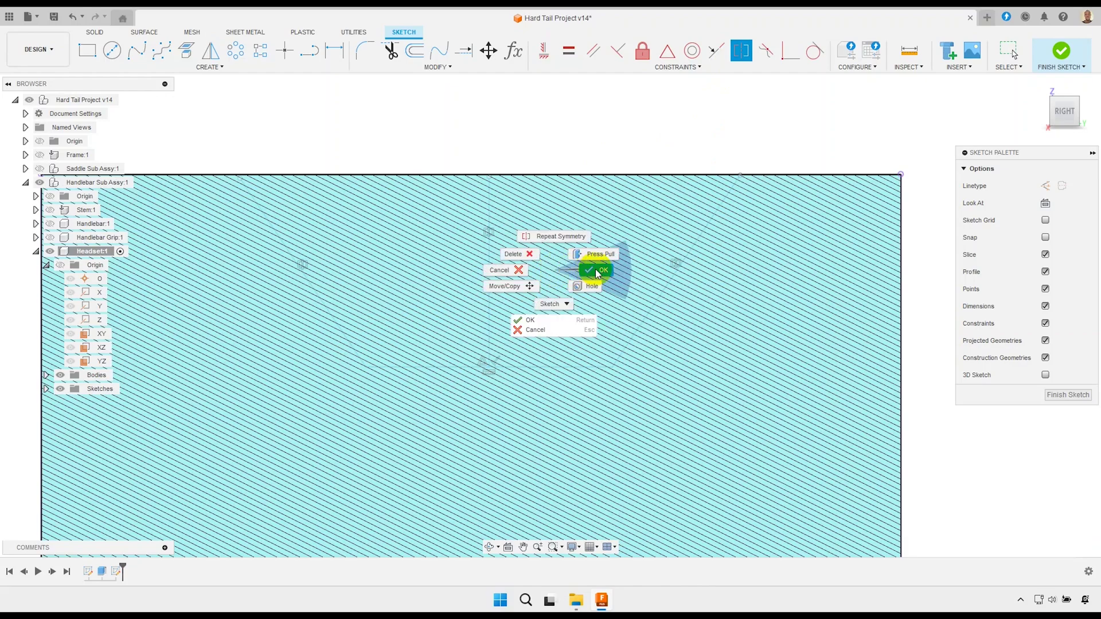
key(Escape)
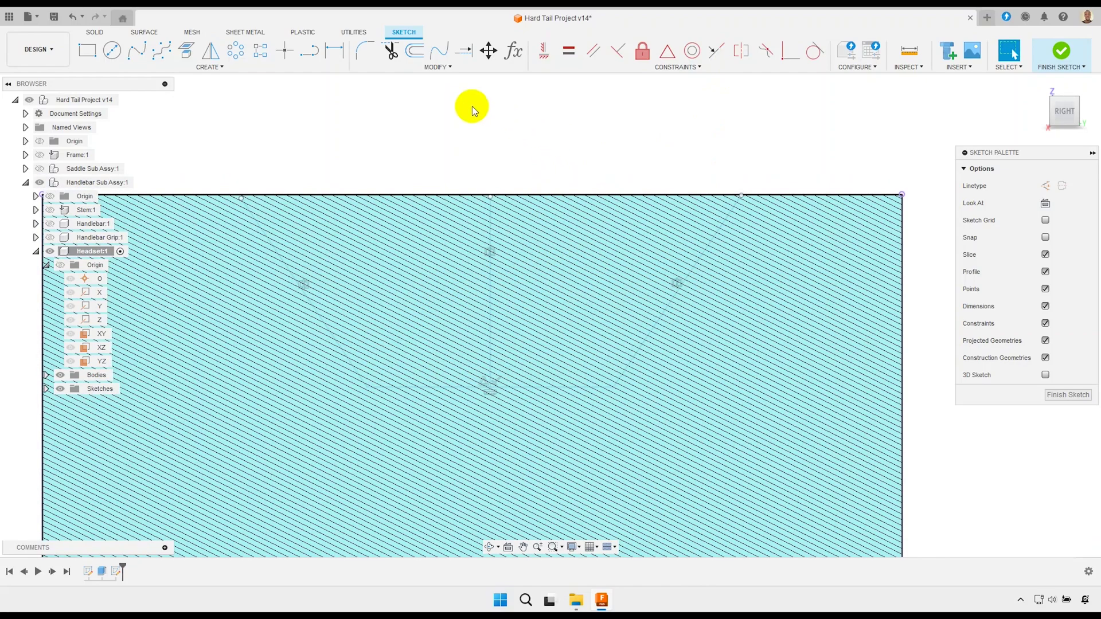
- Dimension the groove base line, entering a value of 14
click(333, 50)
click(468, 386)
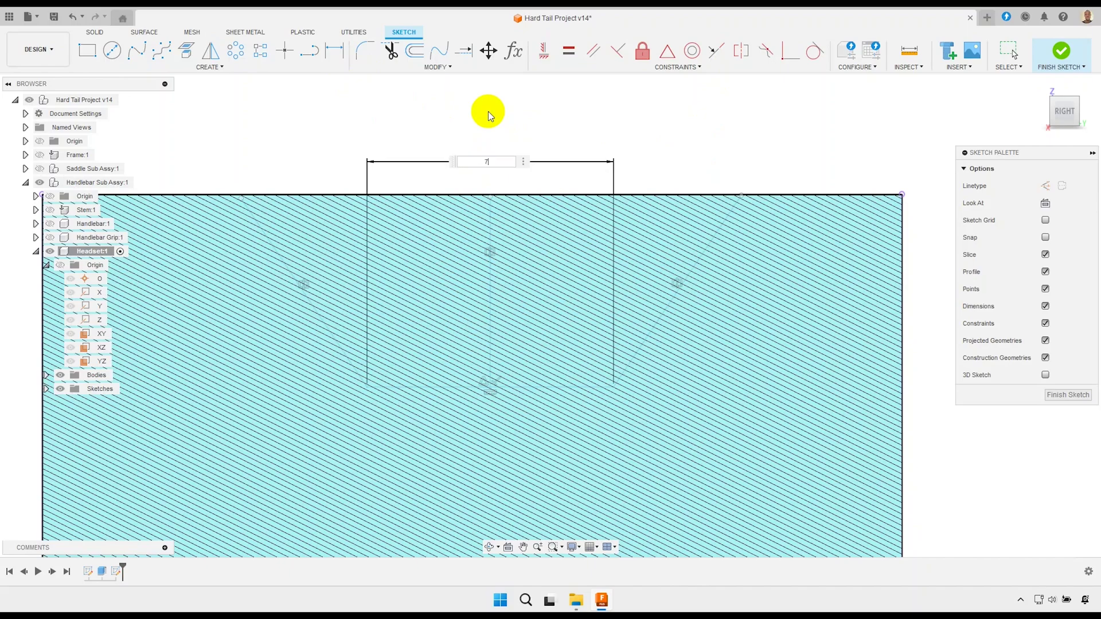
text(14)
key(Return)
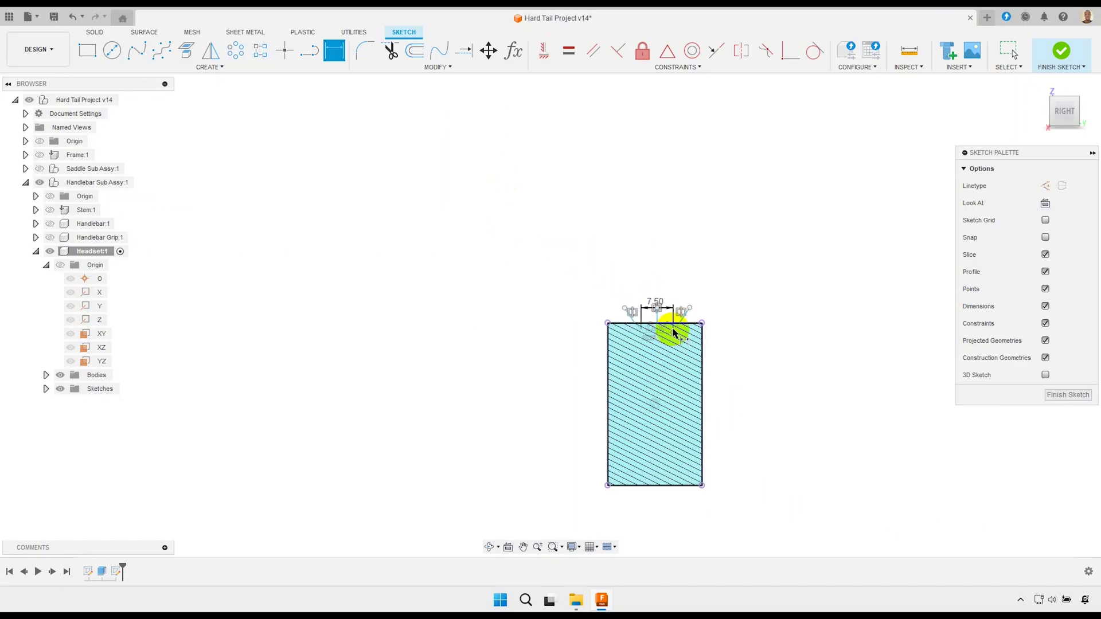
- Set the left slant's top endpoint 4.00 from the body's top-left corner
scroll(674, 332, up, 5)
scroll(545, 327, up, 3)
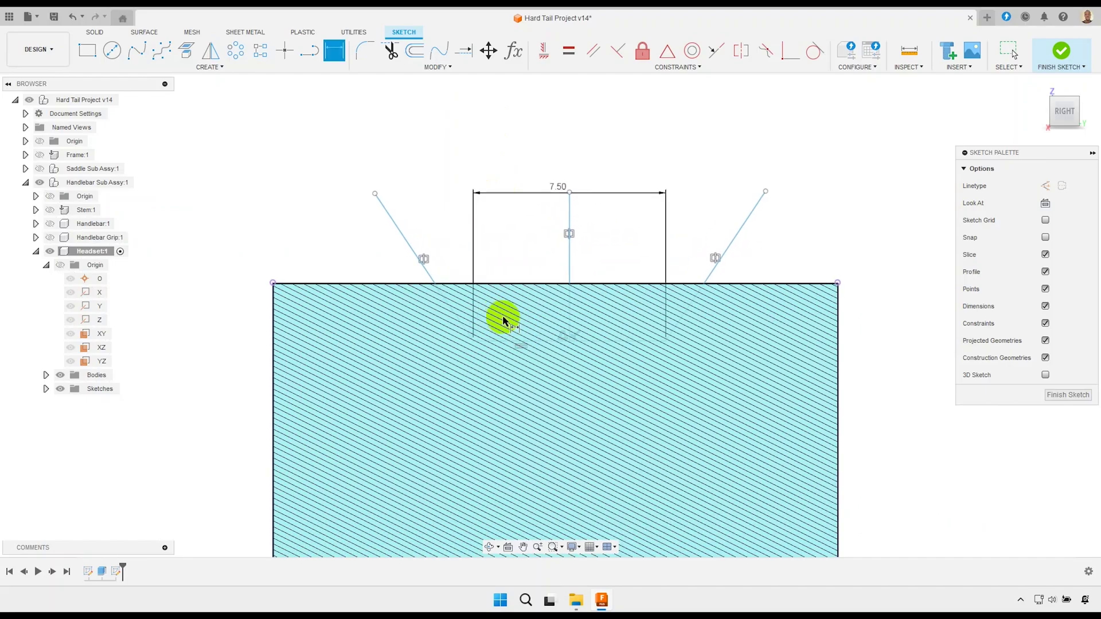
middle_drag(503, 321, 528, 336)
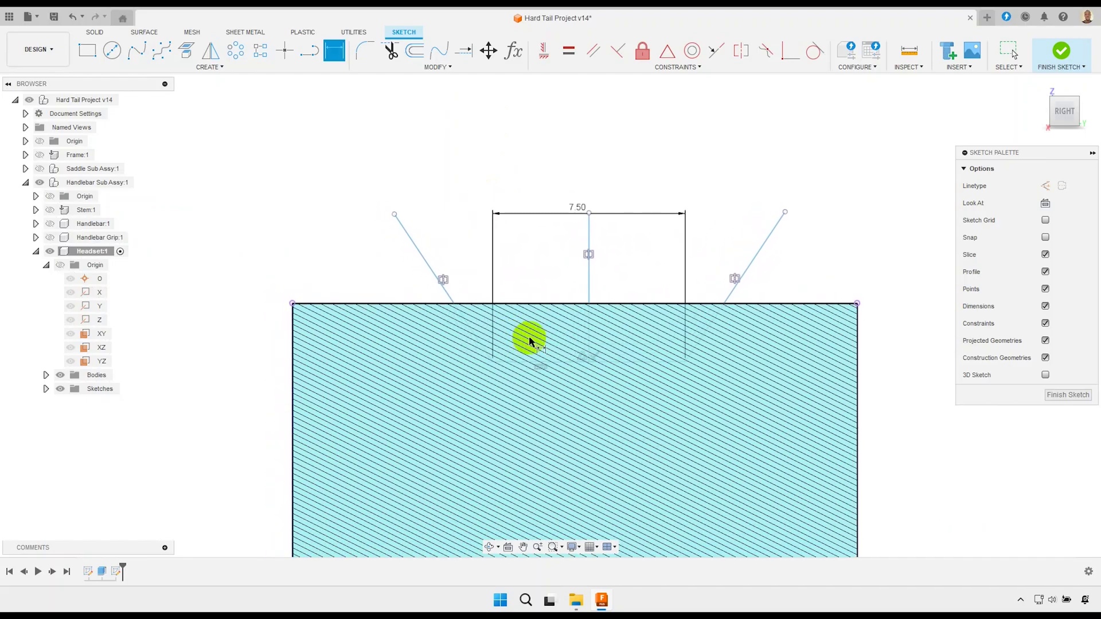
click(394, 214)
click(293, 304)
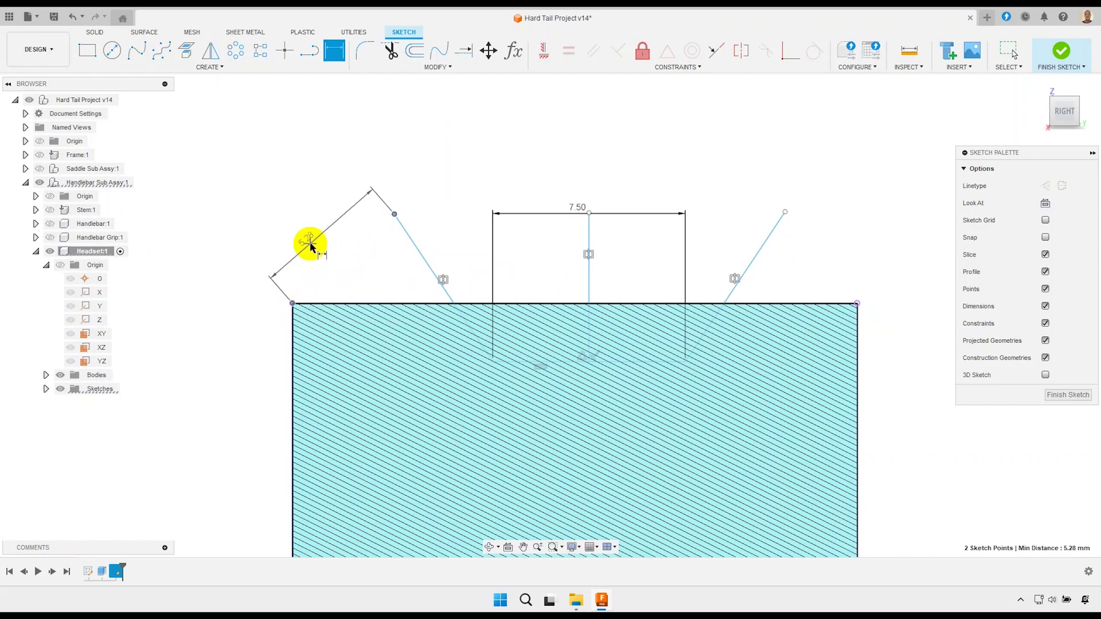
click(365, 182)
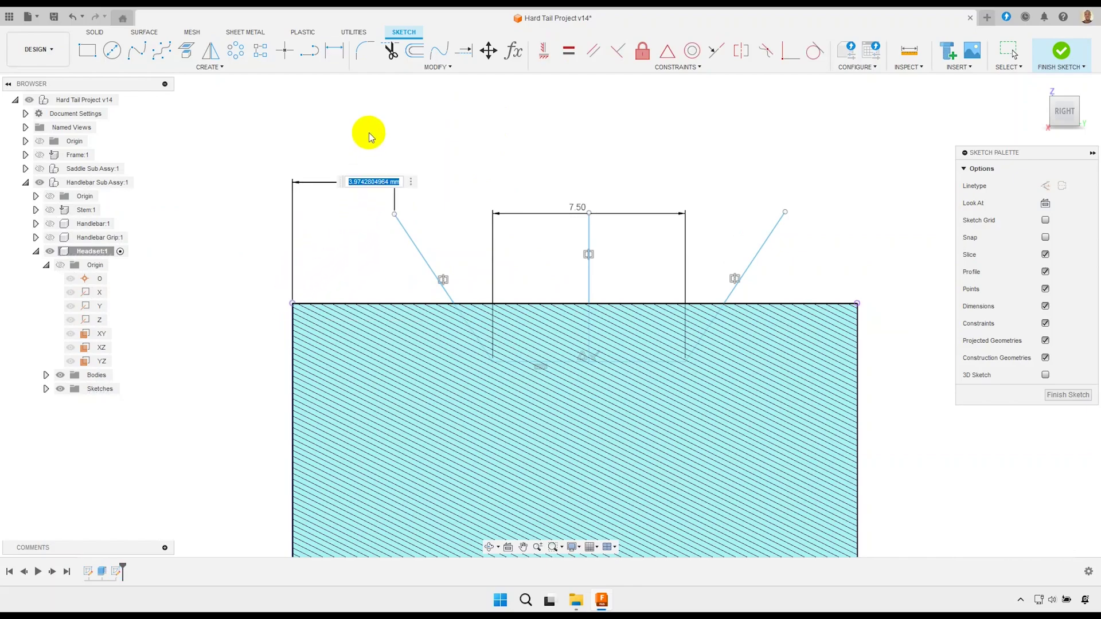
text(4)
key(Return)
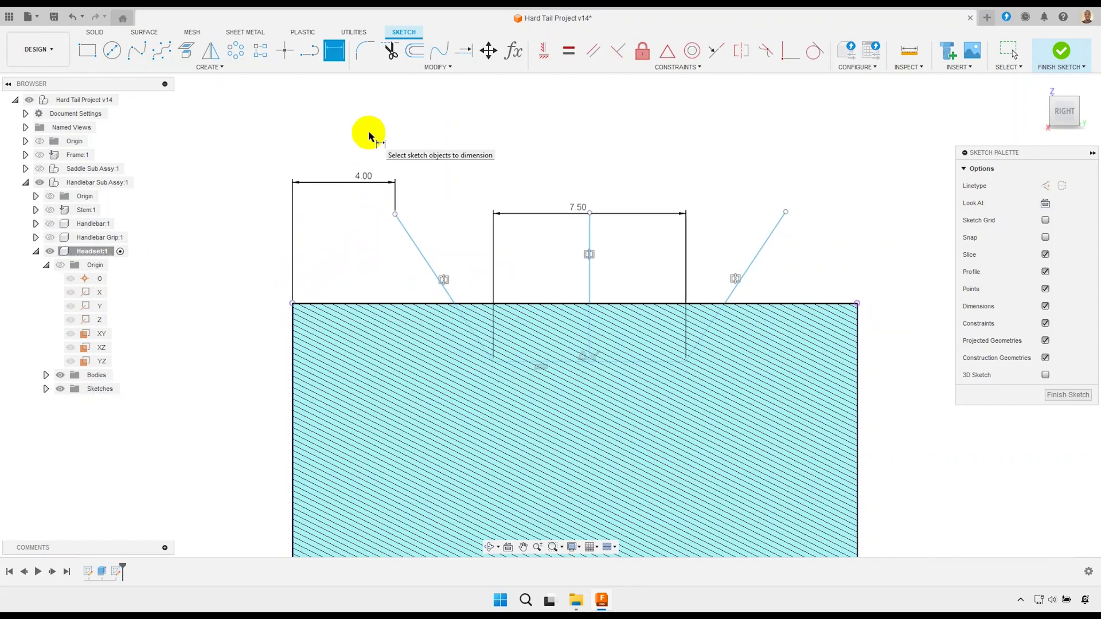
right_click(338, 222)
click(294, 220)
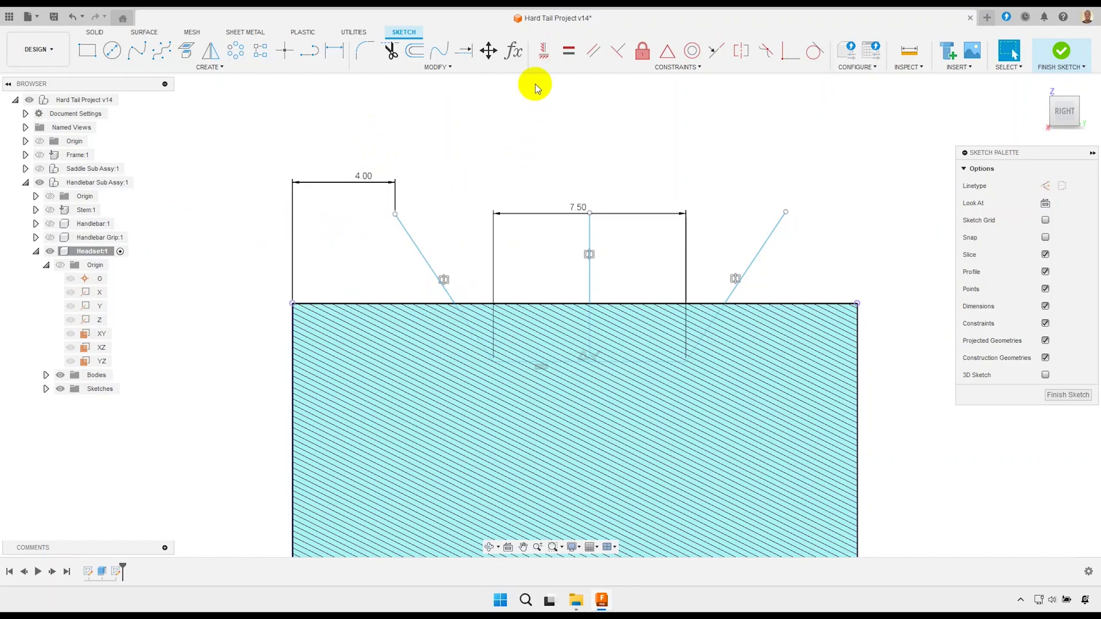
- Draw a line across the tops of the slanted groove lines, closing them into a trapezoid
click(309, 51)
click(394, 215)
click(762, 225)
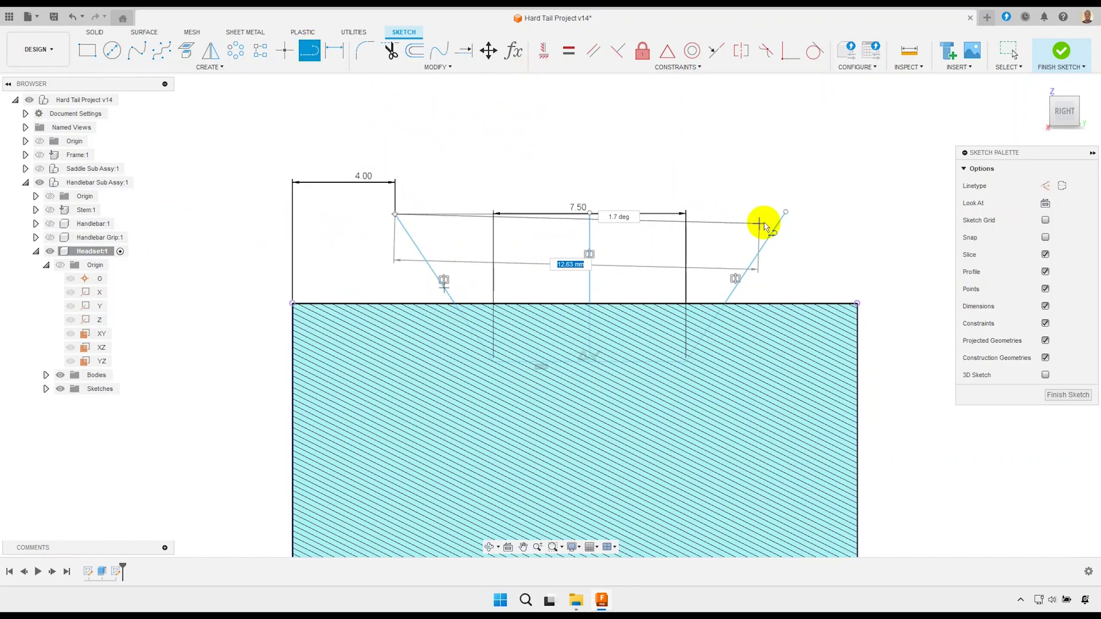
click(785, 213)
right_click(837, 192)
click(806, 187)
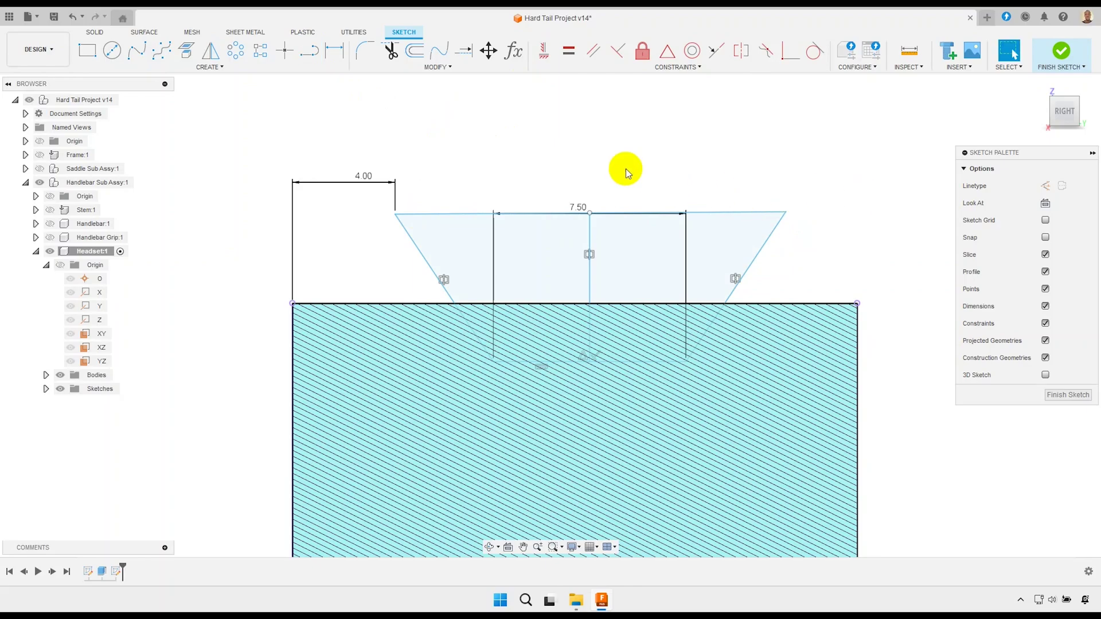
- Drag the trapezoid's top-left corner down and dimension its top line 2.35 from the body line
click(395, 214)
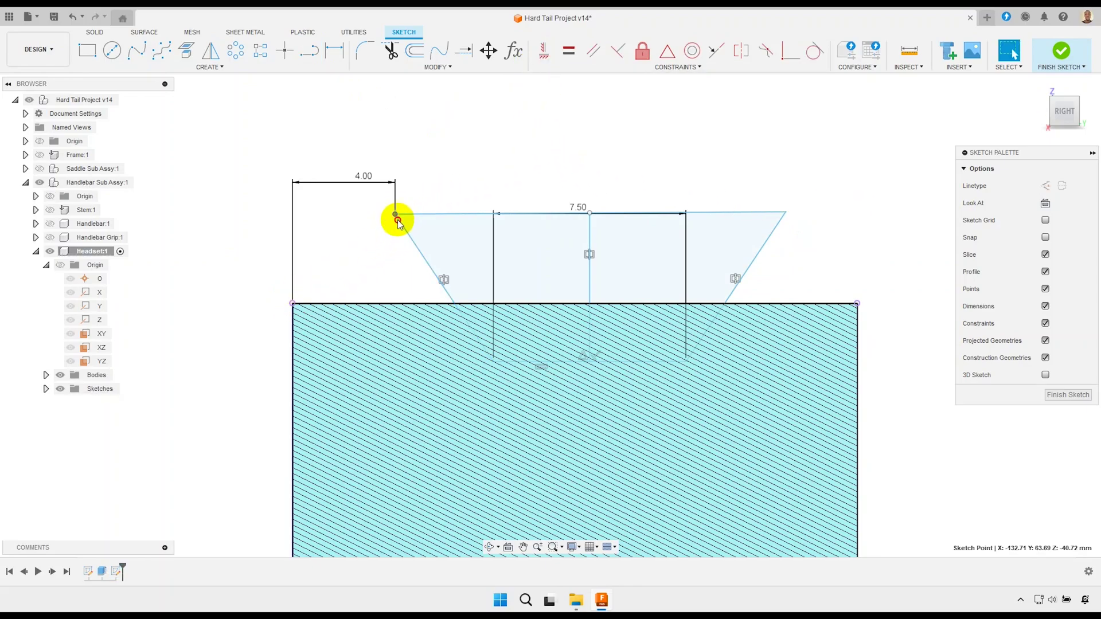
drag(396, 215, 402, 273)
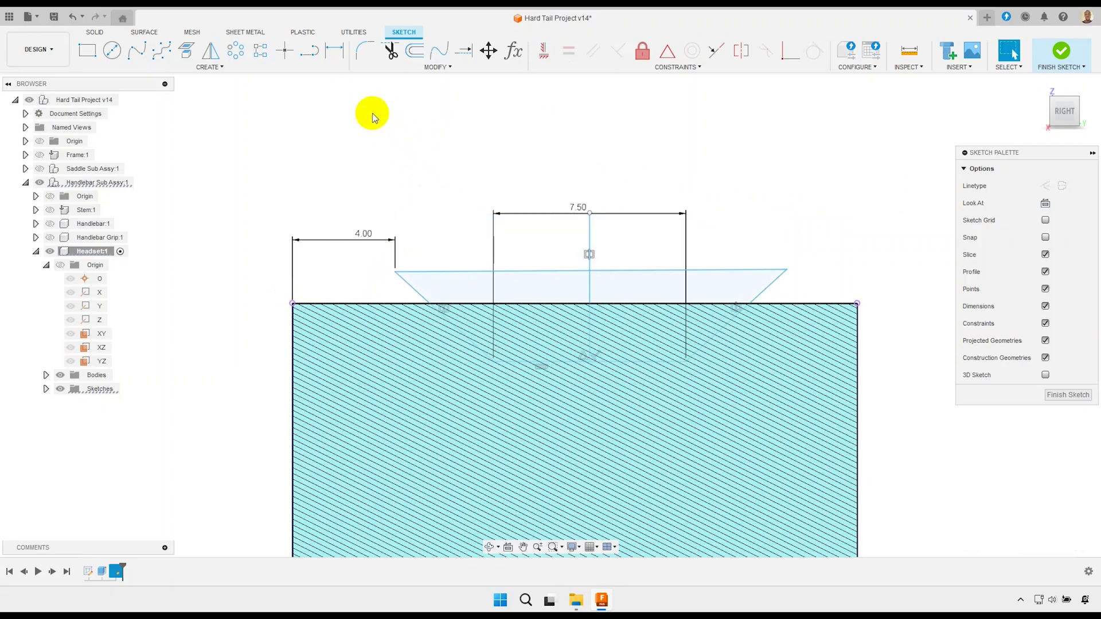
click(334, 50)
click(463, 270)
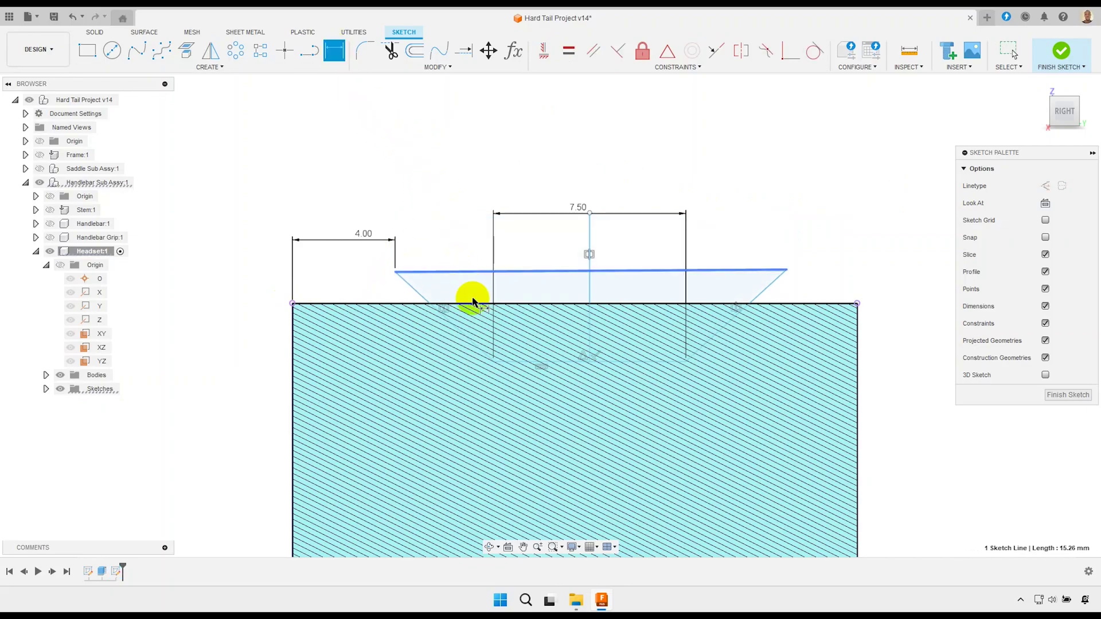
click(524, 362)
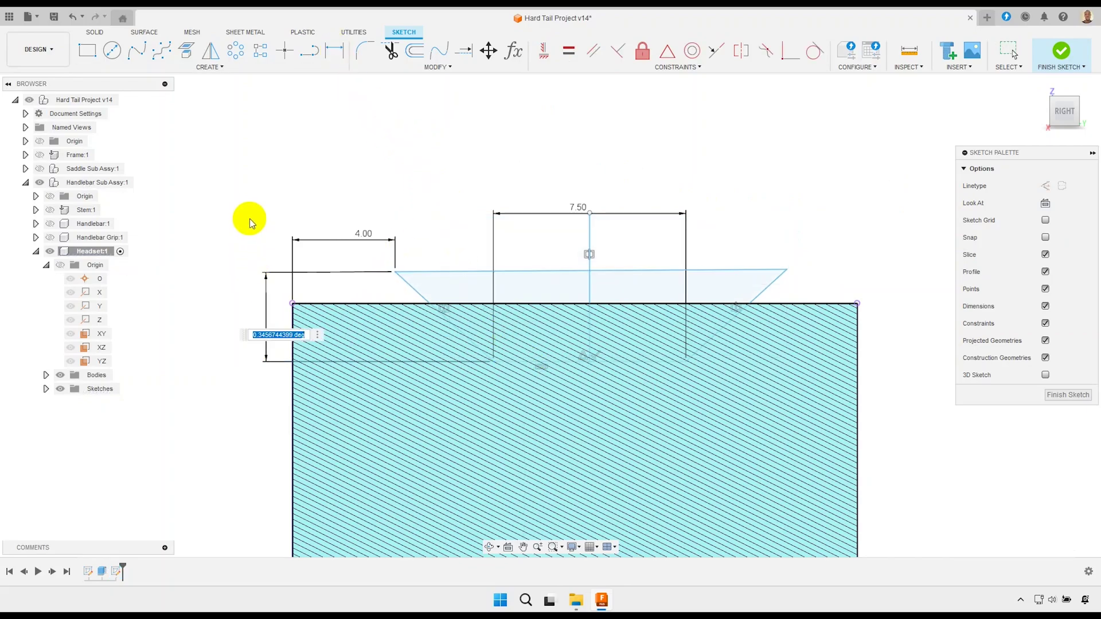
text(2.35)
key(Return)
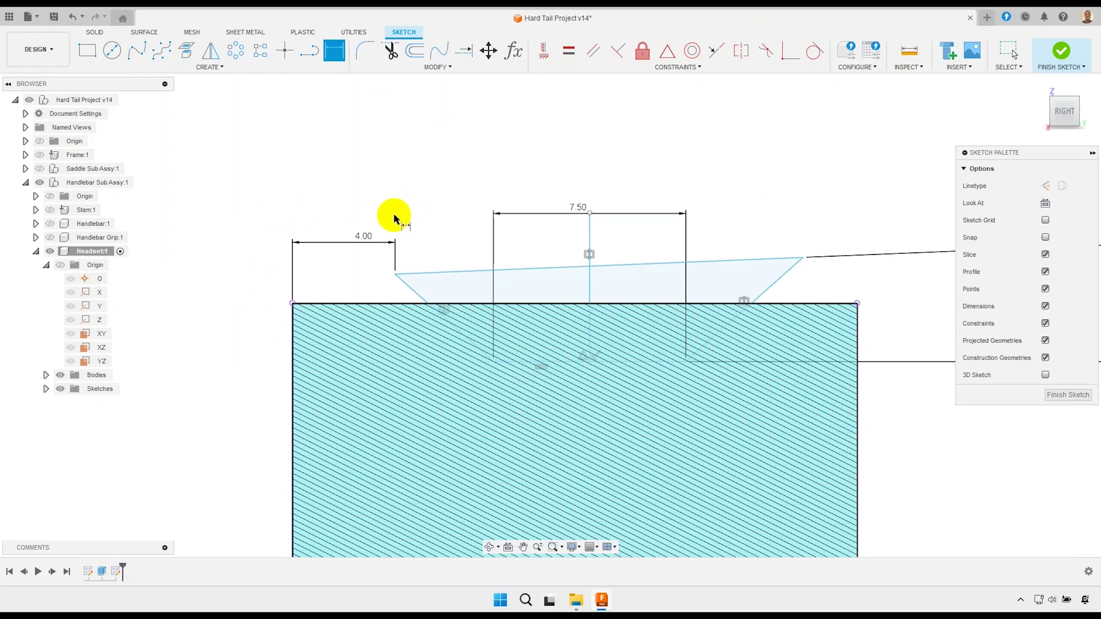
scroll(394, 219, down, 2)
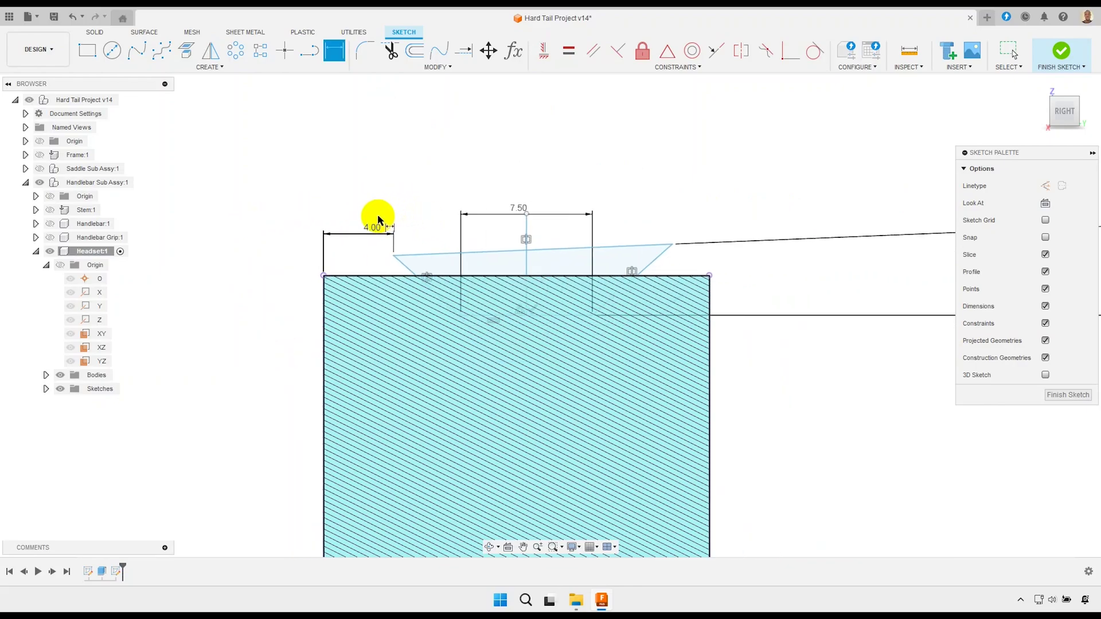
right_click(469, 188)
click(422, 179)
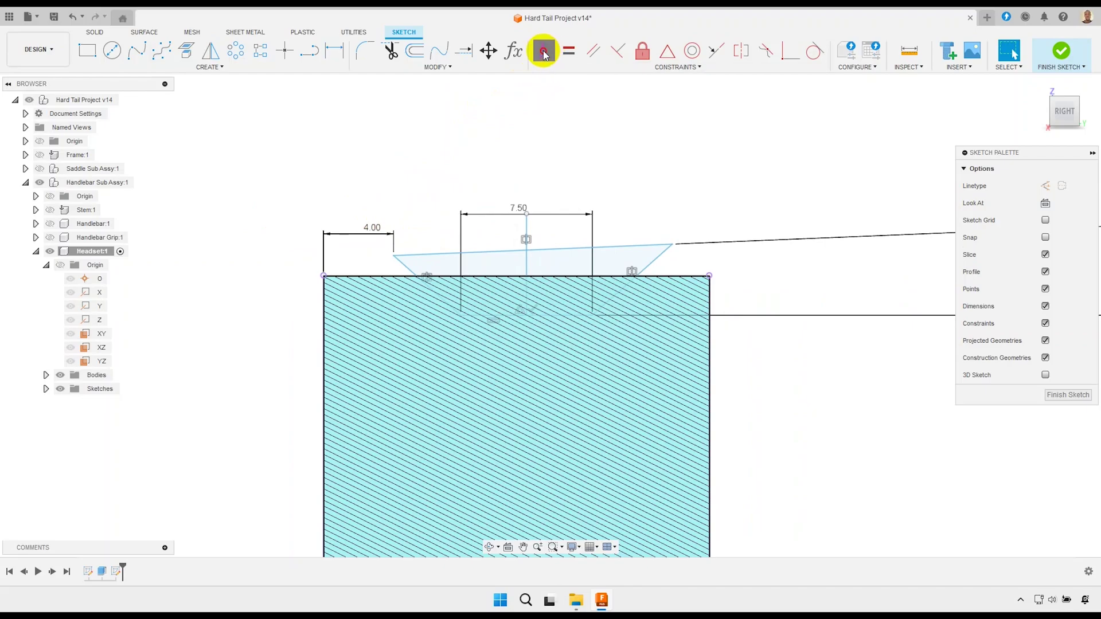
- Apply a Horizontal/Vertical constraint levelling that corner with the body's top-left corner
click(394, 257)
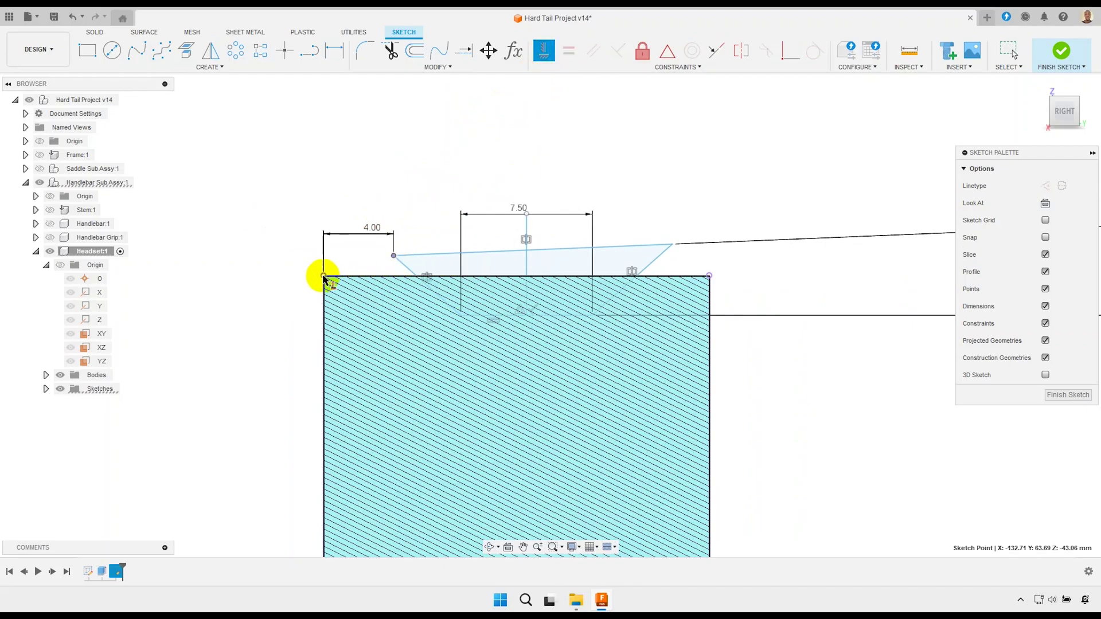
shift+click(323, 277)
right_click(409, 218)
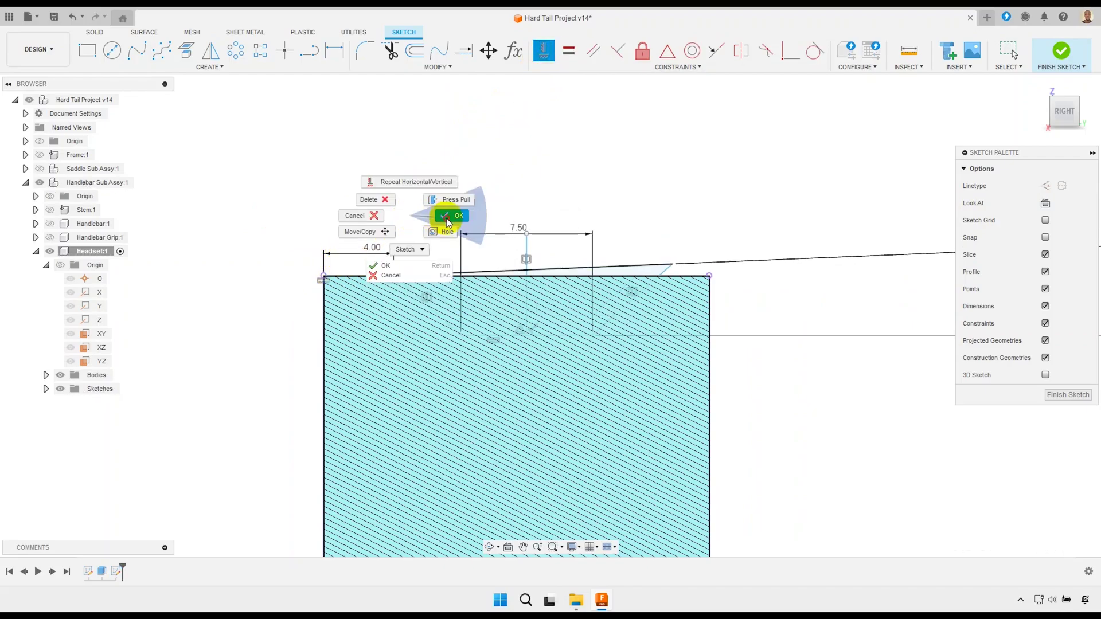
click(443, 216)
- Delete the stray overlong lines extending to the right of the body
scroll(394, 209, down, 2)
scroll(429, 286, down, 3)
scroll(459, 285, down, 3)
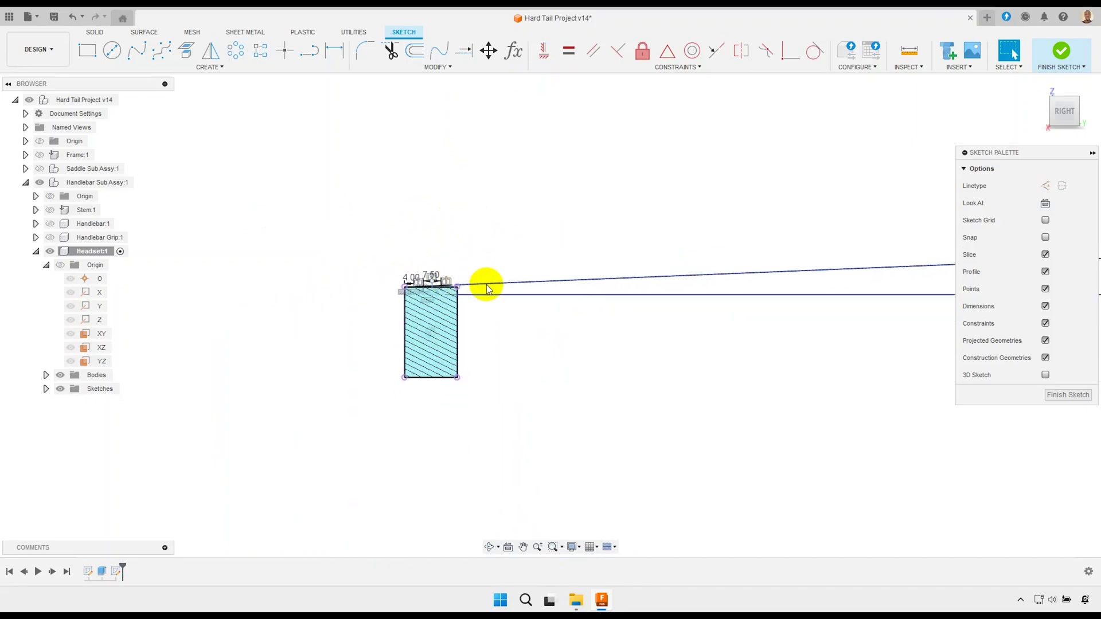
scroll(516, 292, down, 3)
scroll(745, 287, up, 3)
drag(731, 282, 411, 280)
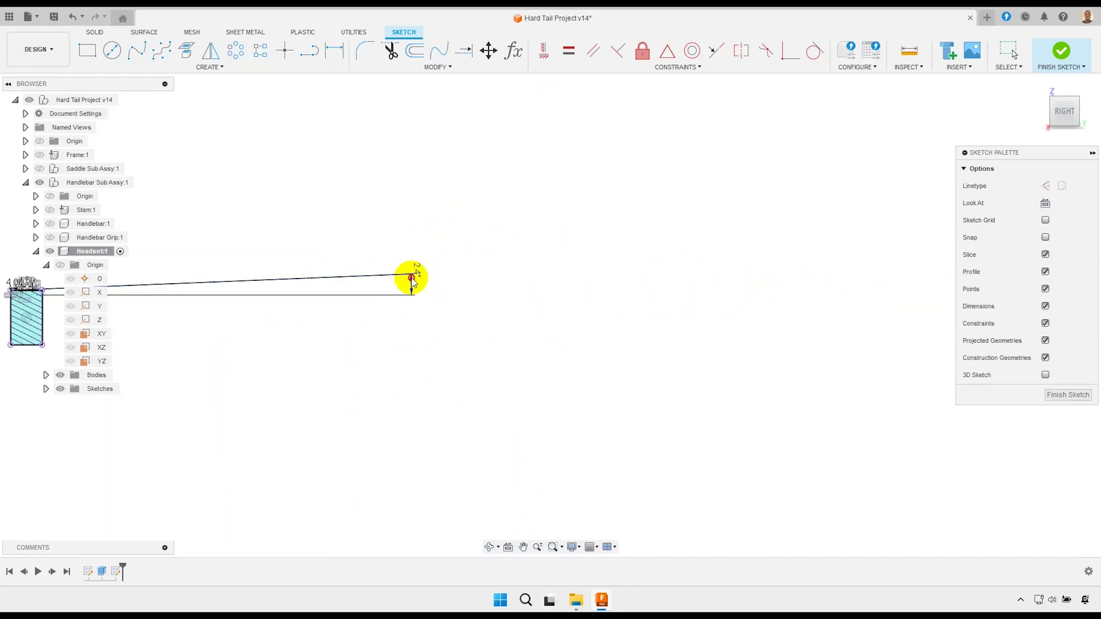
middle_drag(215, 276, 557, 290)
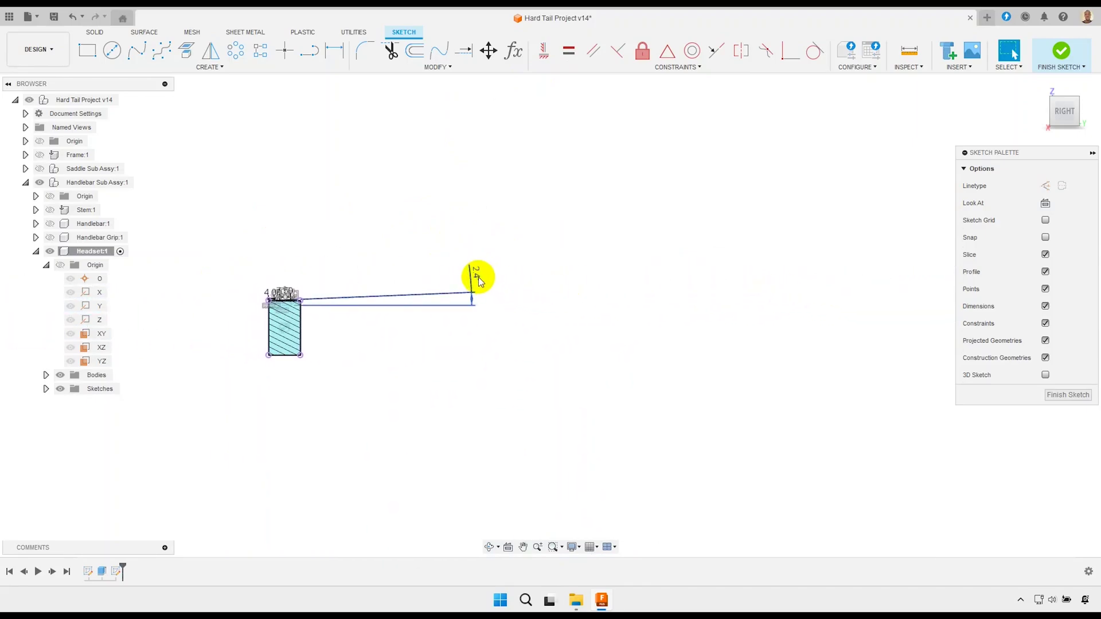
scroll(290, 309, up, 2)
scroll(288, 308, up, 3)
scroll(369, 318, up, 3)
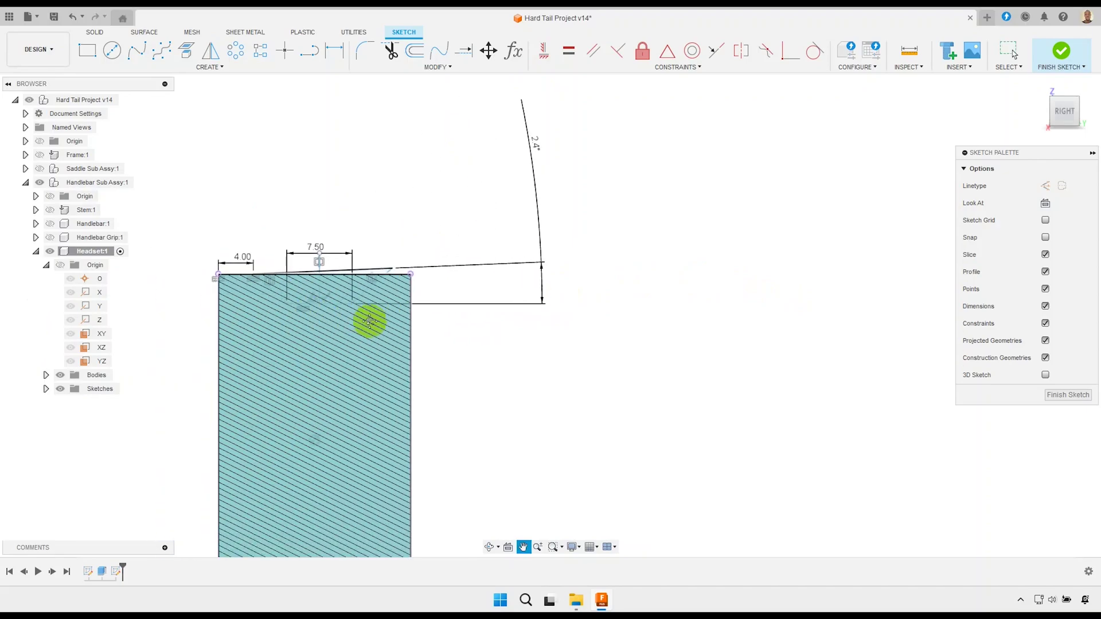
scroll(449, 308, up, 3)
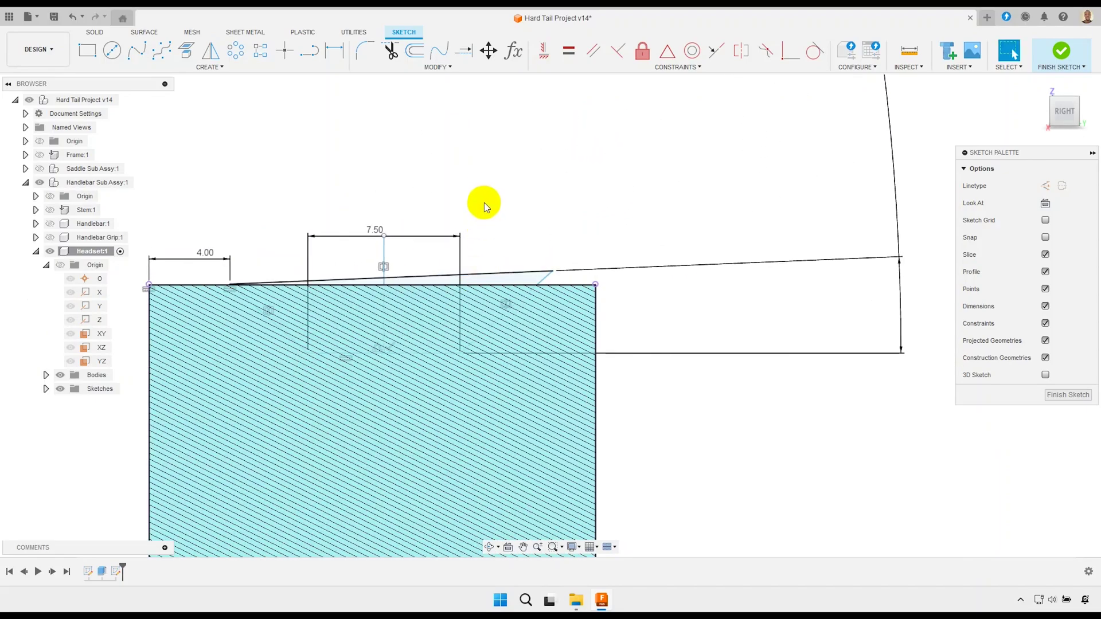
scroll(727, 243, down, 2)
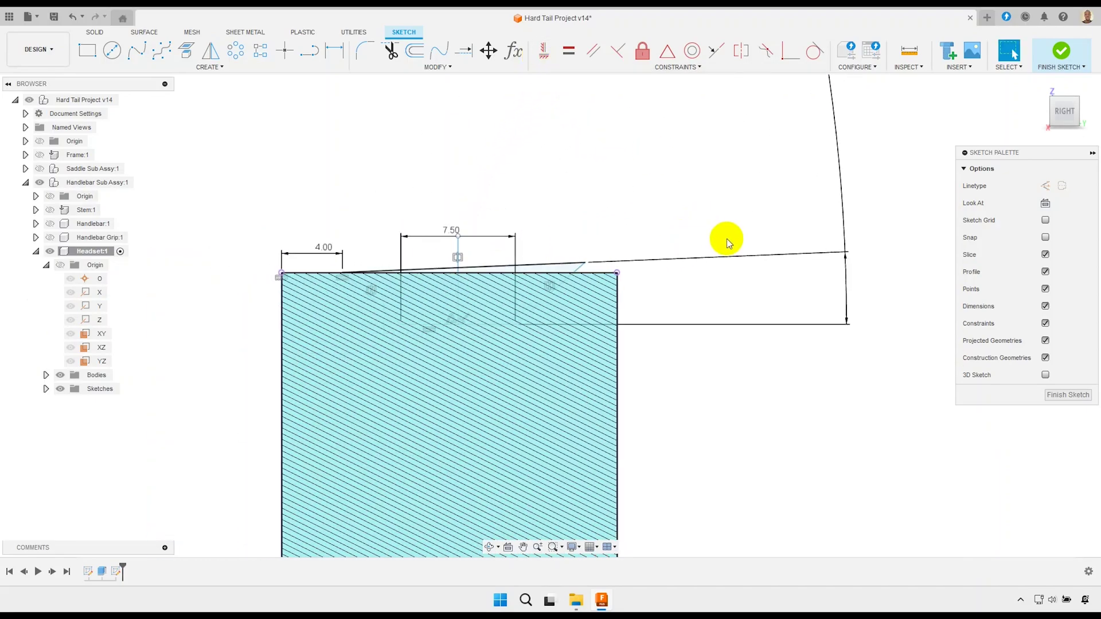
right_click(840, 216)
click(806, 204)
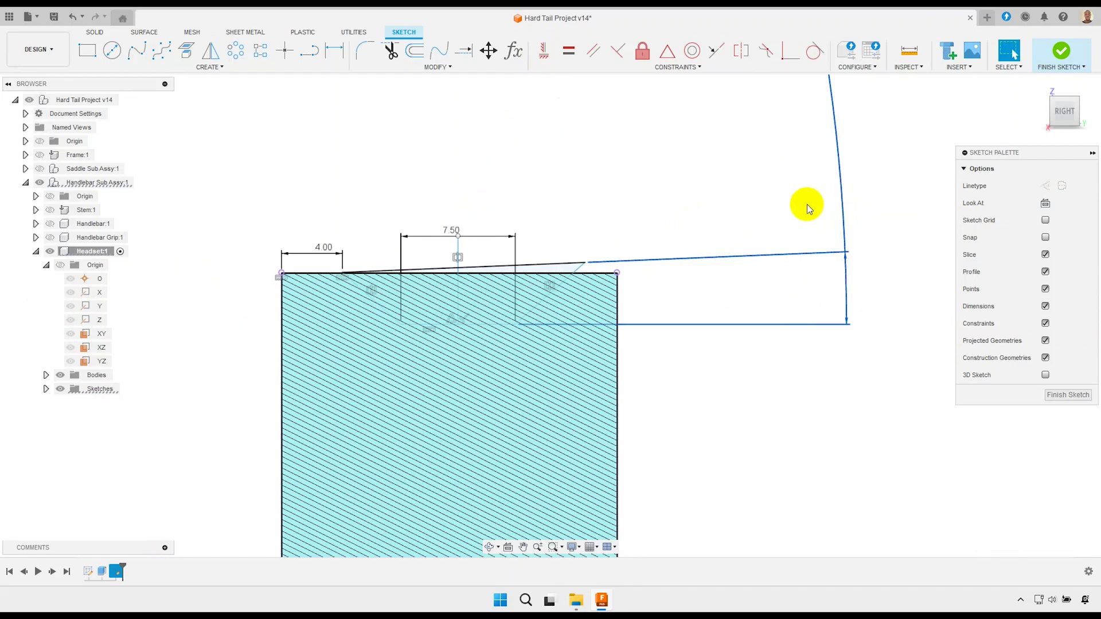
- Run a canvas right-click menu command, then undo it
right_click(556, 266)
click(583, 232)
scroll(427, 304, up, 2)
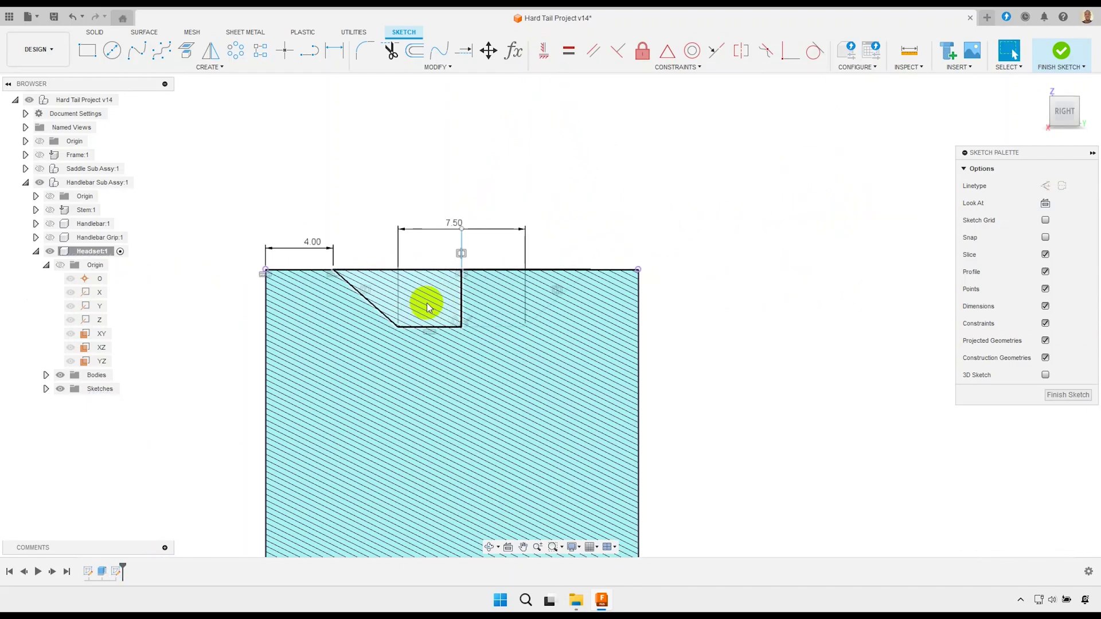
scroll(435, 300, up, 1)
key(ctrl+z)
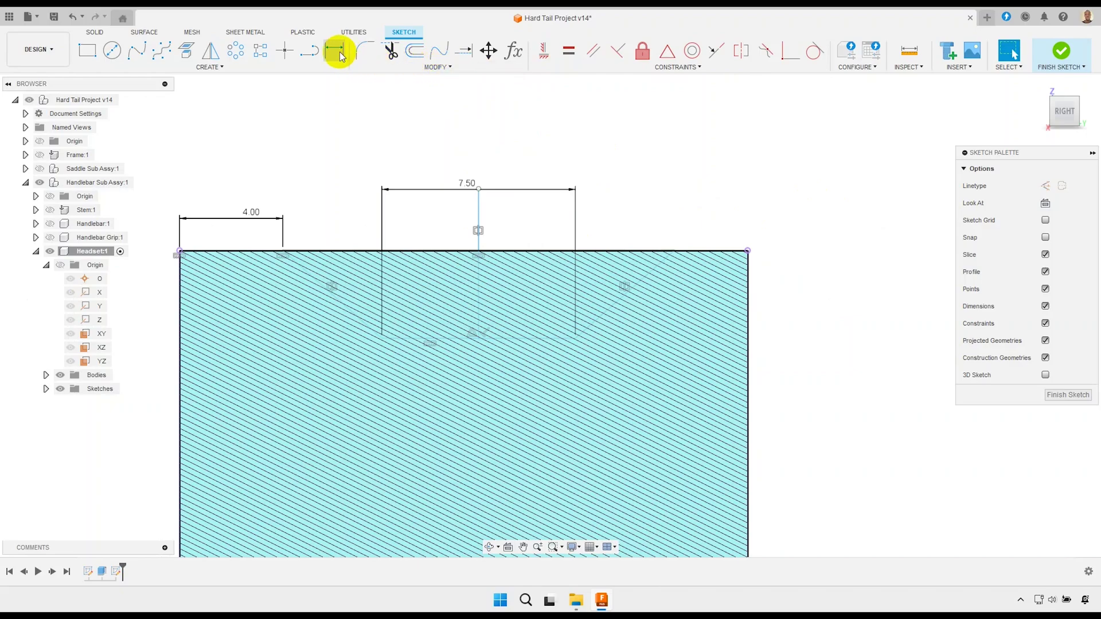
- Dimension the notch depth from the top line to its bottom line as 3.35, then finish the sketch
click(435, 253)
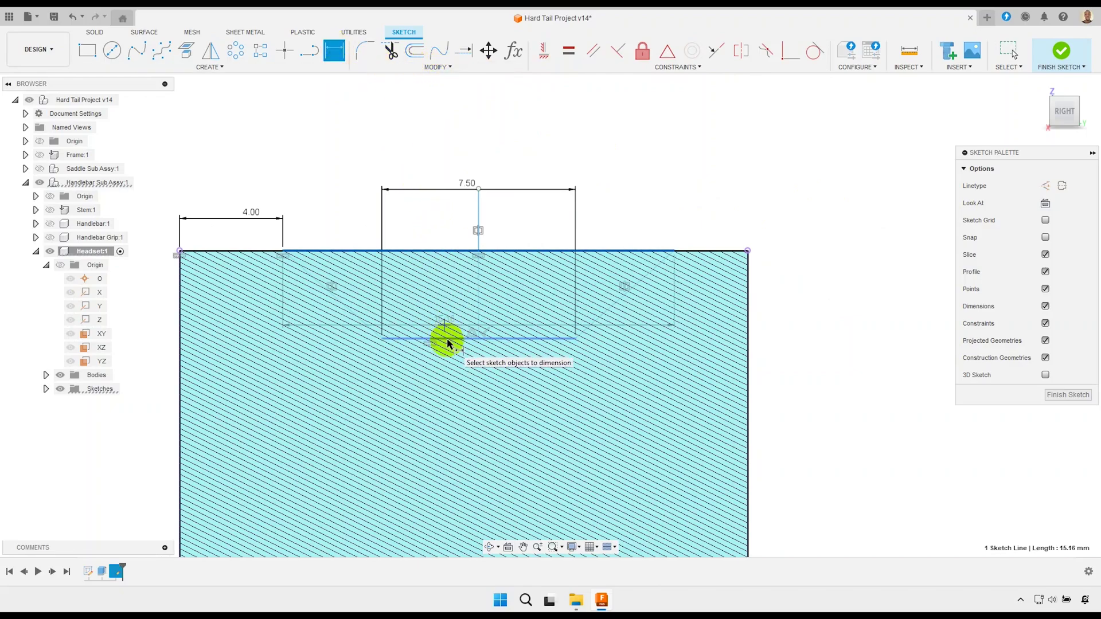
click(447, 341)
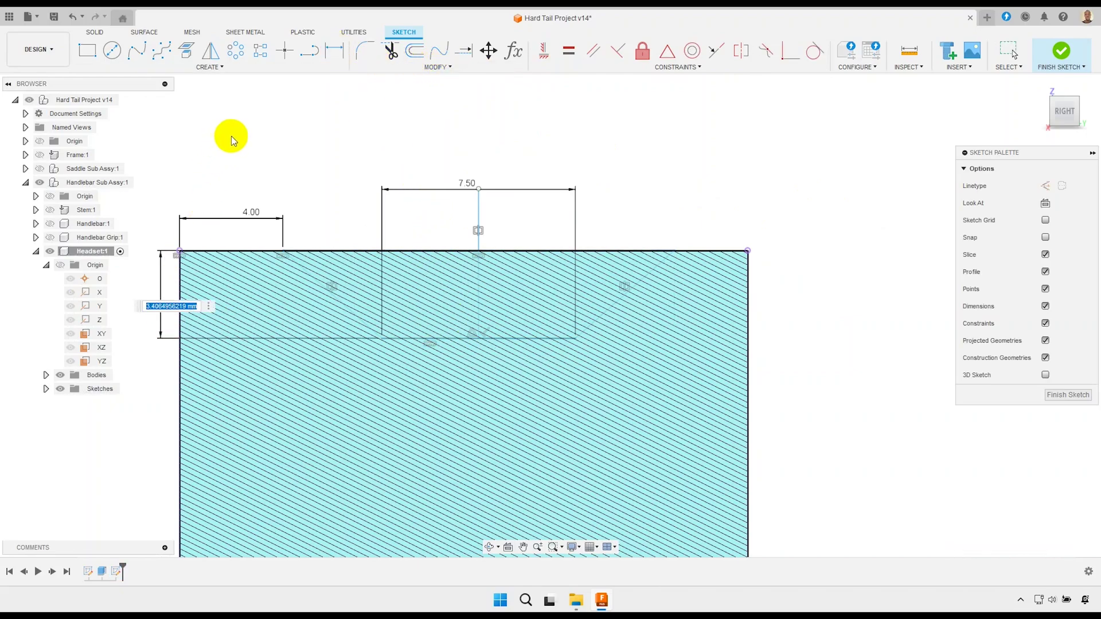
text(3)
text(5)
key(Return)
right_click(290, 172)
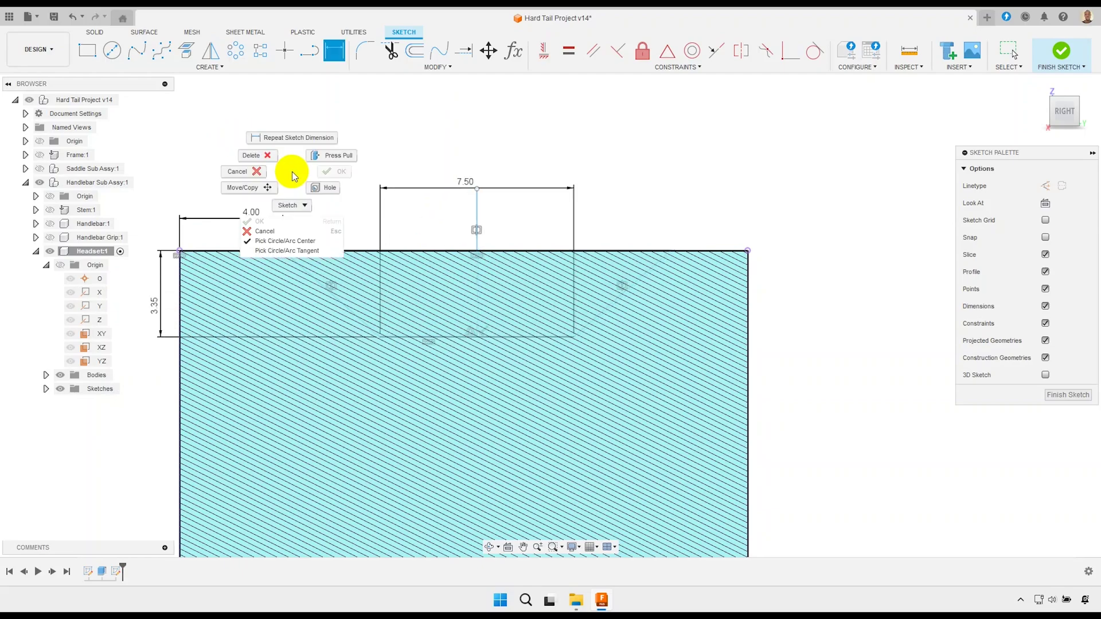
click(238, 172)
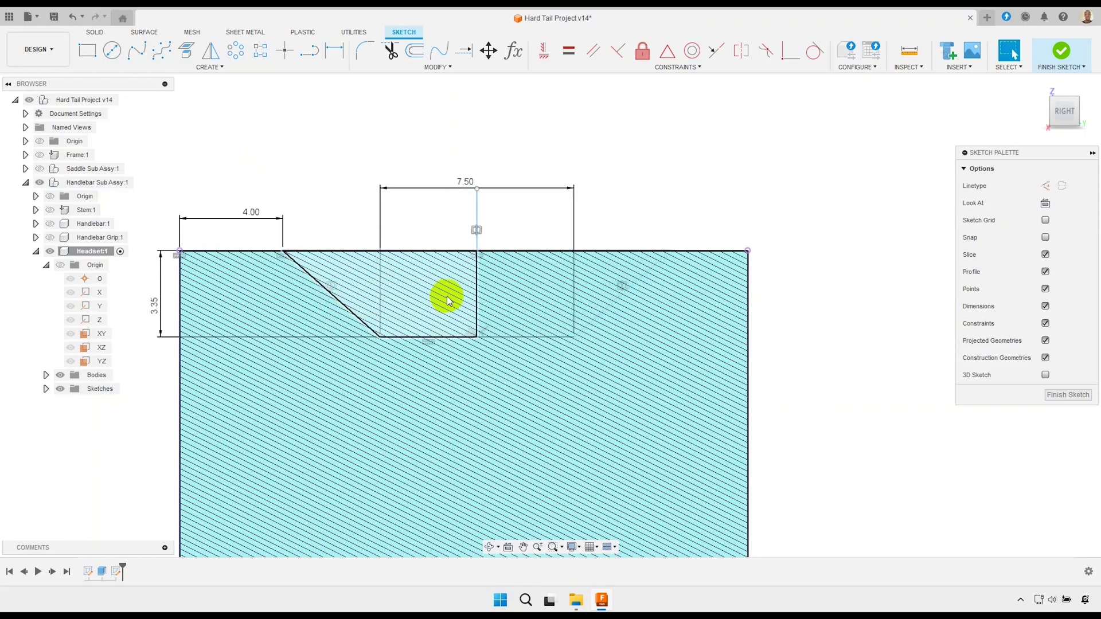
drag(336, 304, 528, 290)
scroll(535, 275, down, 5)
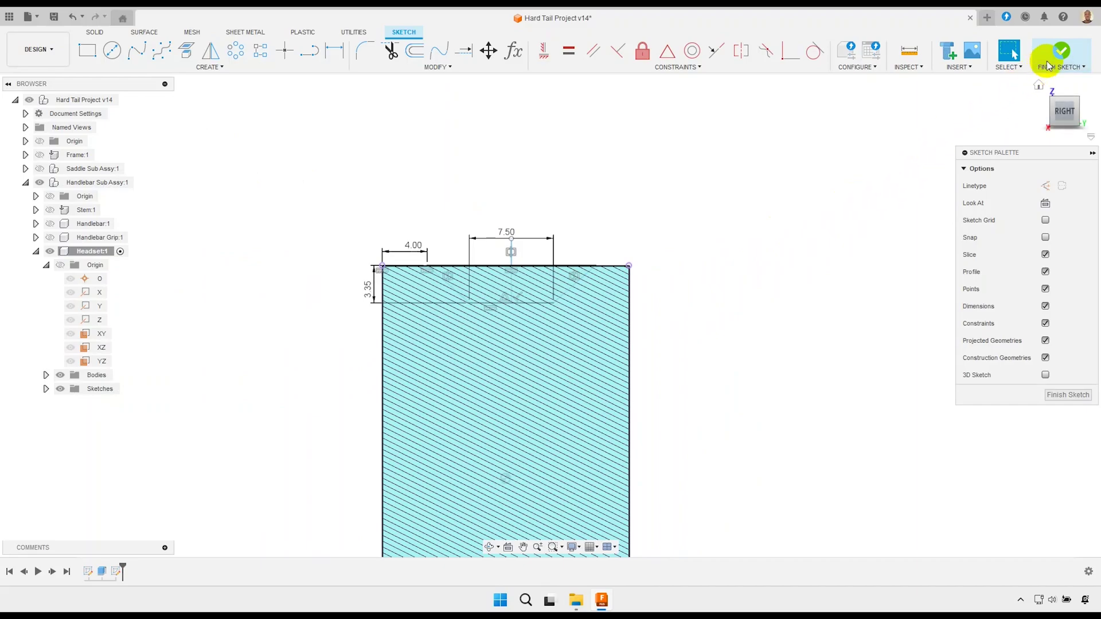
click(1060, 51)
scroll(511, 208, down, 3)
- Revolve the groove profiles 360° around the cylinder's central axis as a cut
mouse_move(511, 208)
shift+middle_down()
mouse_move(438, 219)
mouse_move(499, 294)
mouse_move(528, 298)
mouse_move(529, 311)
mouse_move(489, 304)
shift+middle_up()
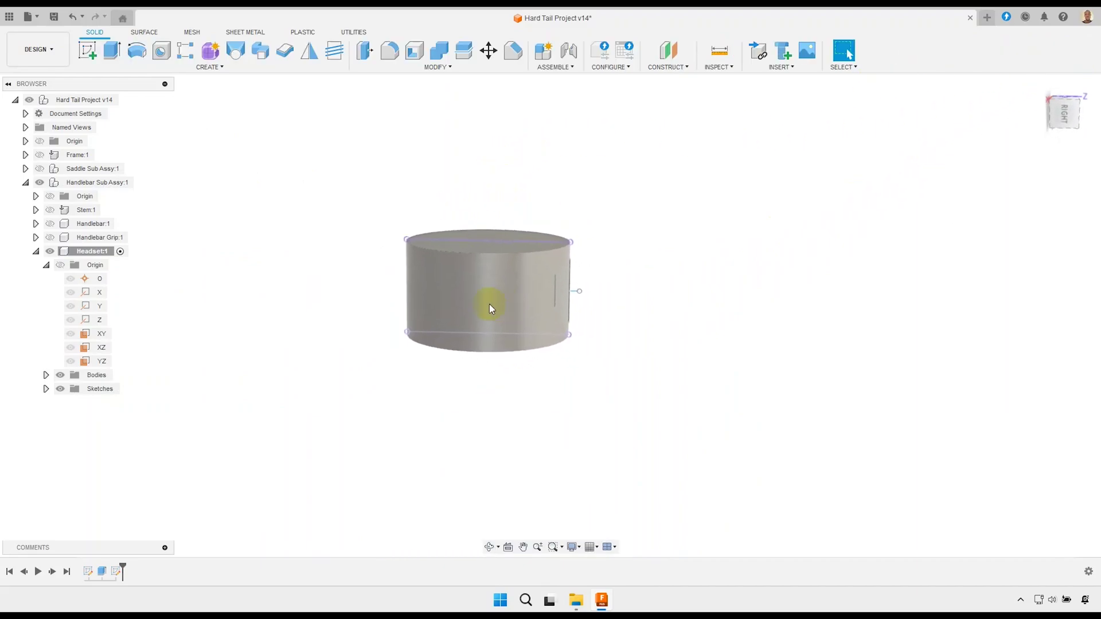
click(139, 52)
scroll(568, 299, up, 3)
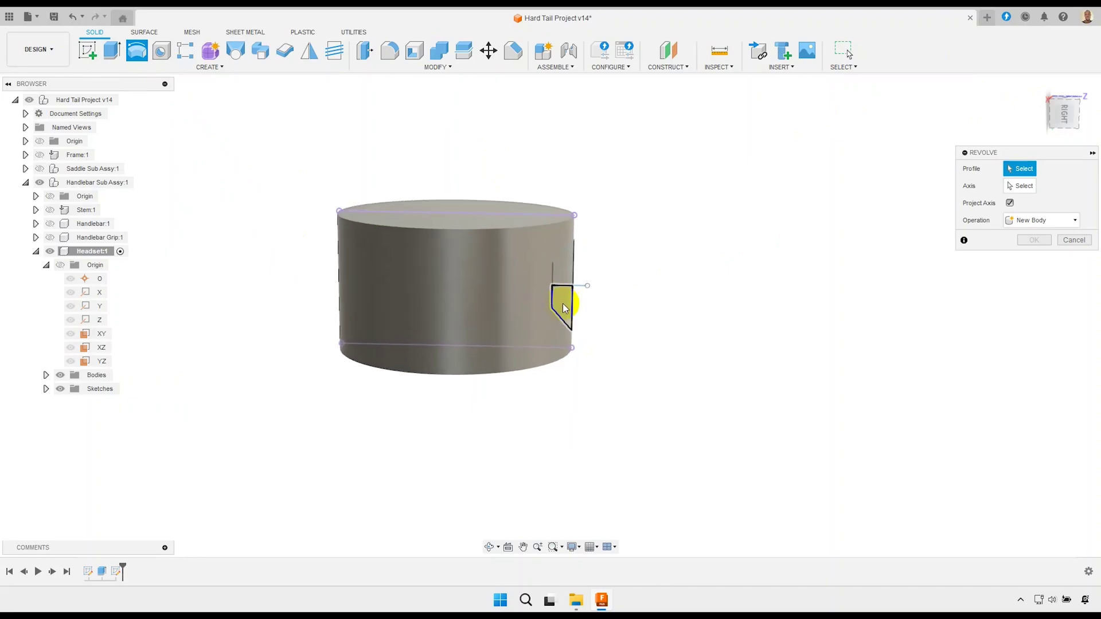
click(561, 310)
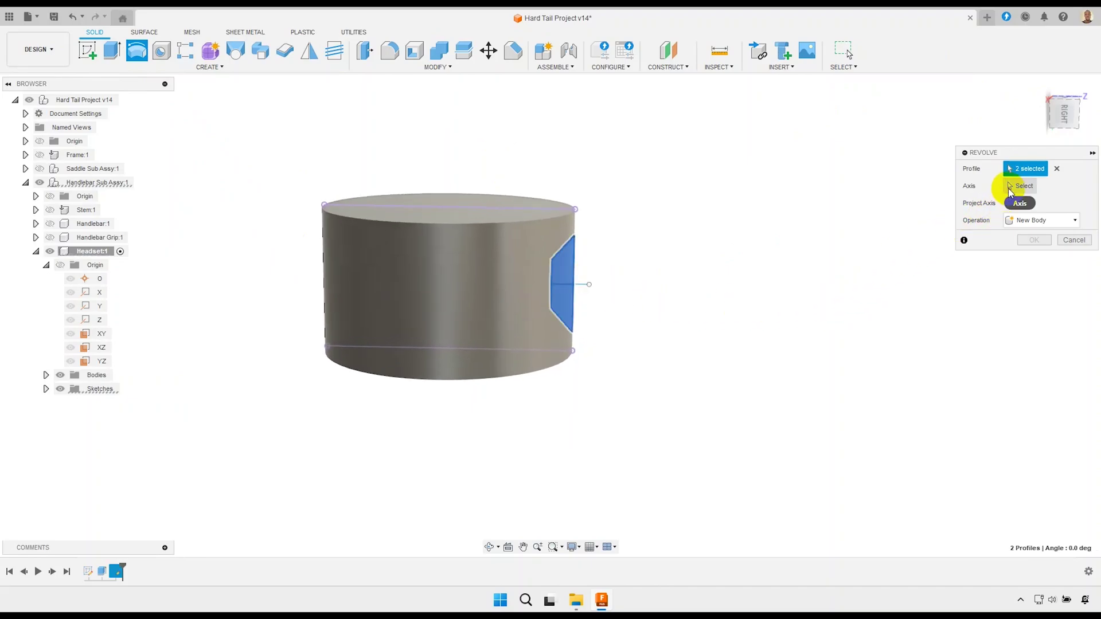
click(1010, 192)
click(462, 278)
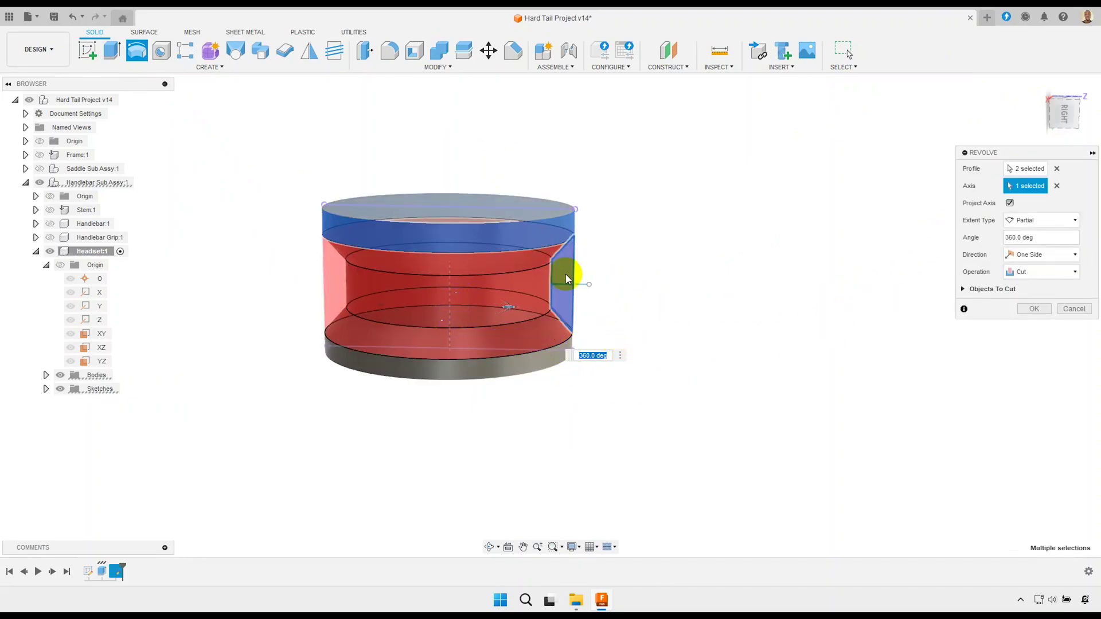
click(1032, 309)
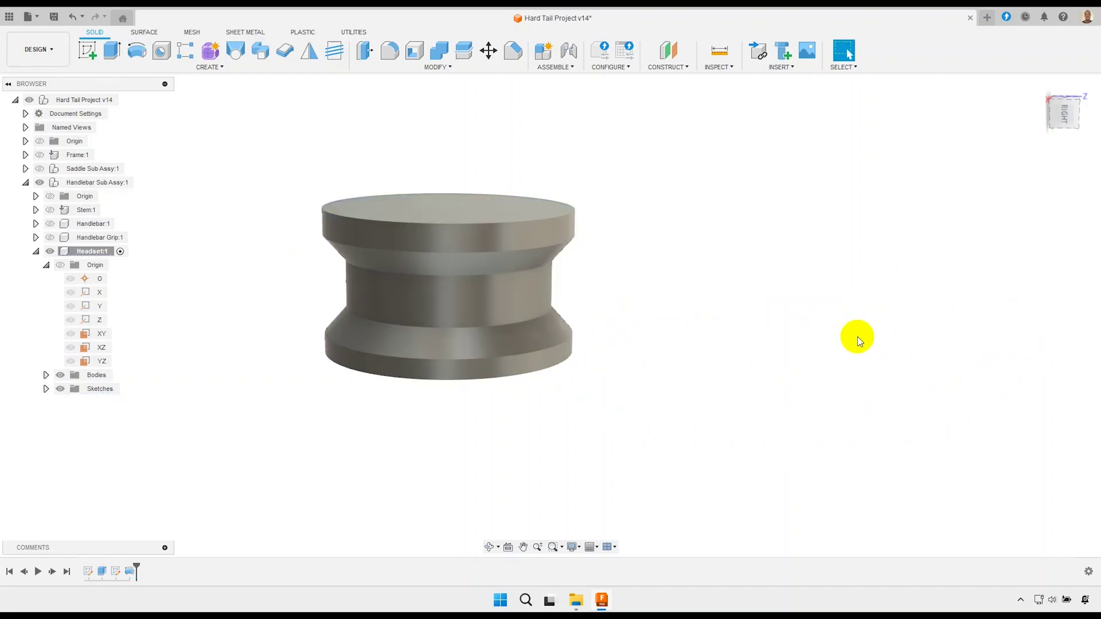
mouse_move(460, 283)
shift+middle_down()
mouse_move(458, 229)
mouse_move(479, 320)
shift+middle_up()
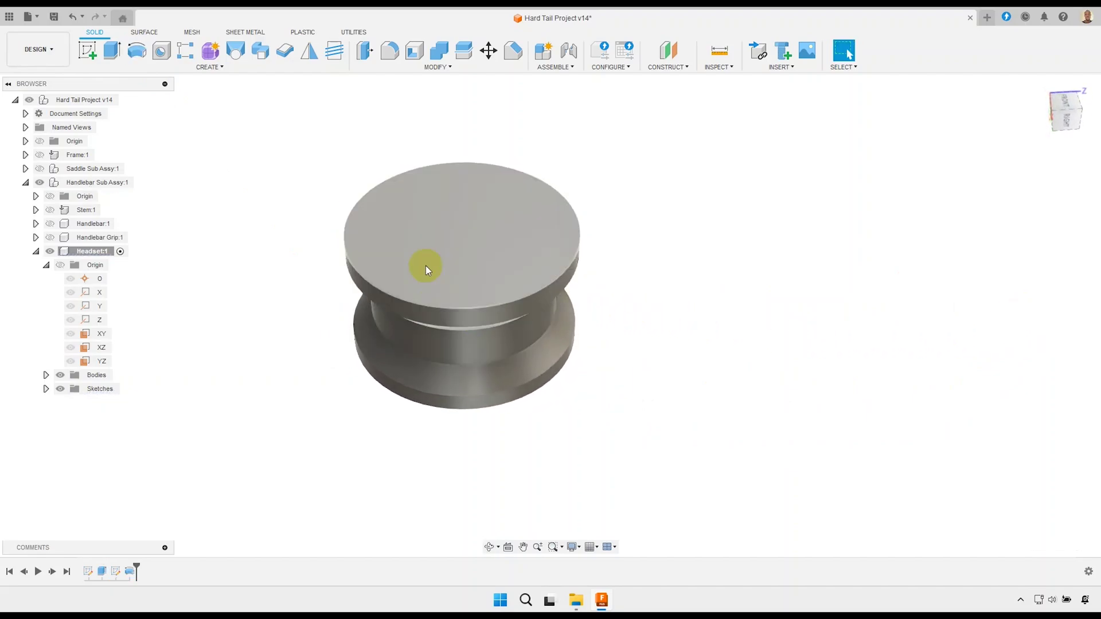
- Sketch a 22 mm diameter circle centred on the headset's top face
click(440, 228)
click(89, 53)
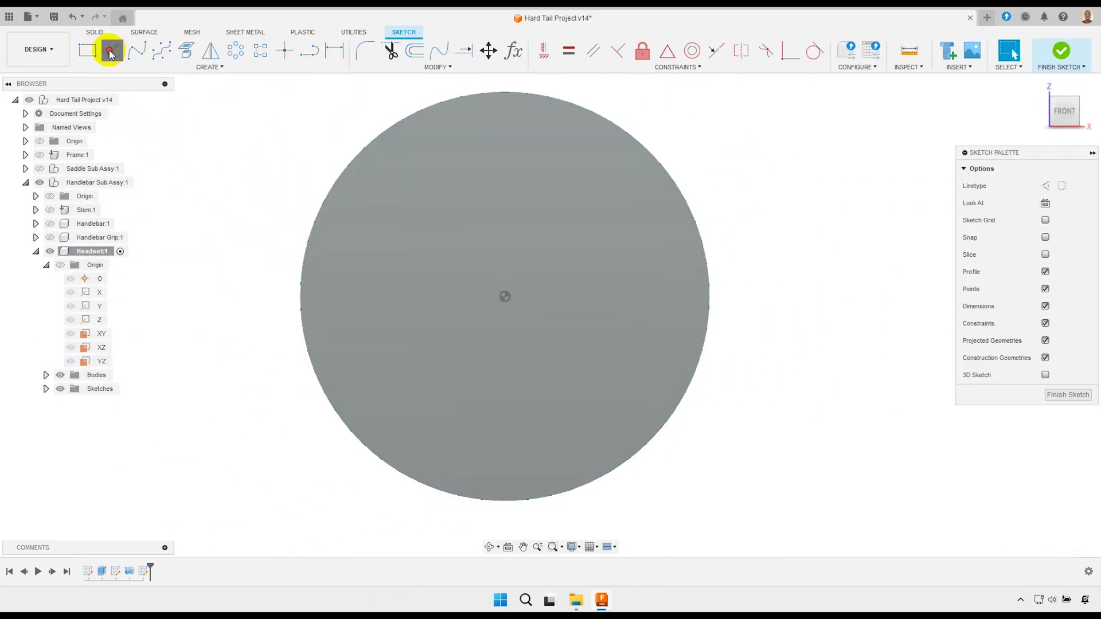
click(111, 52)
click(505, 297)
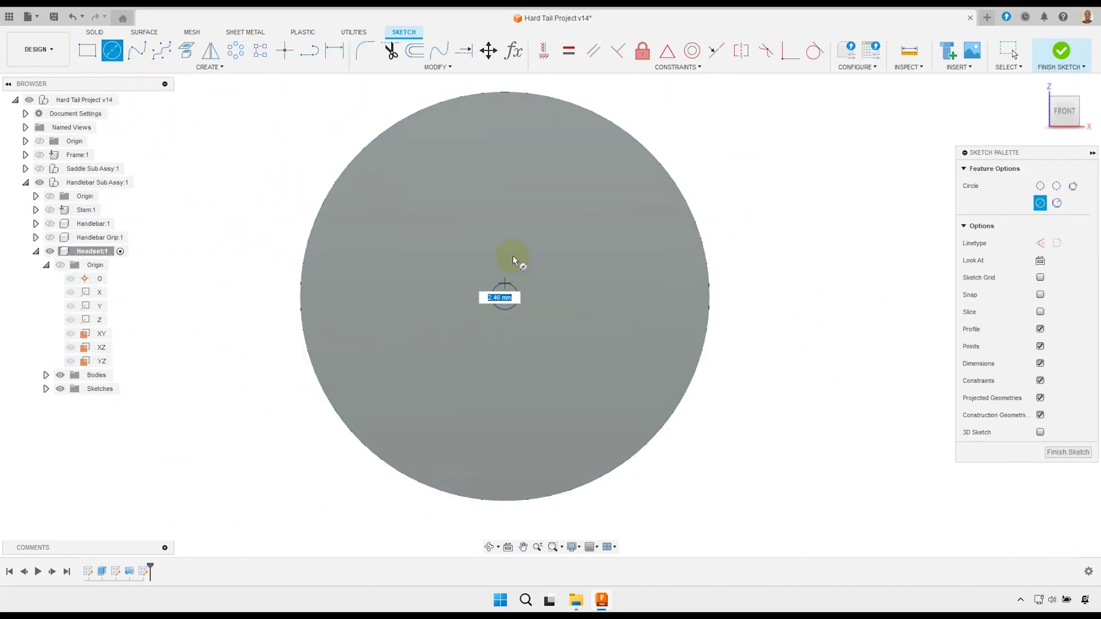
click(522, 227)
key(Escape)
text(22)
key(Return)
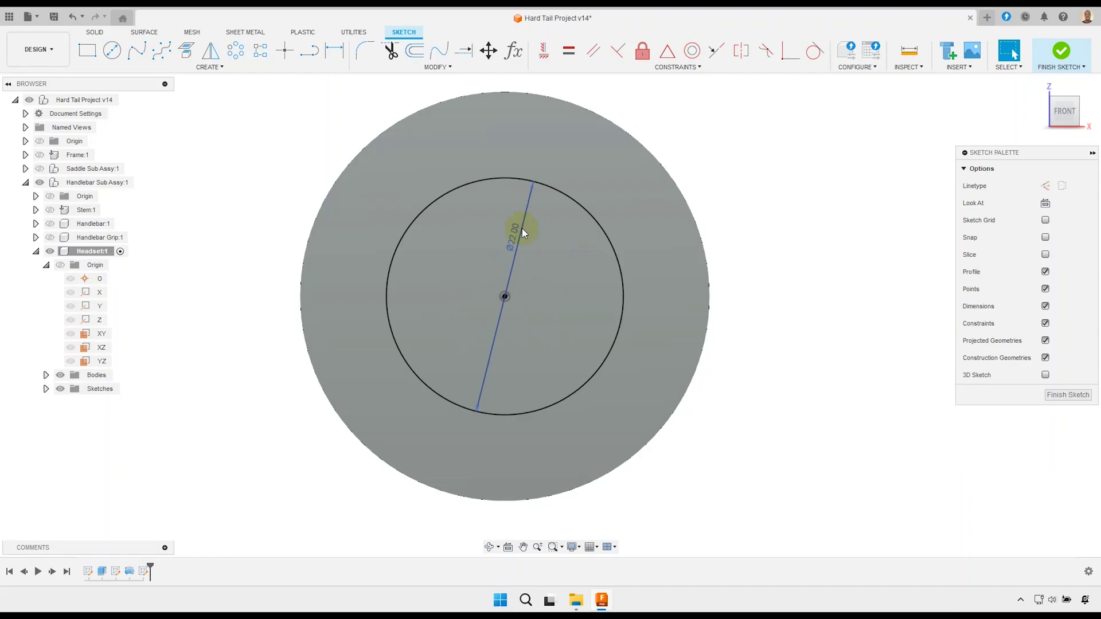
click(1068, 395)
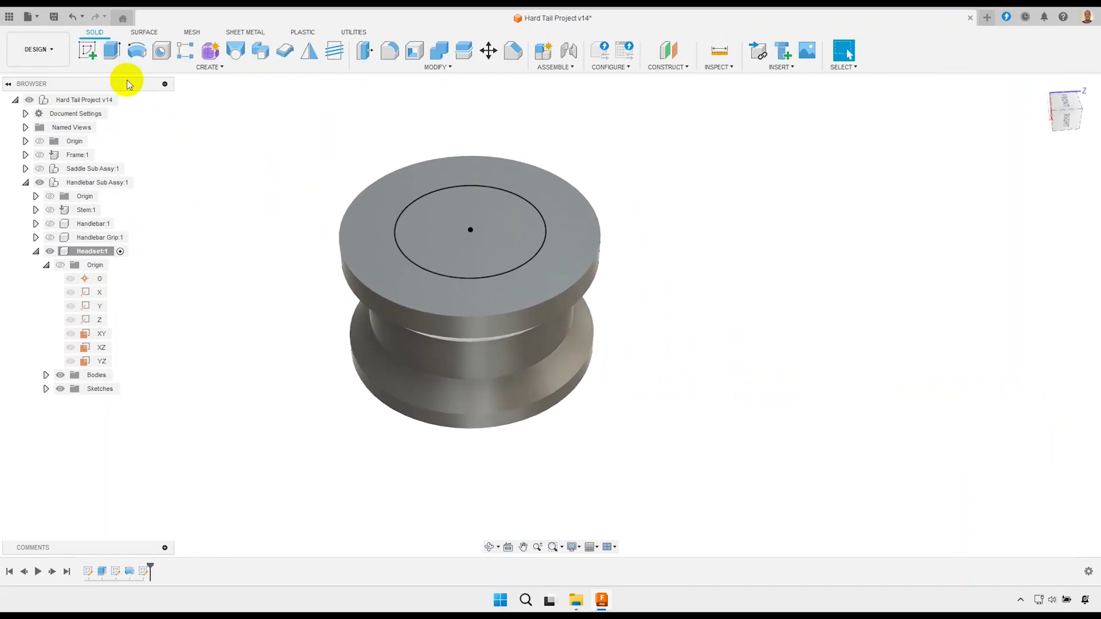
- Extrude the 22 mm circle as a cut up to the bottom face, boring through the headset
click(112, 51)
click(428, 238)
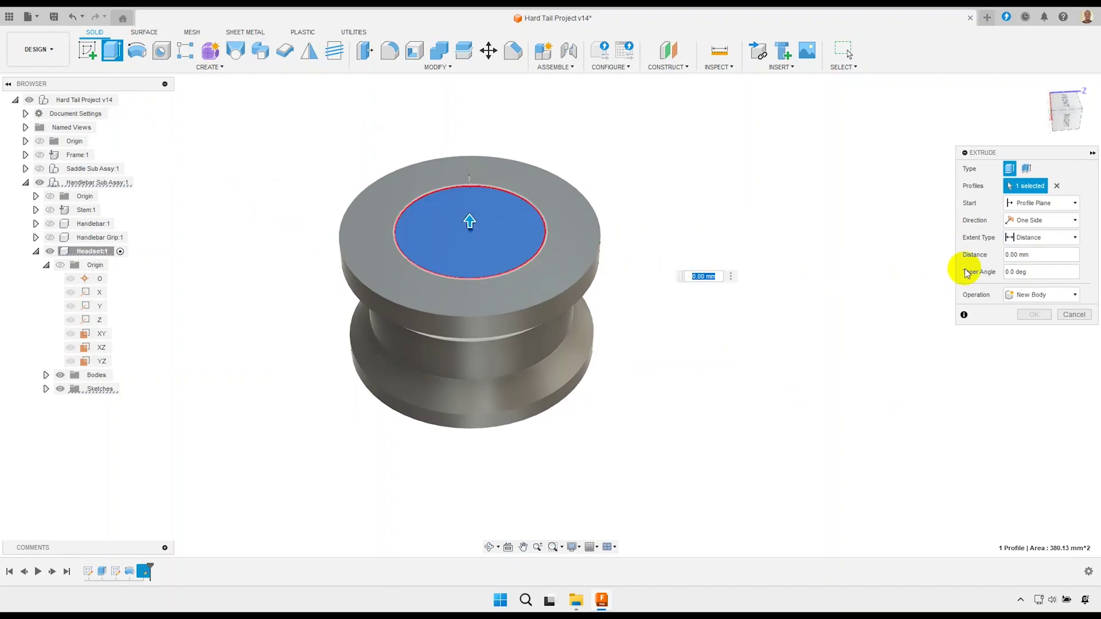
click(1041, 238)
click(1035, 265)
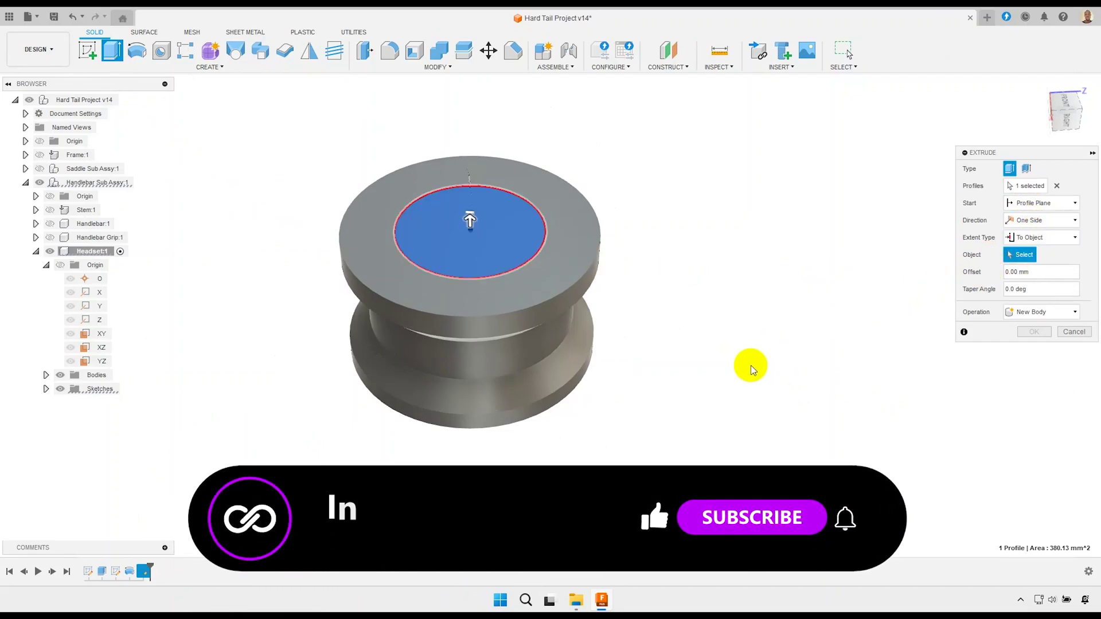
click(545, 413)
shift+middle_drag(536, 389, 536, 340)
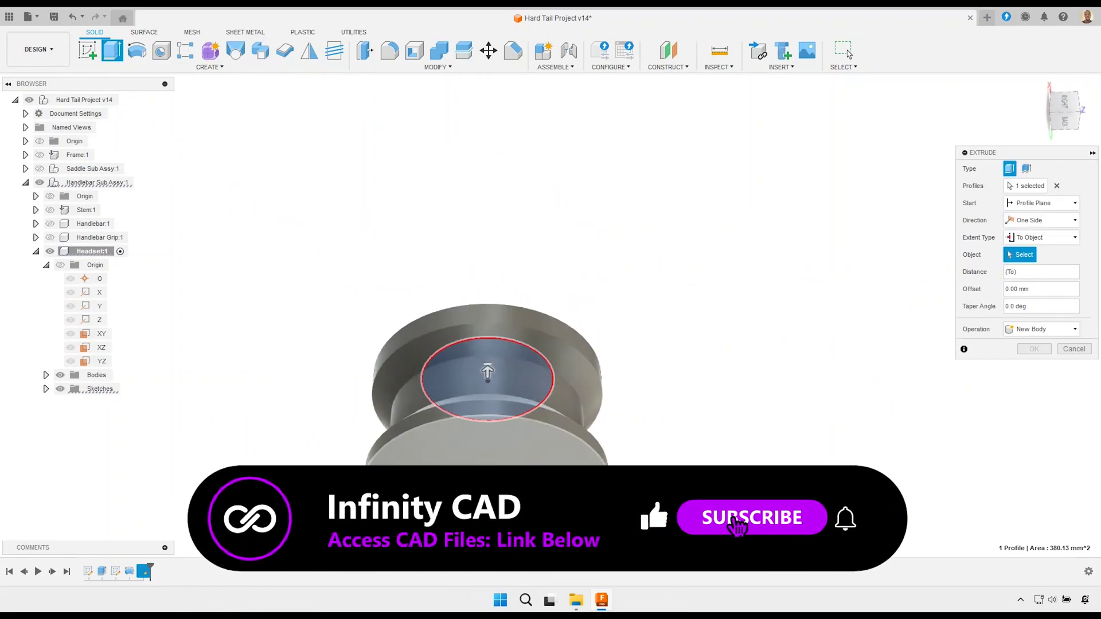
click(1034, 383)
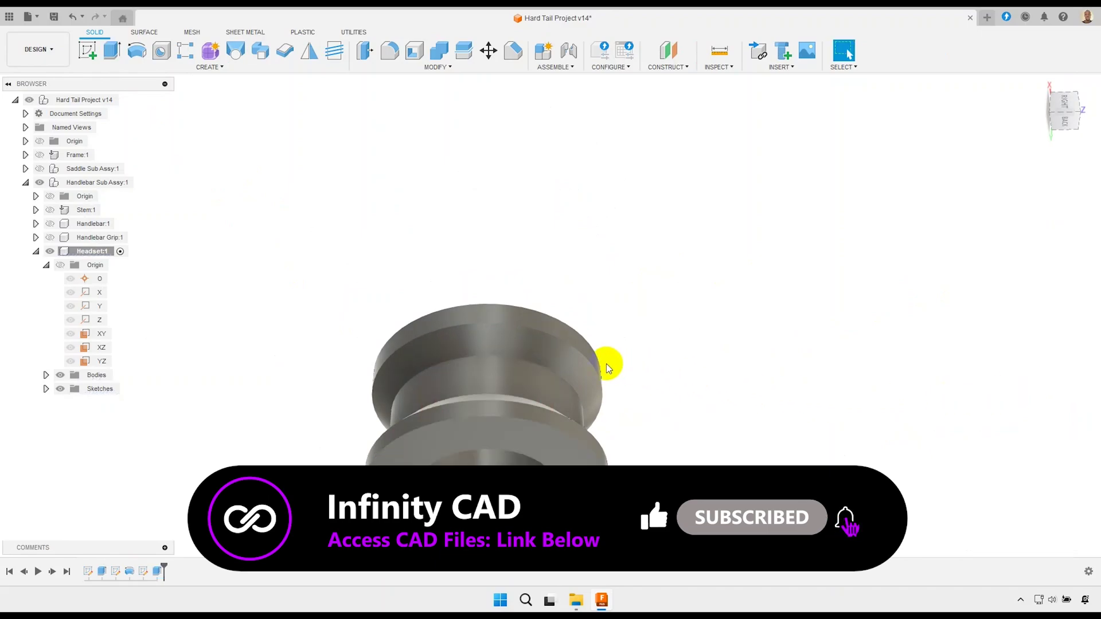
shift+middle_drag(610, 364, 483, 424)
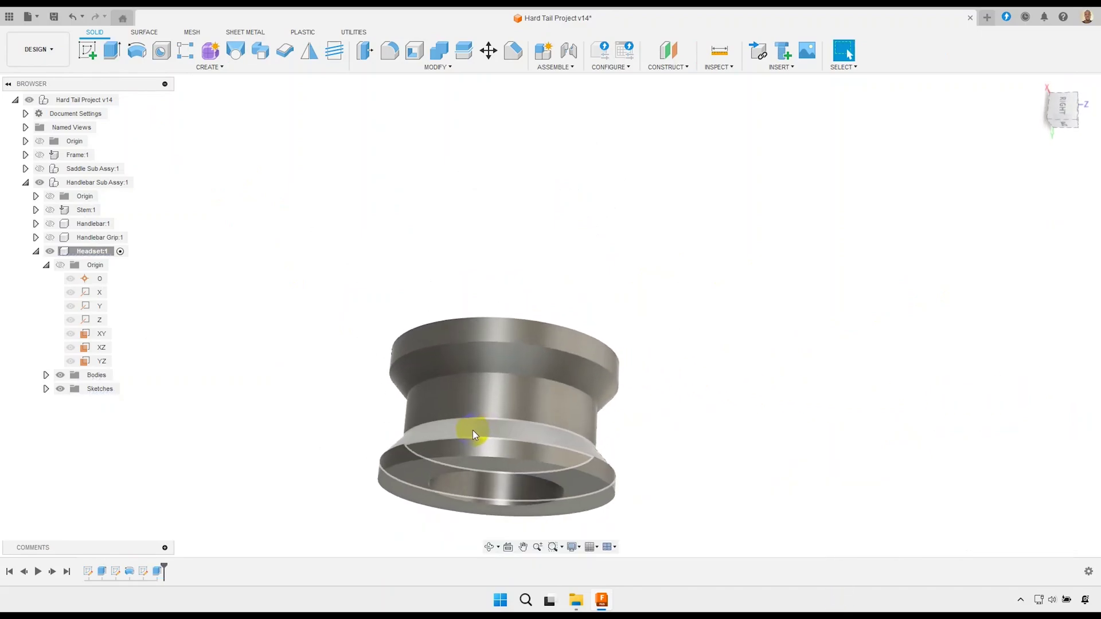
scroll(473, 430, up, 2)
- Select the groove's upper and lower inner edges for a 2 mm fillet
click(390, 54)
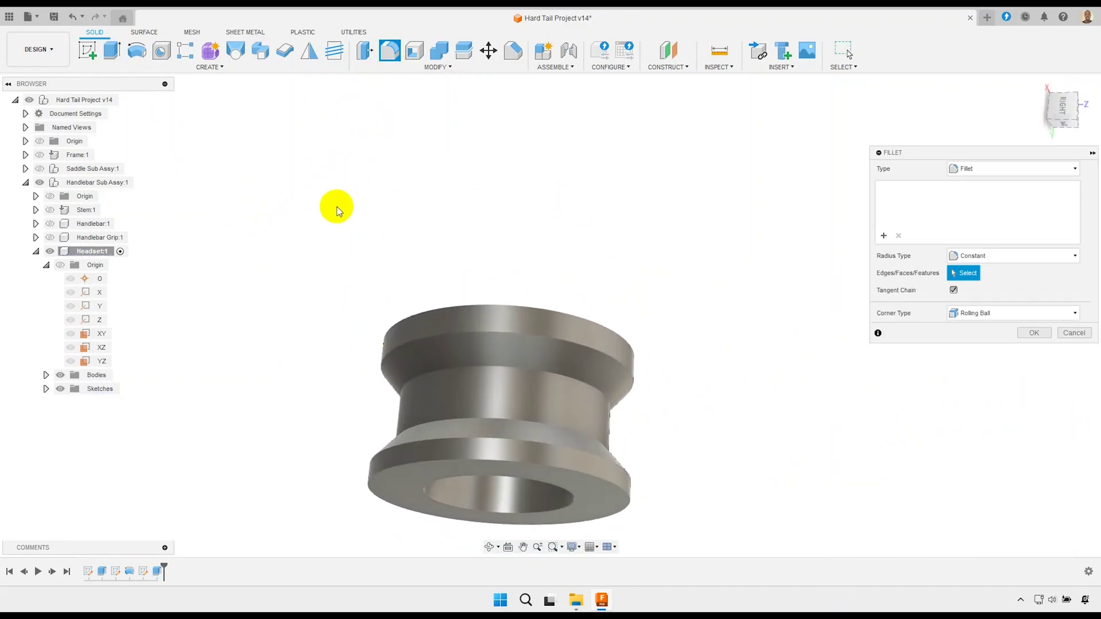
click(418, 382)
click(422, 426)
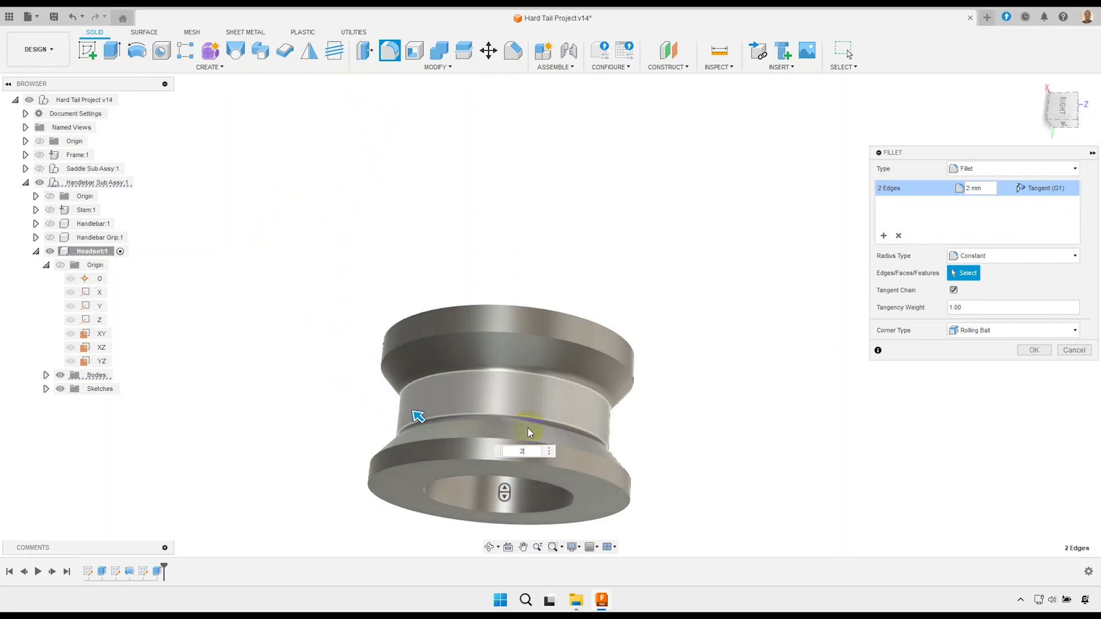
- Add a second fillet set of four rim and flange edges at 1 mm, then apply both sets
click(882, 236)
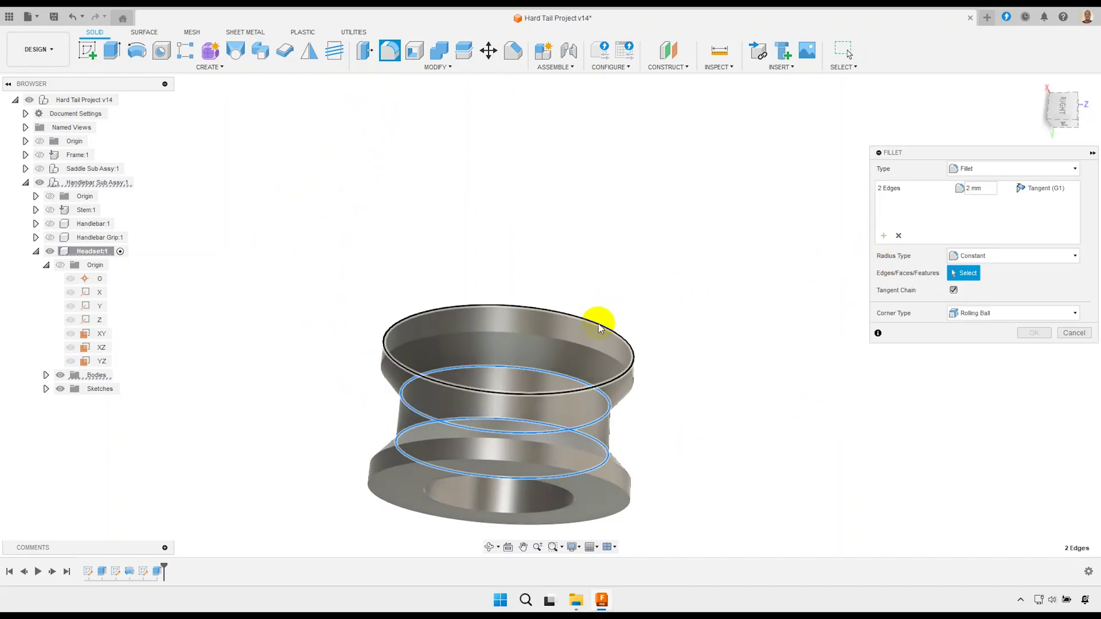
click(597, 317)
click(584, 349)
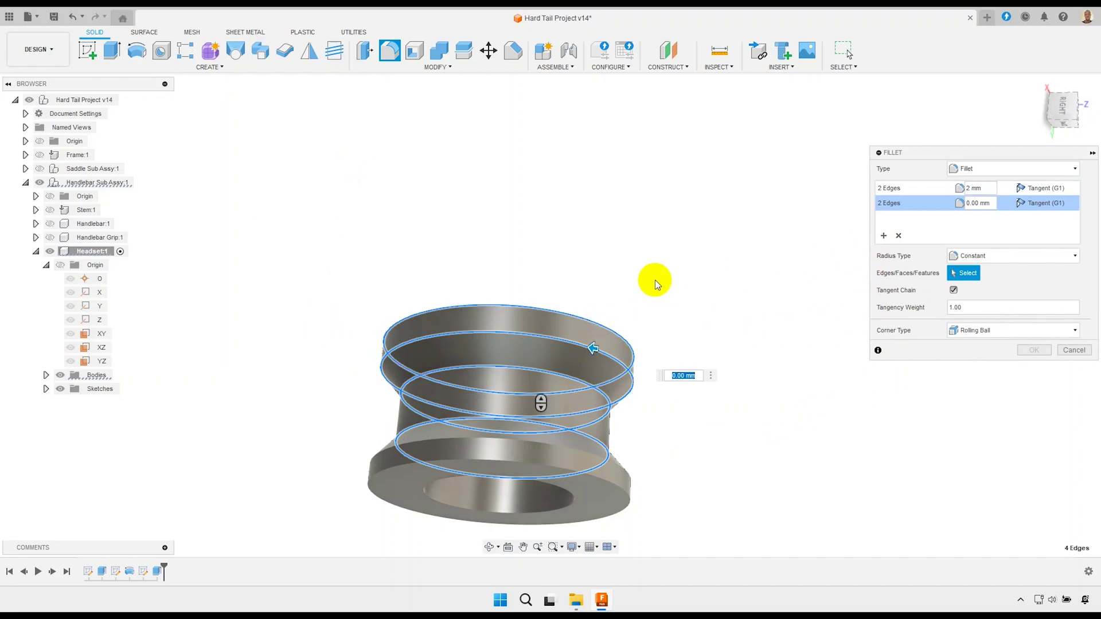
text(2)
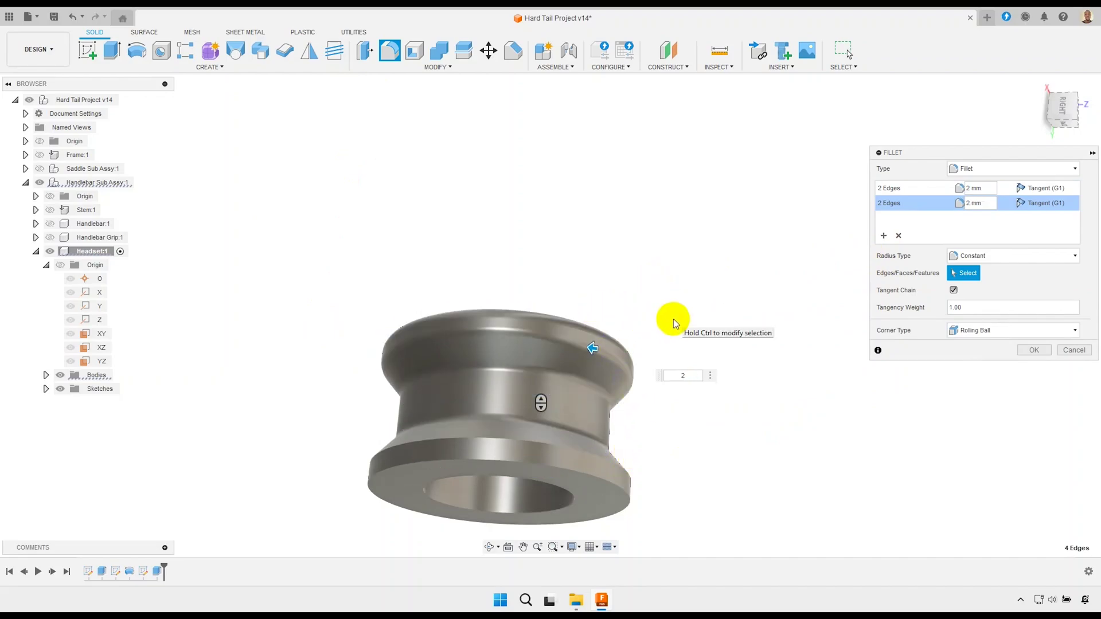
text(1)
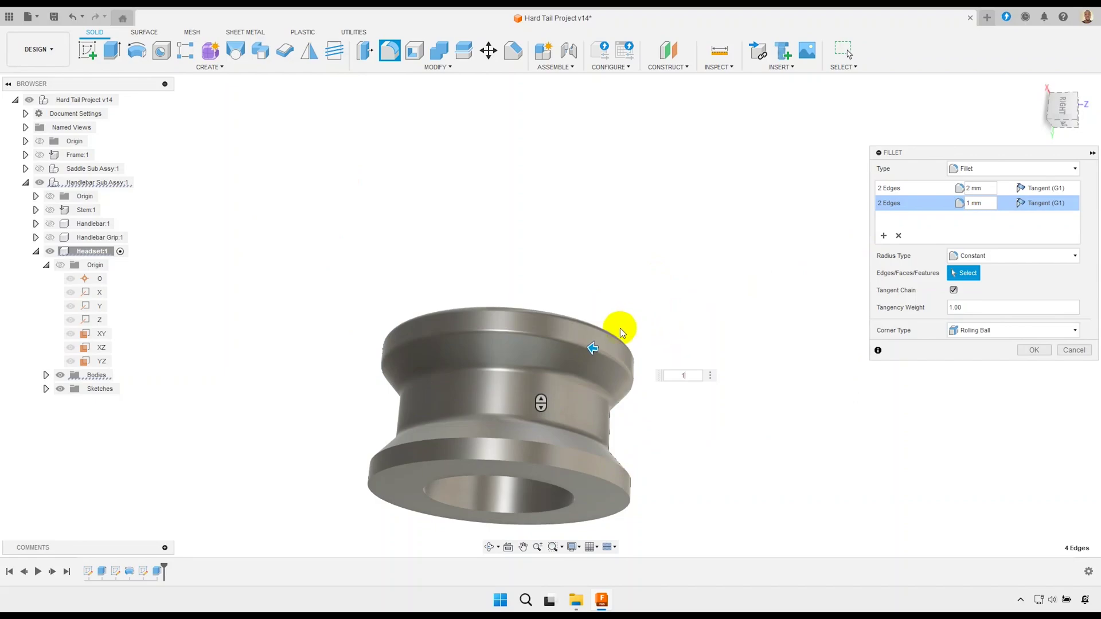
scroll(546, 306, down, 1)
mouse_move(546, 306)
shift+middle_down()
mouse_move(570, 438)
mouse_move(510, 441)
shift+middle_up()
click(413, 426)
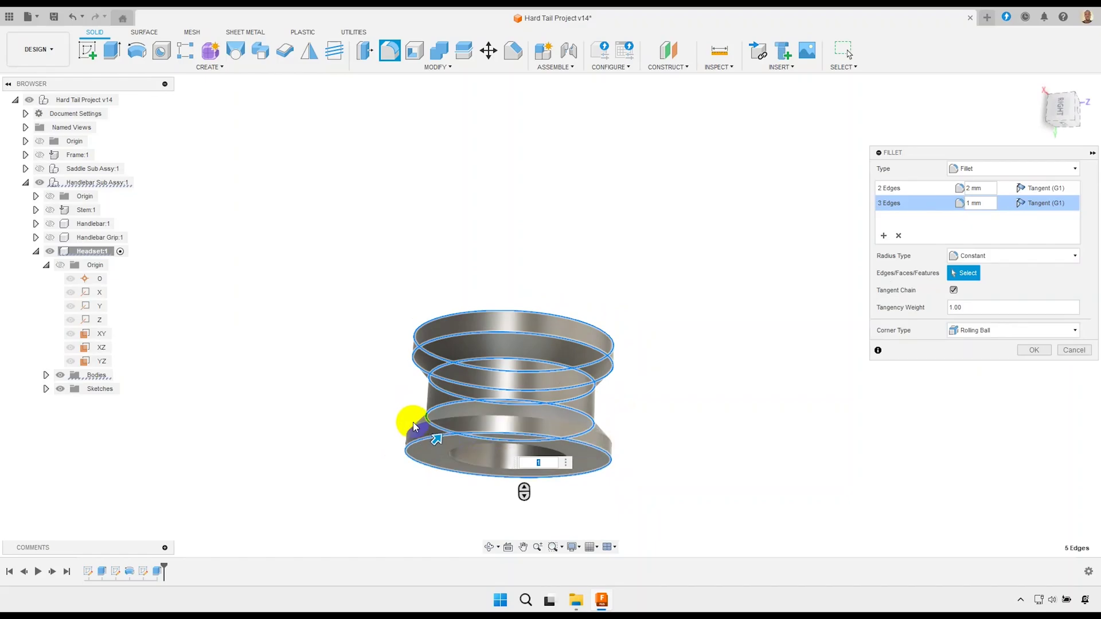
click(411, 427)
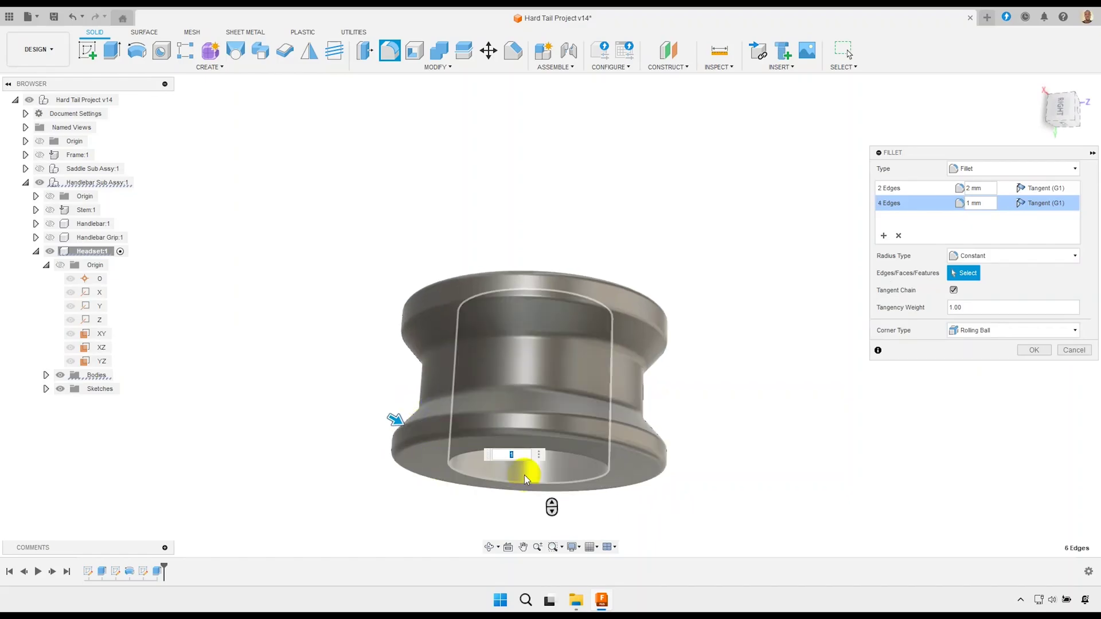
click(1035, 352)
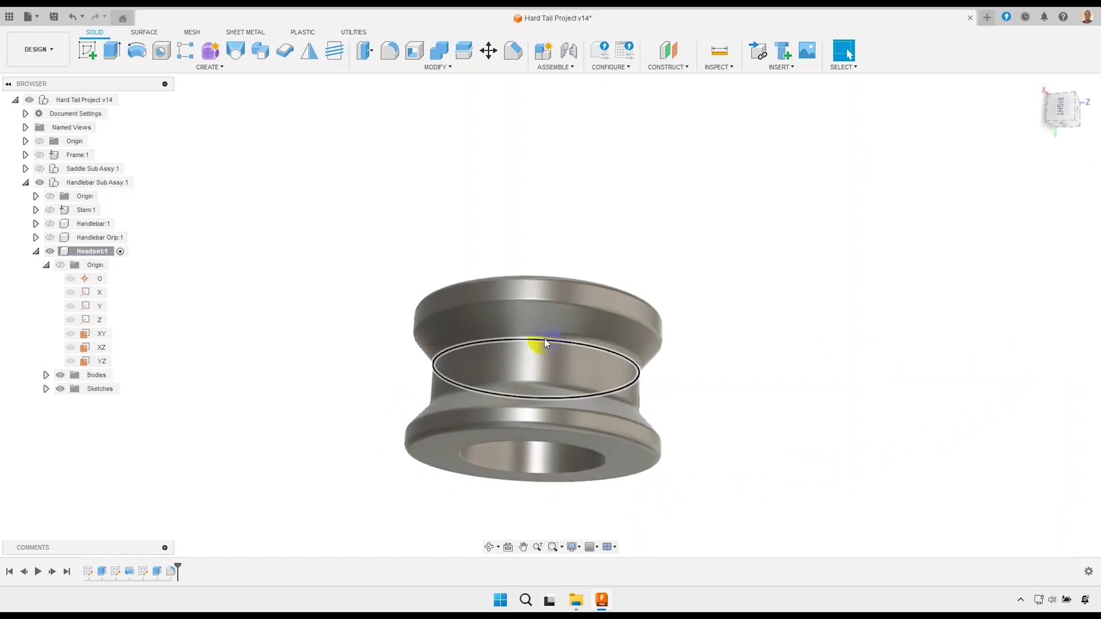
scroll(525, 343, down, 5)
shift+middle_drag(524, 342, 522, 368)
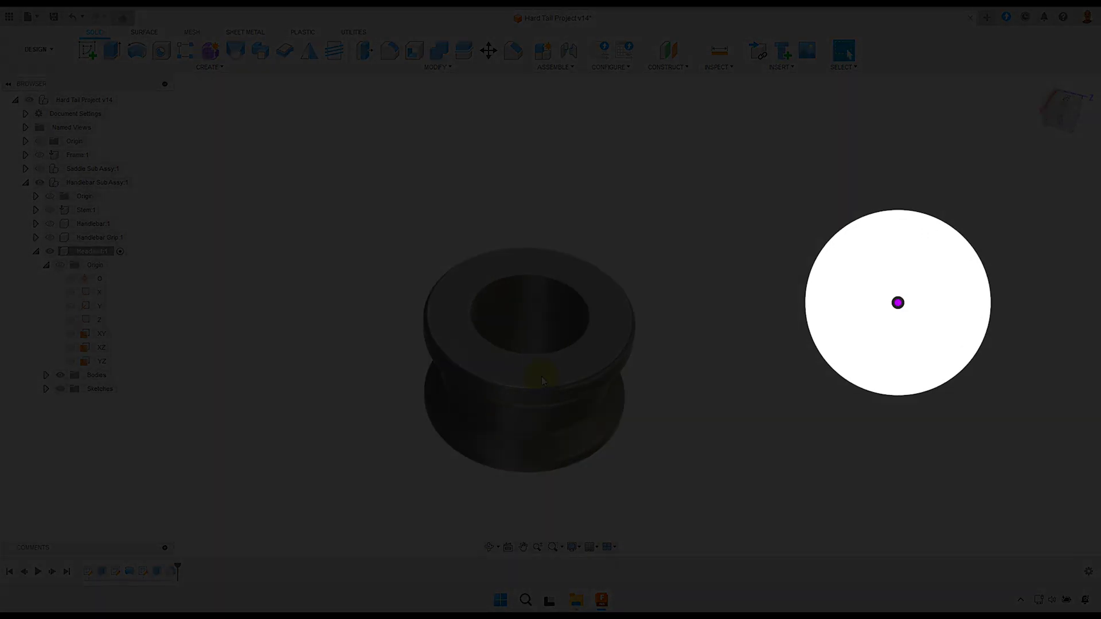